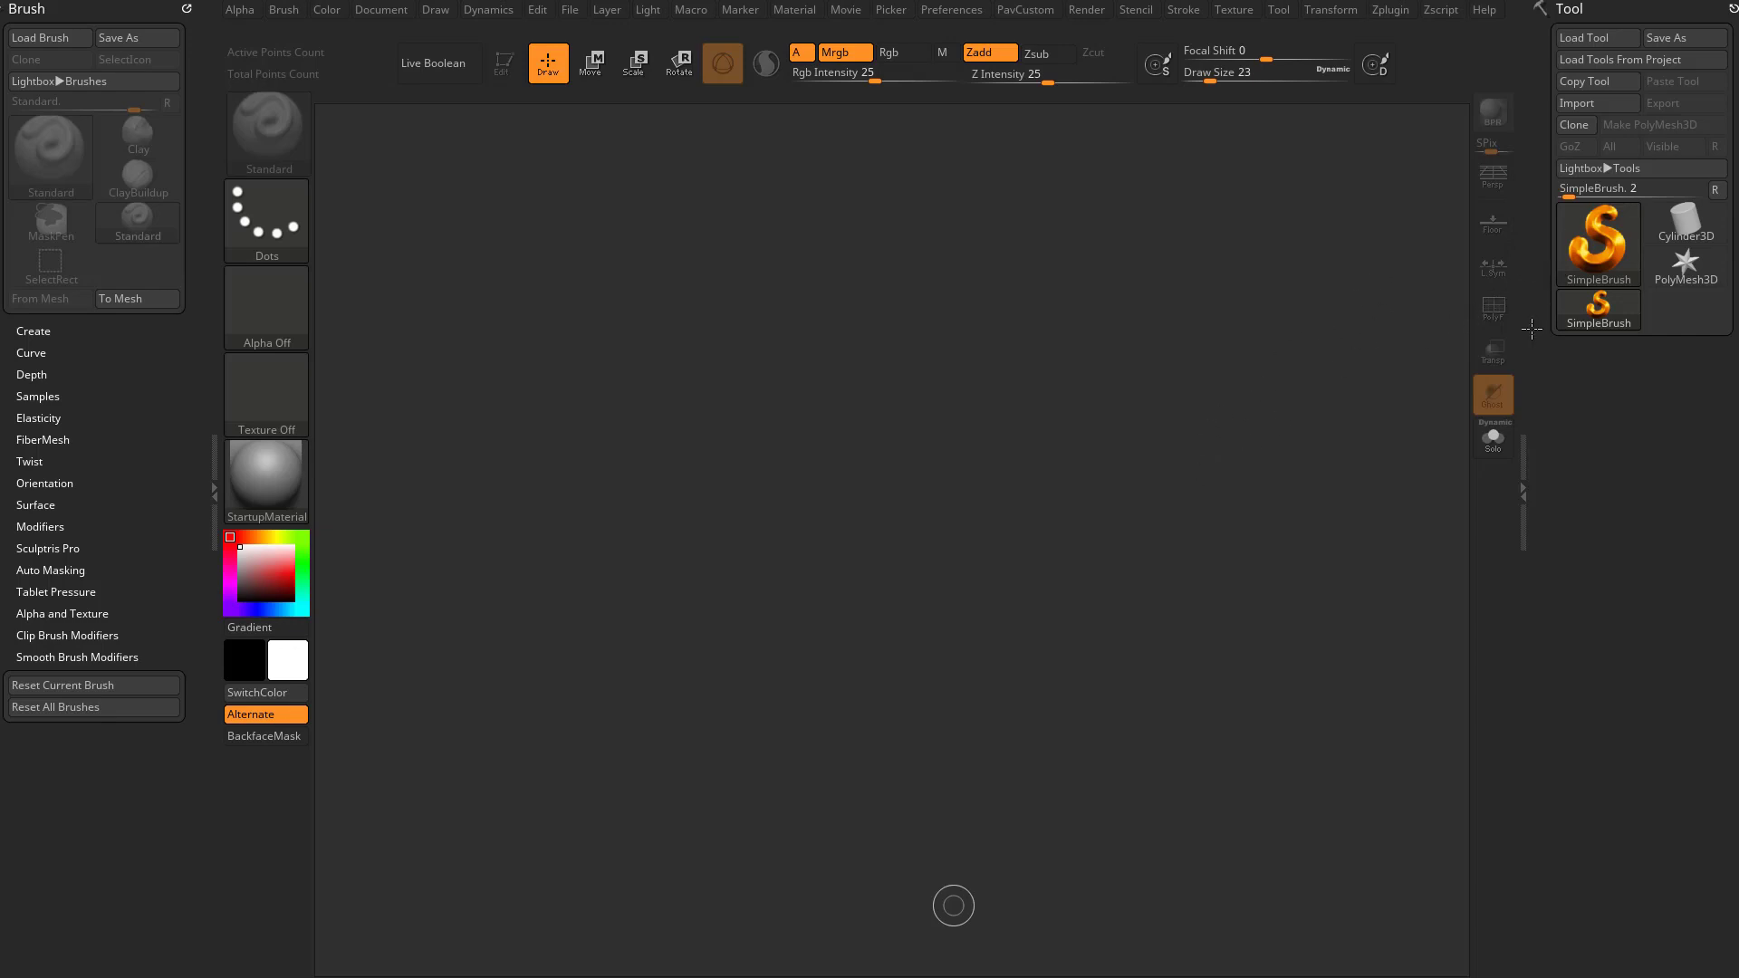
Load the DemoHead.ZTL tool from the Lightbox library onto the canvas.
key("comma")
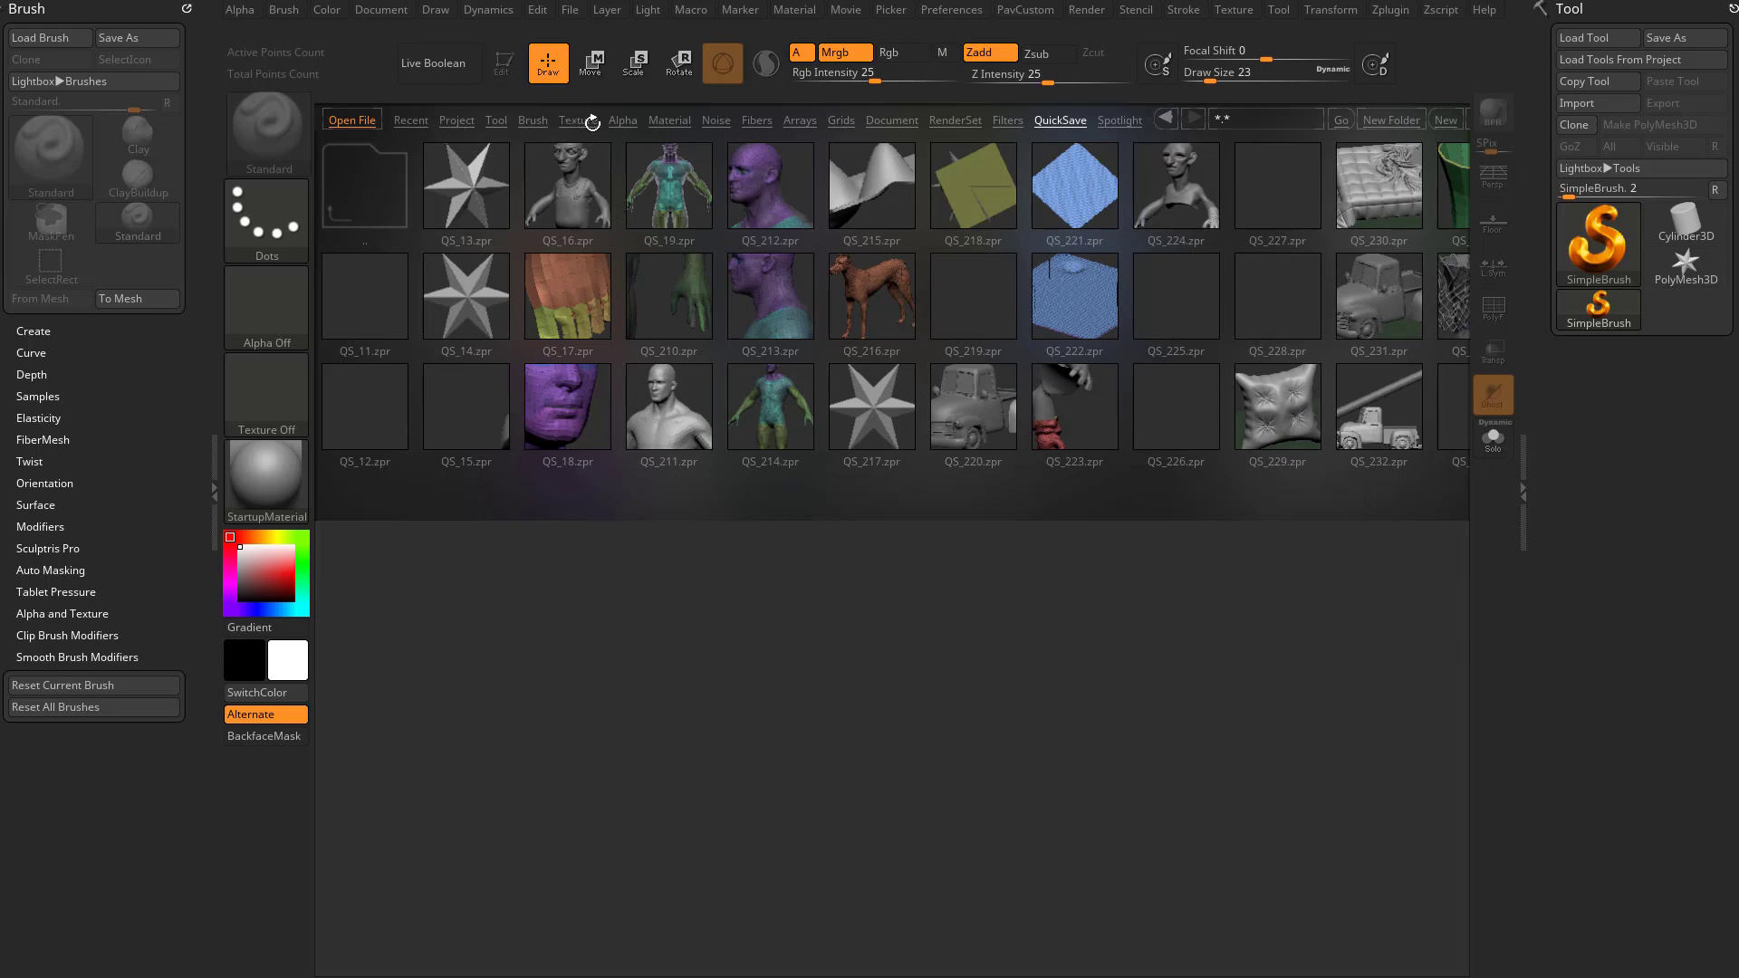
left_click(500, 121)
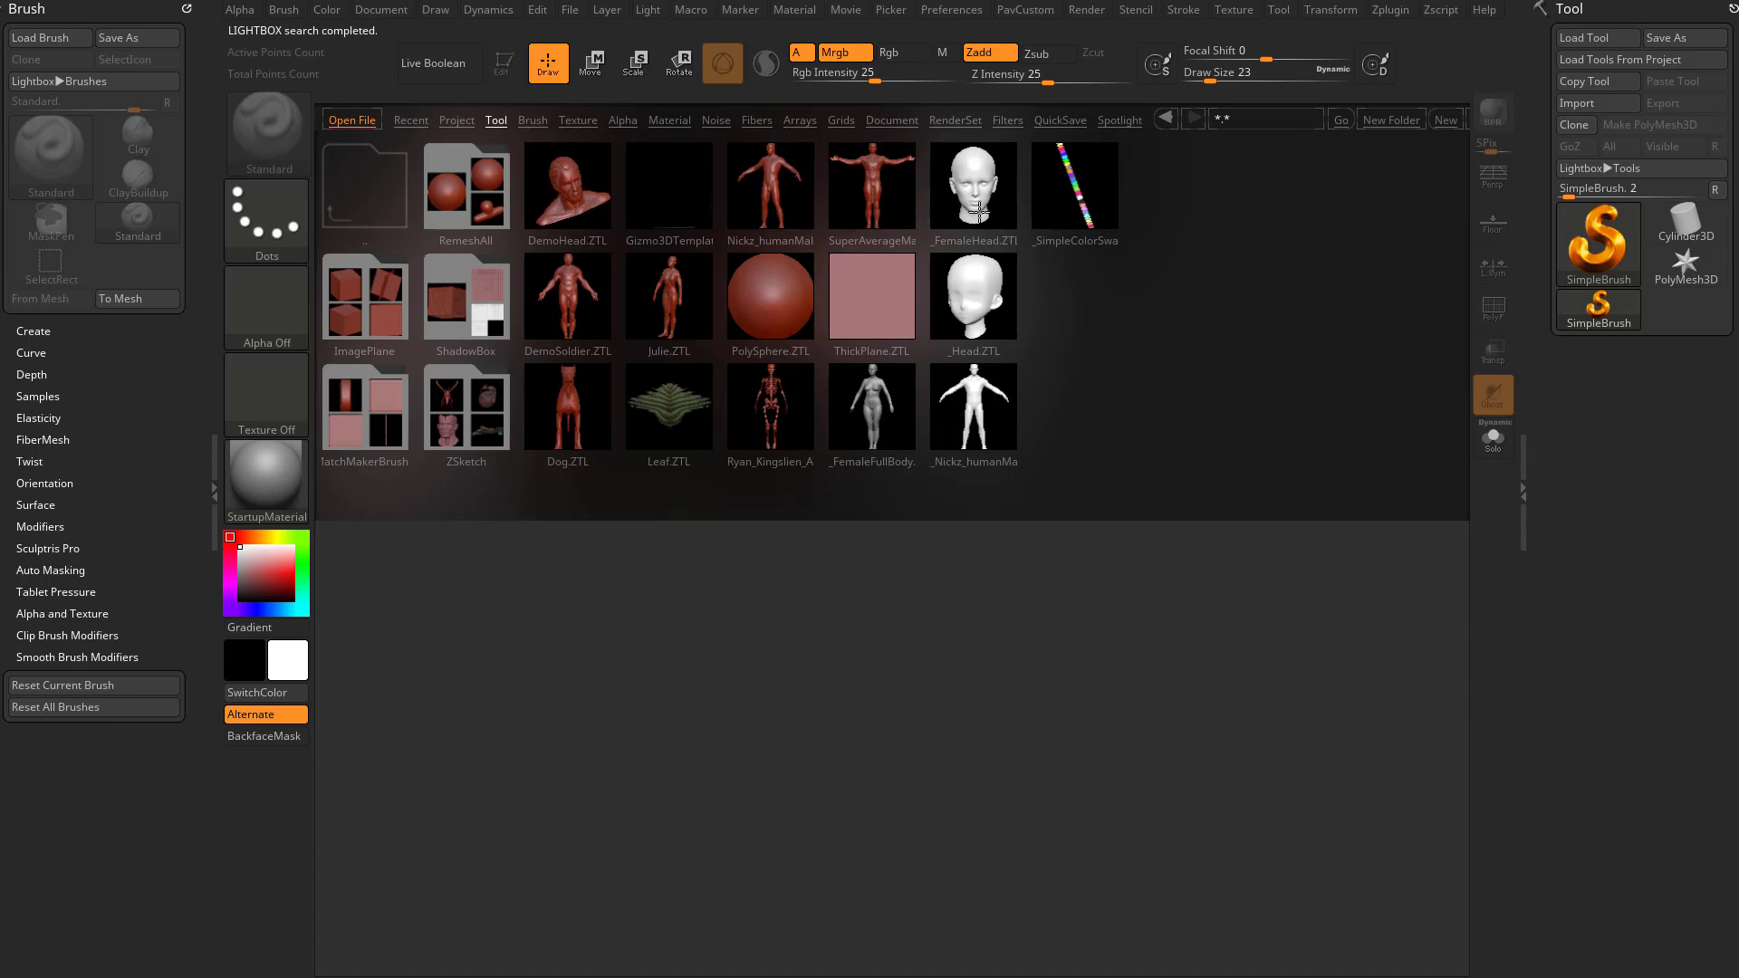
double_click(568, 186)
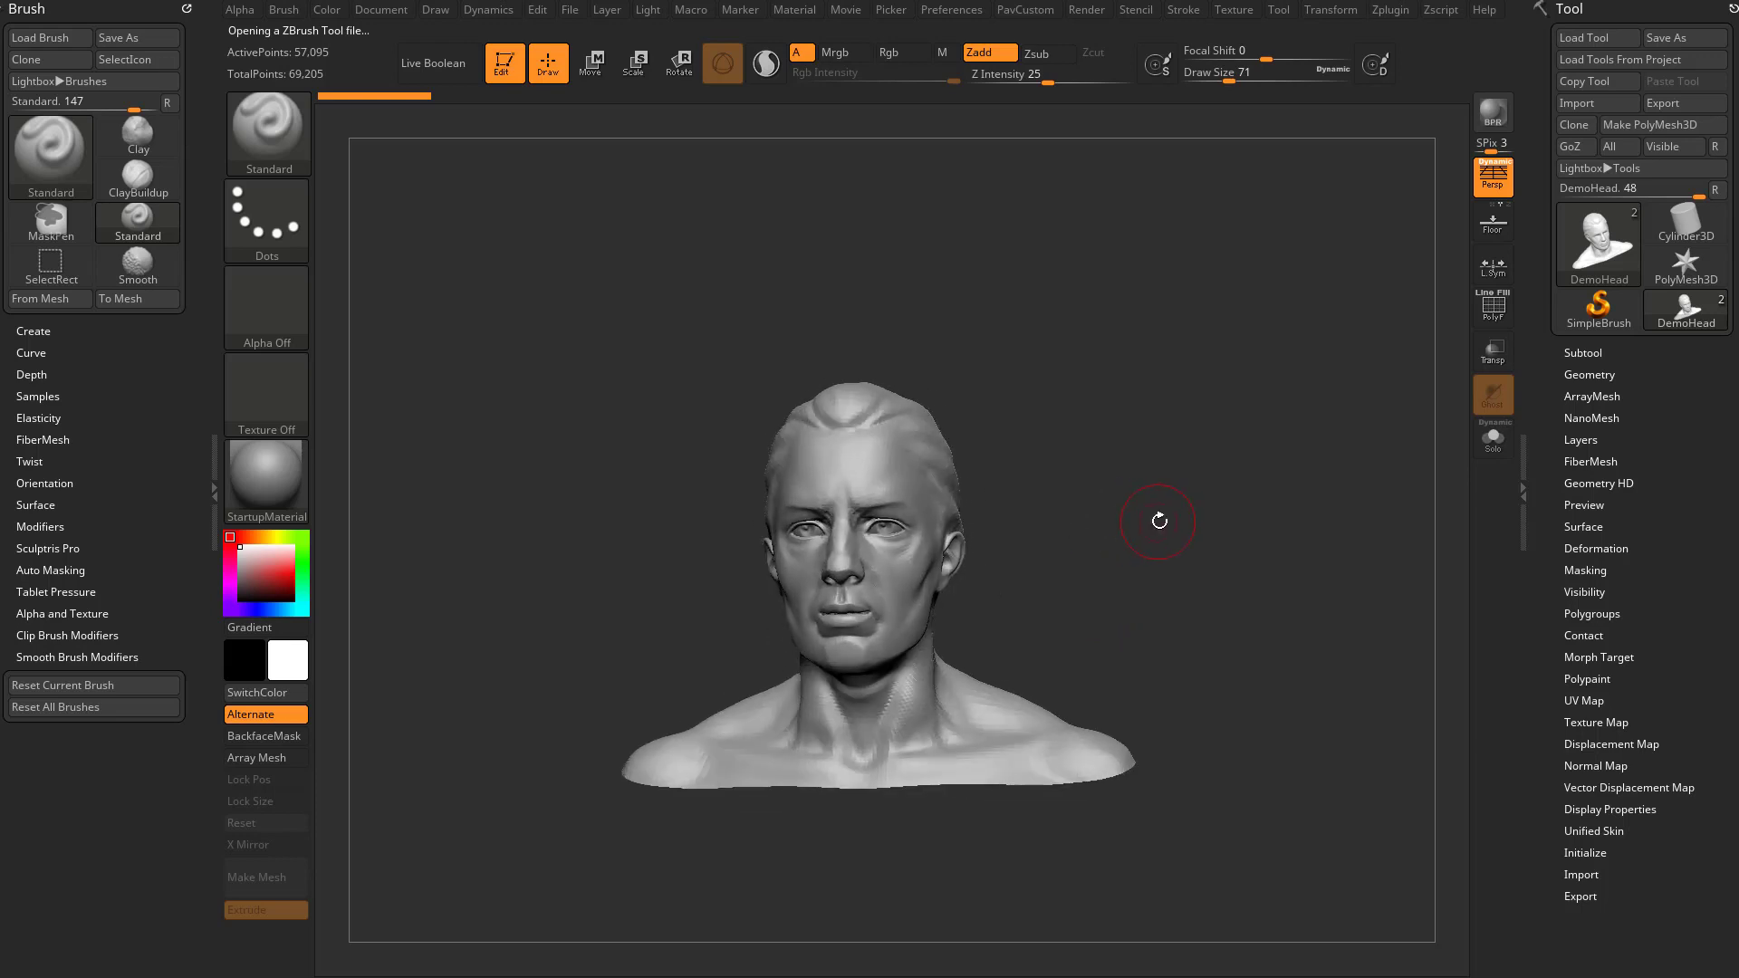
Append a Plane3D subtool to the DemoHead, make it the active subtool and face the head in side view.
left_click(1582, 353)
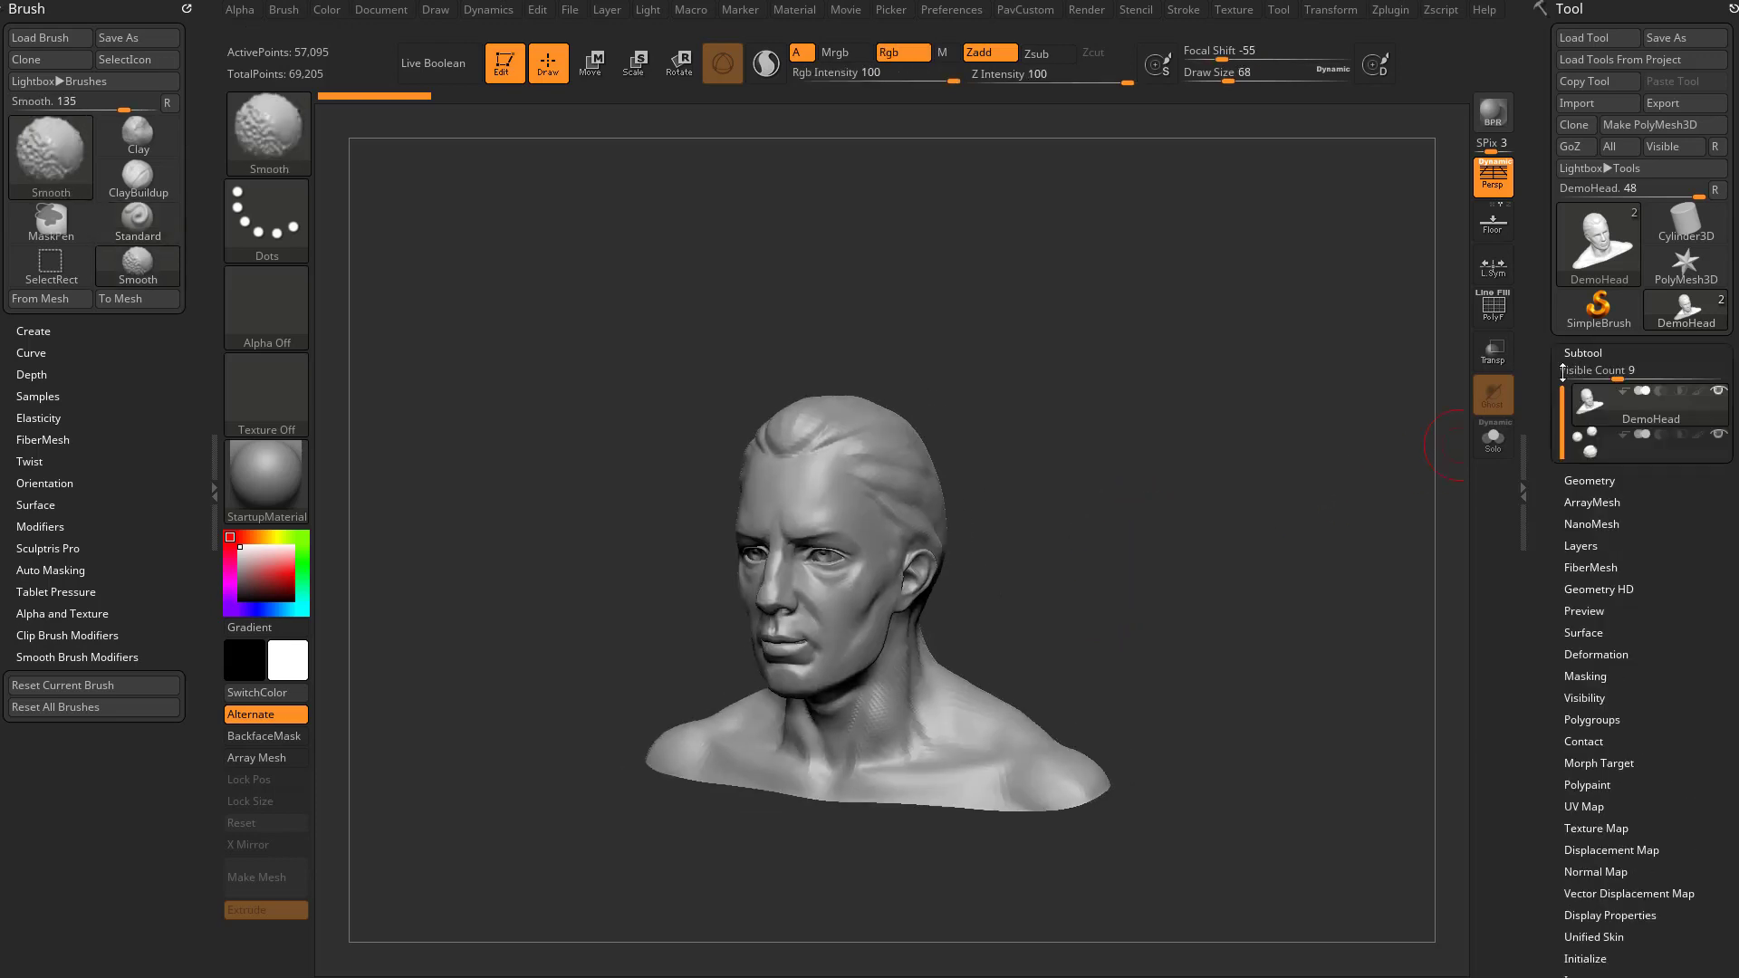
left_click(1671, 589)
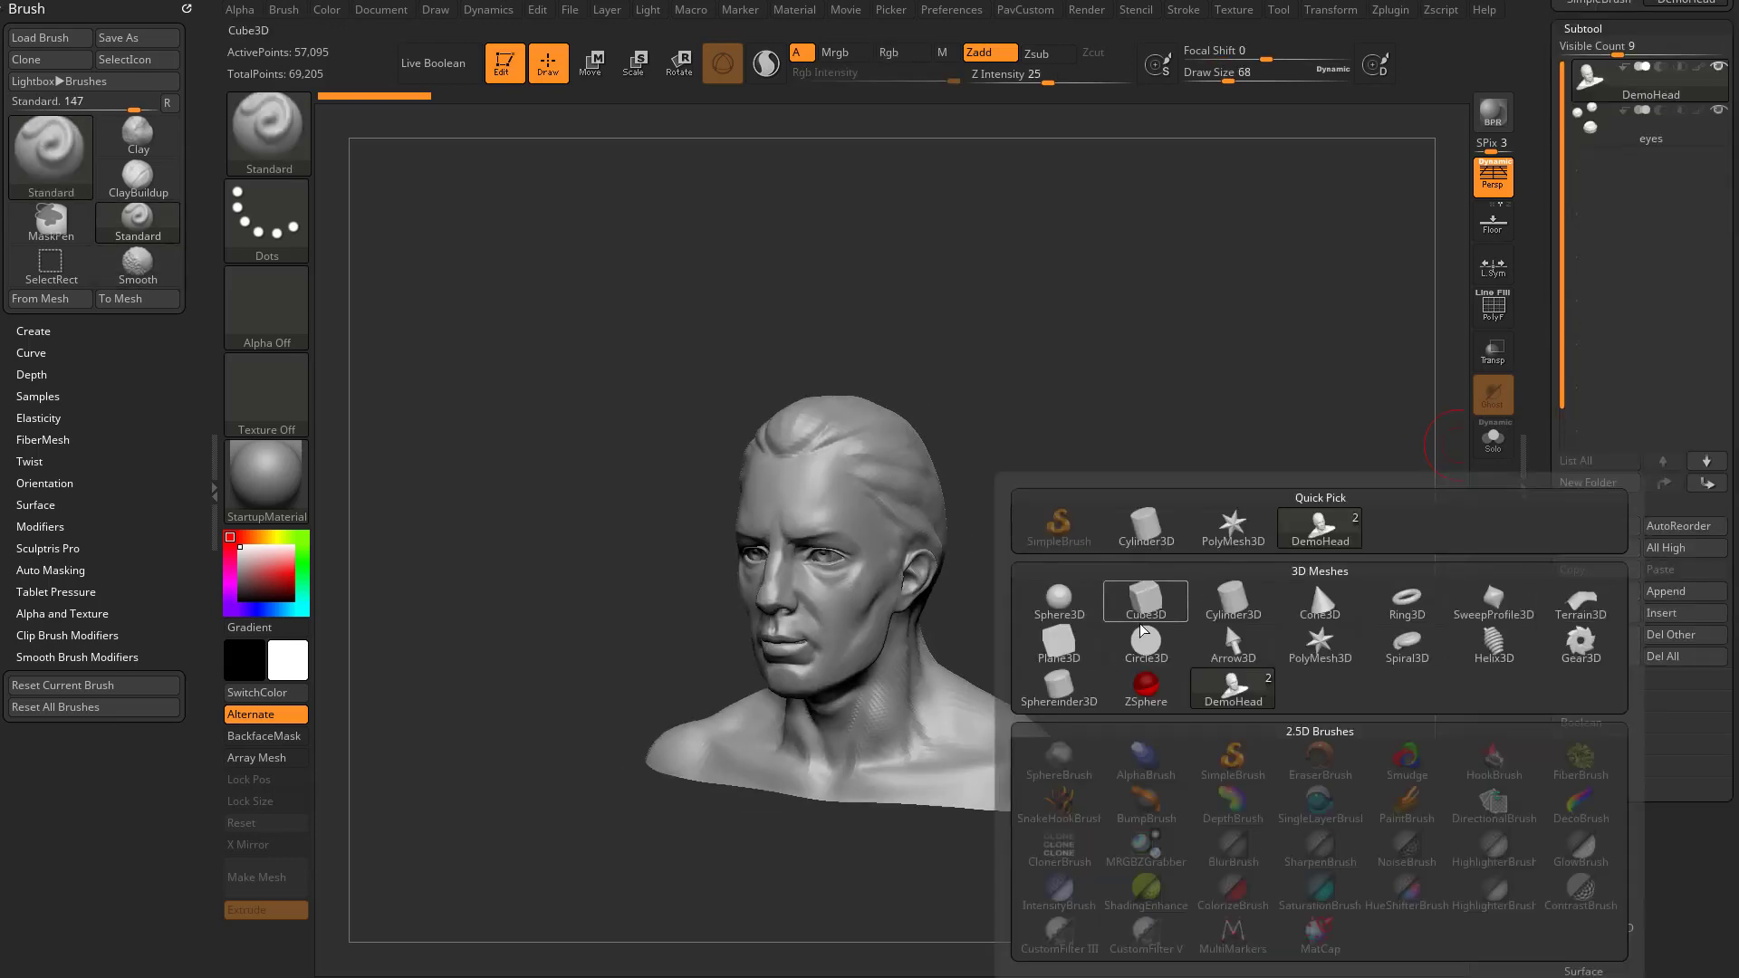
left_click(1059, 644)
right_click_drag(1273, 498, 1038, 457, "ctrl")
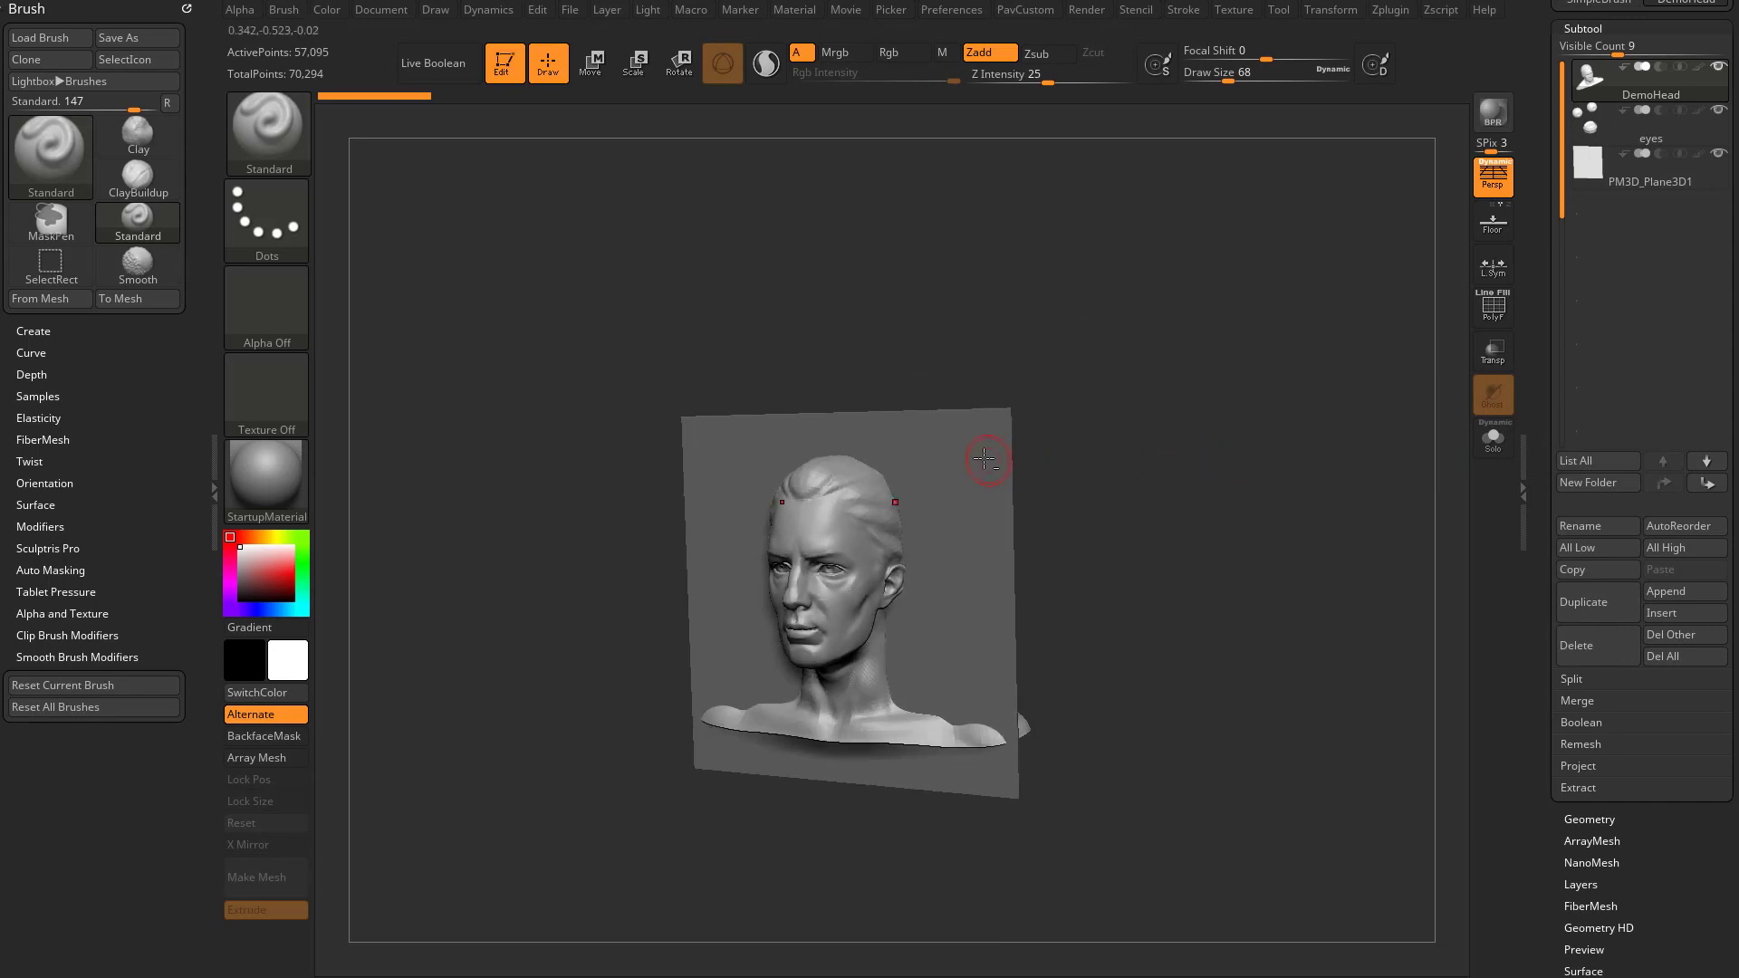
left_click(994, 464, "alt")
left_click_drag(1215, 474, 1424, 384, "shift")
left_click_drag(1268, 374, 1371, 400, "shift")
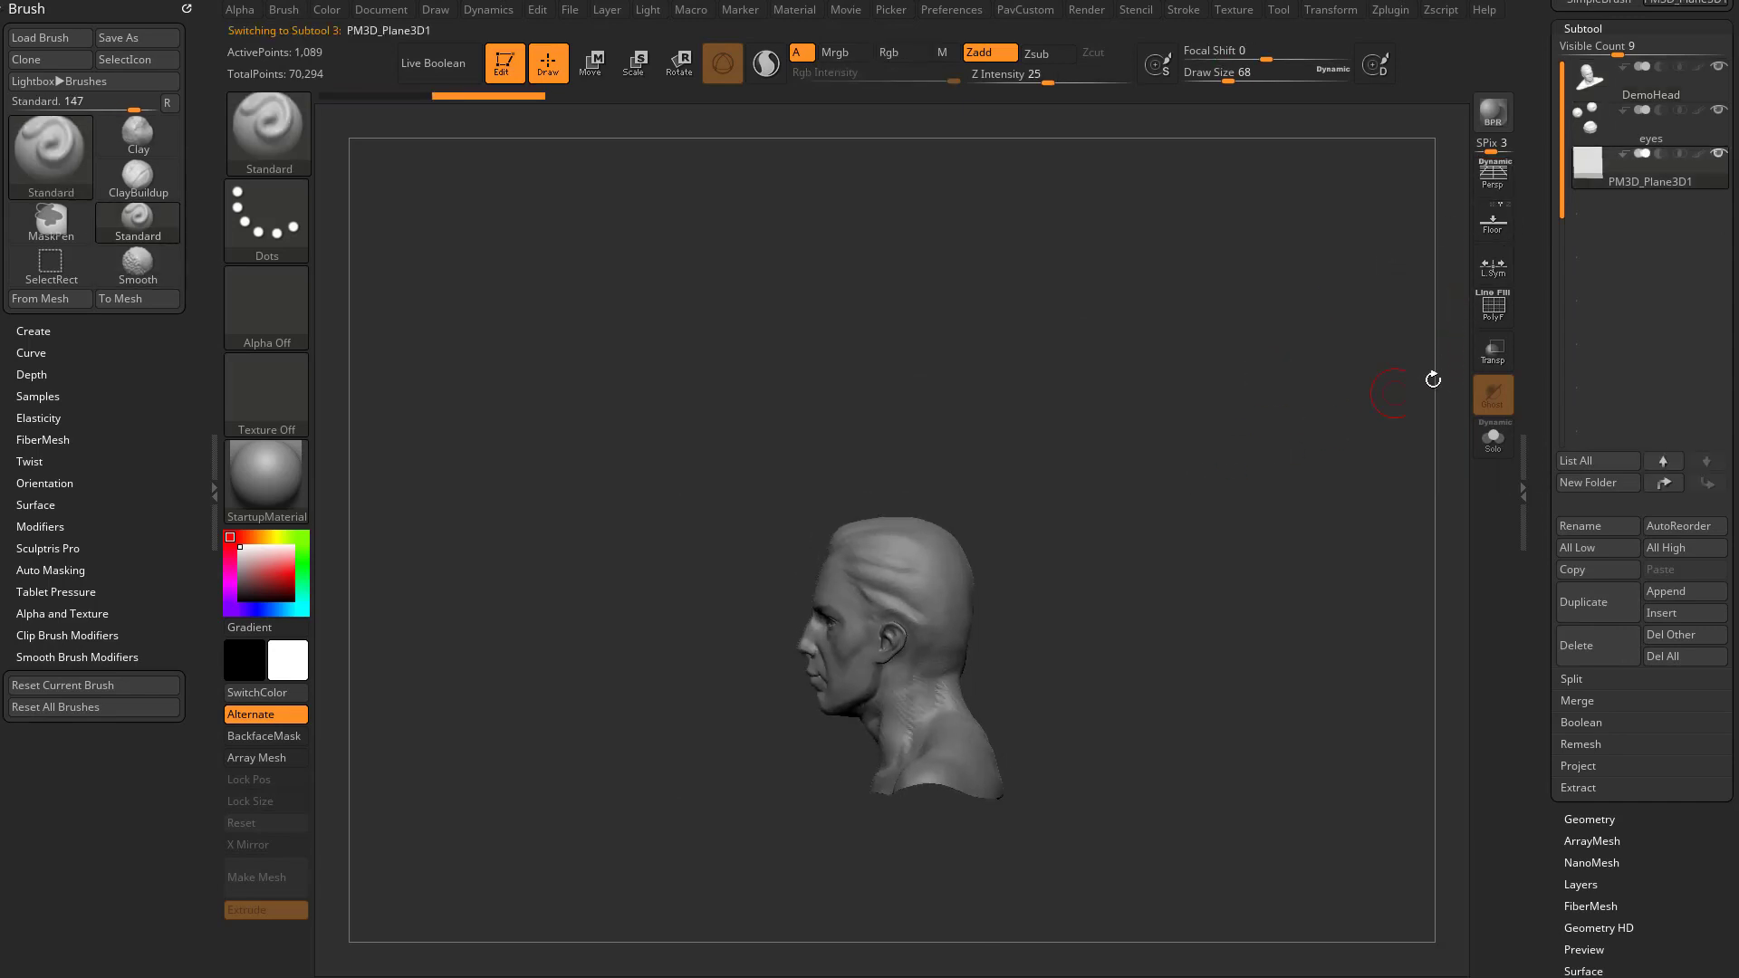
Enable Dynamic Subdiv on the plane and set its Thickness to 0.01234.
left_click_drag(1538, 351, 1538, 91)
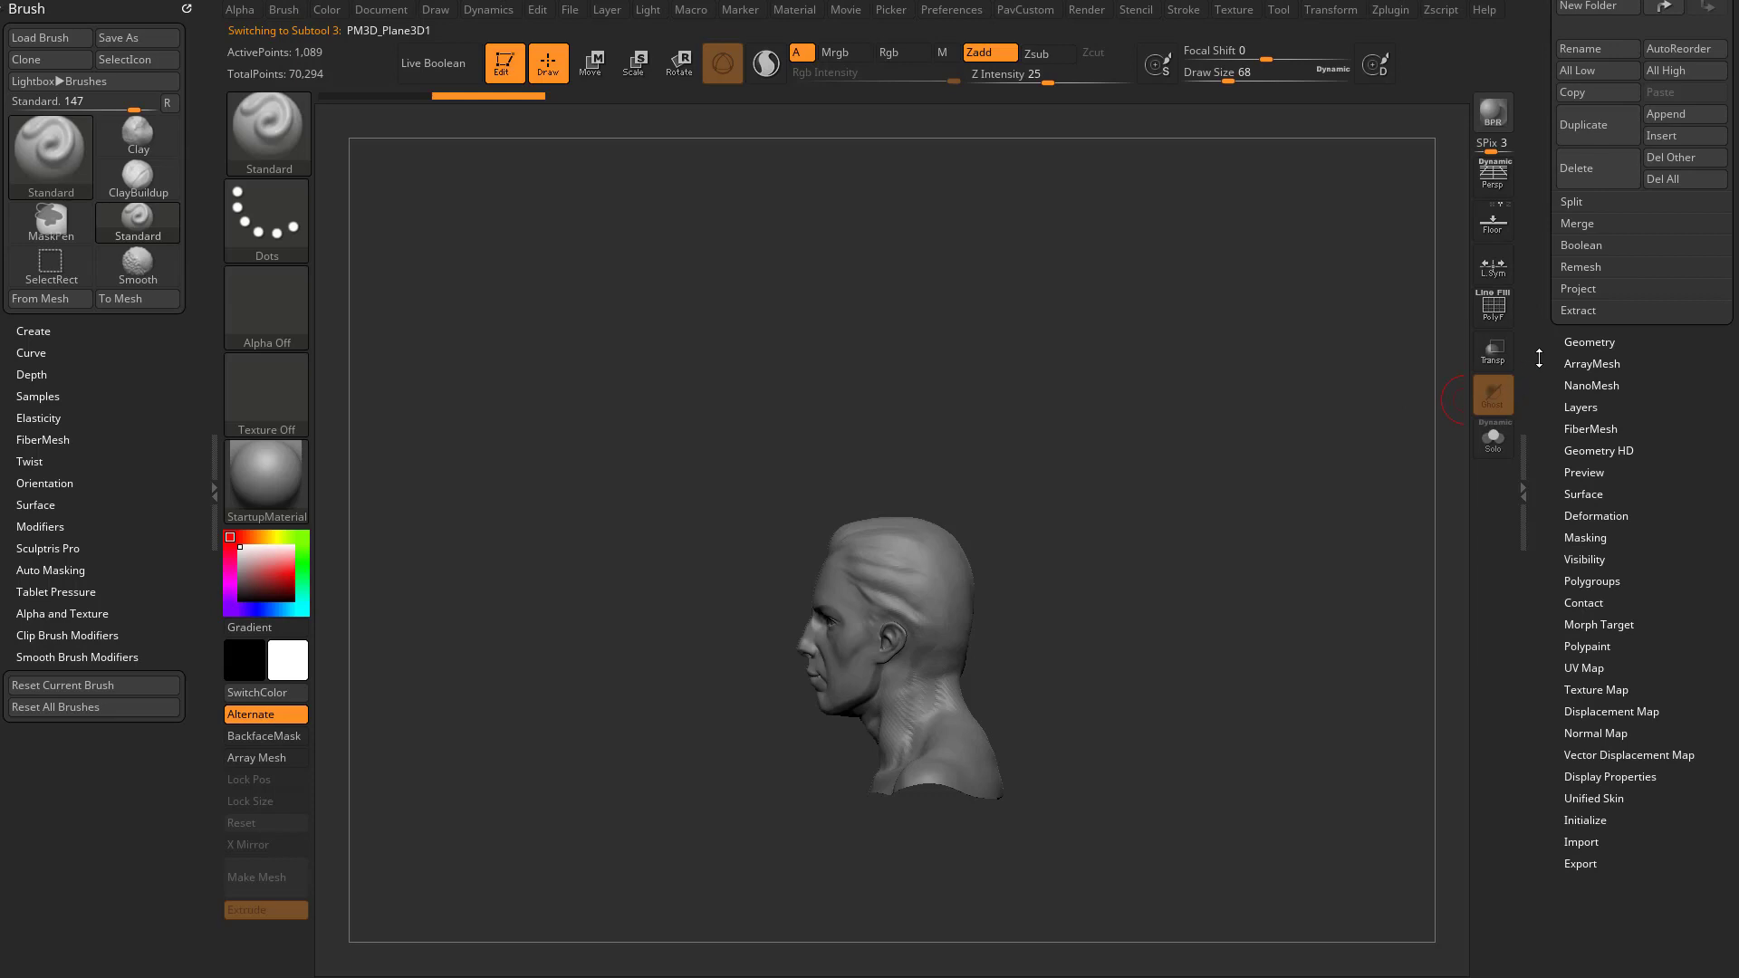
left_click(1589, 341, "shift")
scroll(1594, 486, "down", 1)
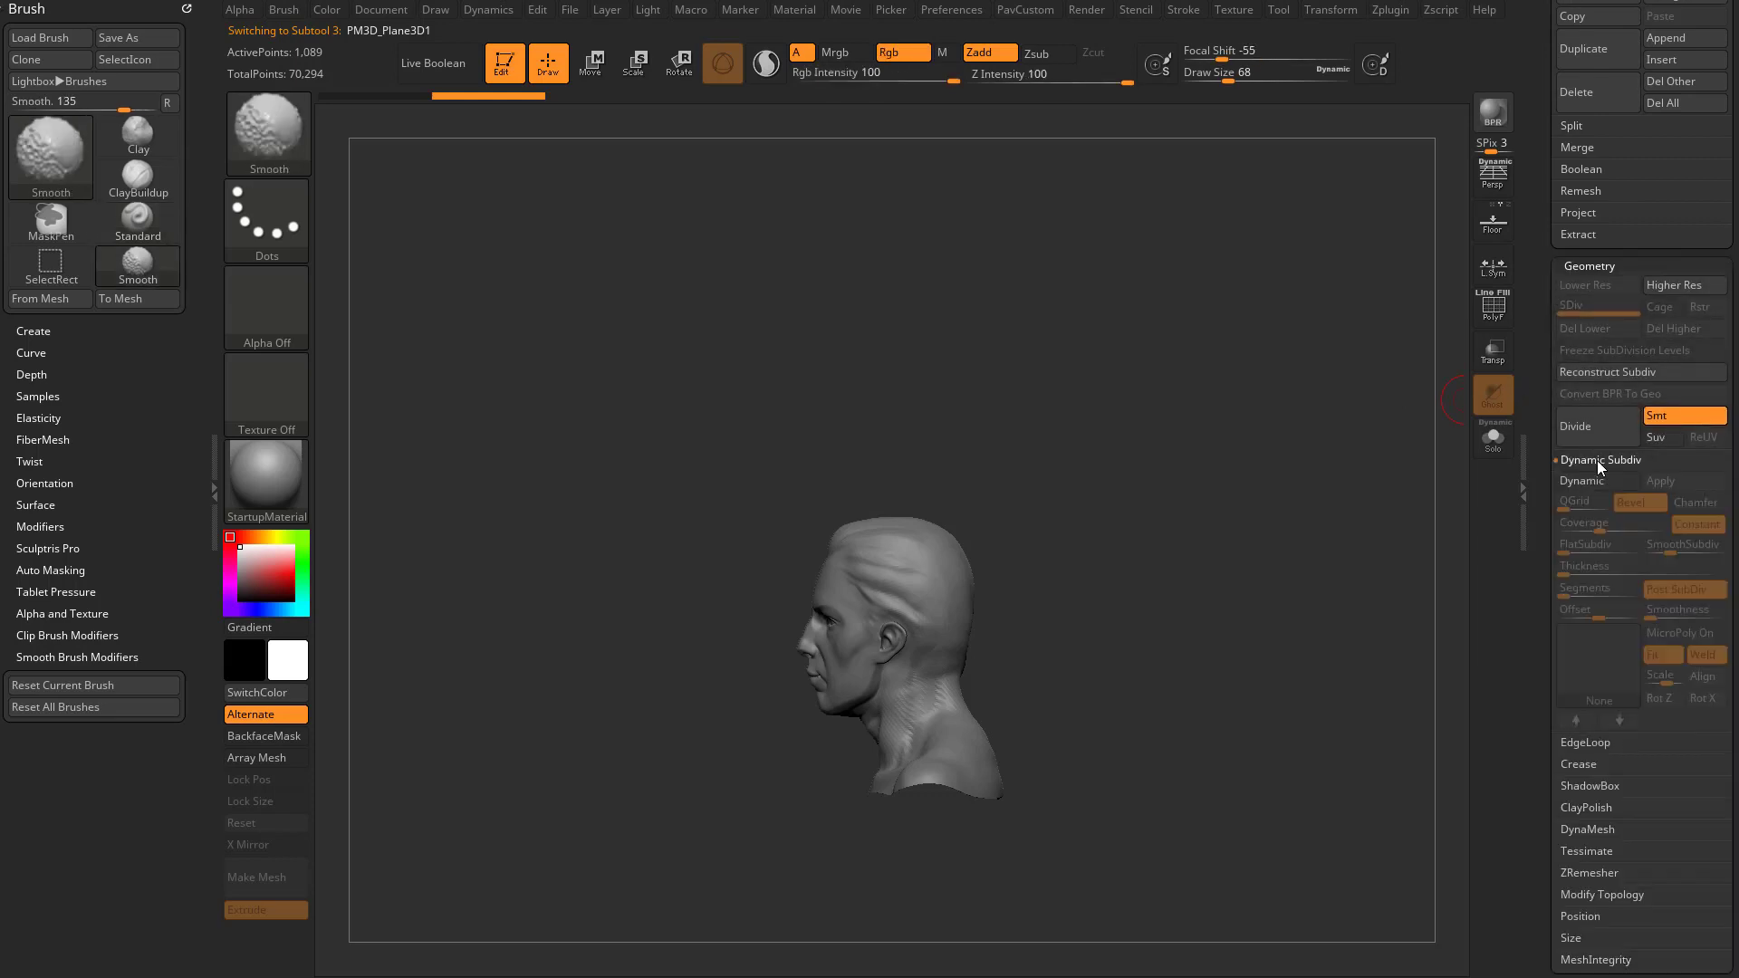
left_click(1596, 458)
scroll(1601, 451, "down", 1)
left_click(1597, 447)
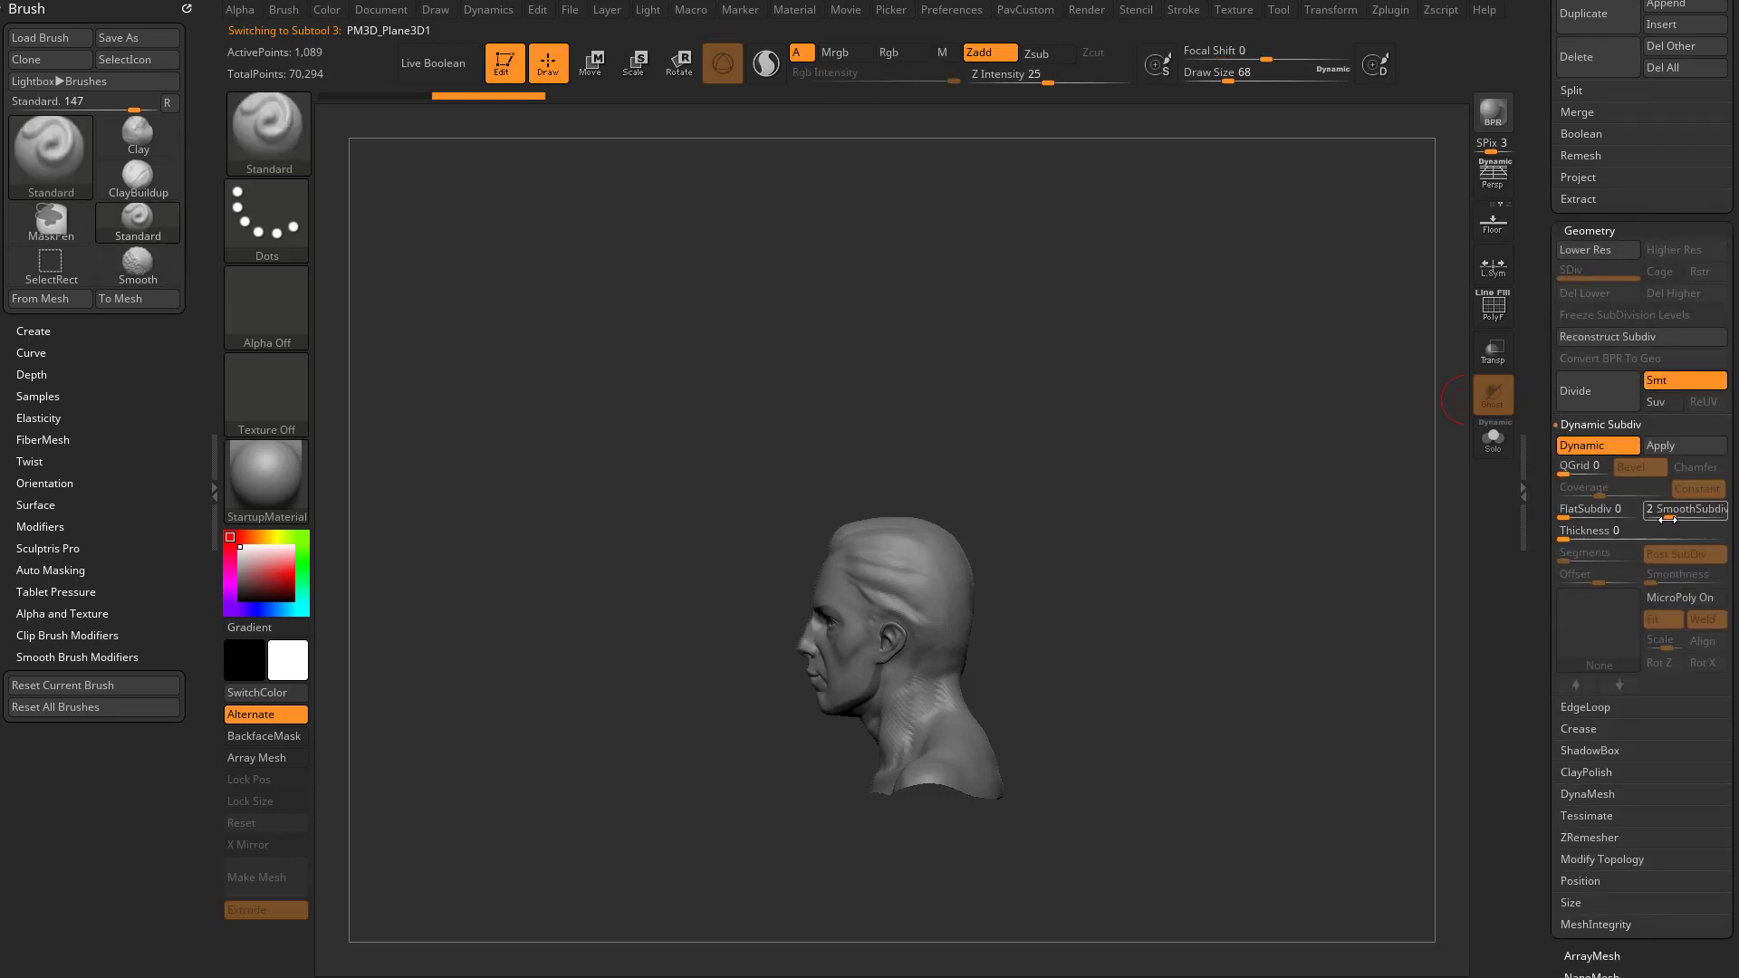
left_click_drag(1565, 533, 1616, 533)
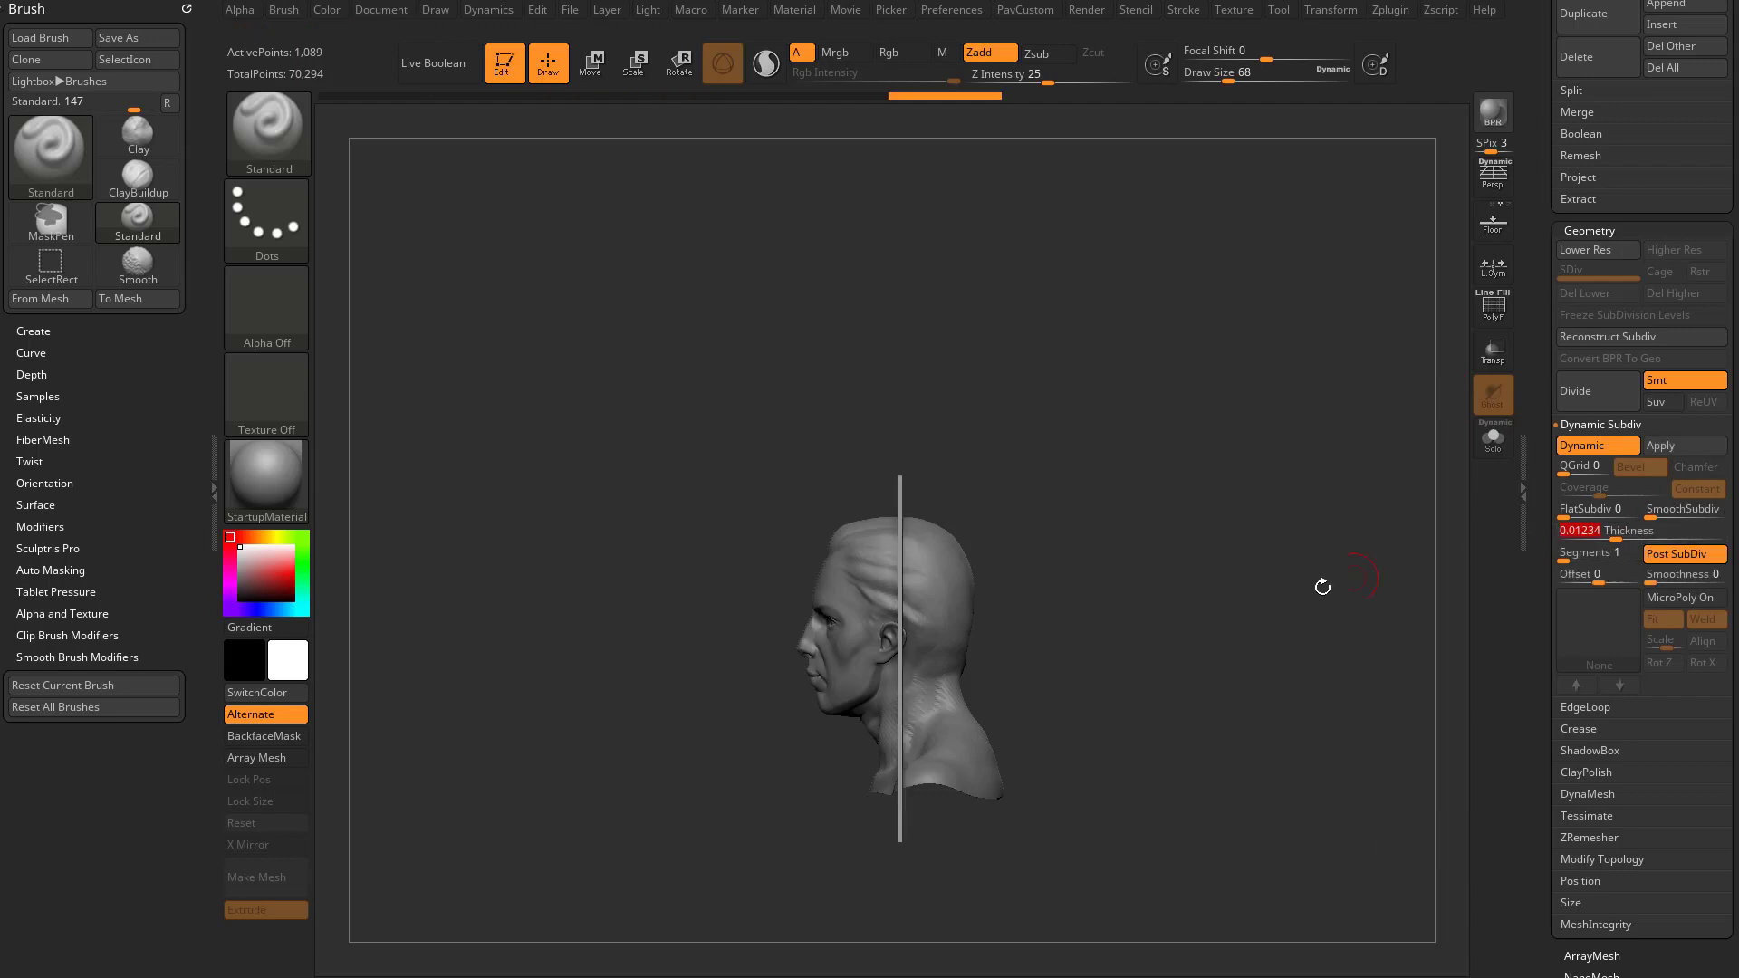
Rotate the plane -90 degrees so it lies horizontal and raise it above the head.
left_click_drag(1351, 576, 1285, 555, "alt")
key("w")
mouse_move(943, 586)
left_mouse_down()
mouse_move(974, 626)
mouse_move(992, 720)
left_mouse_up()
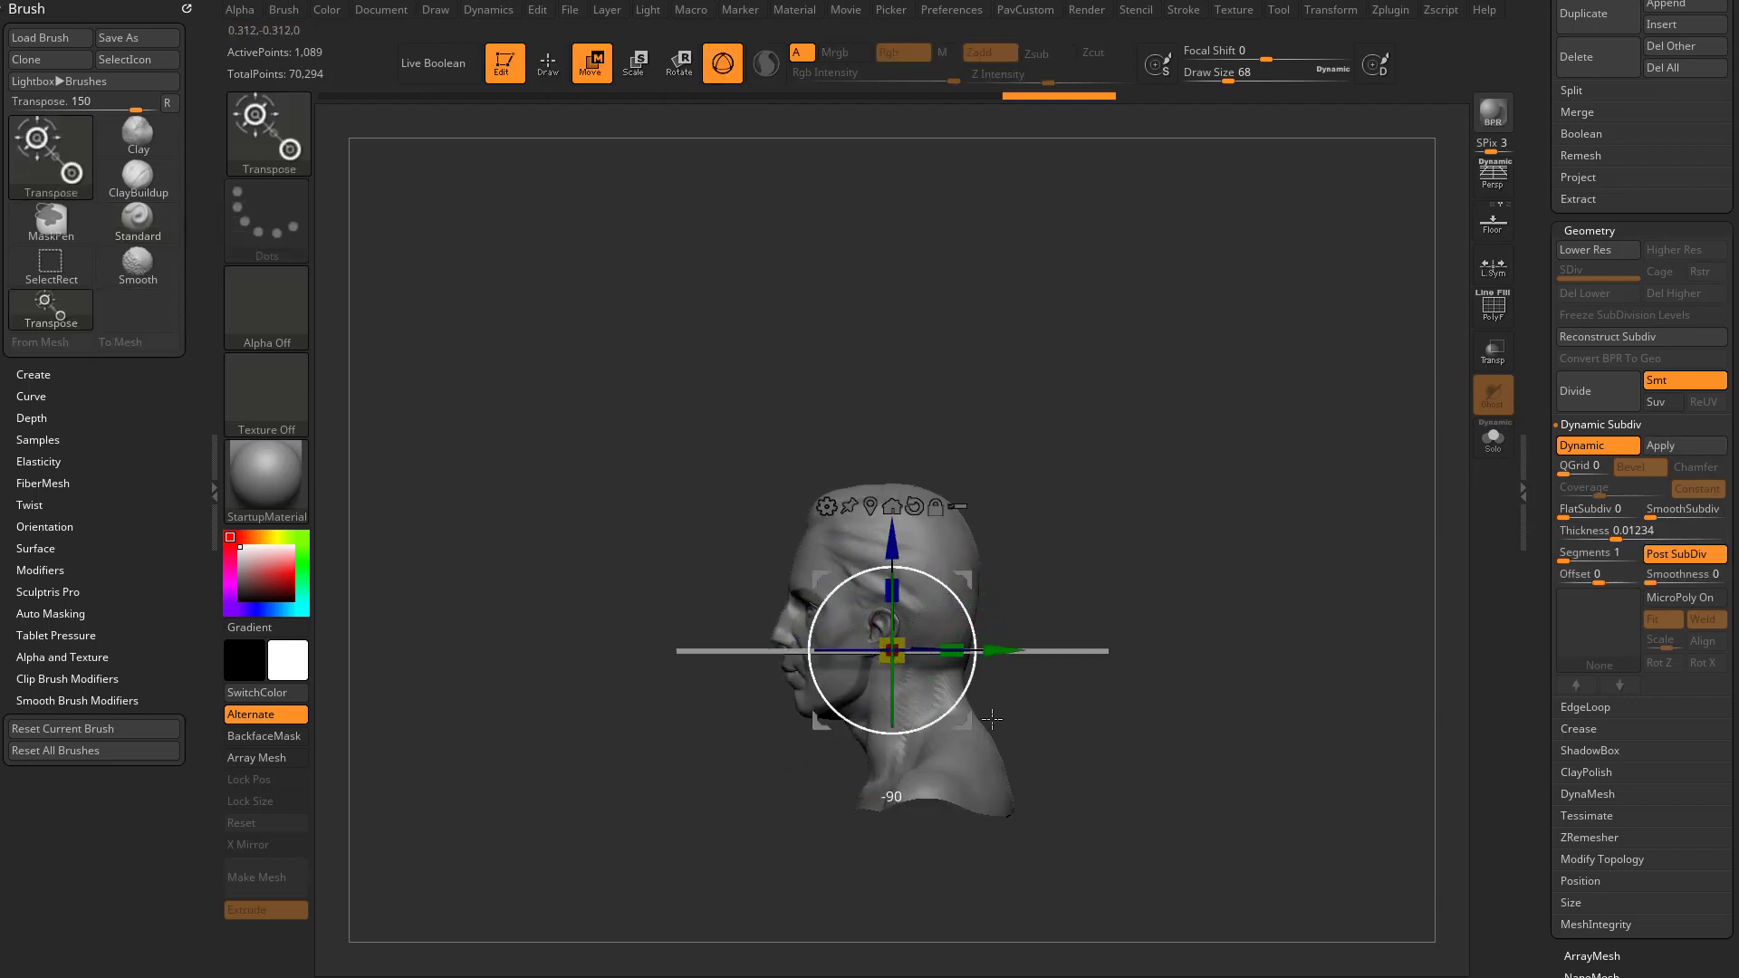
left_click_drag(891, 541, 891, 333)
key("q")
left_click_drag(1205, 452, 1270, 609)
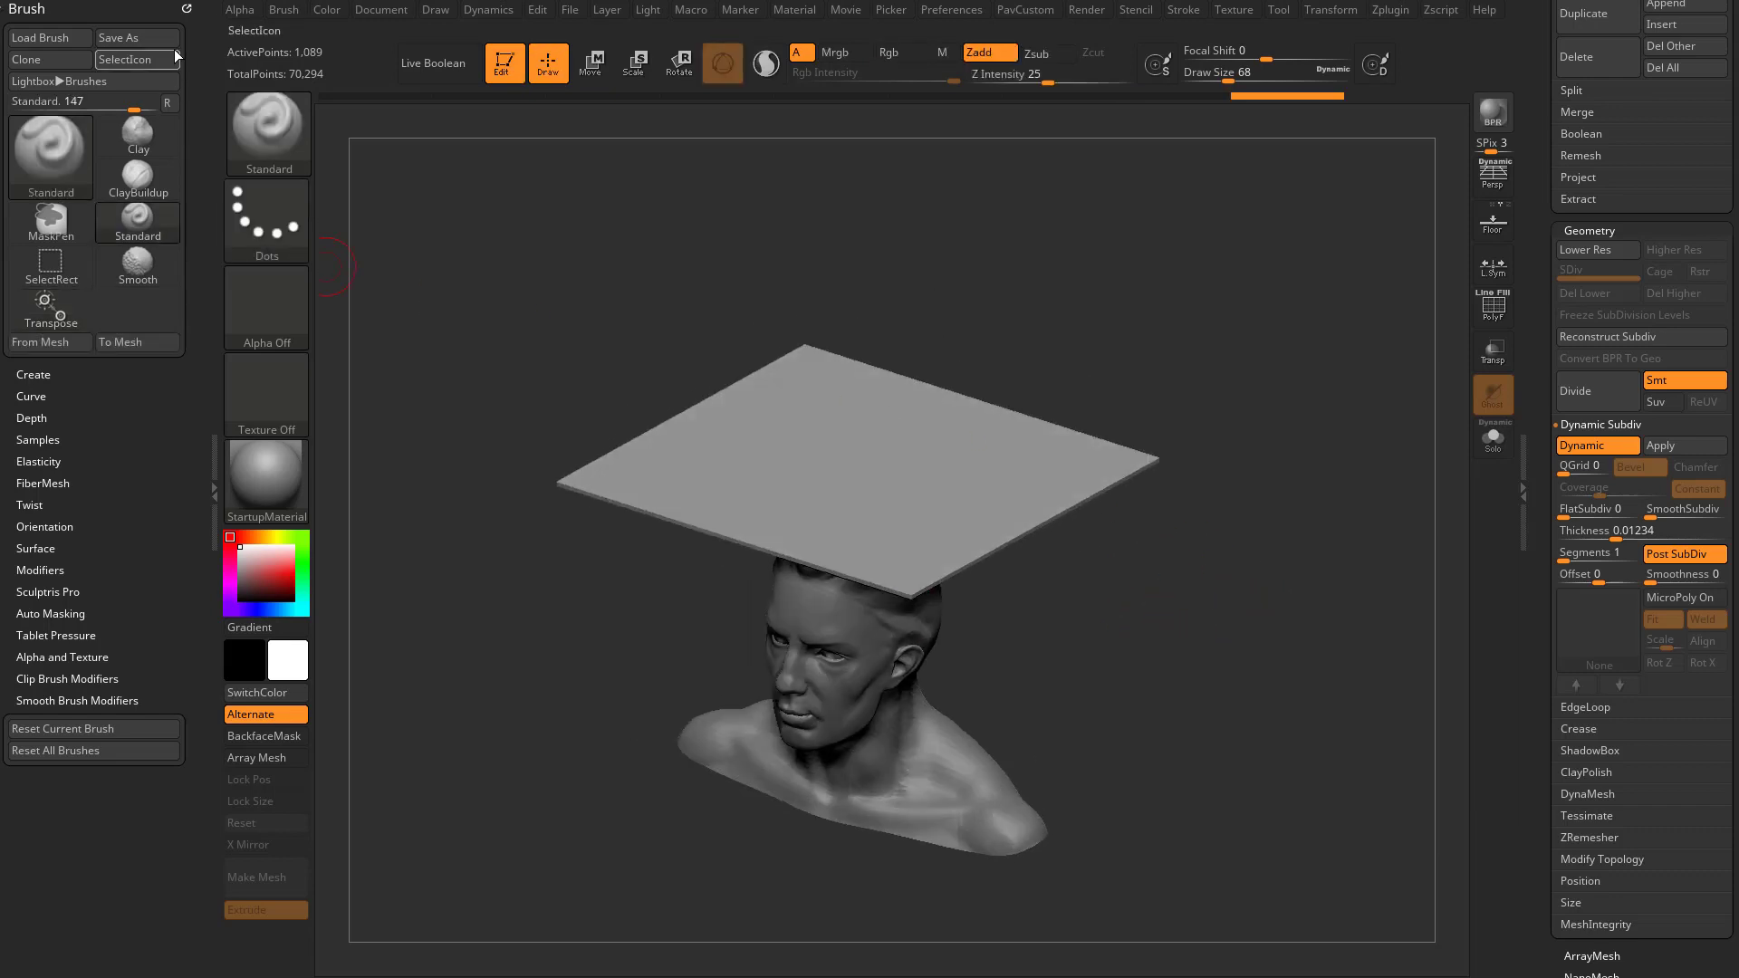
Replace the docked Brush palette with the Dynamics palette.
left_click(185, 8)
left_click(223, 133)
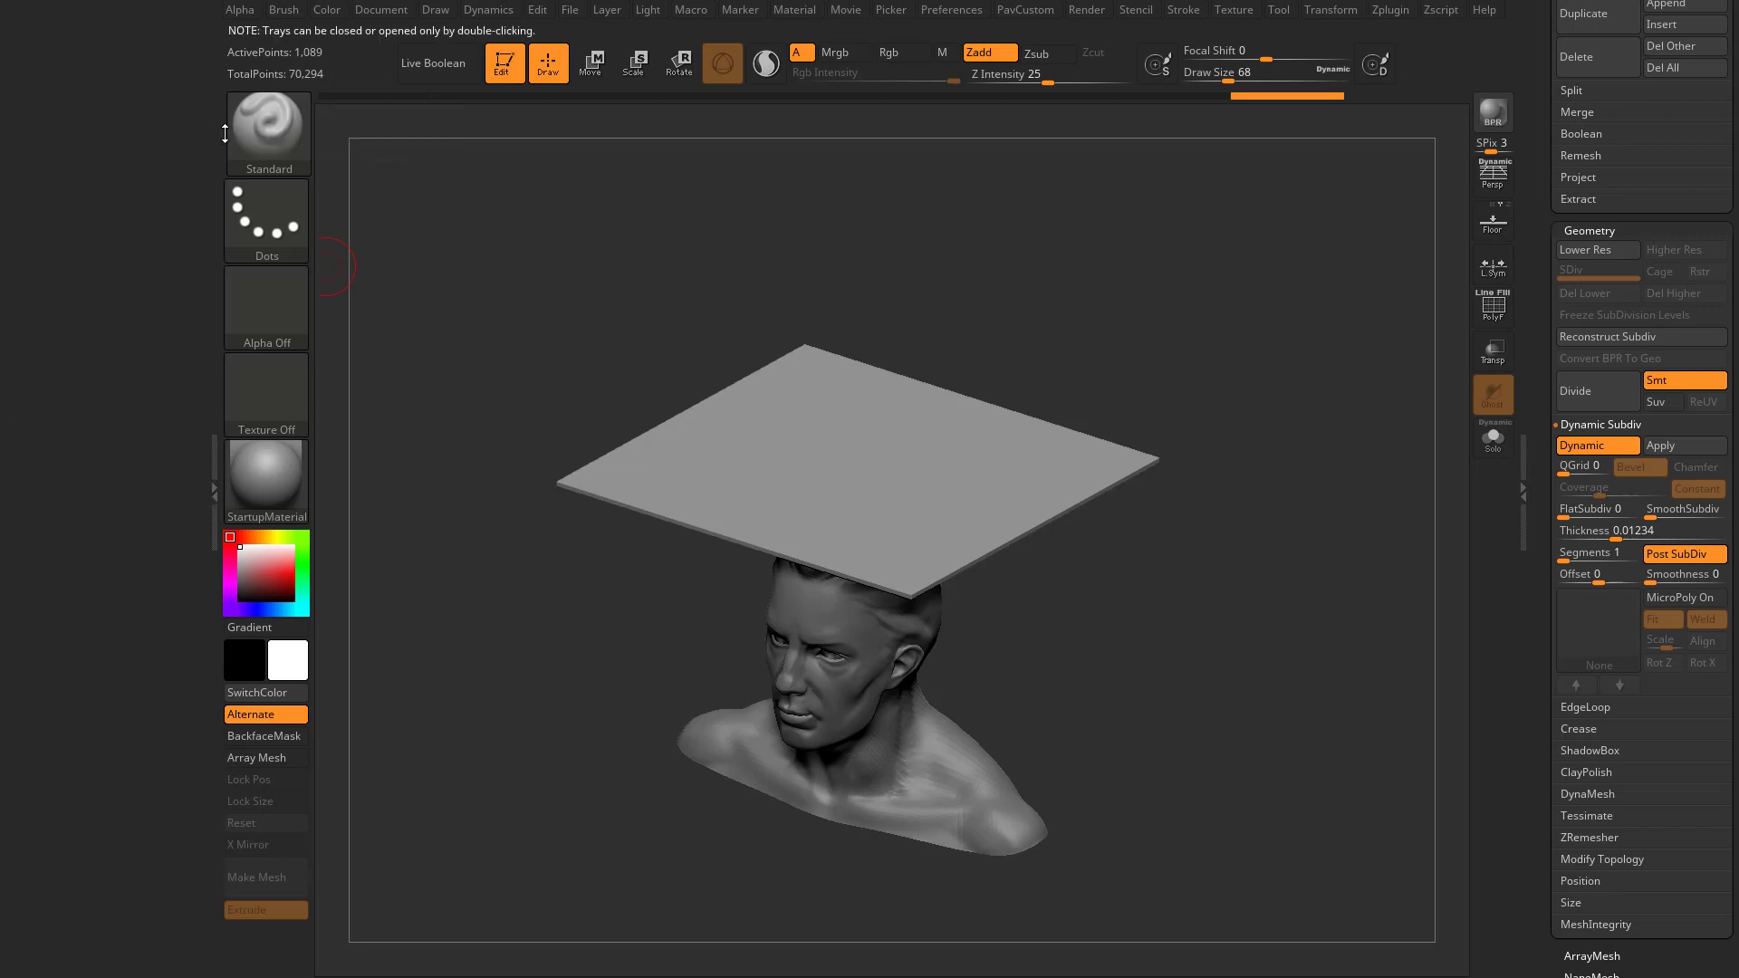
double_click(225, 133)
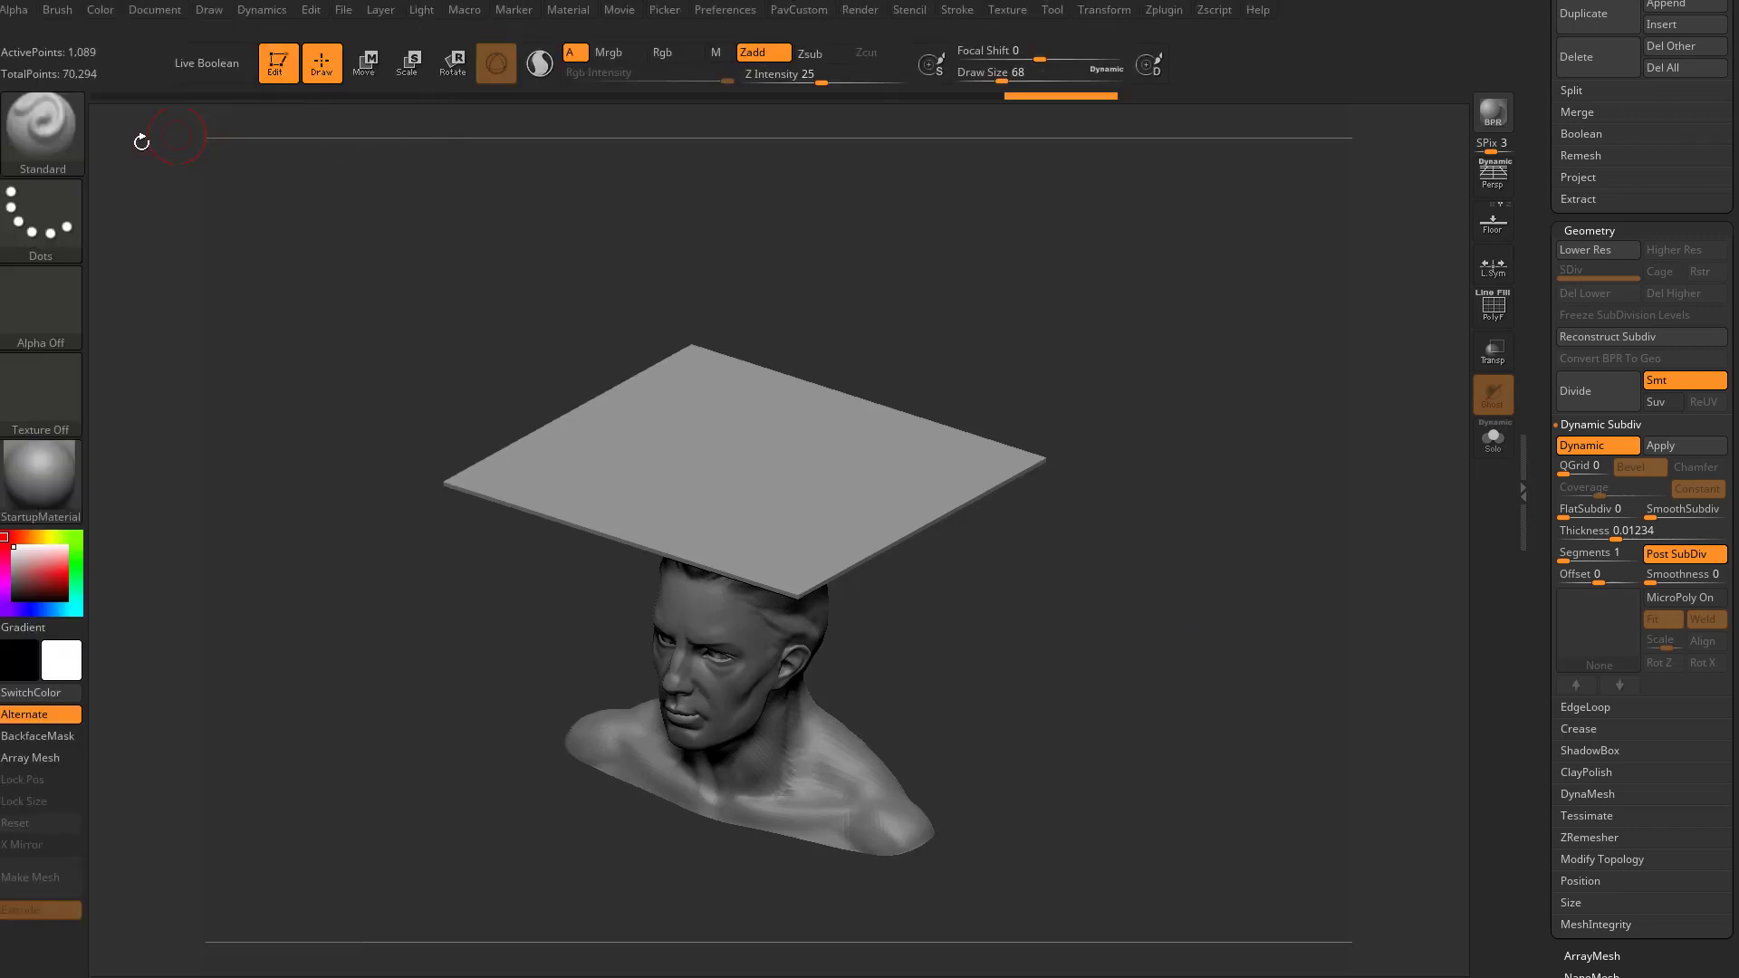
double_click(1, 187)
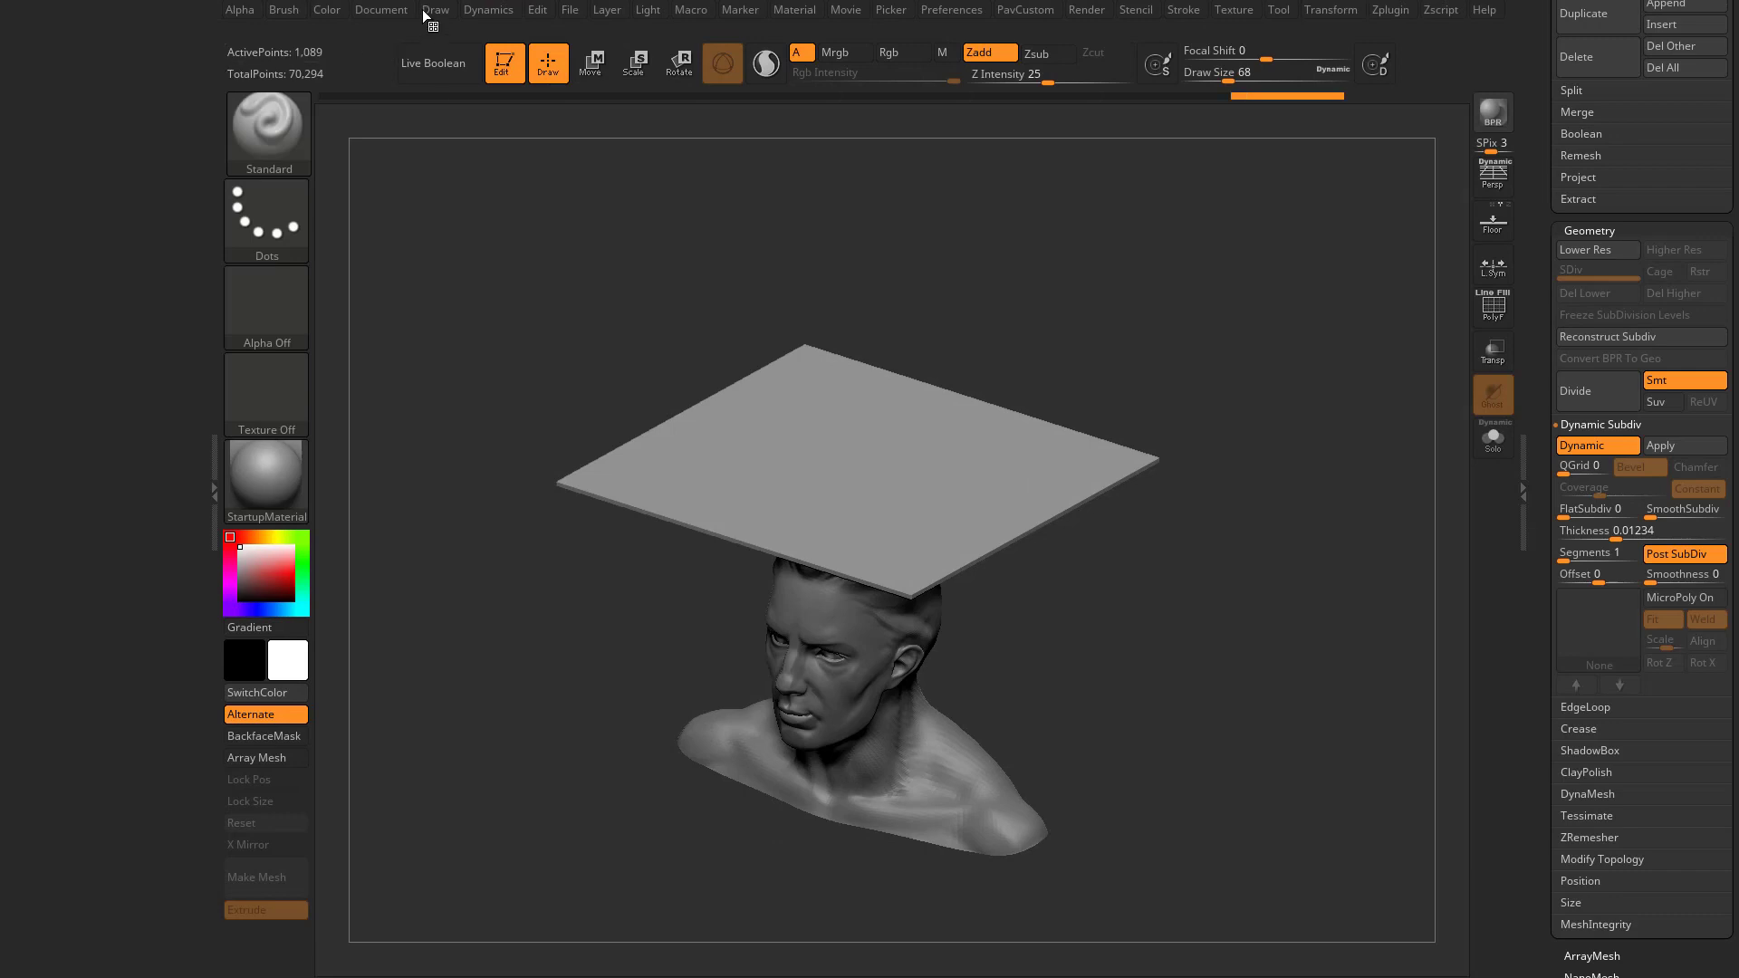
left_click(486, 11)
left_click_drag(473, 35, 73, 126)
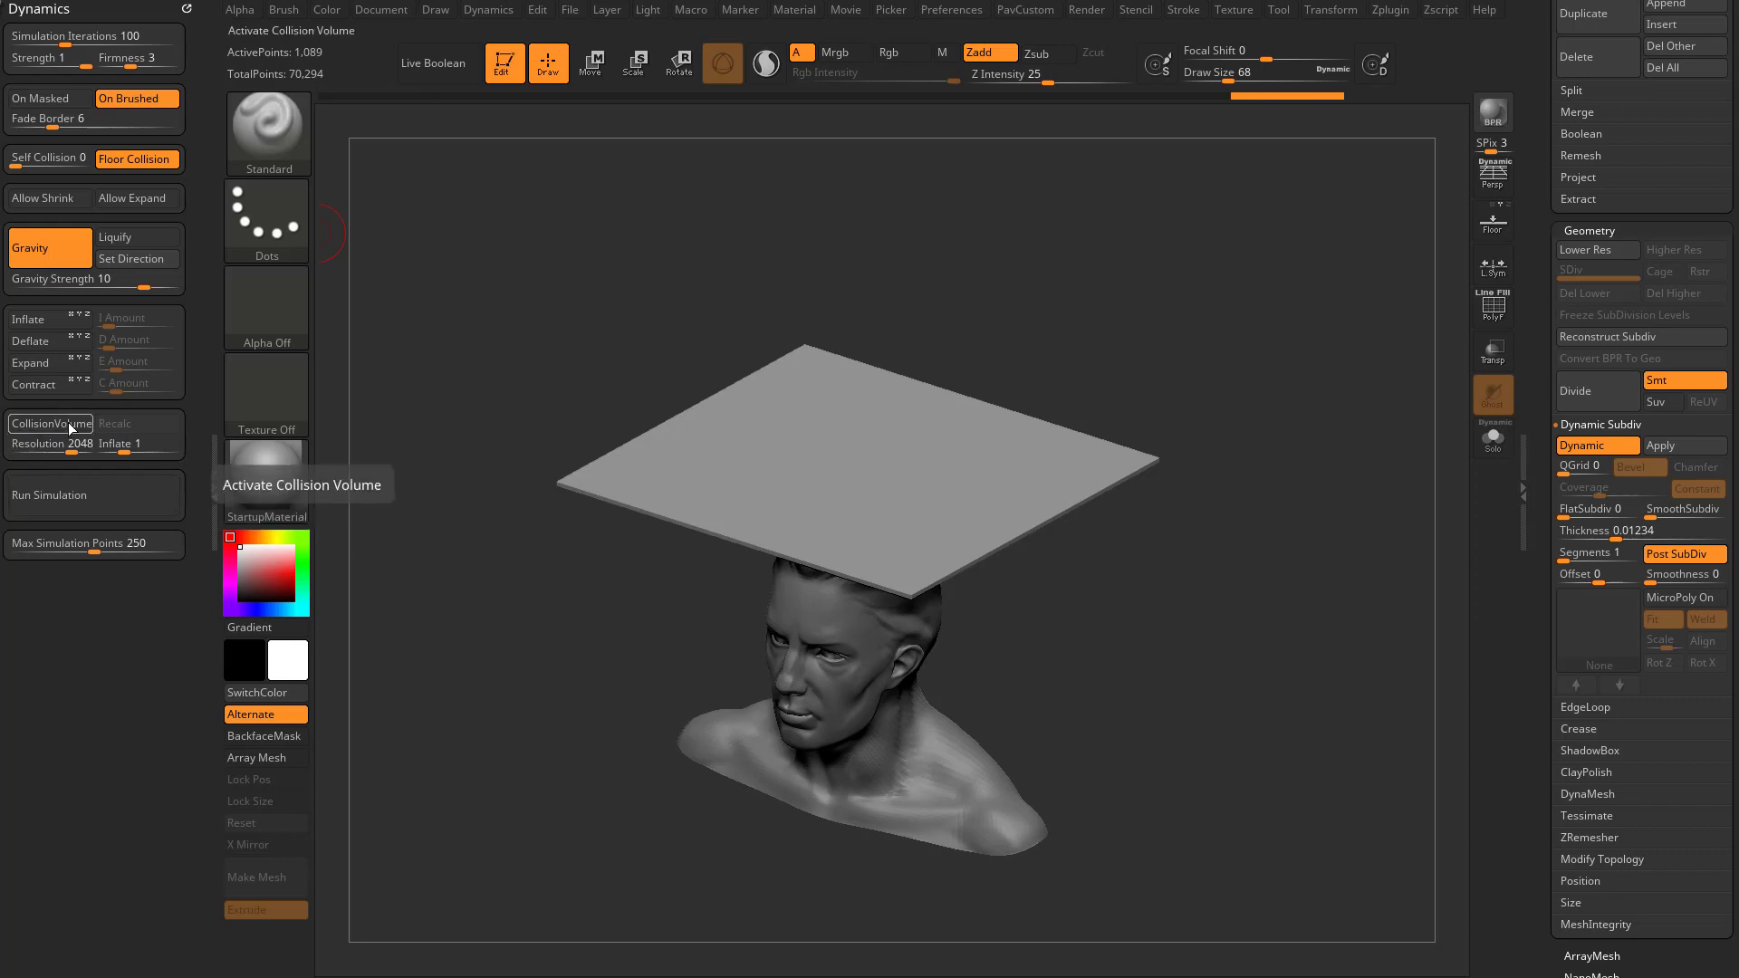
Turn on Collision Volume so the plane collides with the head and eyes subtools.
left_click_drag(1528, 344, 1530, 519)
scroll(1530, 519, "down", 1)
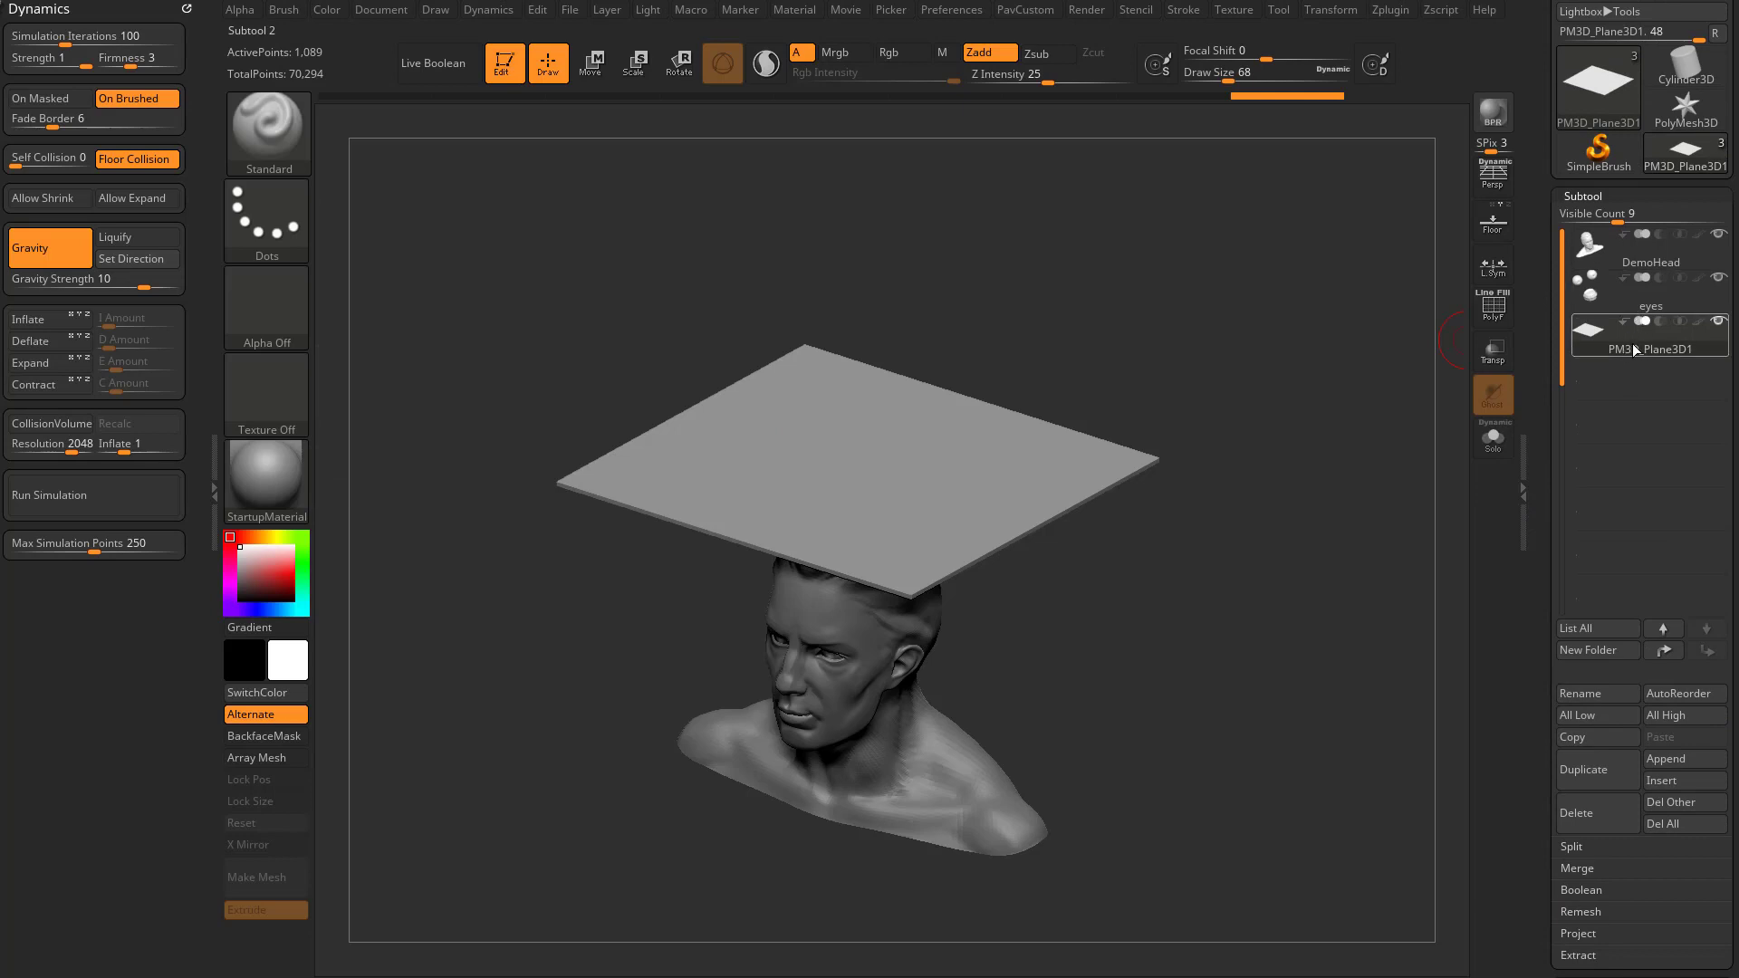
mouse_move(1666, 281)
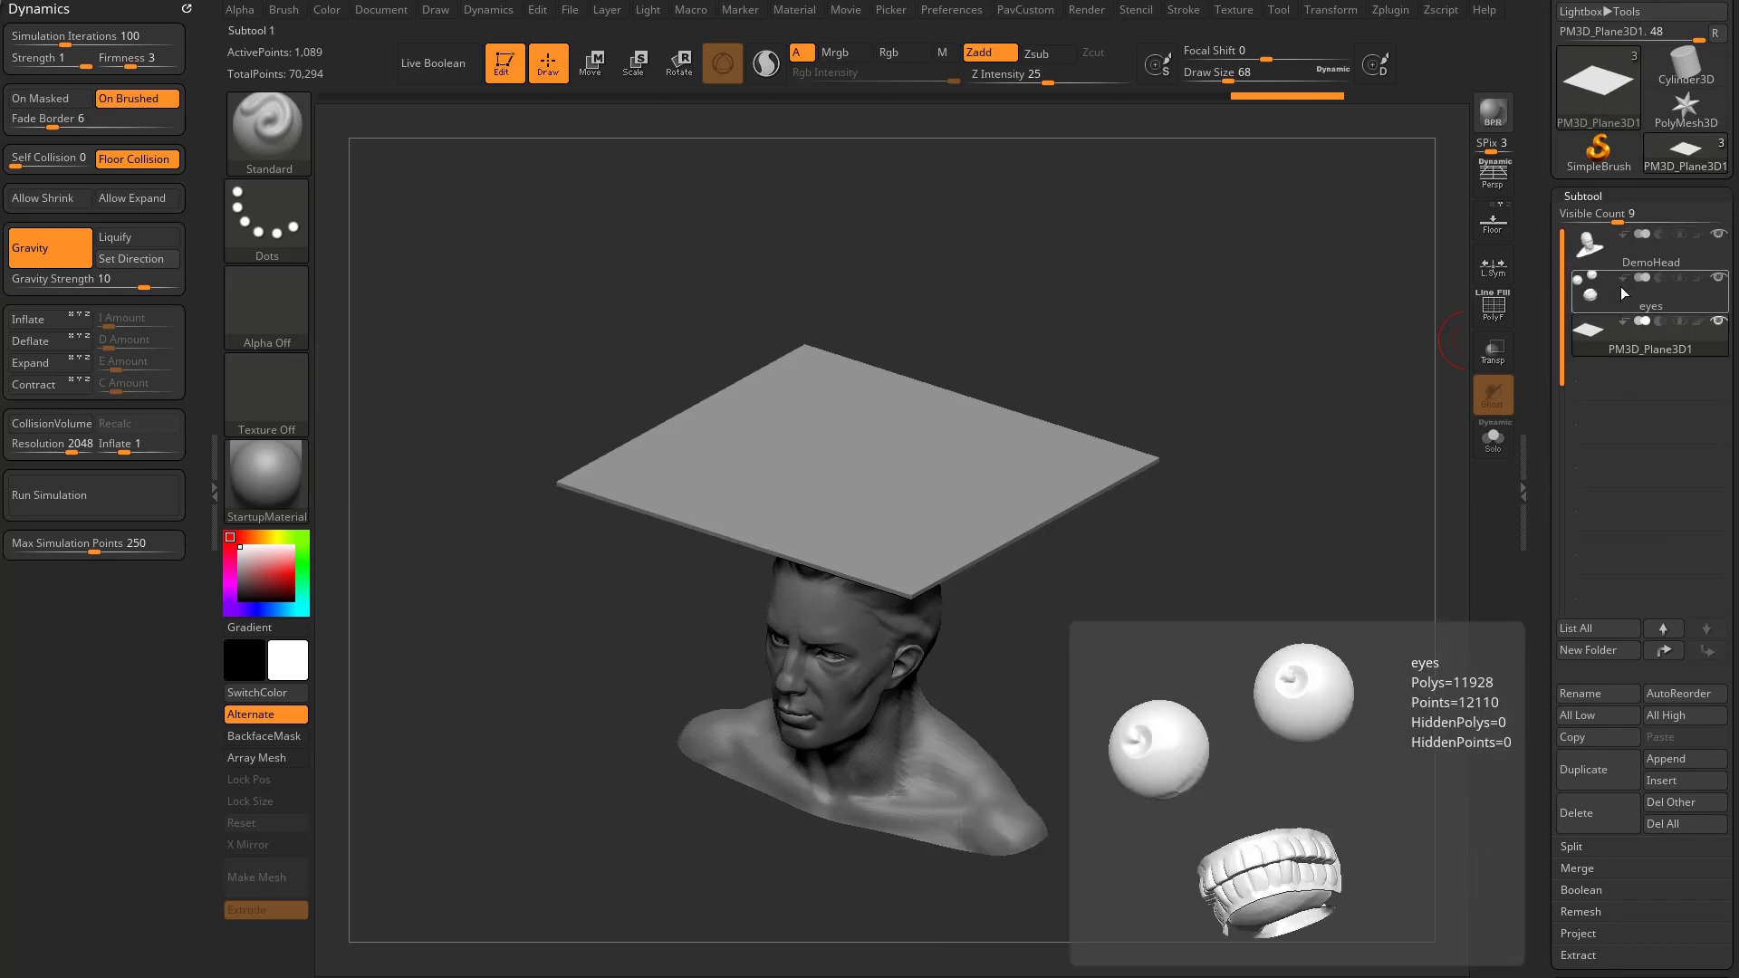
left_click_drag(1107, 569, 1132, 571)
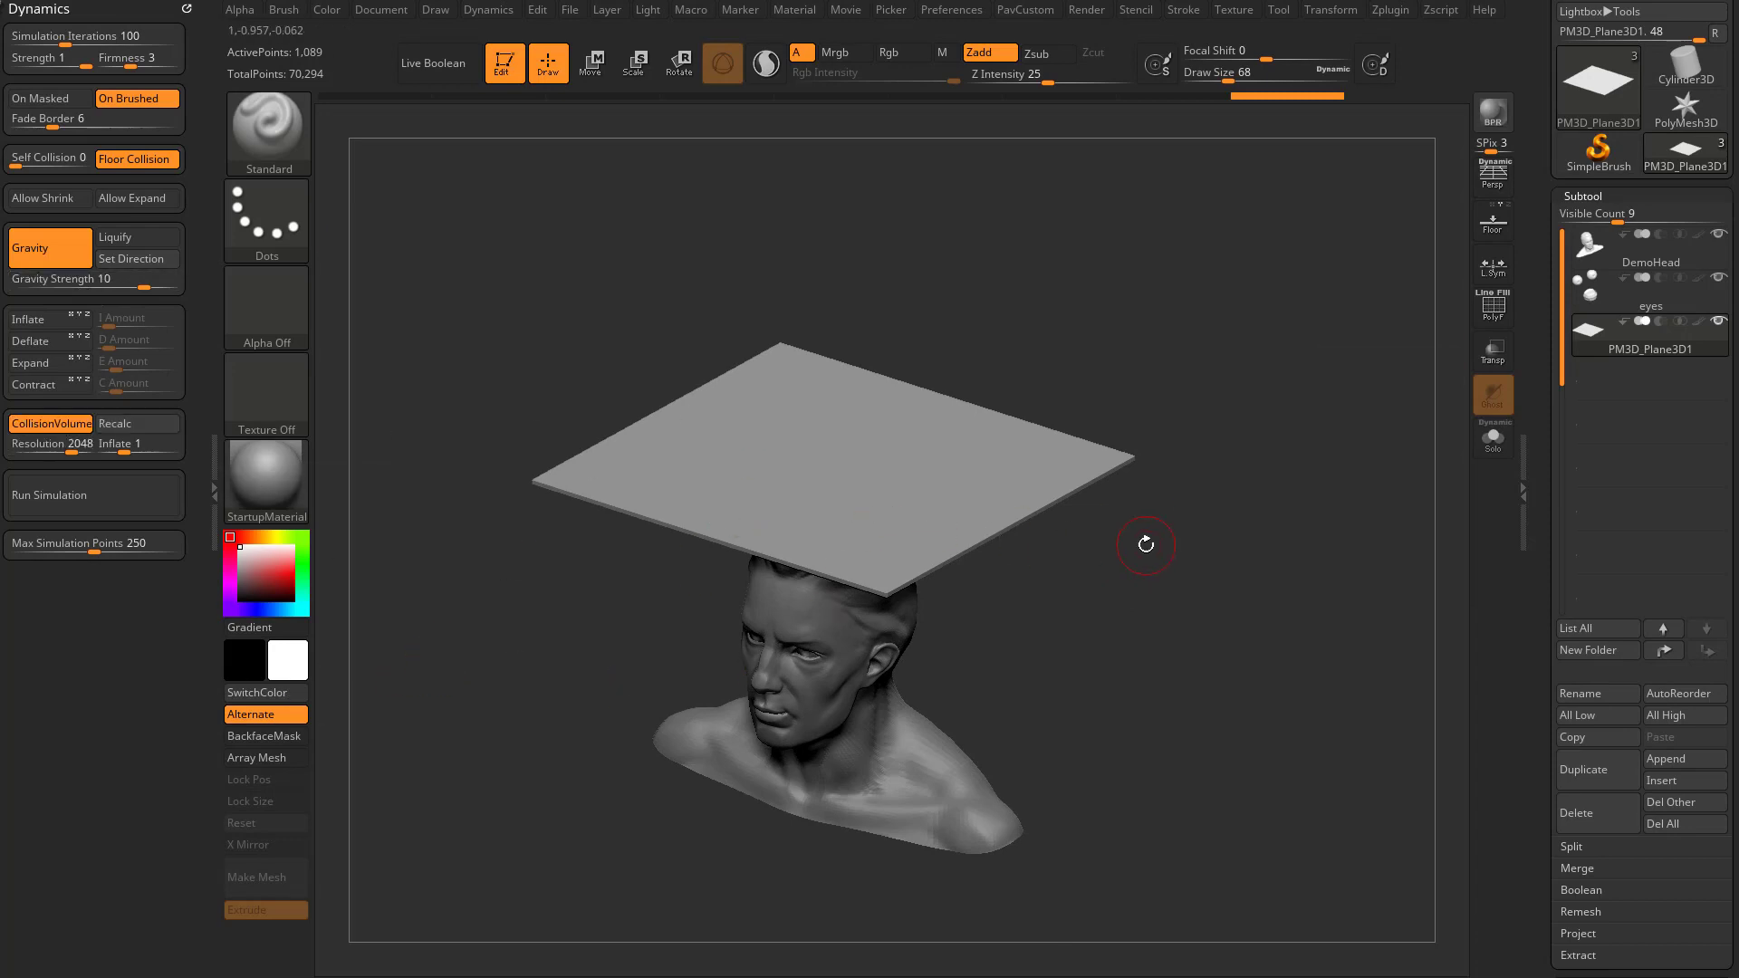
left_click_drag(1169, 592, 1047, 544)
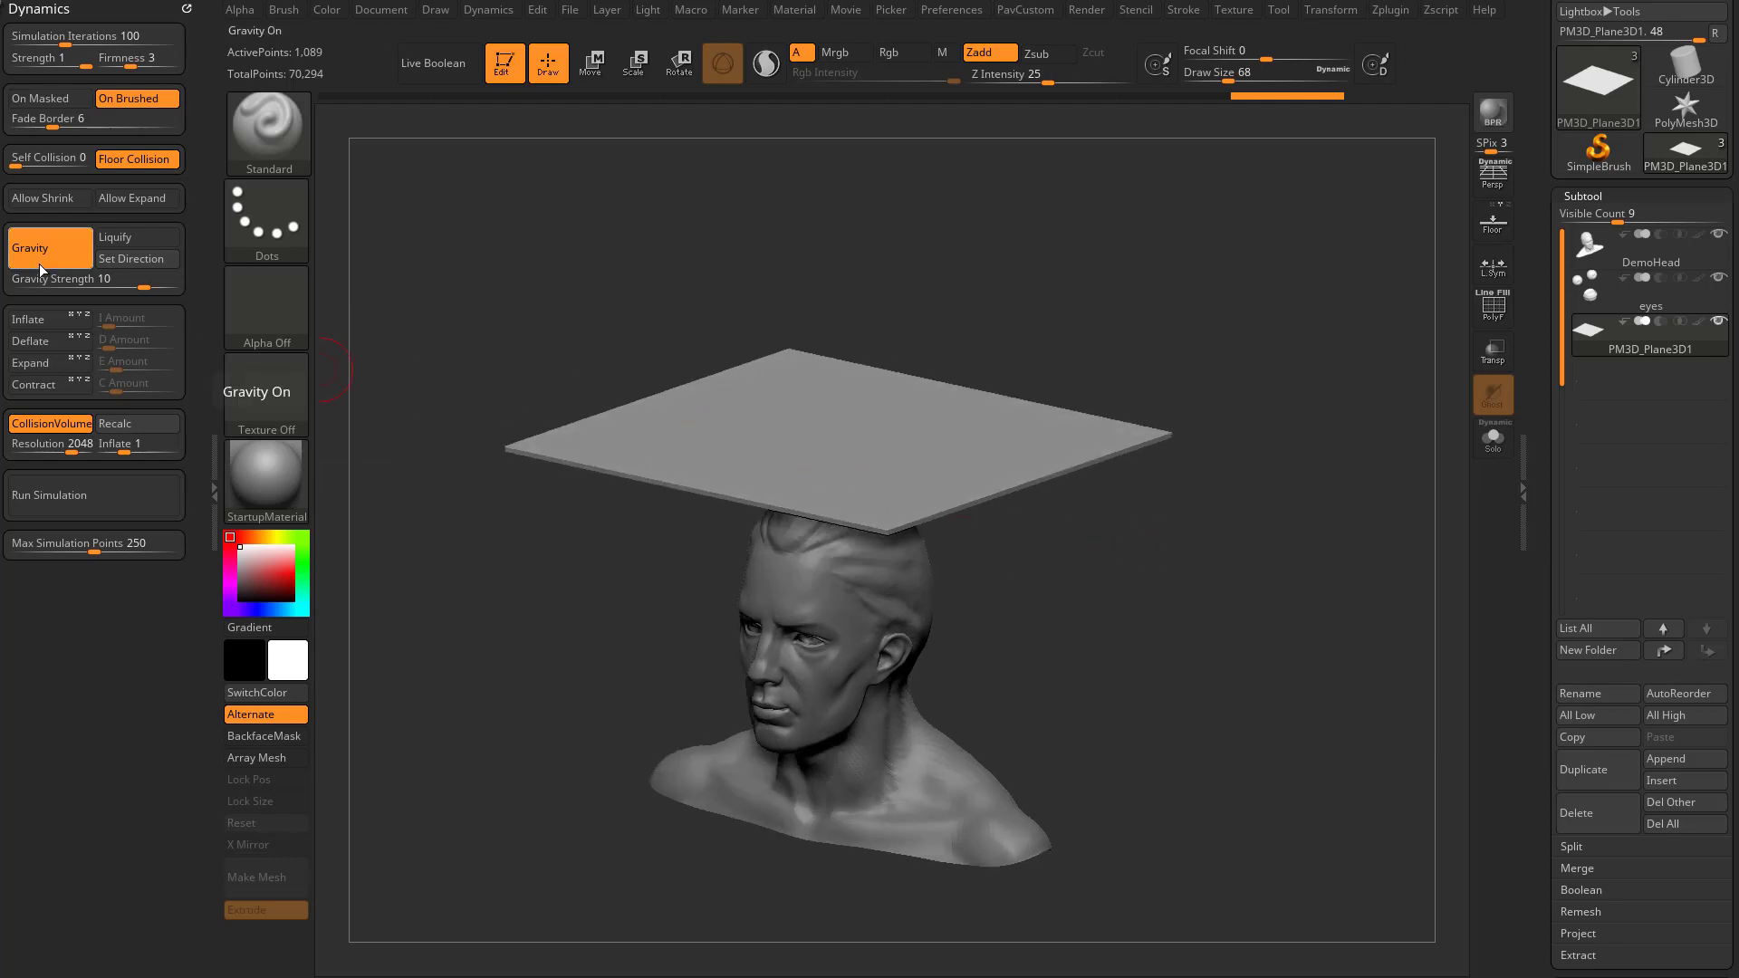
Run a trial gravity simulation on the plane with 100 iterations and undo it.
key("s")
left_click(836, 327)
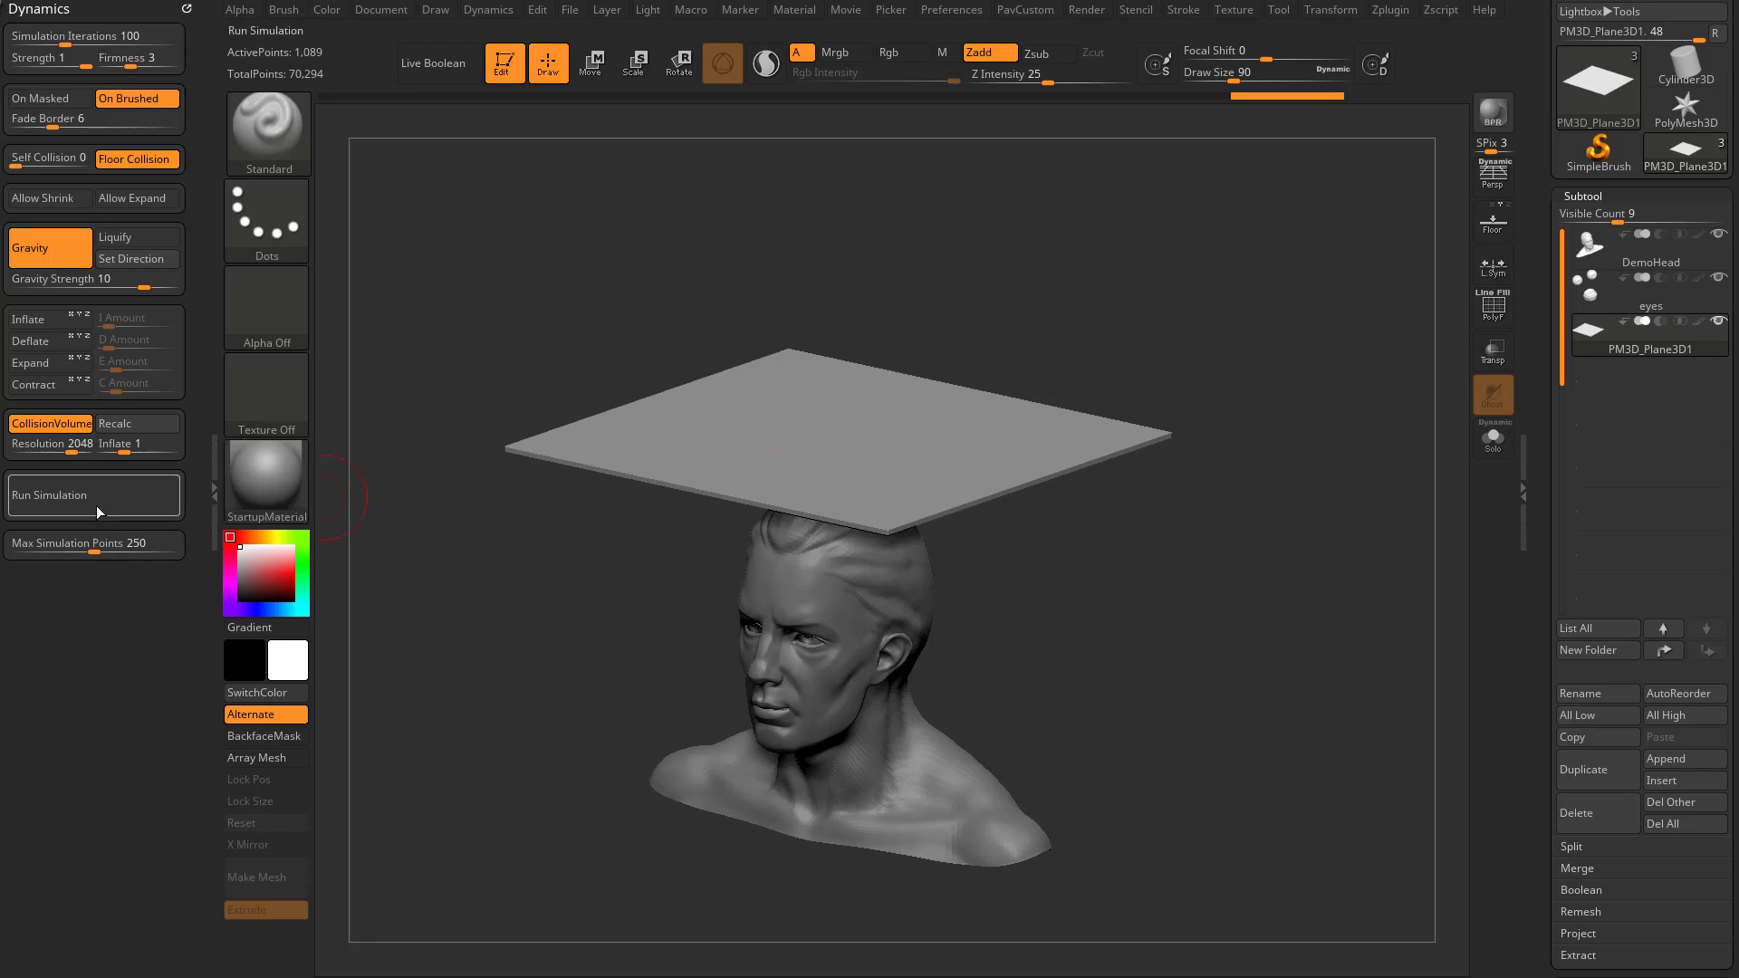
left_click(98, 512)
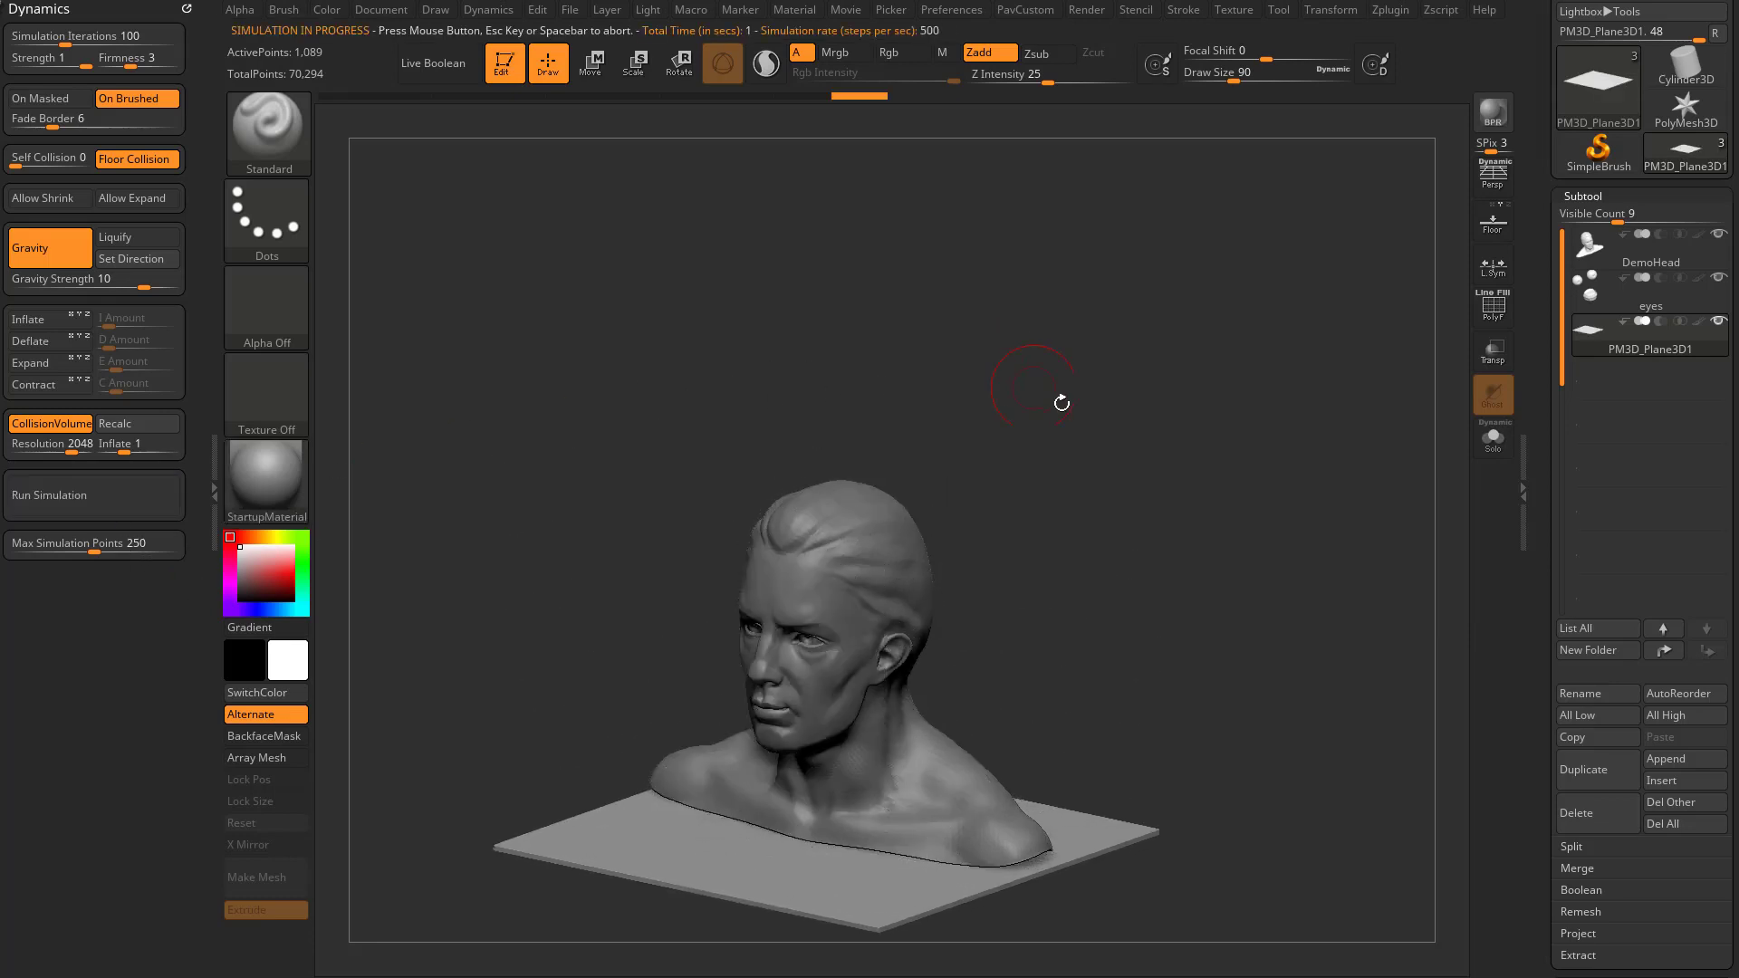
key("ctrl+z")
Examine the plane's polygon density with the PolyFrame display.
key("s")
left_click(955, 576)
left_click(1493, 308)
left_click_drag(1242, 395, 1222, 448)
left_click(1487, 310)
left_click_drag(1219, 365, 1196, 462)
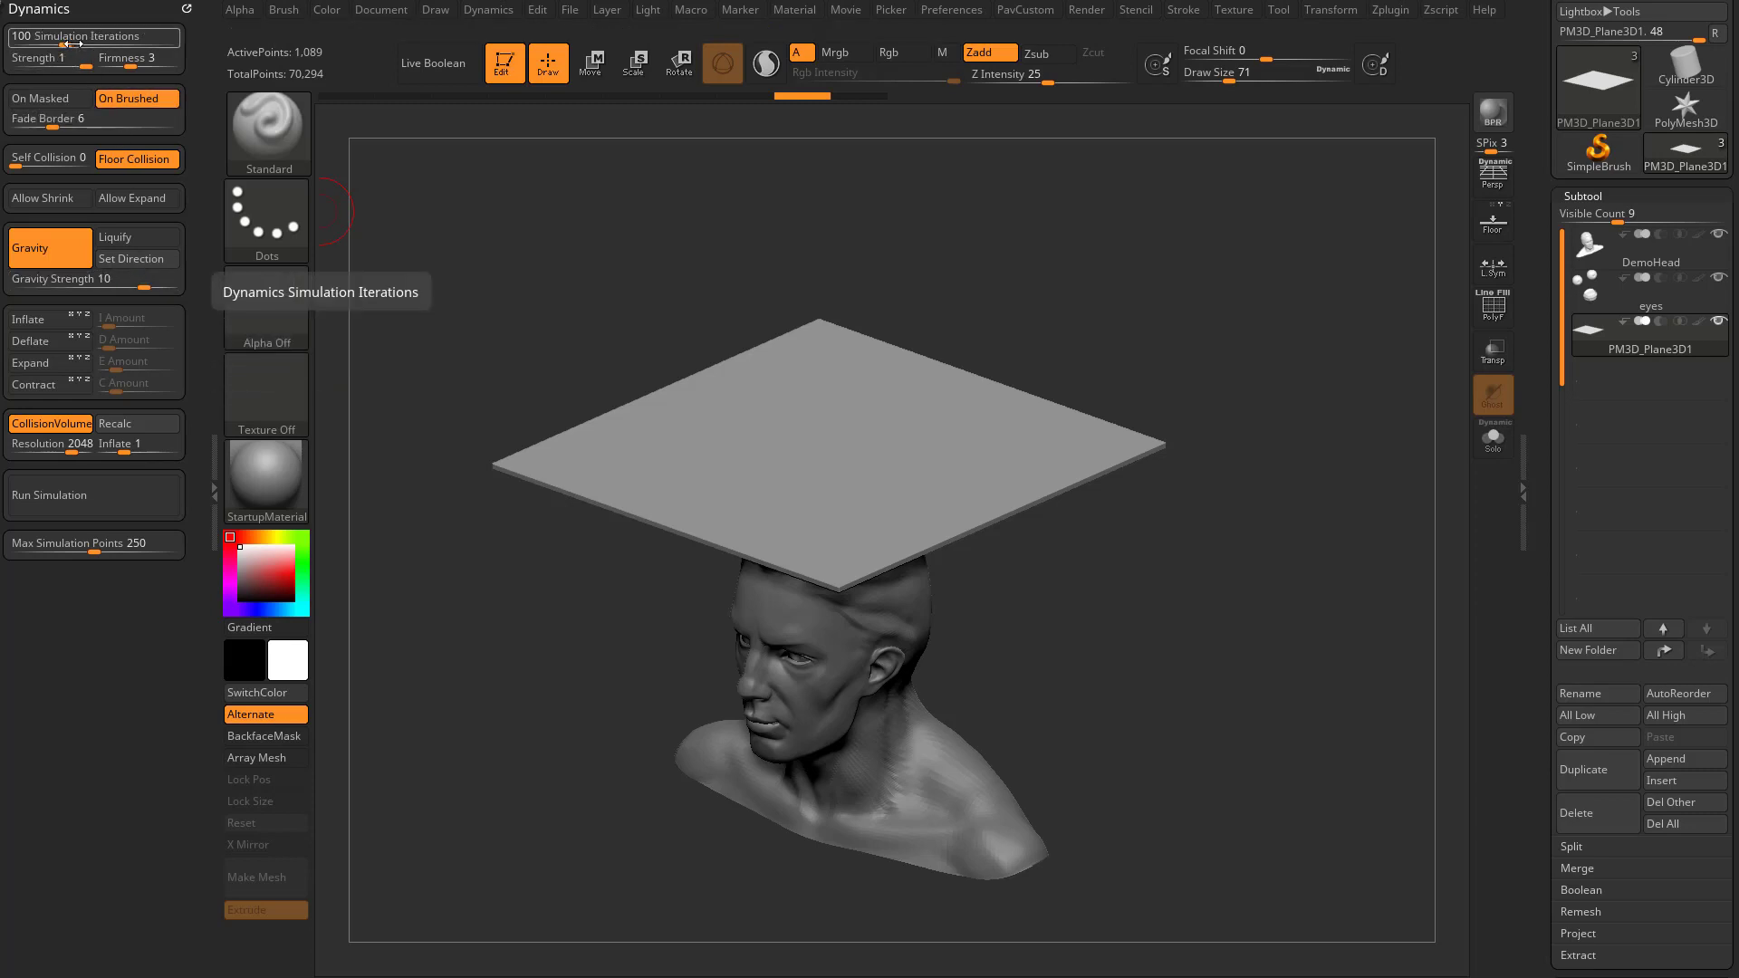
Try the cloth simulation with 414 iterations and Gravity Strength 4.05057, and undo the drape.
left_click_drag(69, 44, 84, 44)
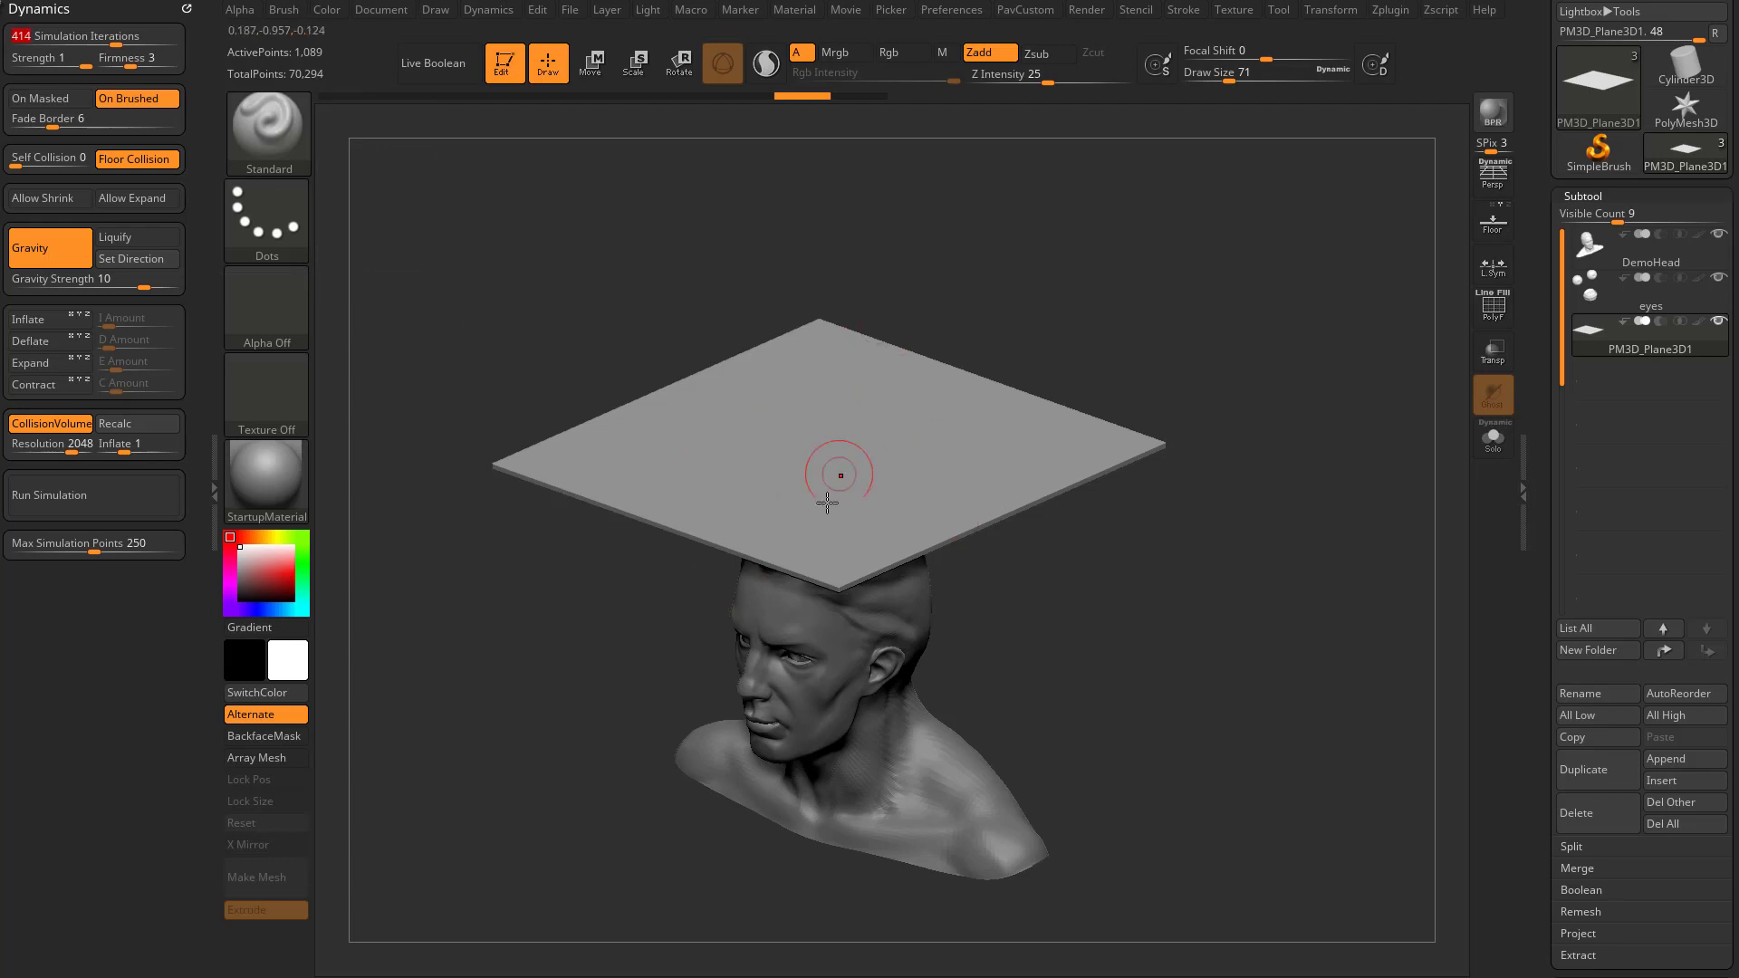
left_click(1492, 306)
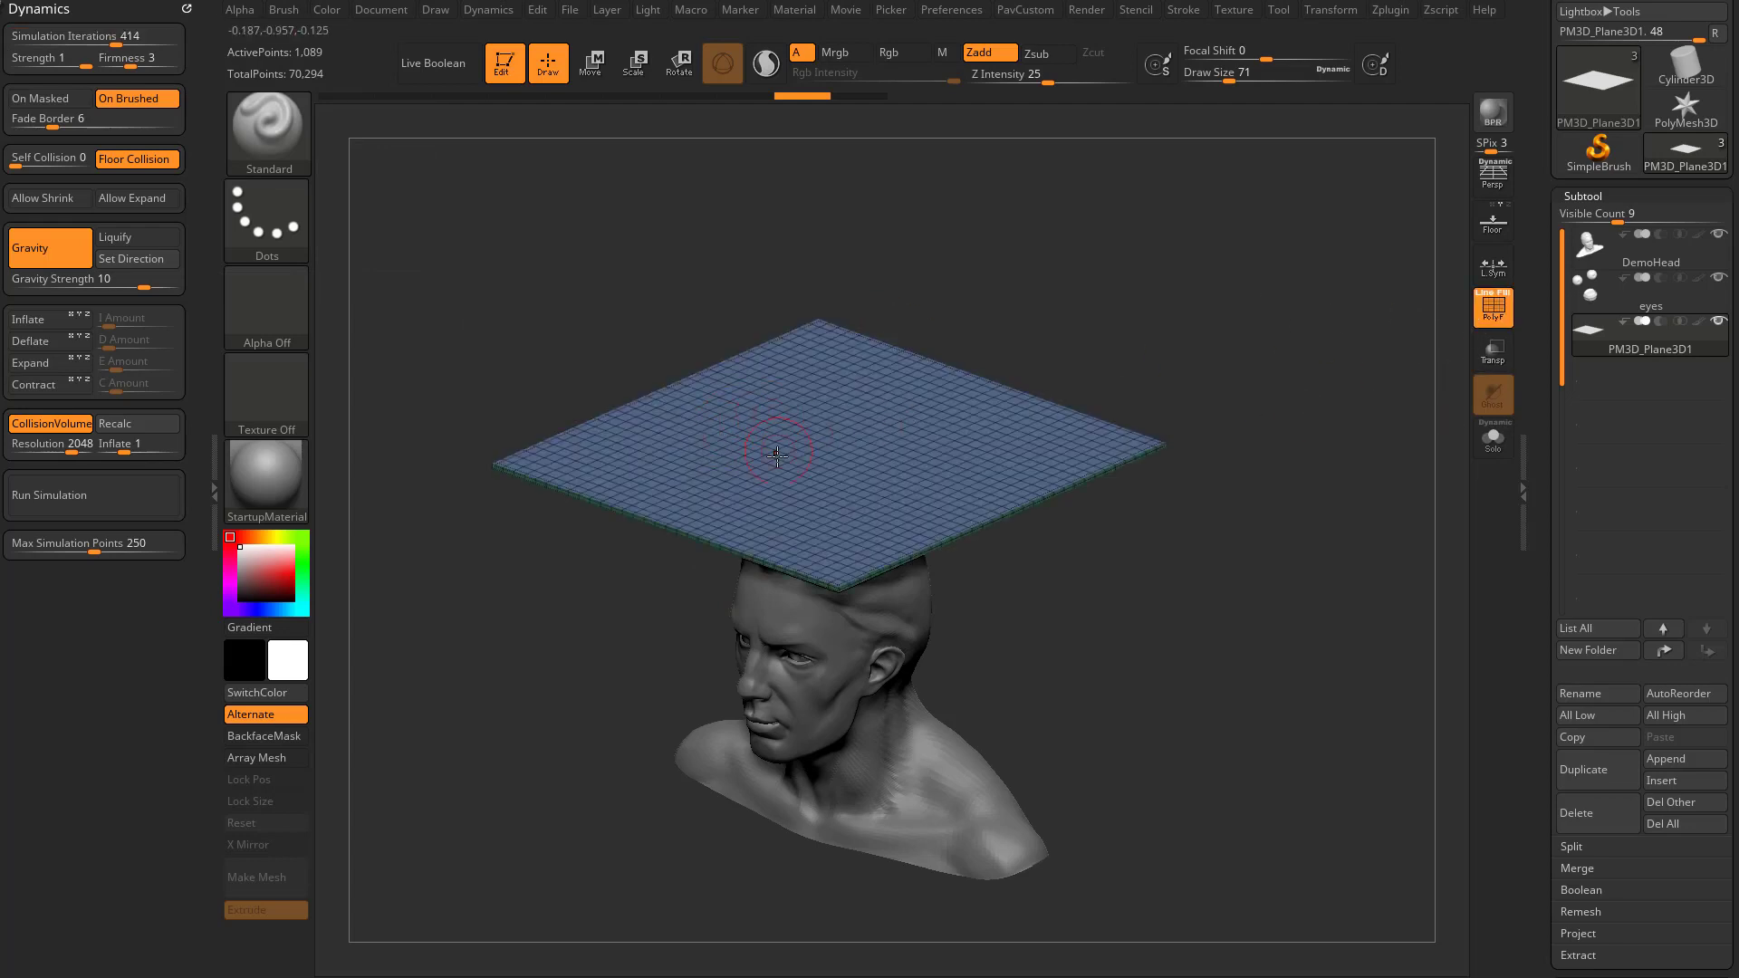
left_click(1487, 310)
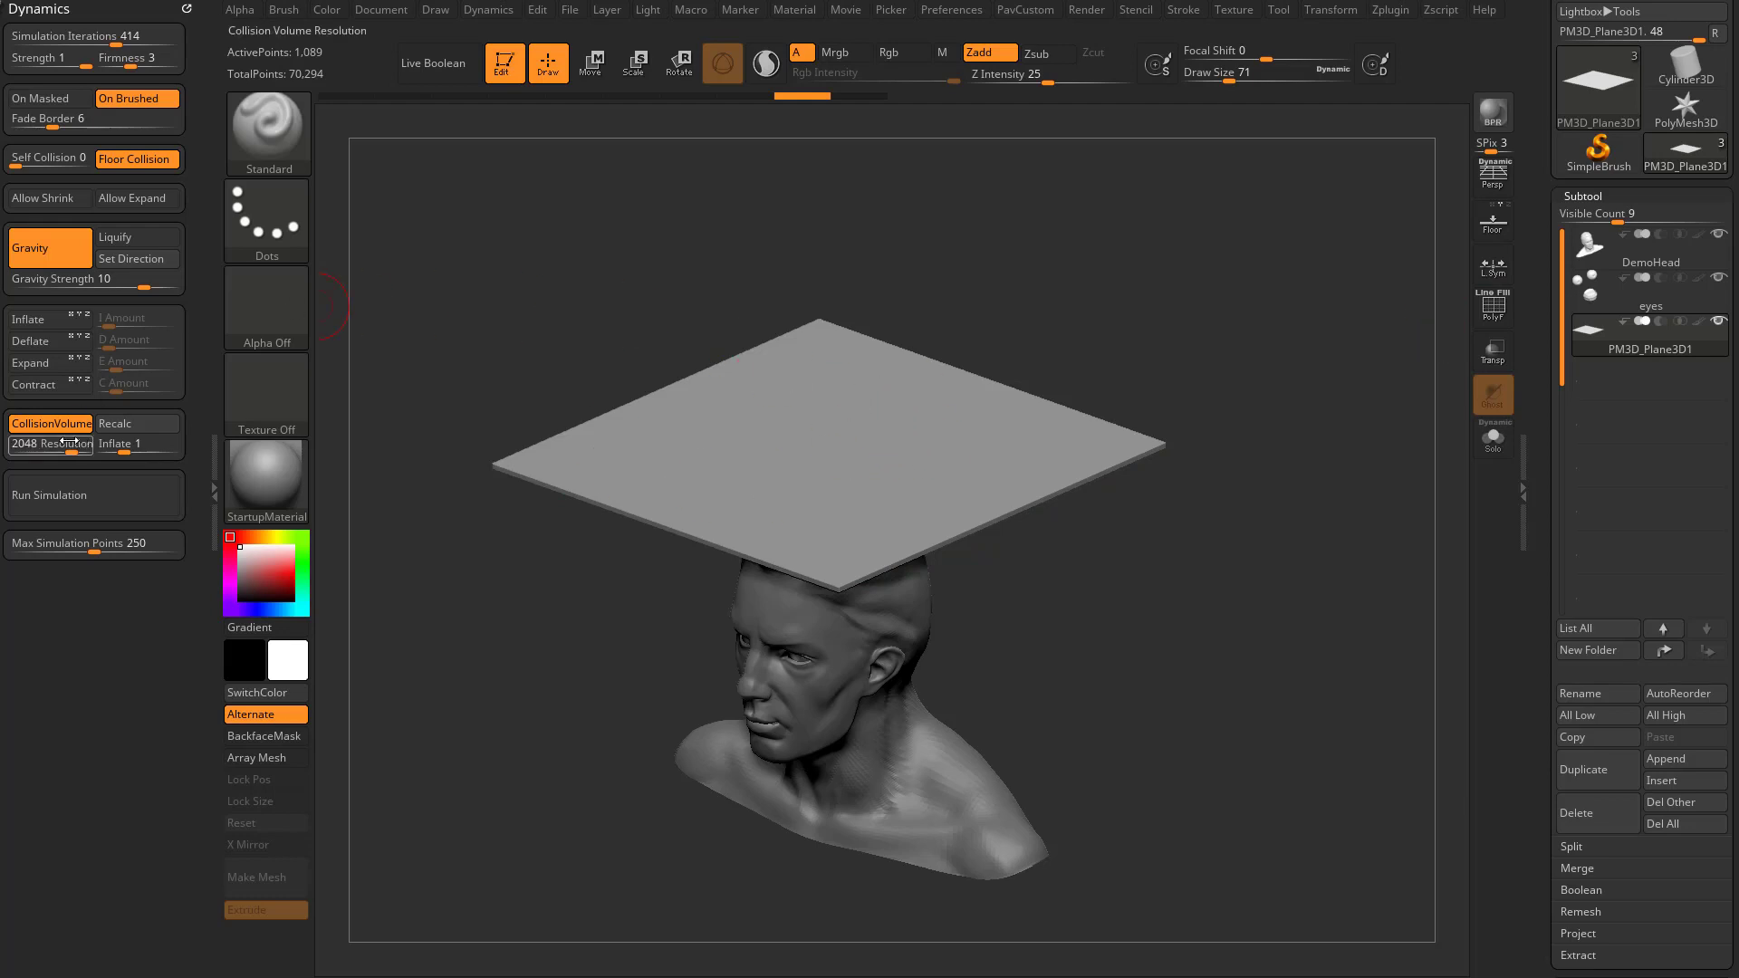
left_click(134, 279)
left_click_drag(134, 279, 140, 283)
left_click(107, 487)
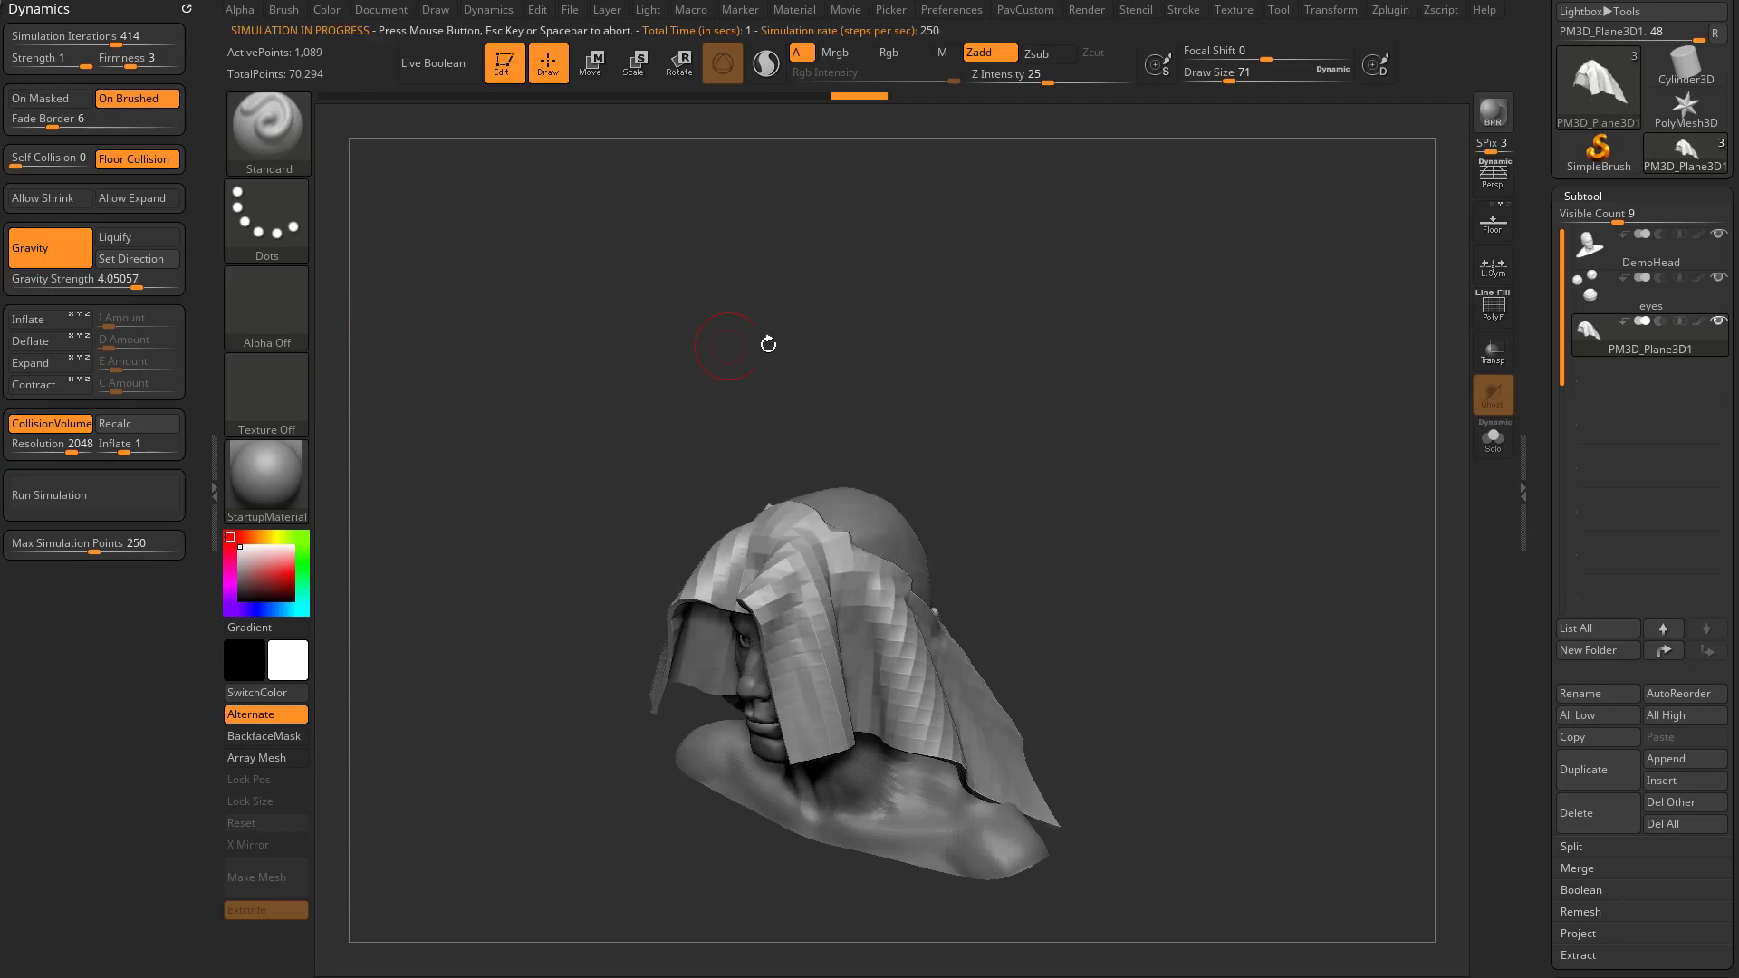
key("ctrl+z")
Set Simulation Iterations to 723 and Gravity Strength to 1.13452, and test the drape before undoing it.
left_click_drag(130, 48, 153, 80)
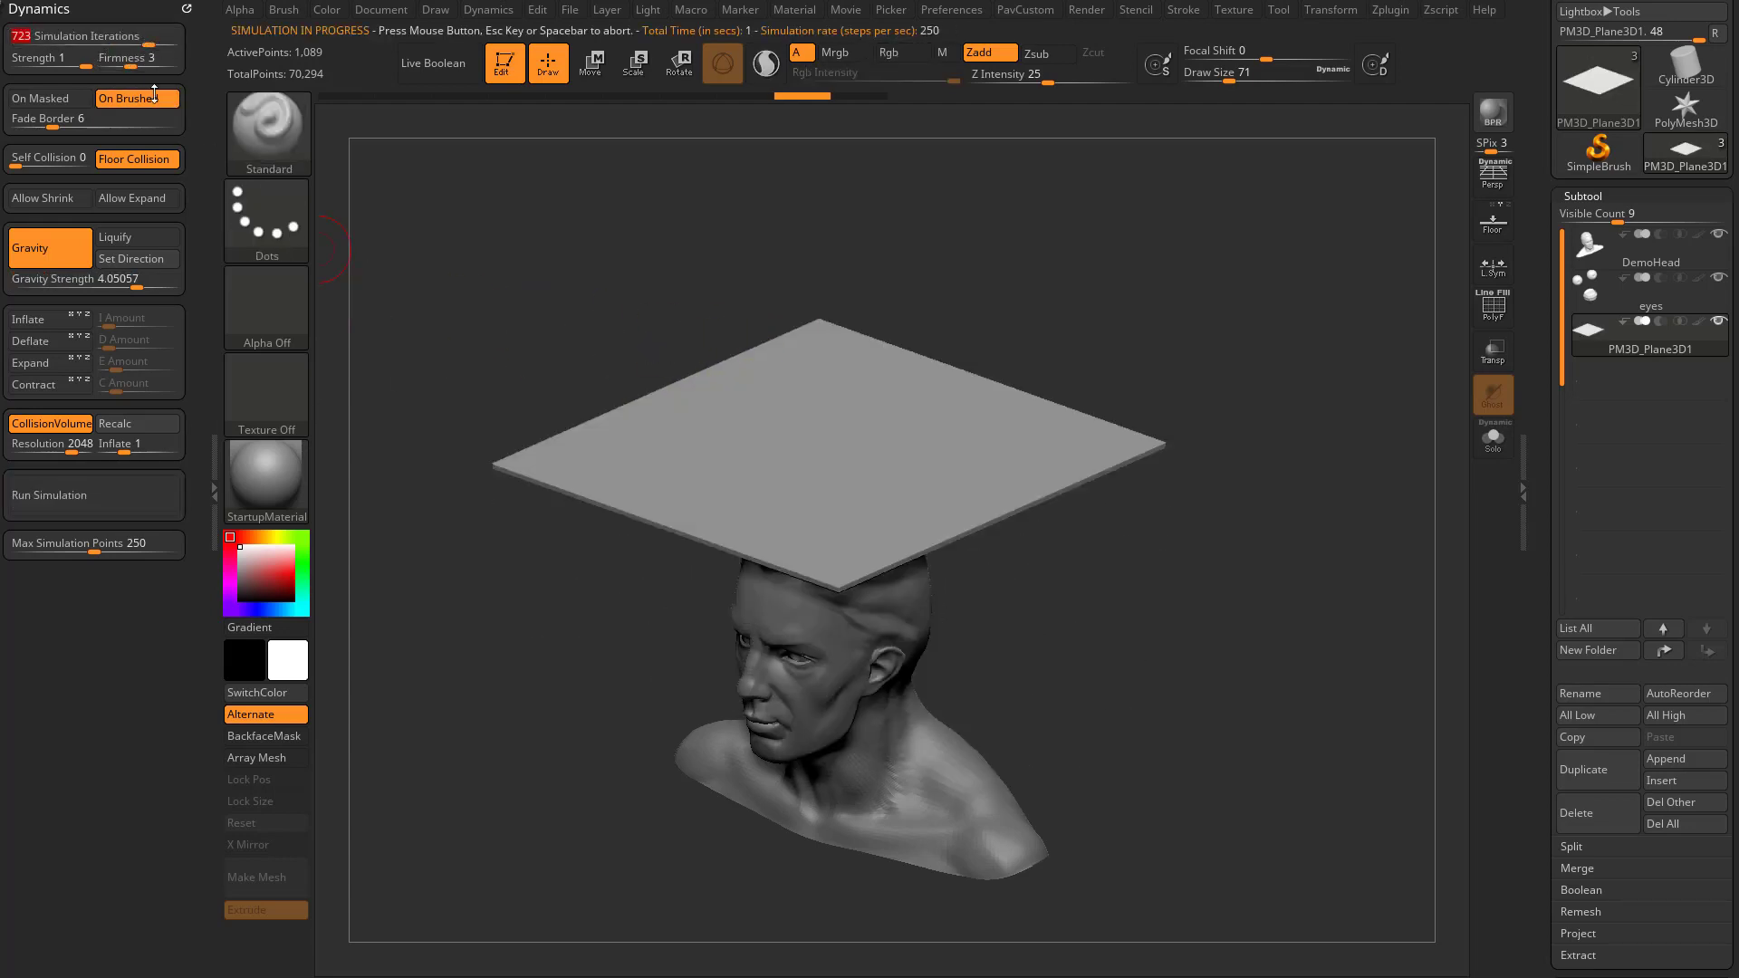
left_click(128, 287)
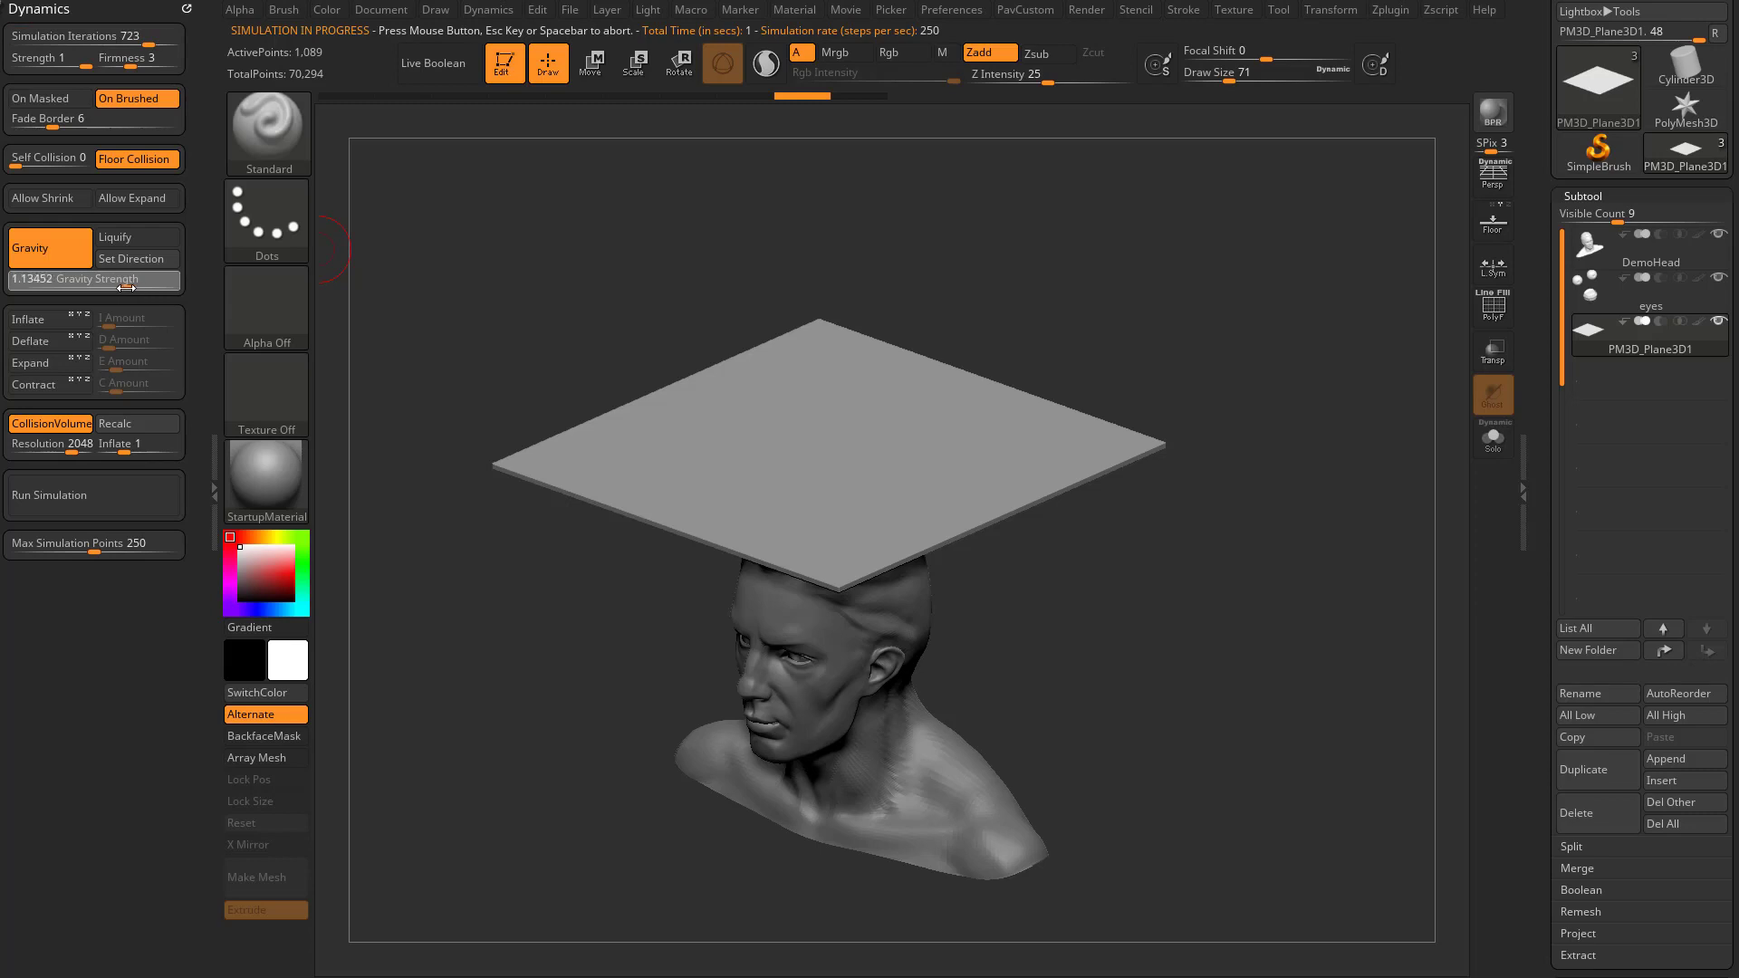
left_click(91, 486)
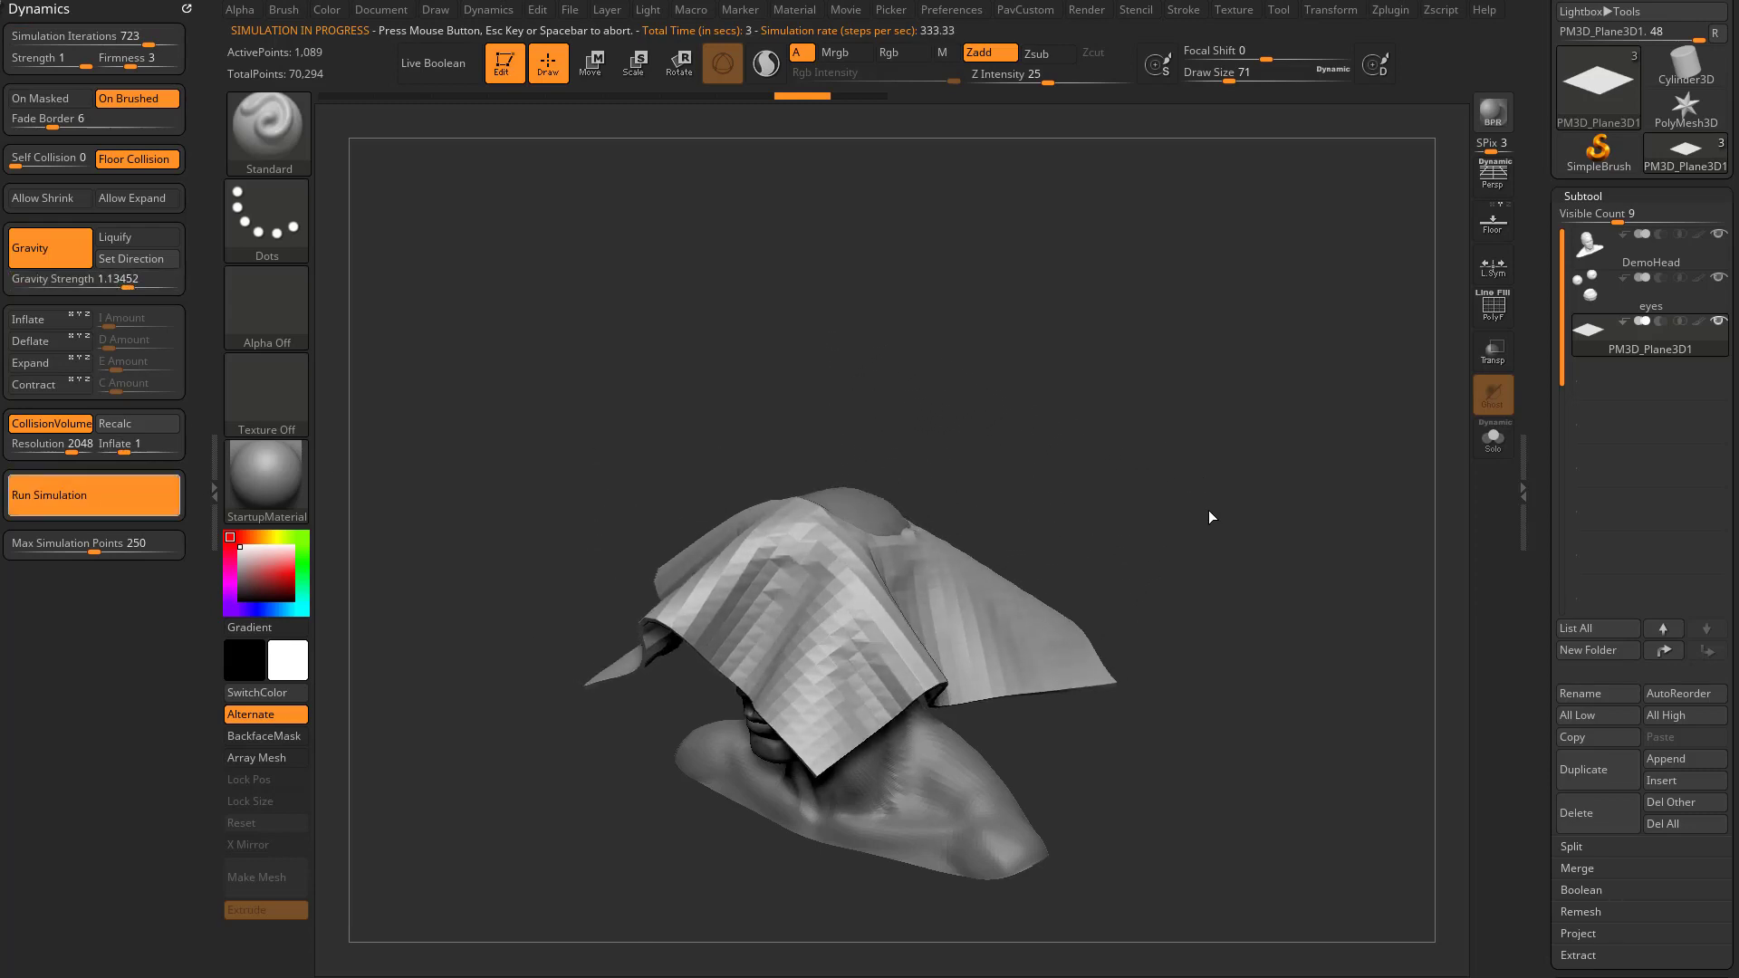
key("ctrl+z")
Run the simulation once more with the reduced gravity and undo the drape.
left_click(134, 499)
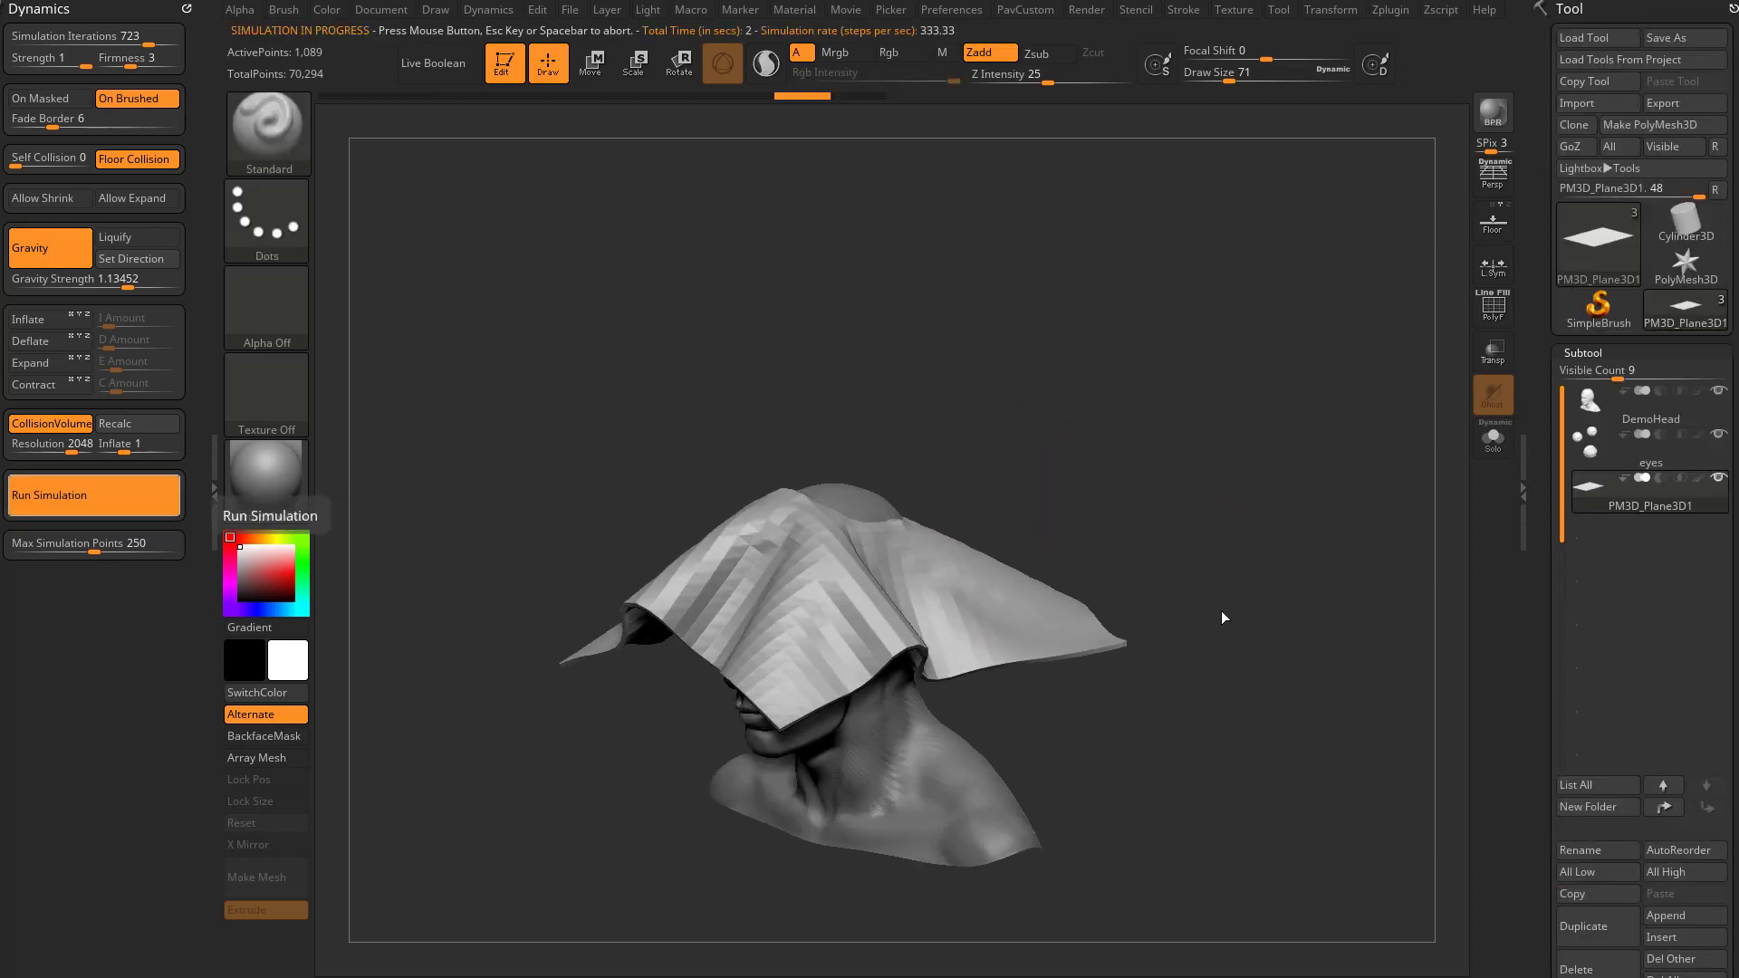
left_click_drag(1222, 557, 1178, 507)
key("ctrl+z")
Select the DemoHead subtool and turn off its Double display in Display Properties.
left_click(914, 648, "alt")
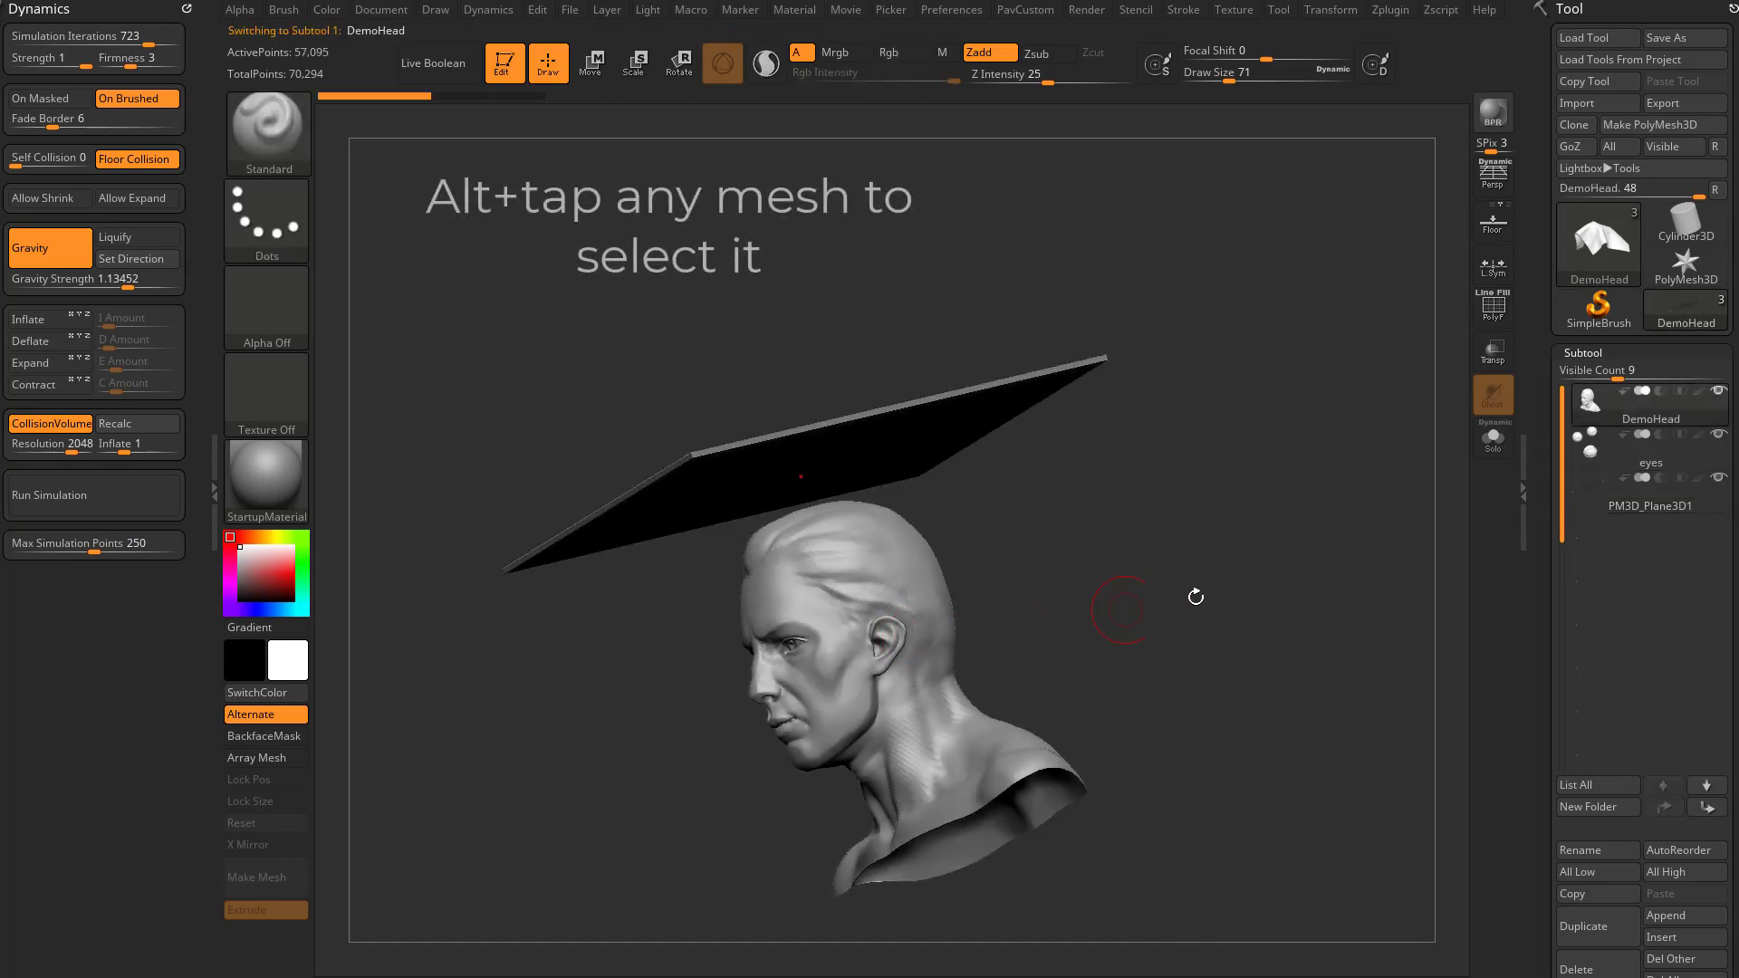
left_click_drag(1545, 628, 1540, 210)
left_click_drag(1218, 616, 1319, 567)
left_click_drag(1545, 611, 1552, 427)
scroll(1552, 426, "down", 10)
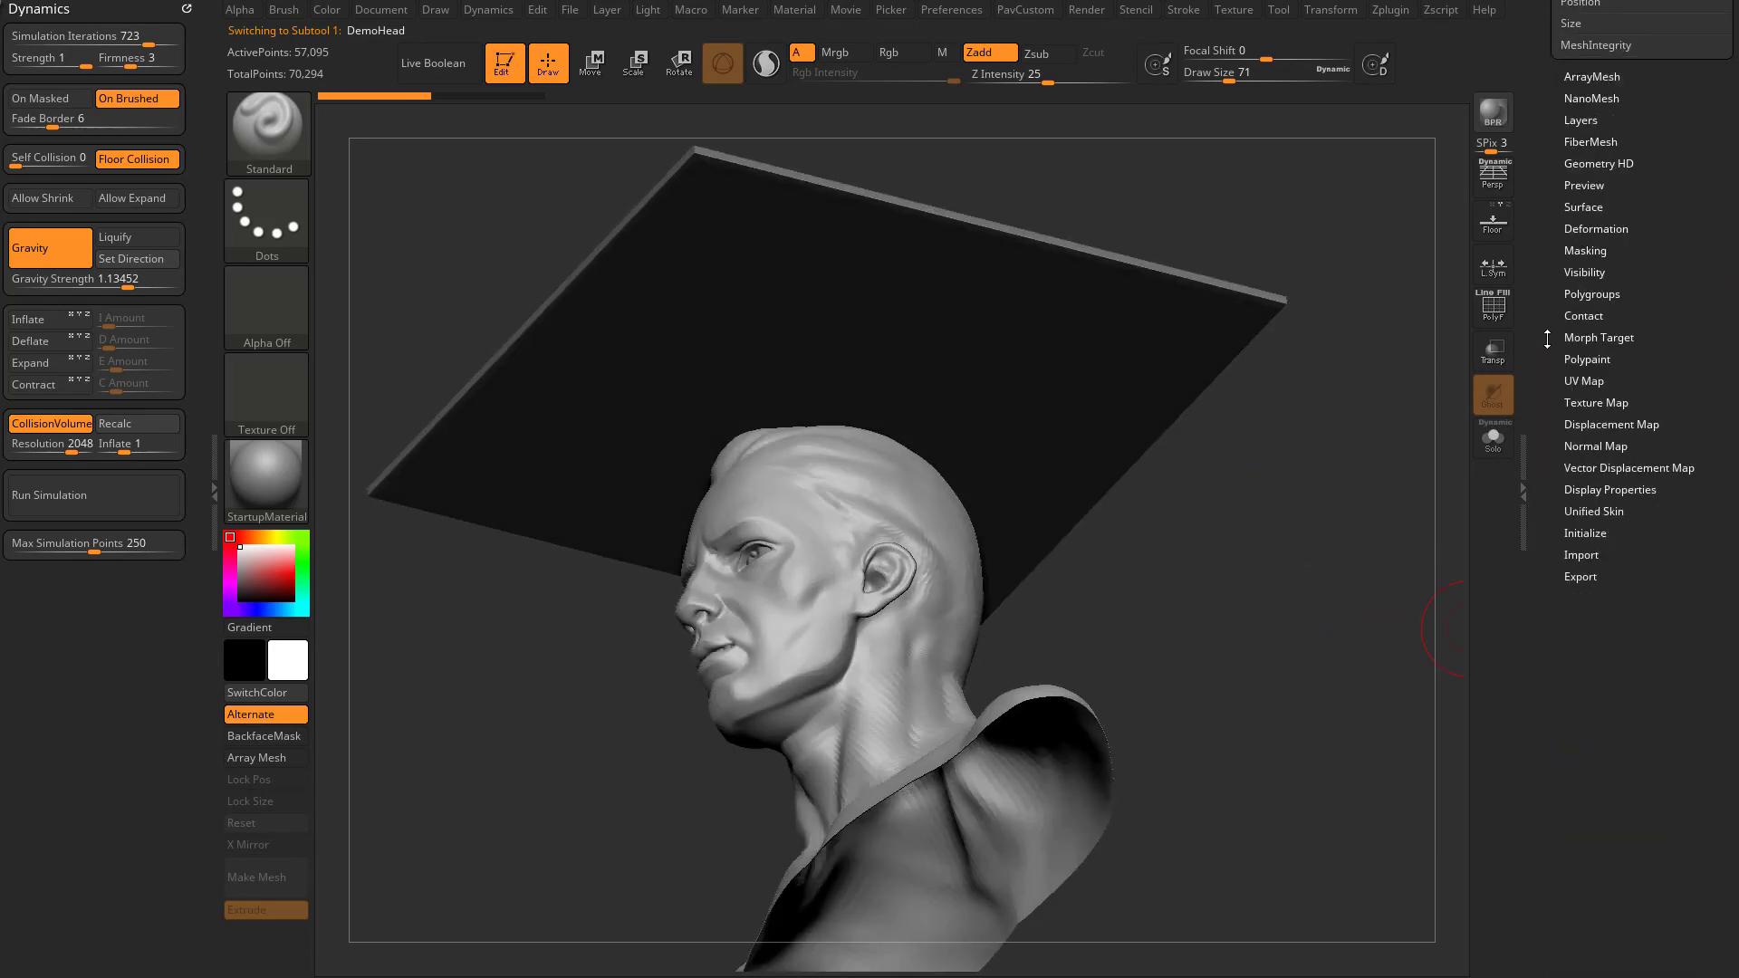
key("shift")
left_click(1590, 509)
left_click_drag(1266, 617, 1026, 605)
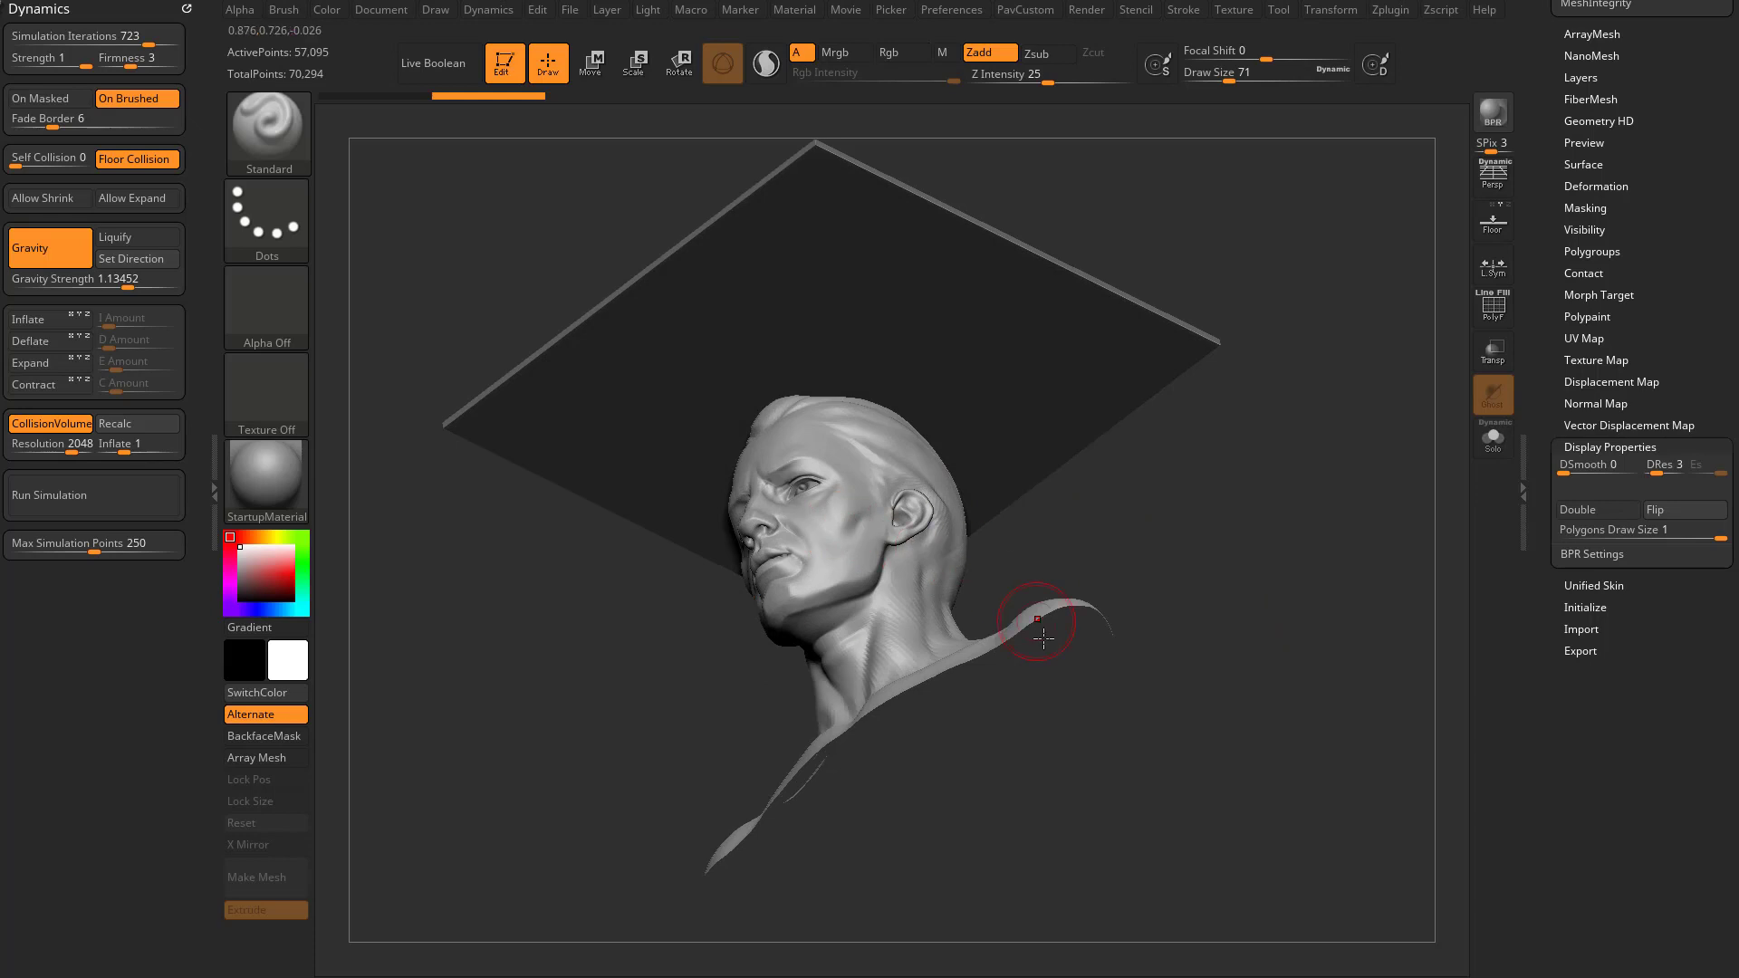
Try deleting the lower subdivision levels of the head, and undo the deletion.
left_click_drag(917, 582, 1171, 574)
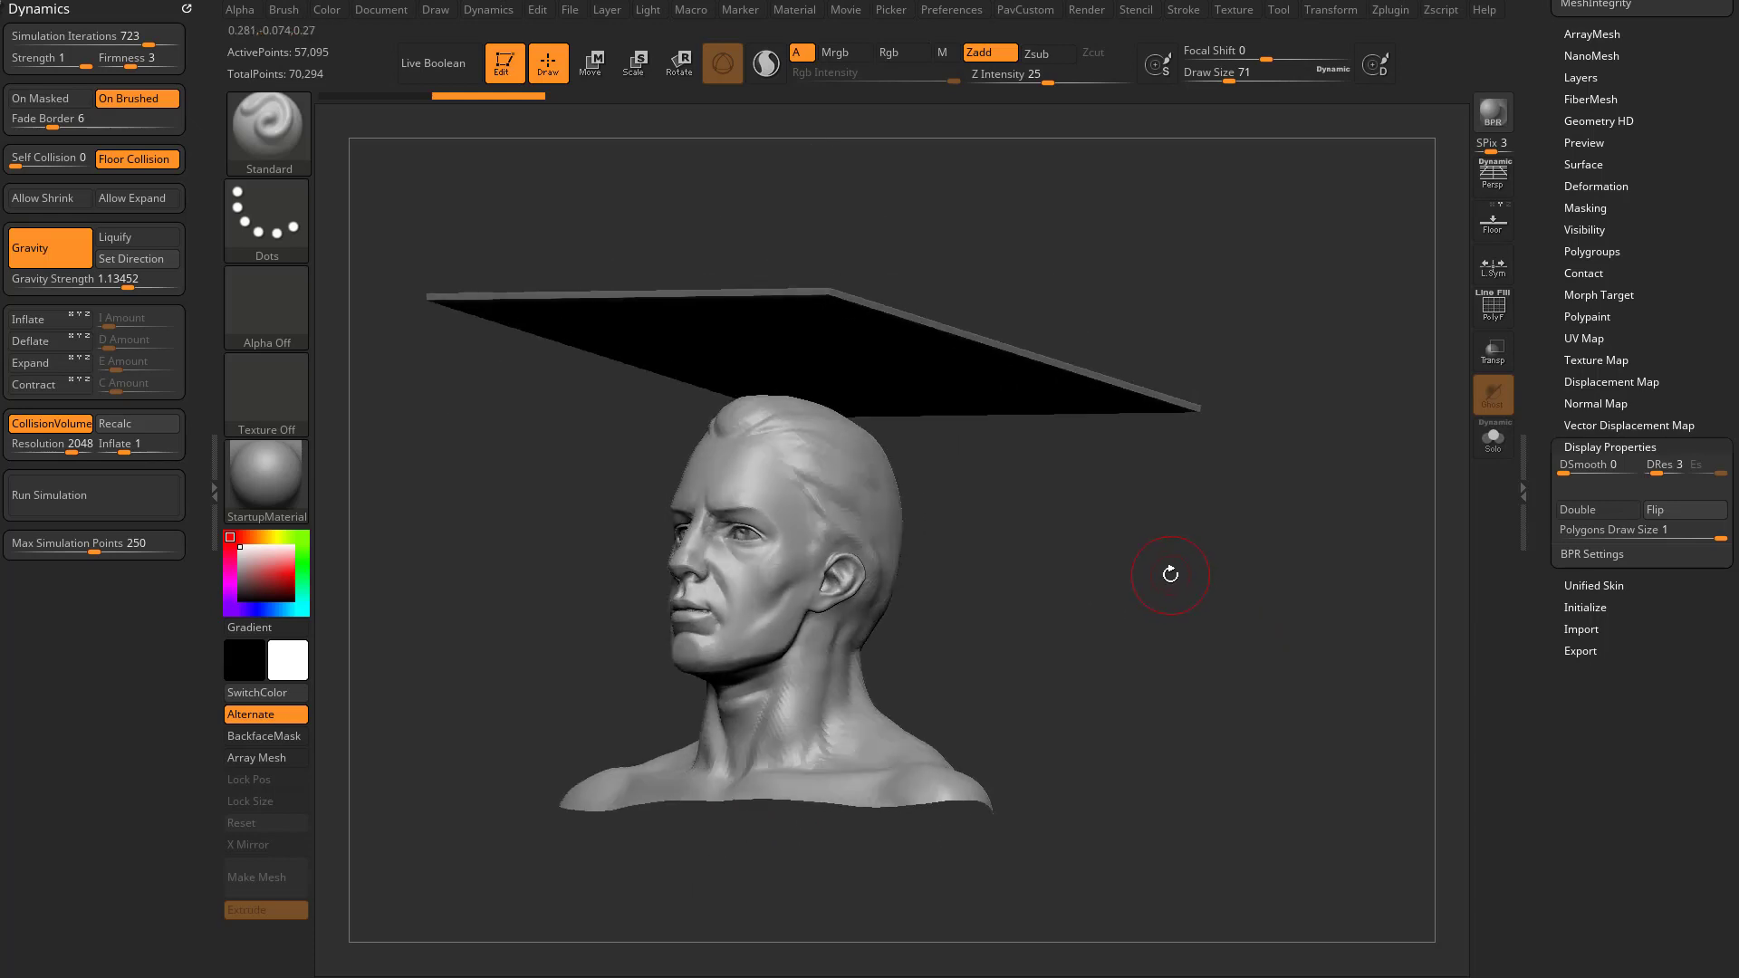
left_click_drag(927, 707, 933, 639)
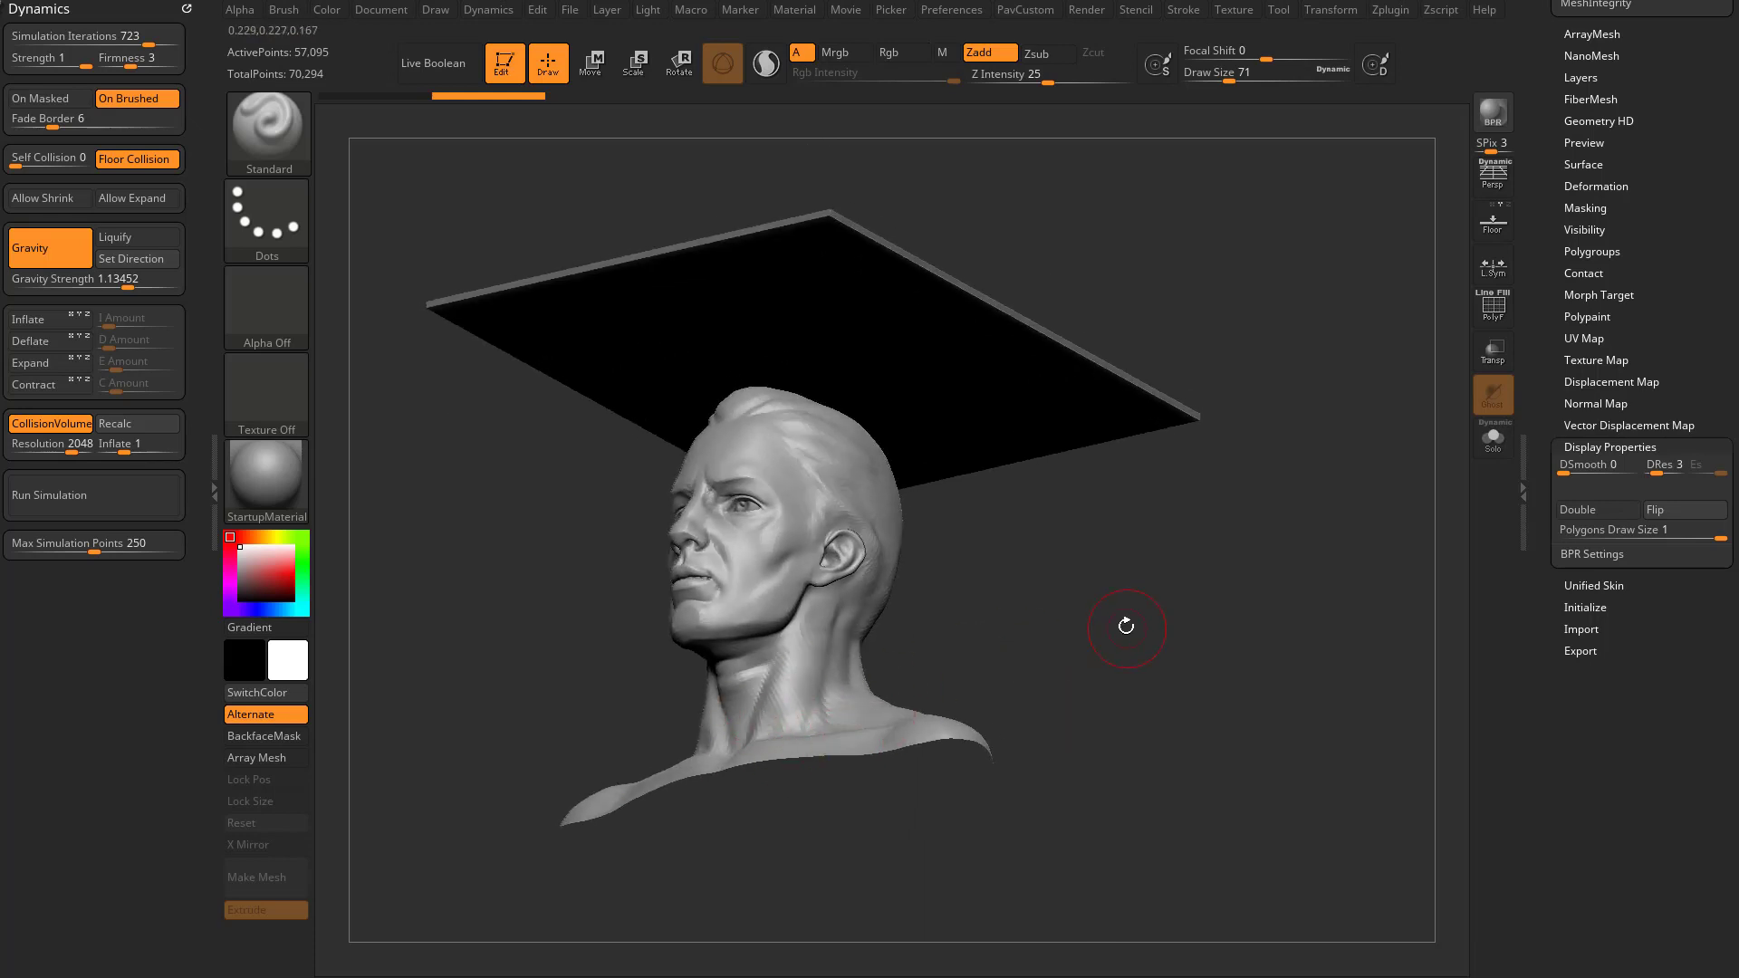
left_click_drag(1563, 344, 1556, 581)
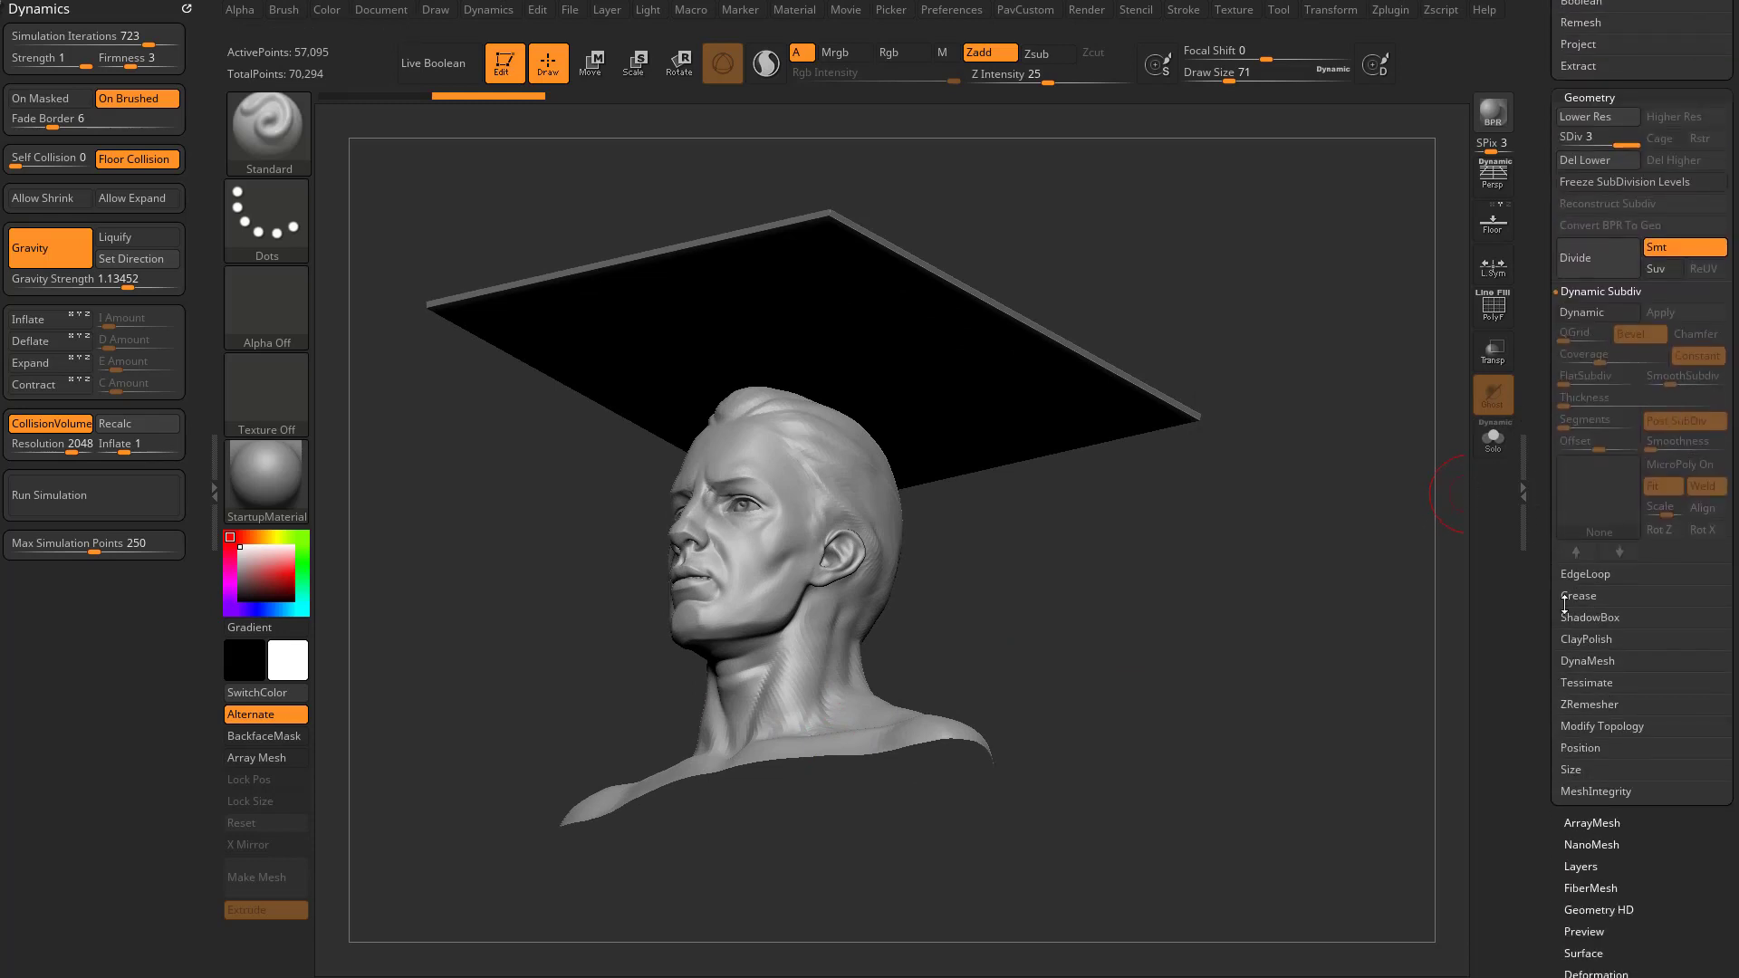
left_click(1589, 163)
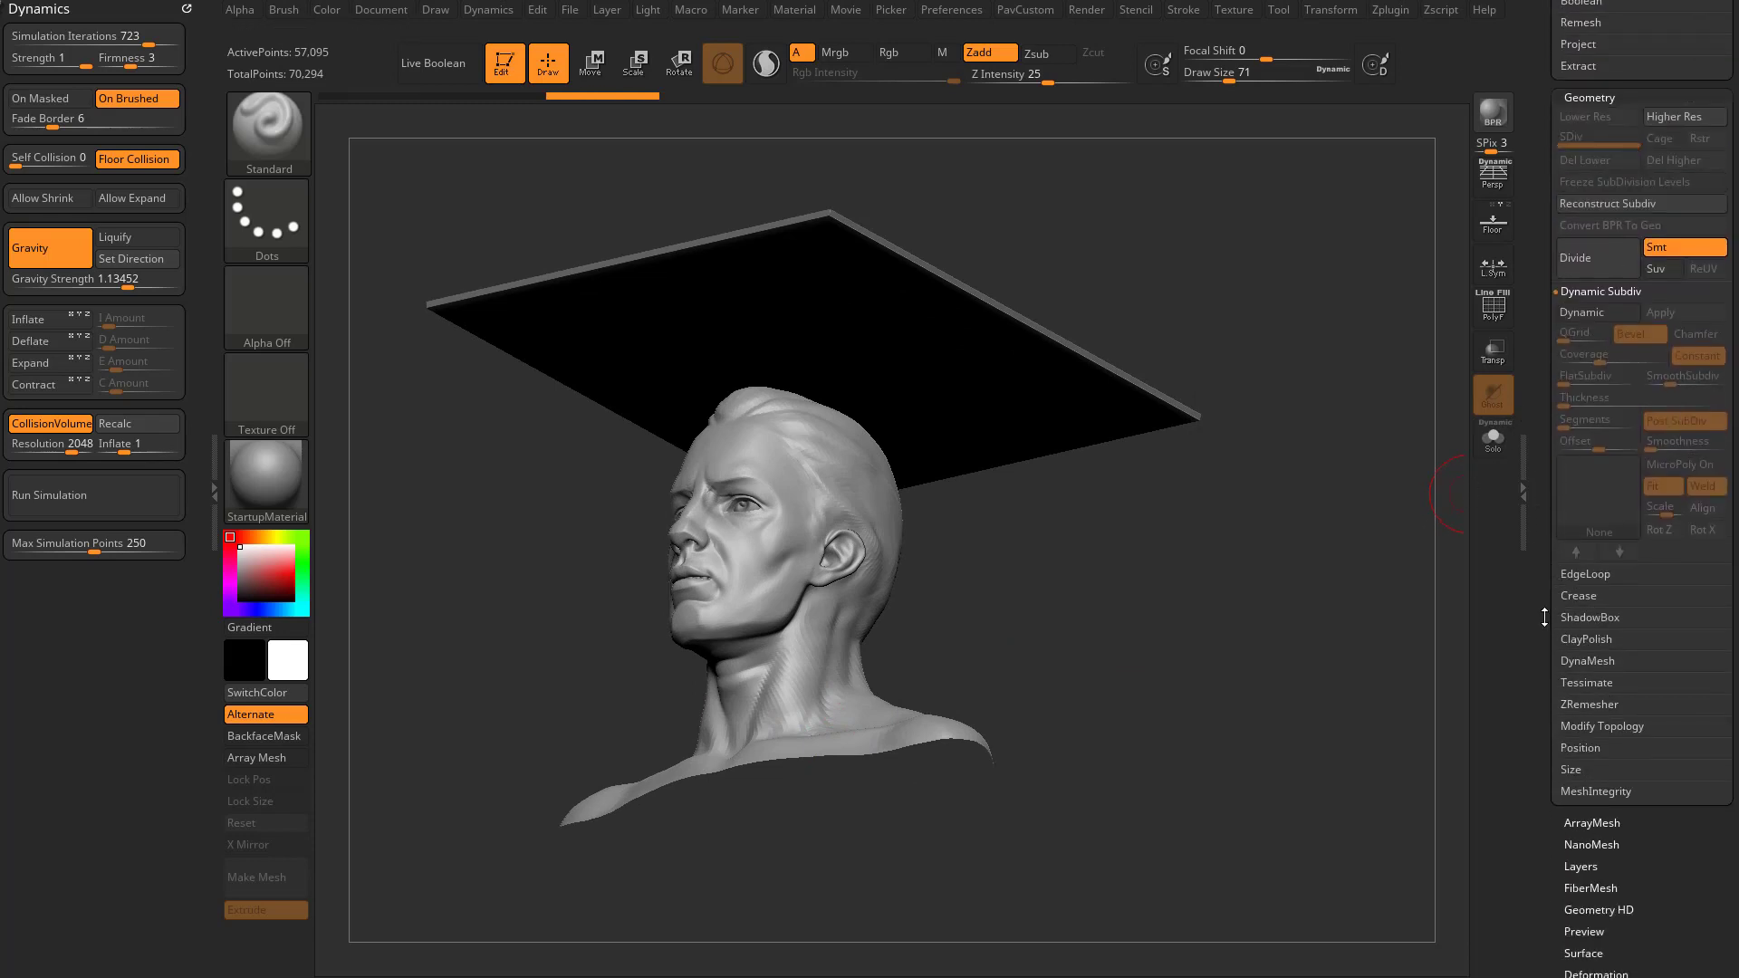
key("ctrl+z")
Duplicate the DemoHead subtool, hide the original and make the copy the active subtool.
scroll(1526, 518, "up", 5)
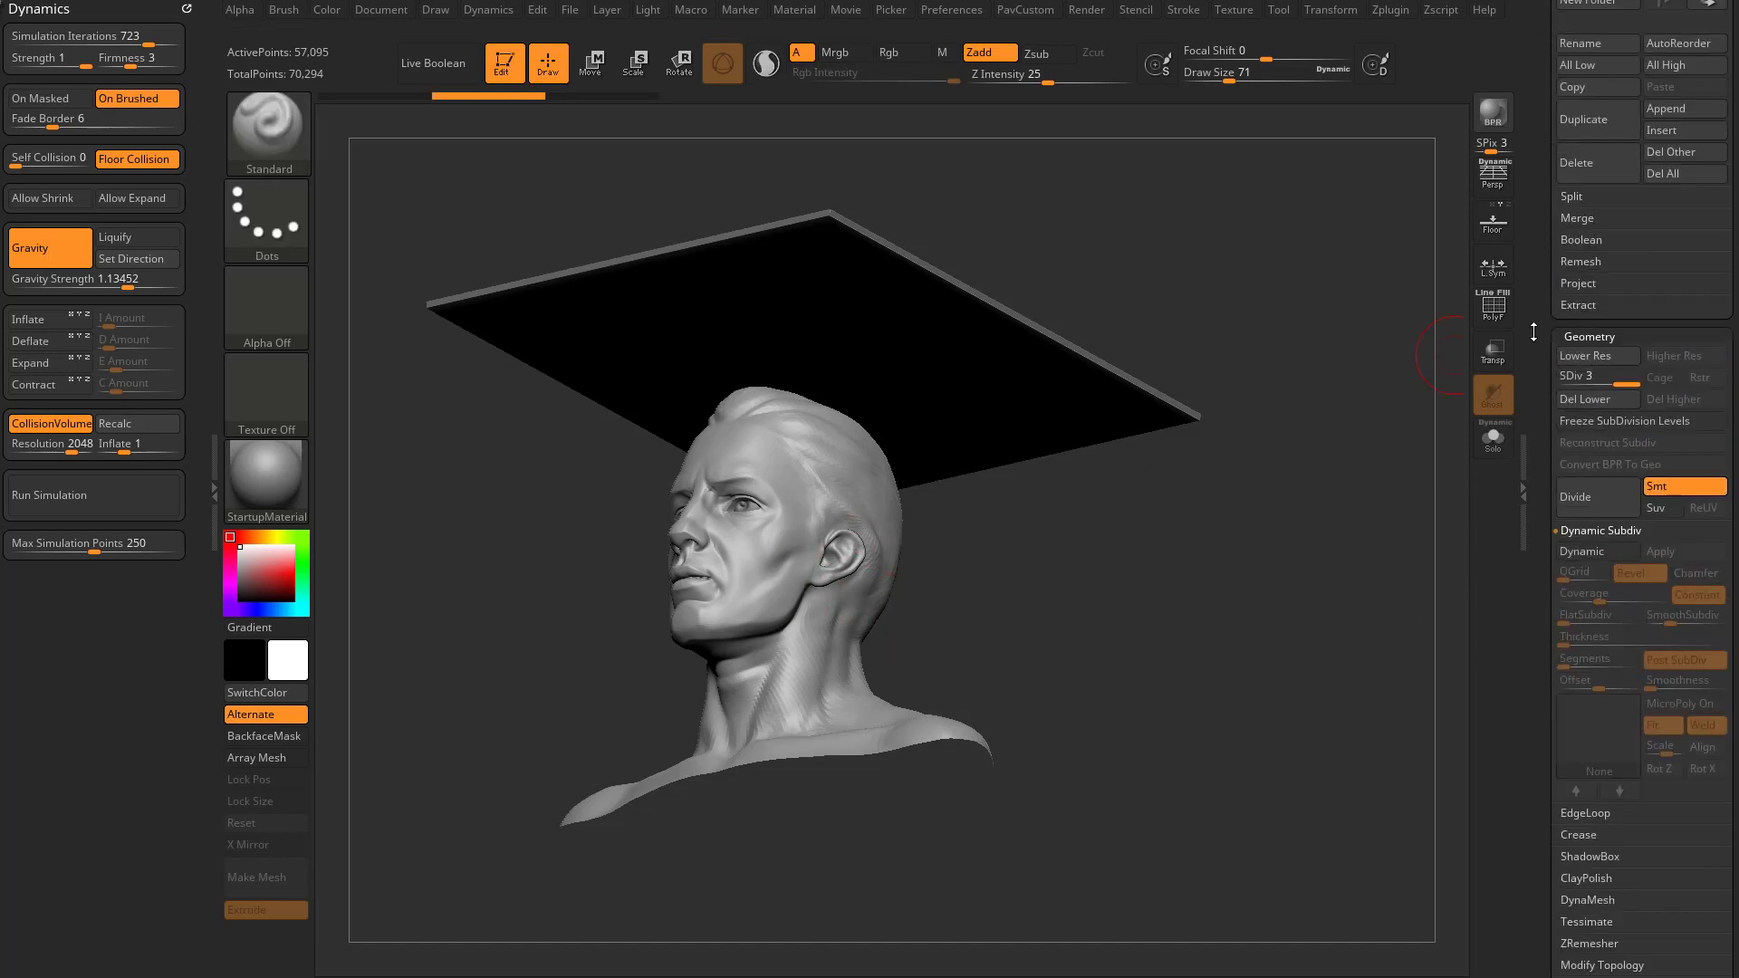
scroll(1535, 316, "up", 12)
left_click(1579, 697)
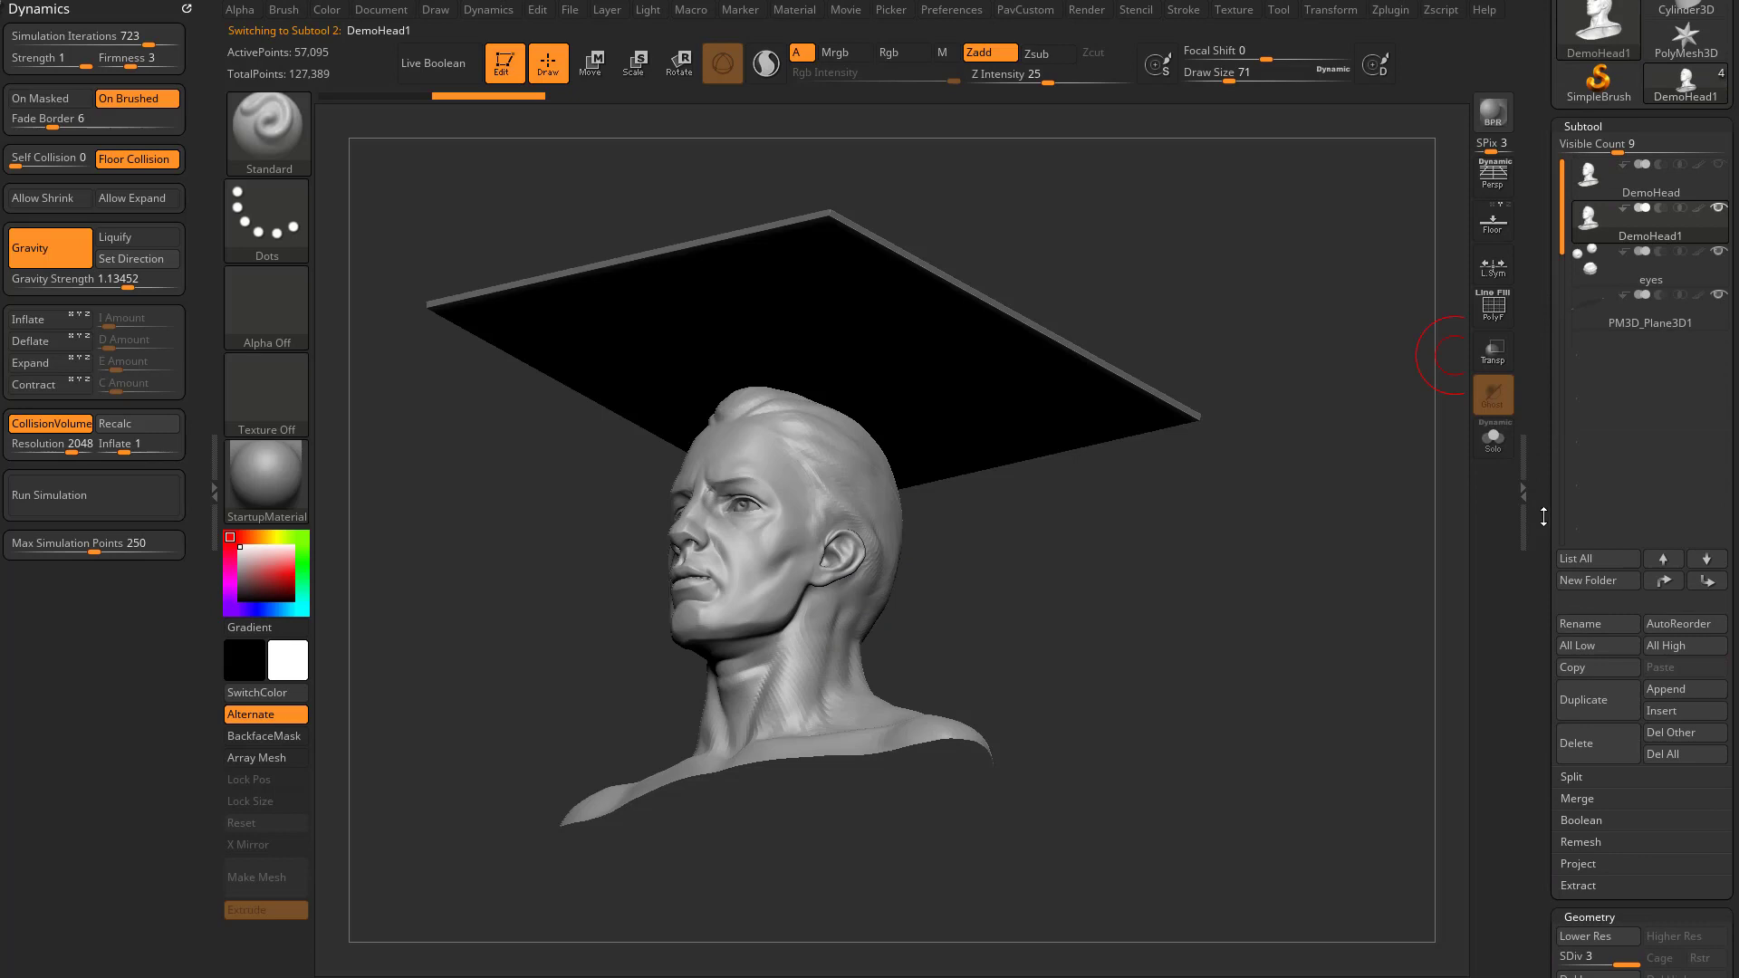
Delete DemoHead1's lower subdivision levels and cap the open underside of the bust with Close Holes.
scroll(1536, 546, "down", 18)
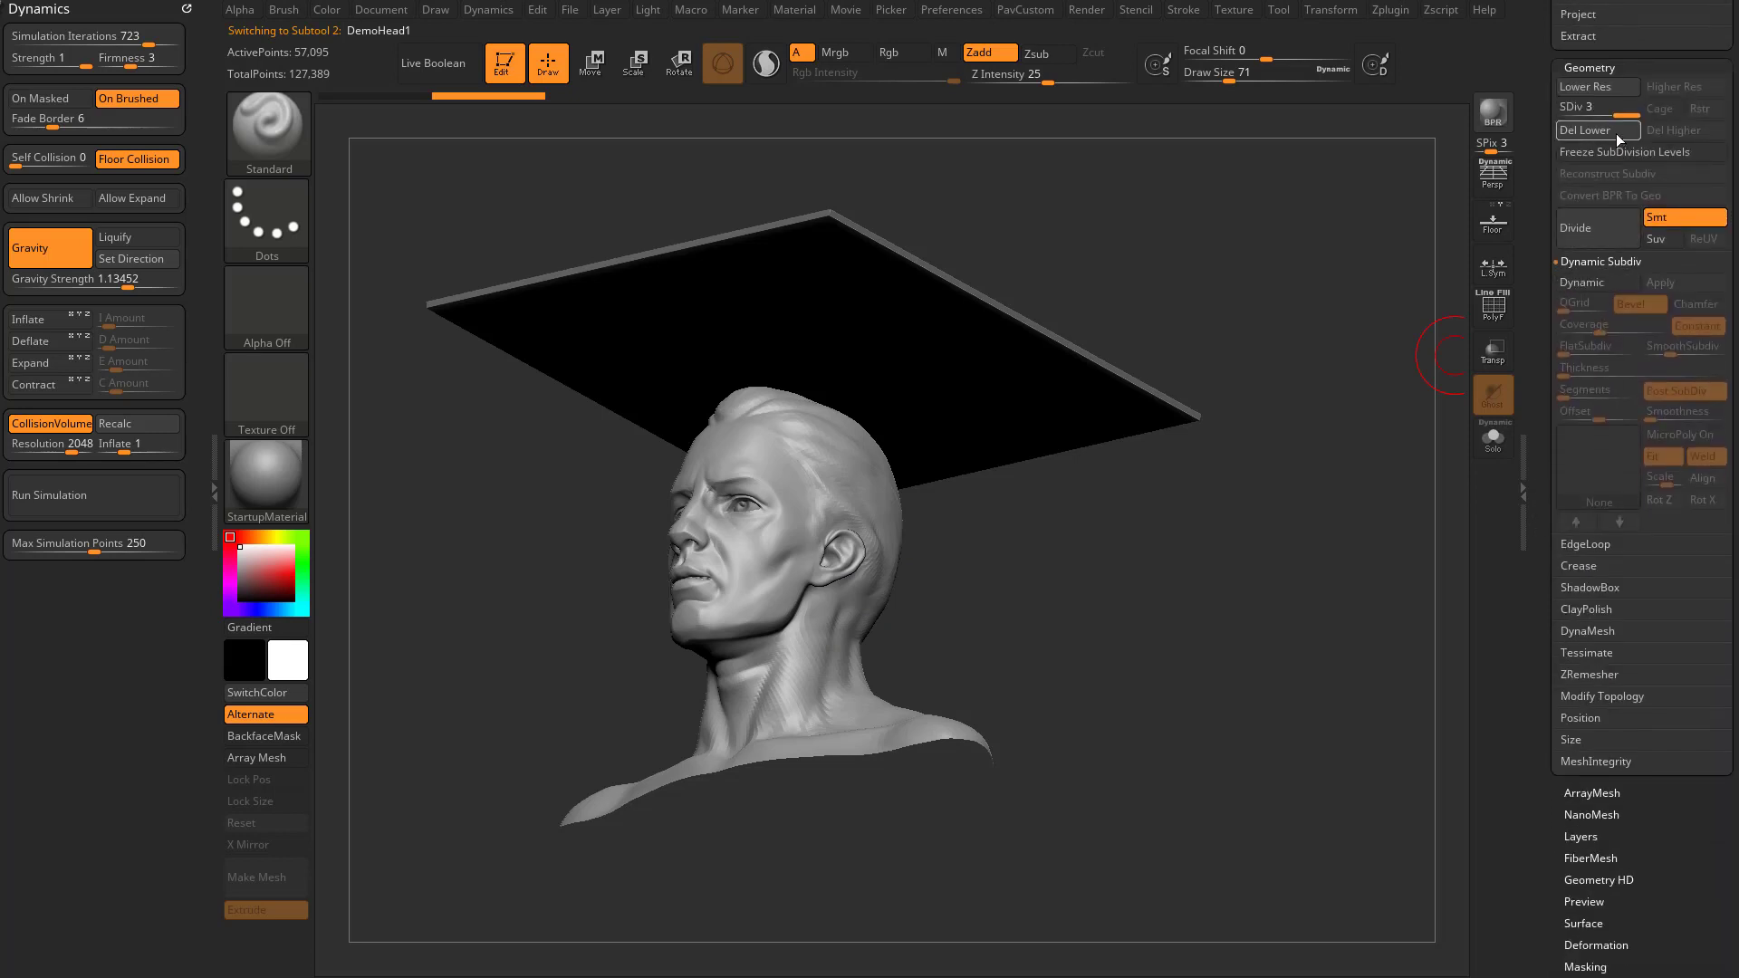
scroll(1537, 299, "down", 5)
left_click(1576, 475)
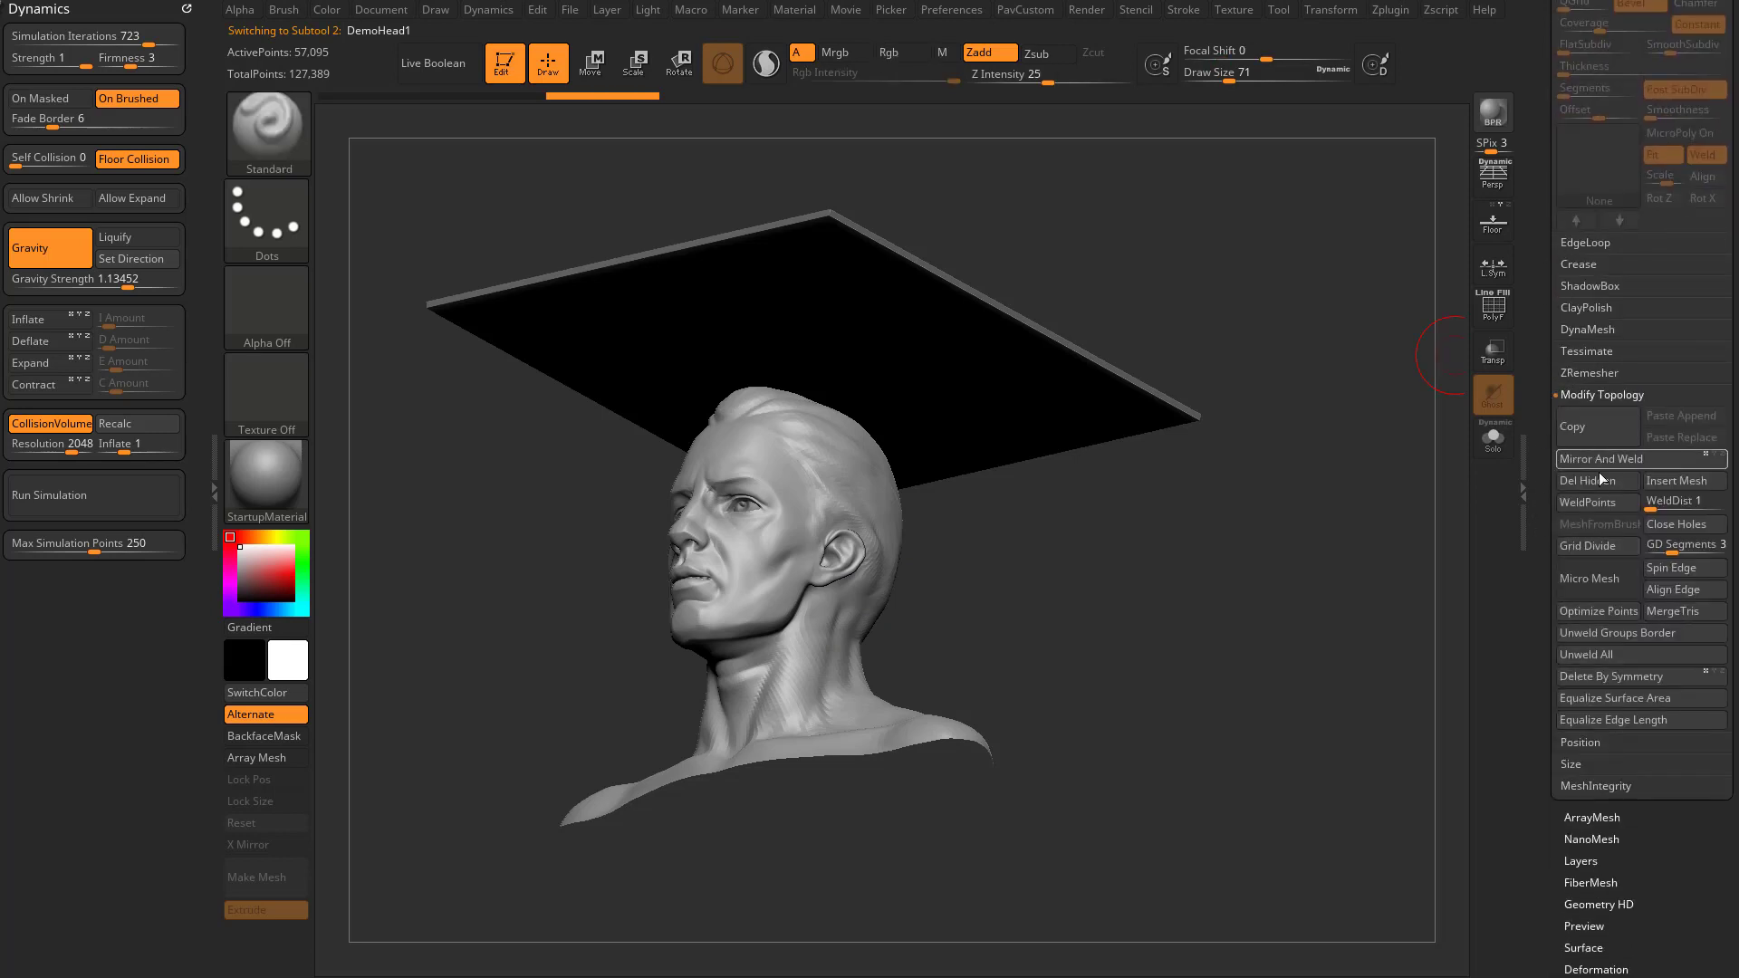
left_click(1598, 694)
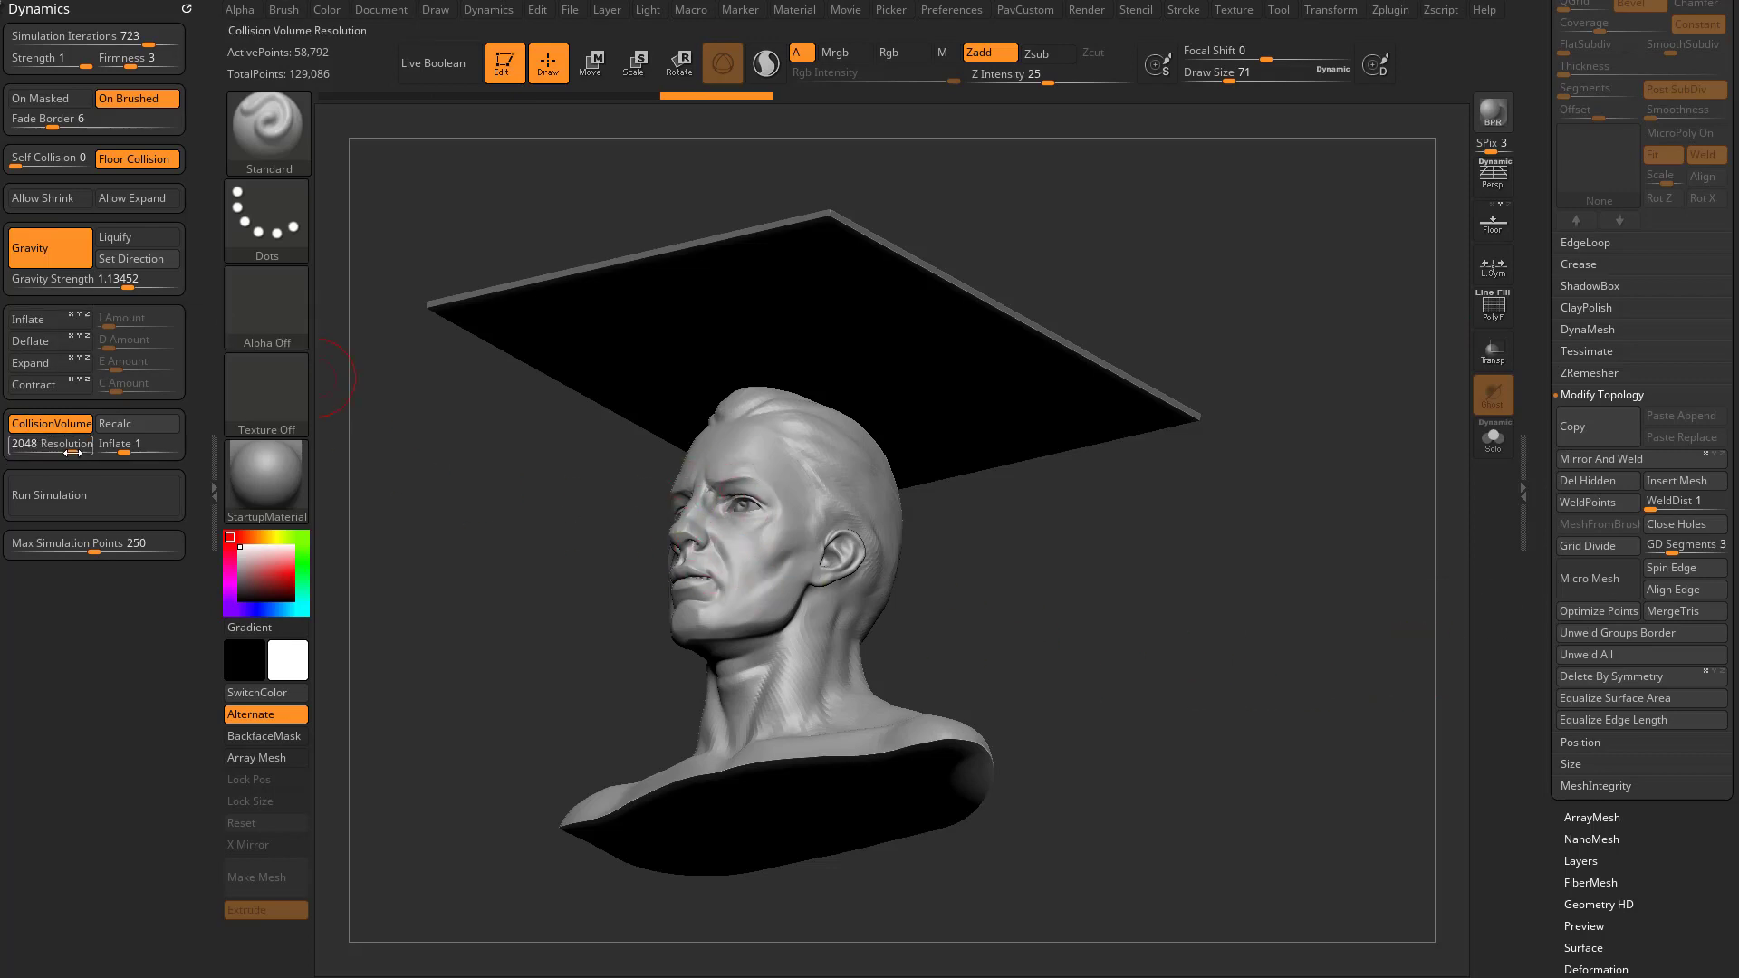
Select the plane subtool, run the cloth simulation over the capped bust and undo the drape.
left_click_drag(1116, 390, 931, 705)
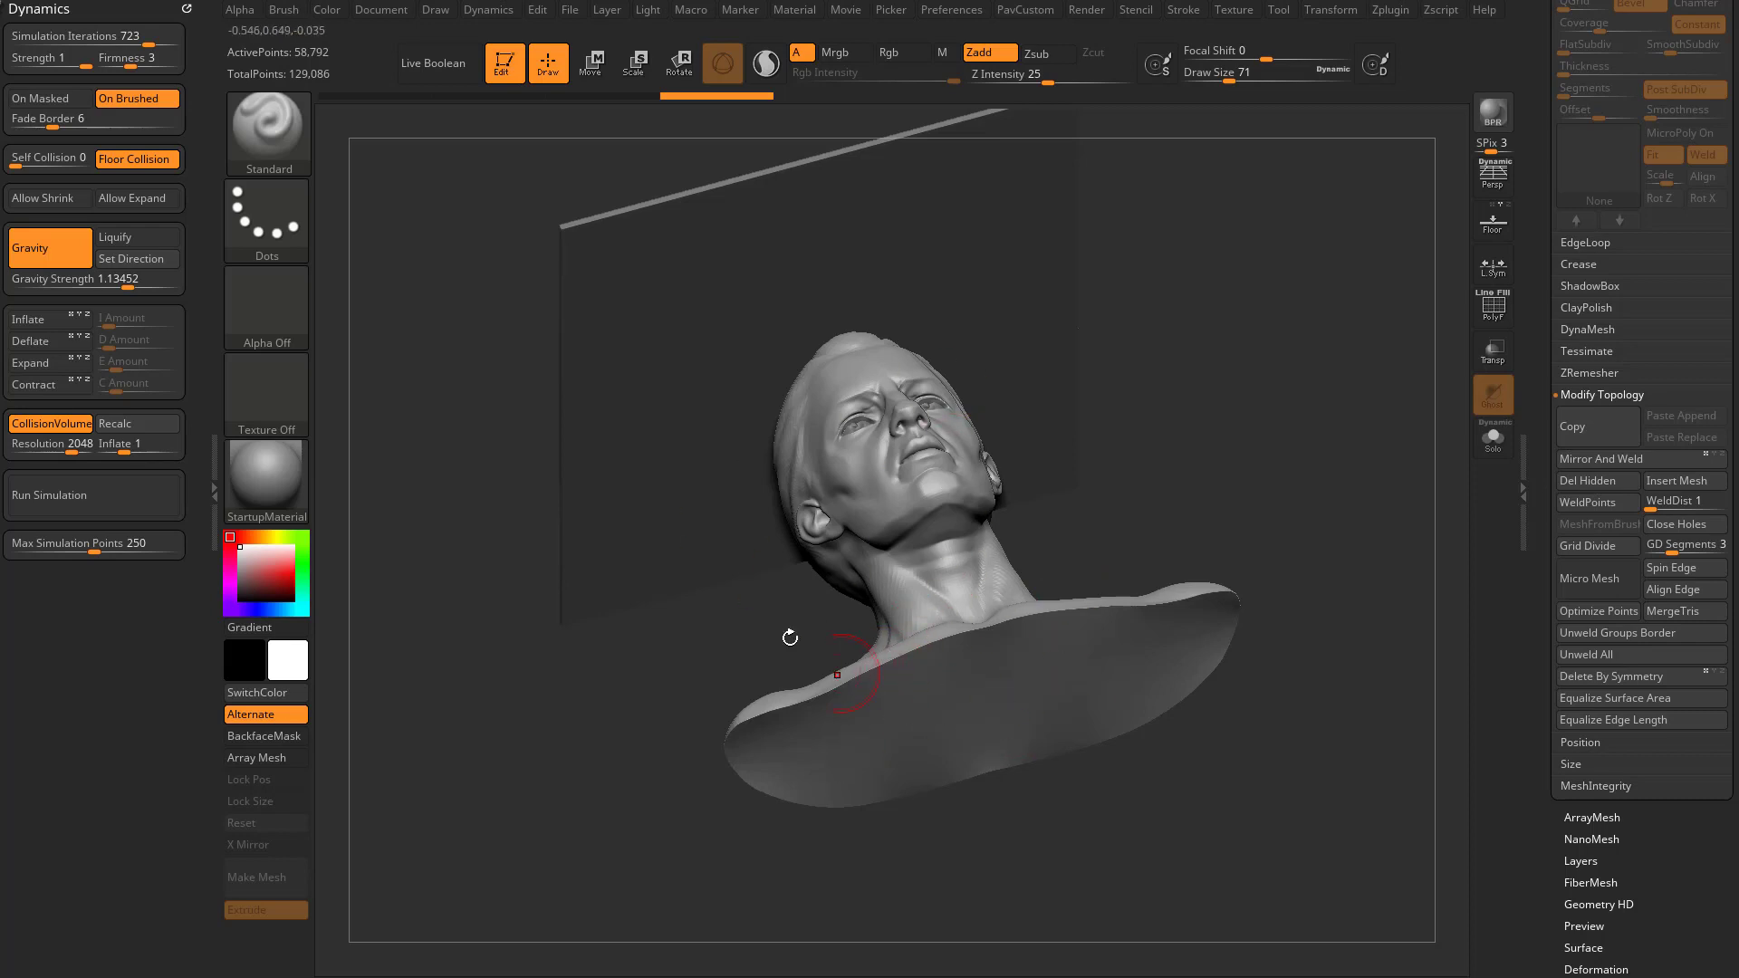
left_click_drag(1230, 412, 942, 643)
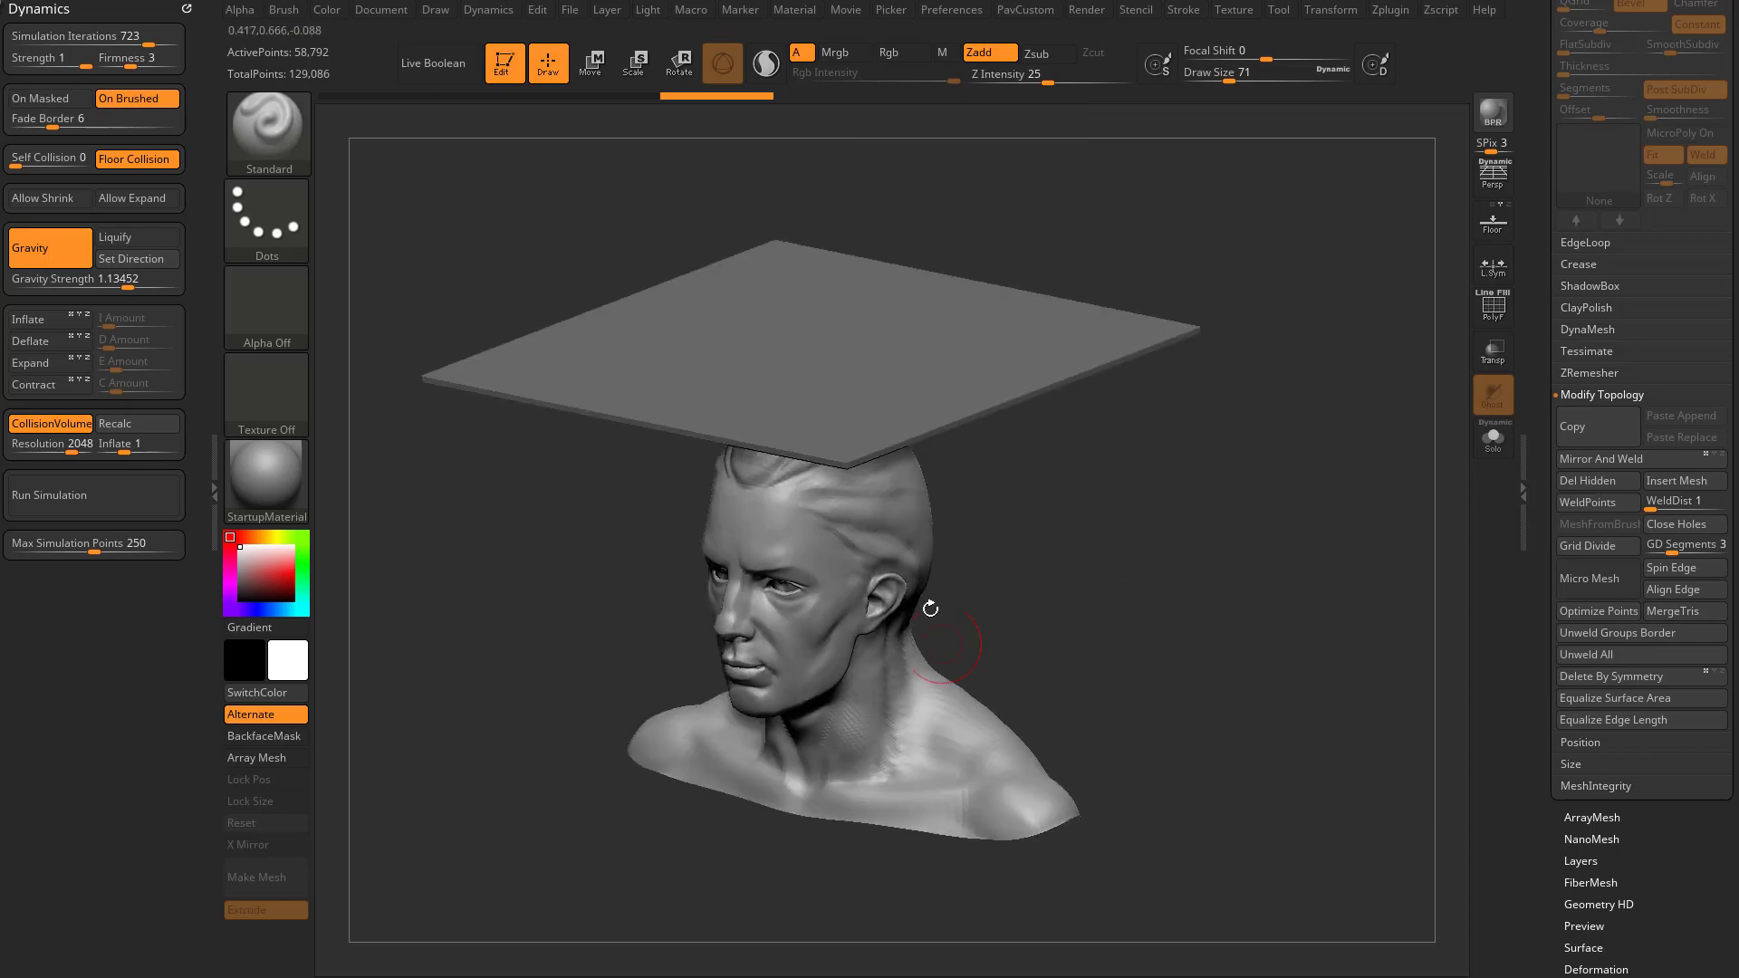
left_click_drag(1023, 716, 705, 602)
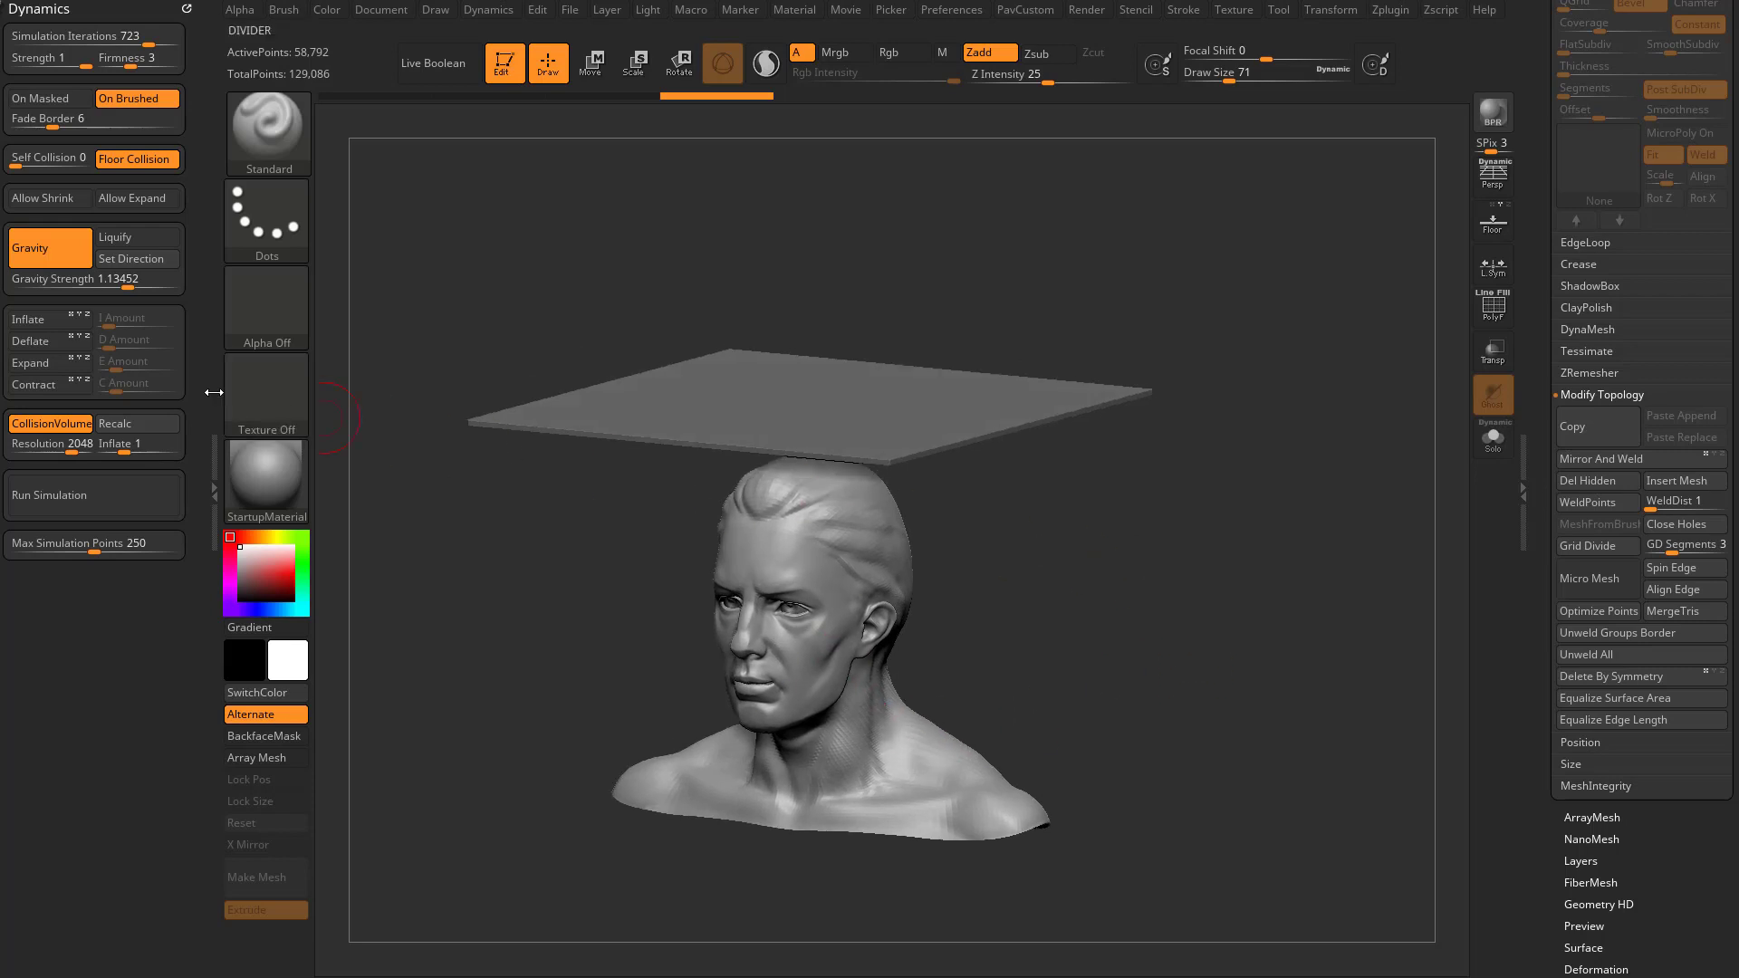
left_click(990, 399, "alt")
left_click_drag(1180, 435, 1280, 493)
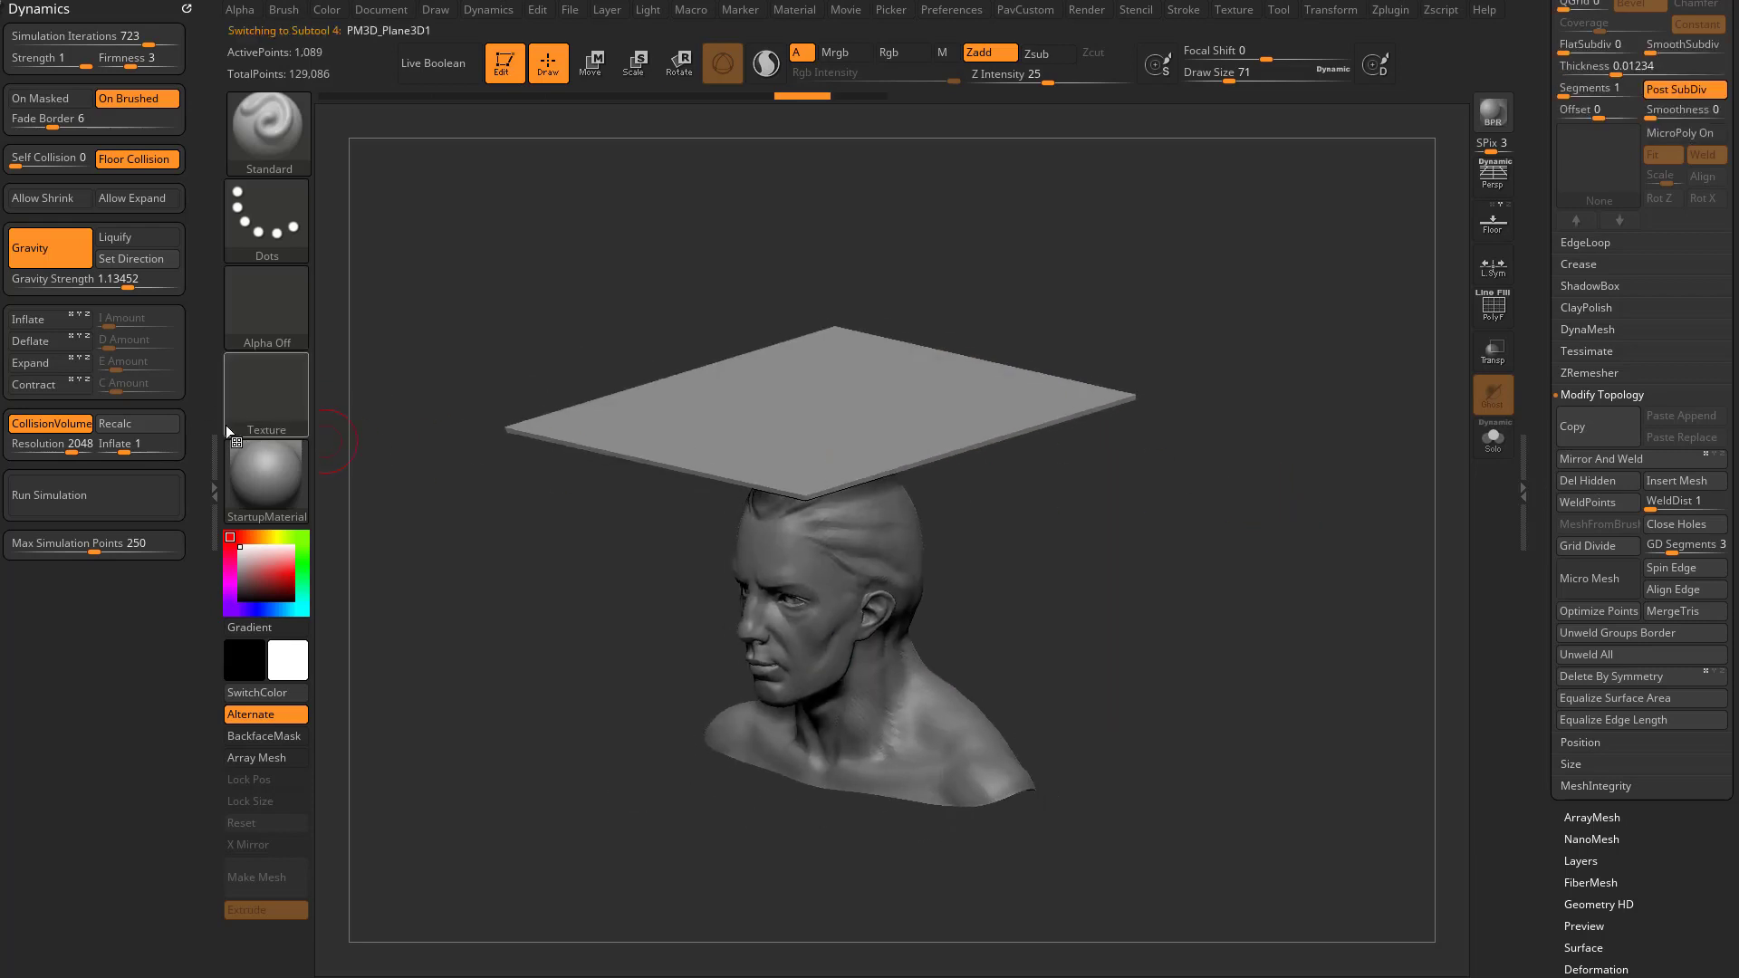
left_click(96, 498)
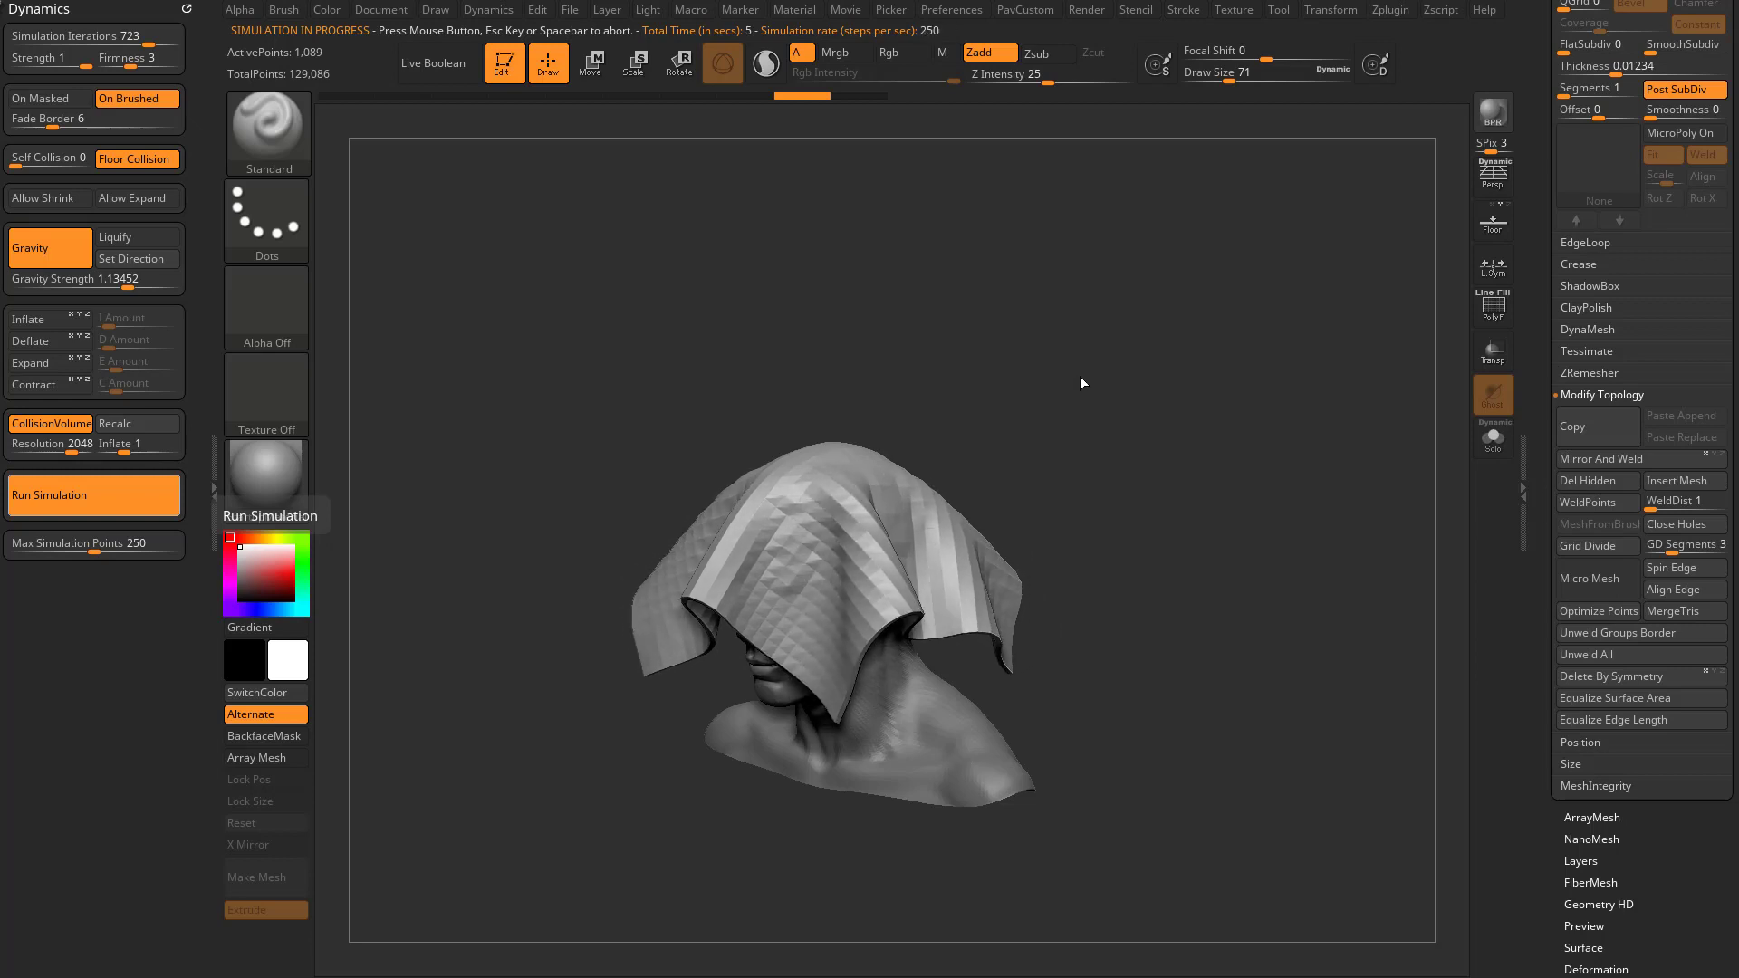
left_click_drag(1123, 481, 1152, 490)
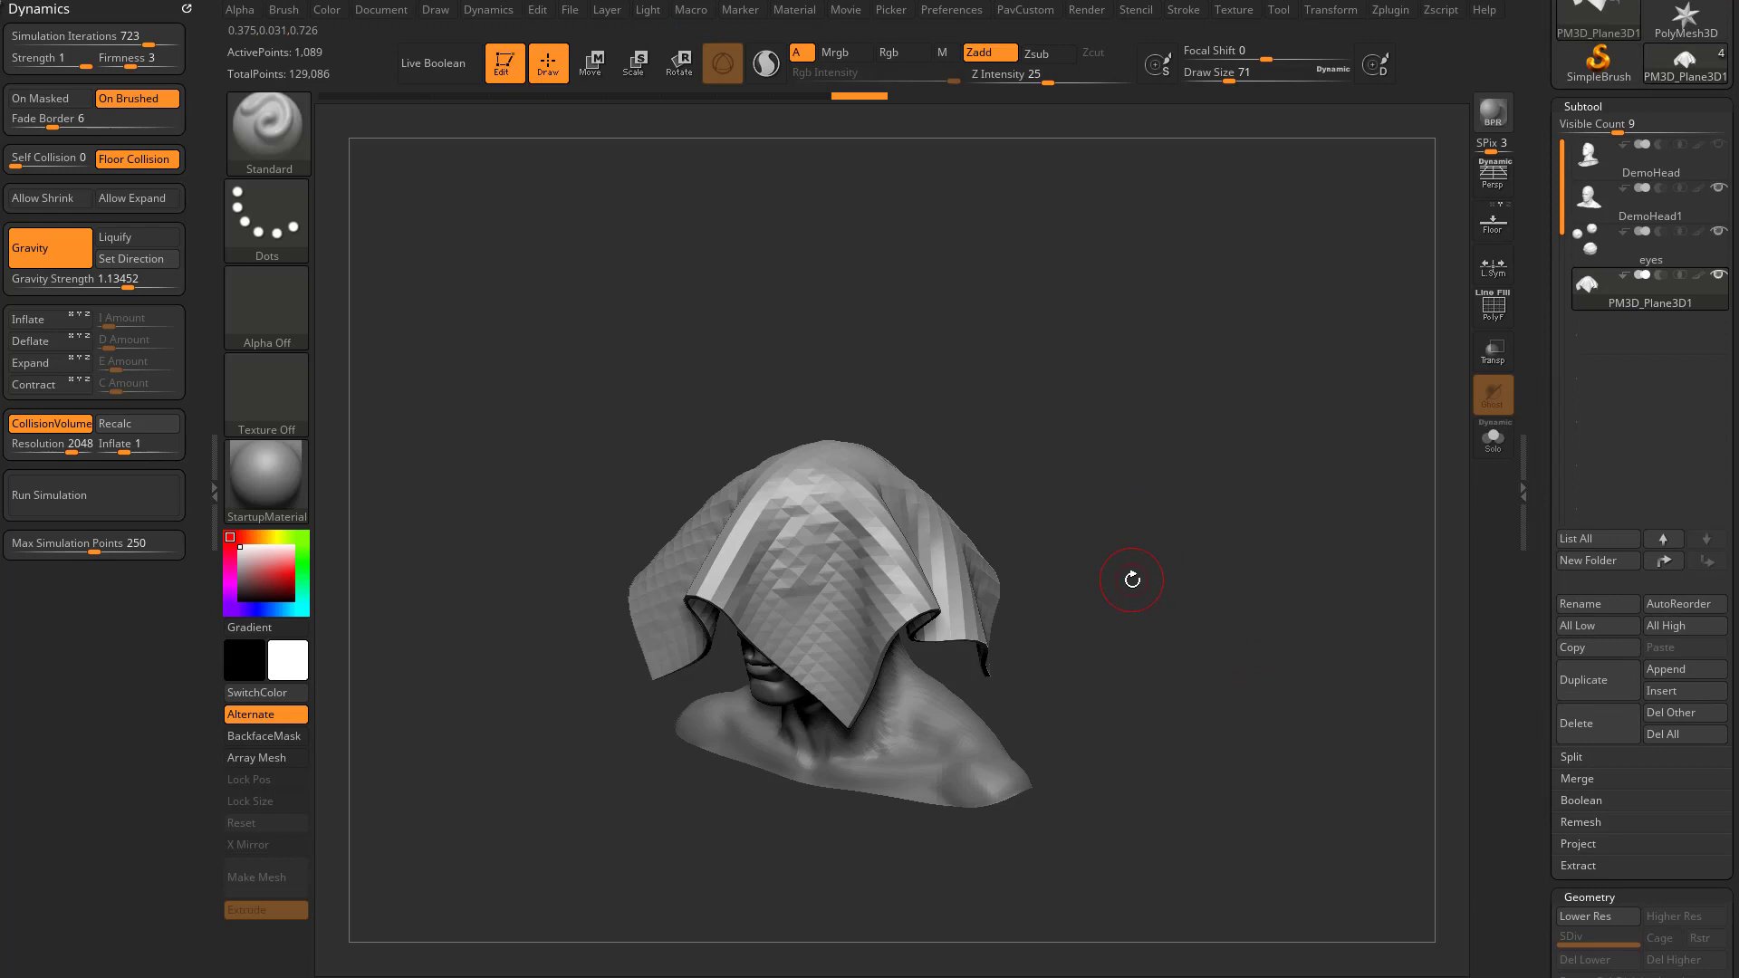
key("ctrl")
key("ctrl+z")
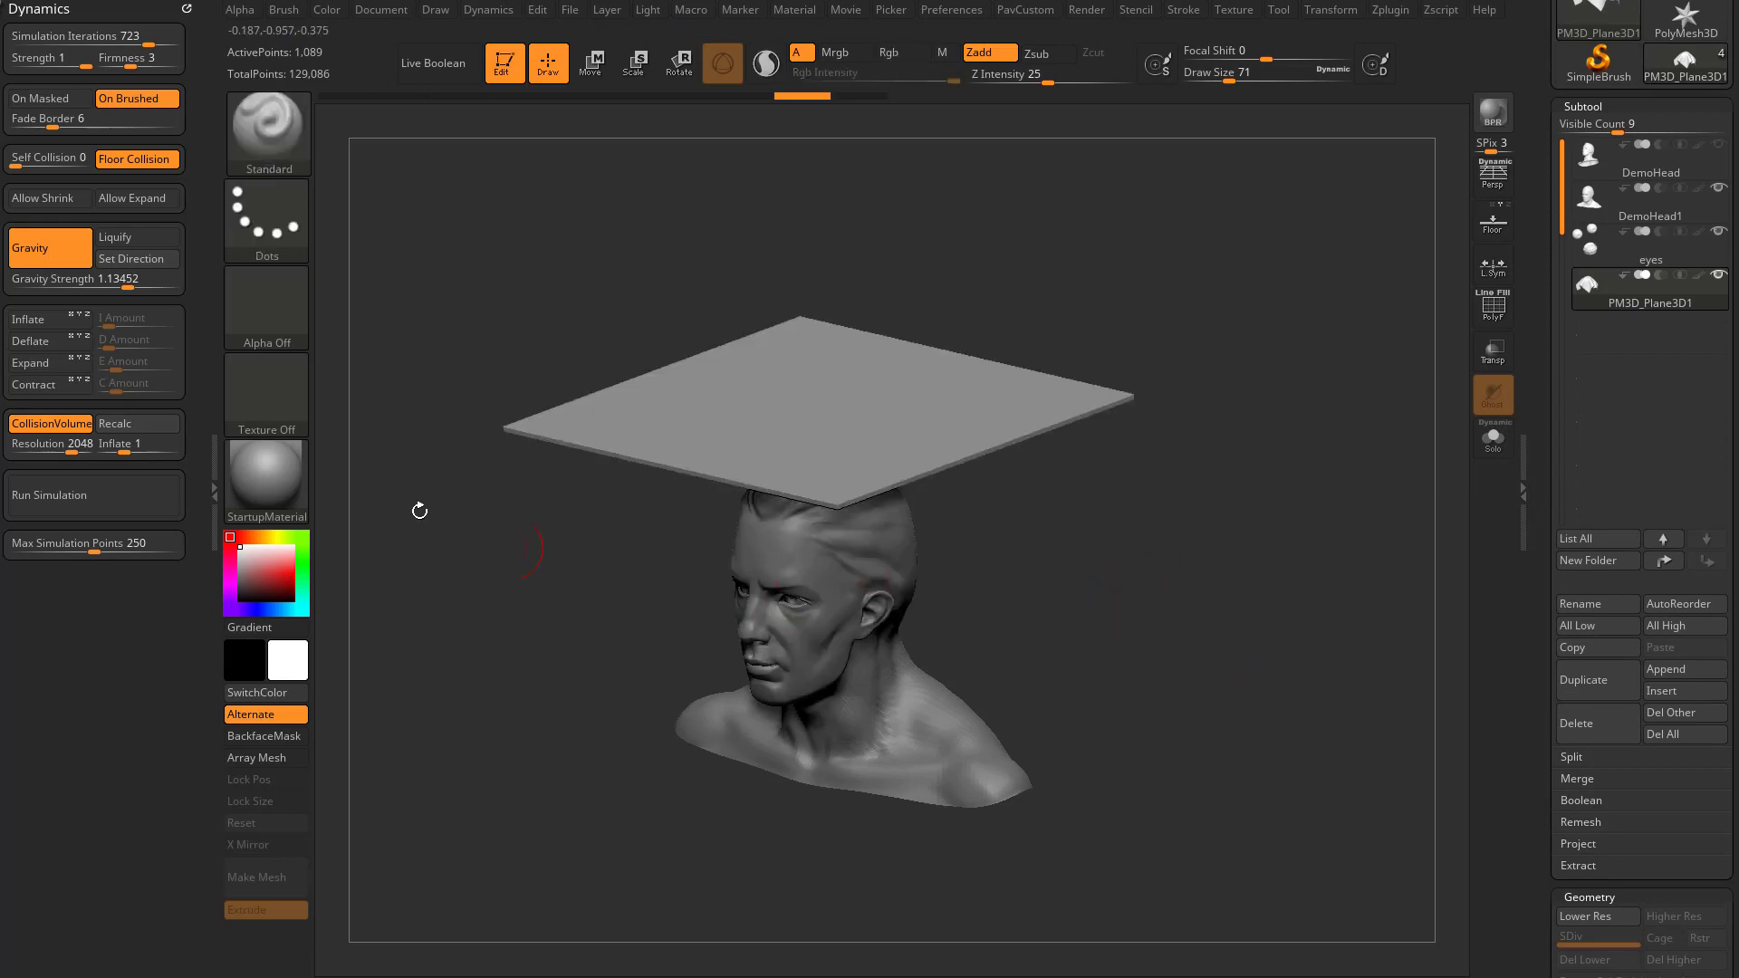
Hide the DemoHead1 subtool, test the plane's cloth simulation against the stored collision volume and undo it.
left_click(1718, 188)
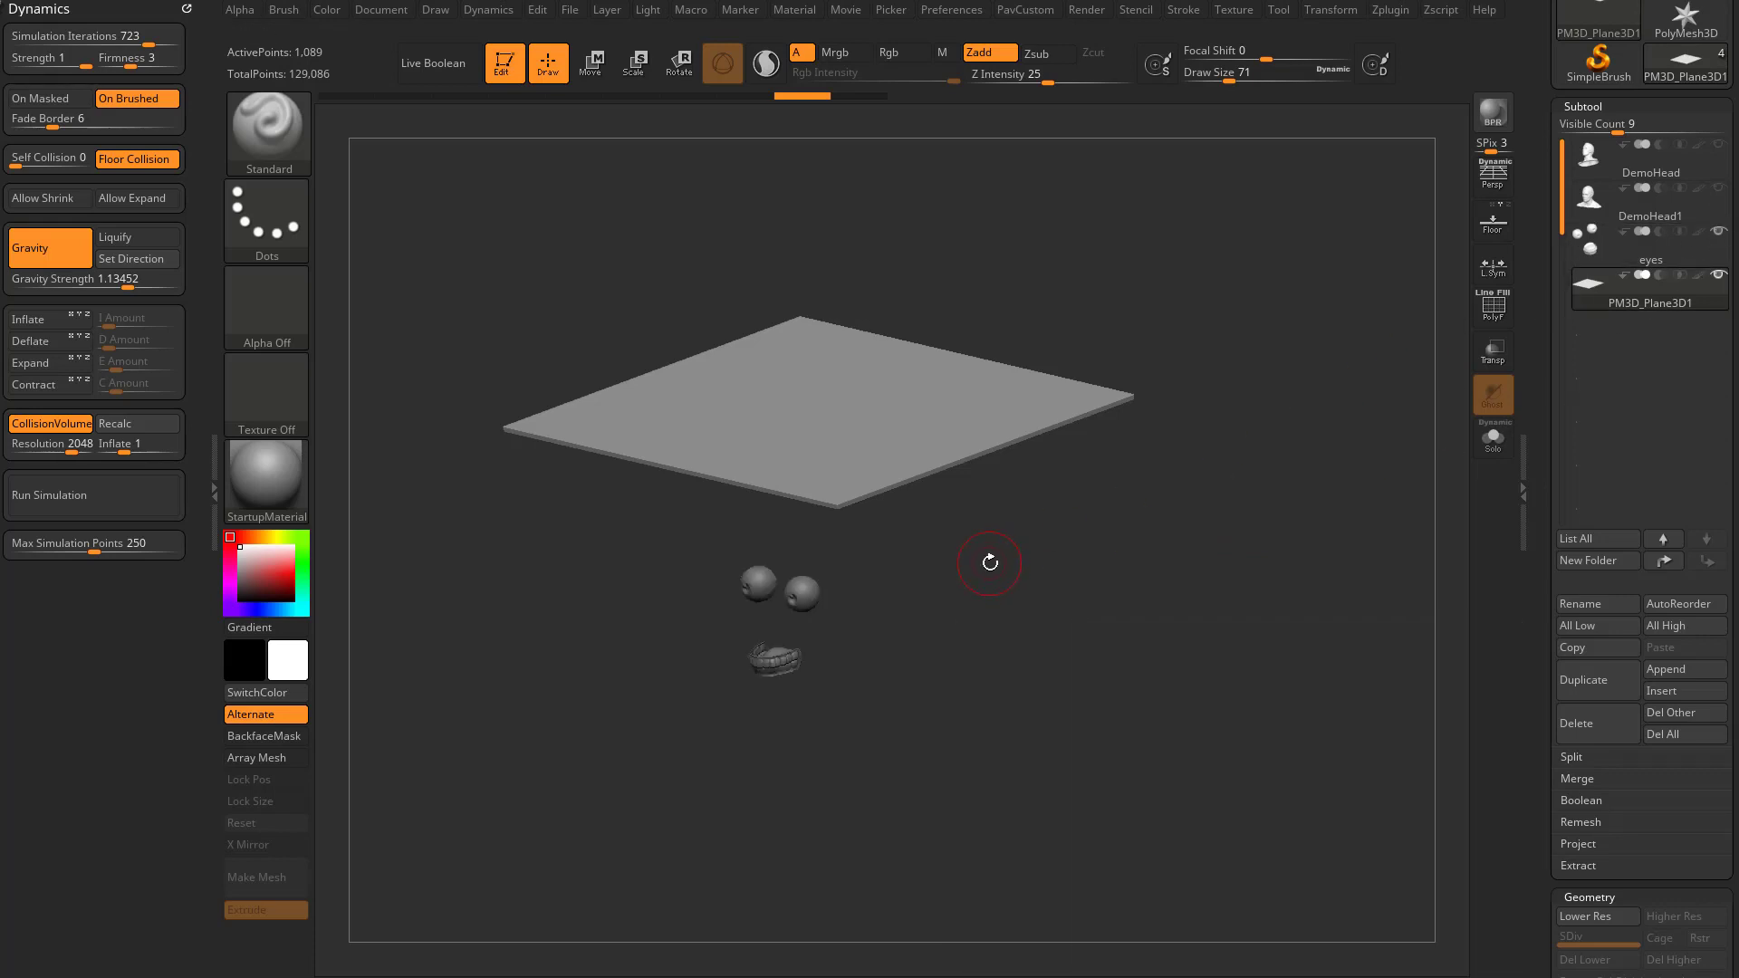
left_click(88, 491)
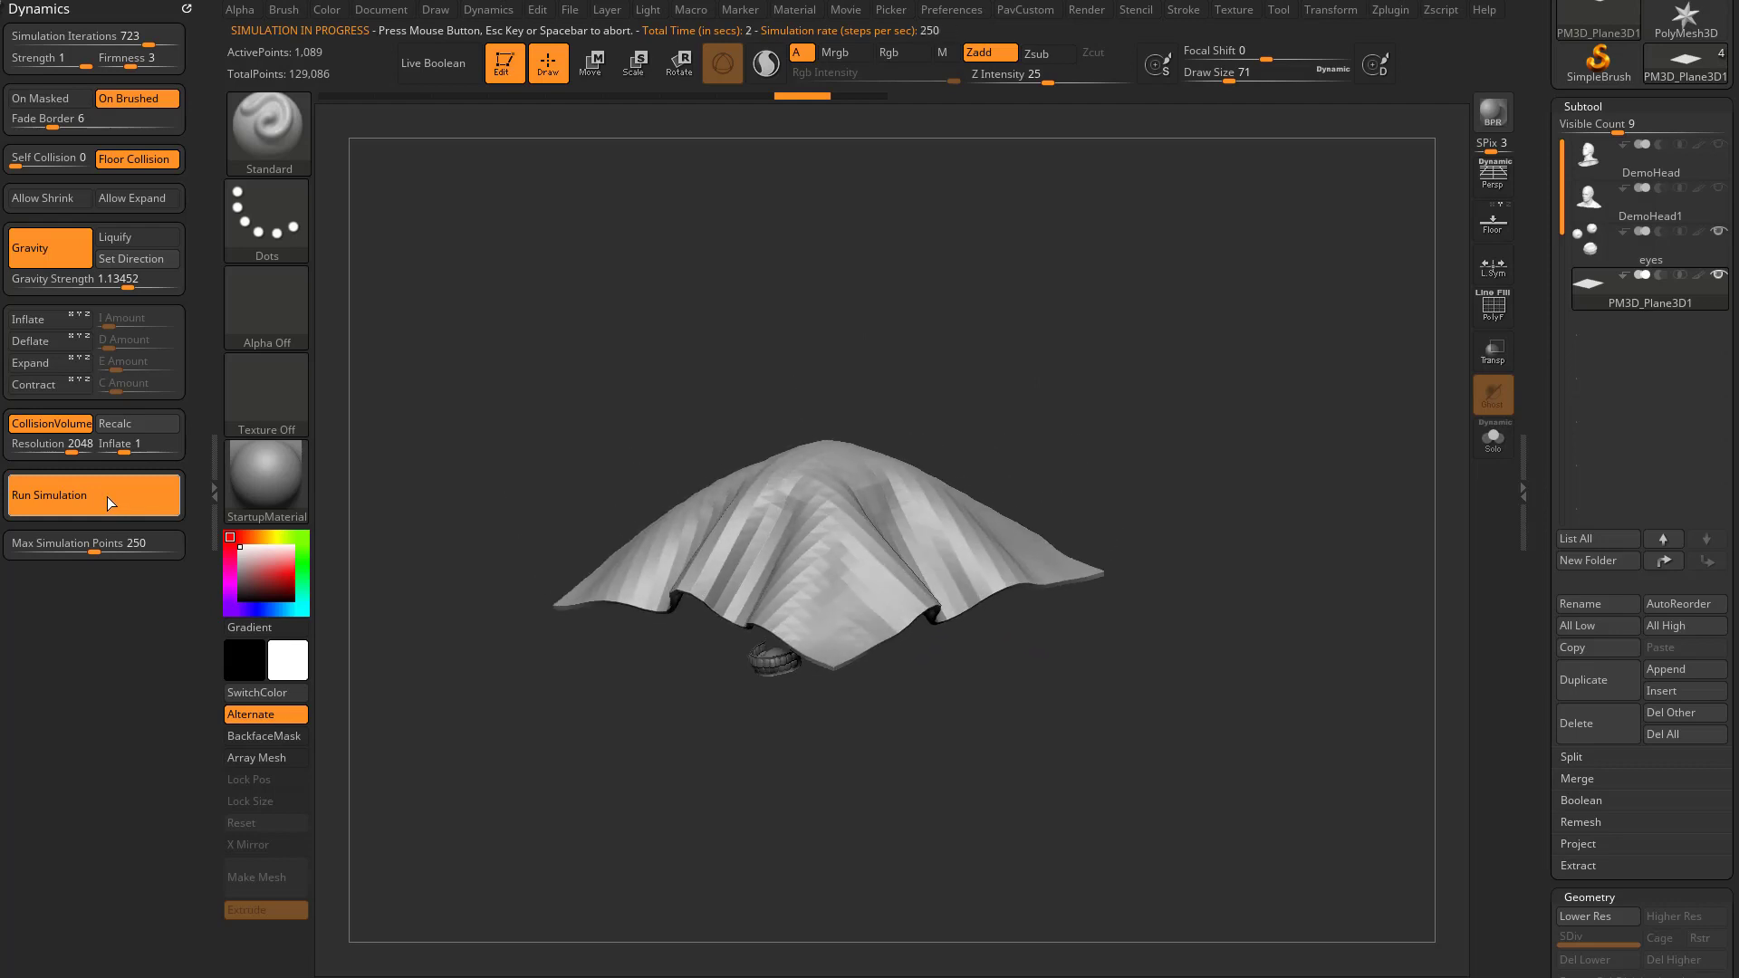
left_click(1223, 528)
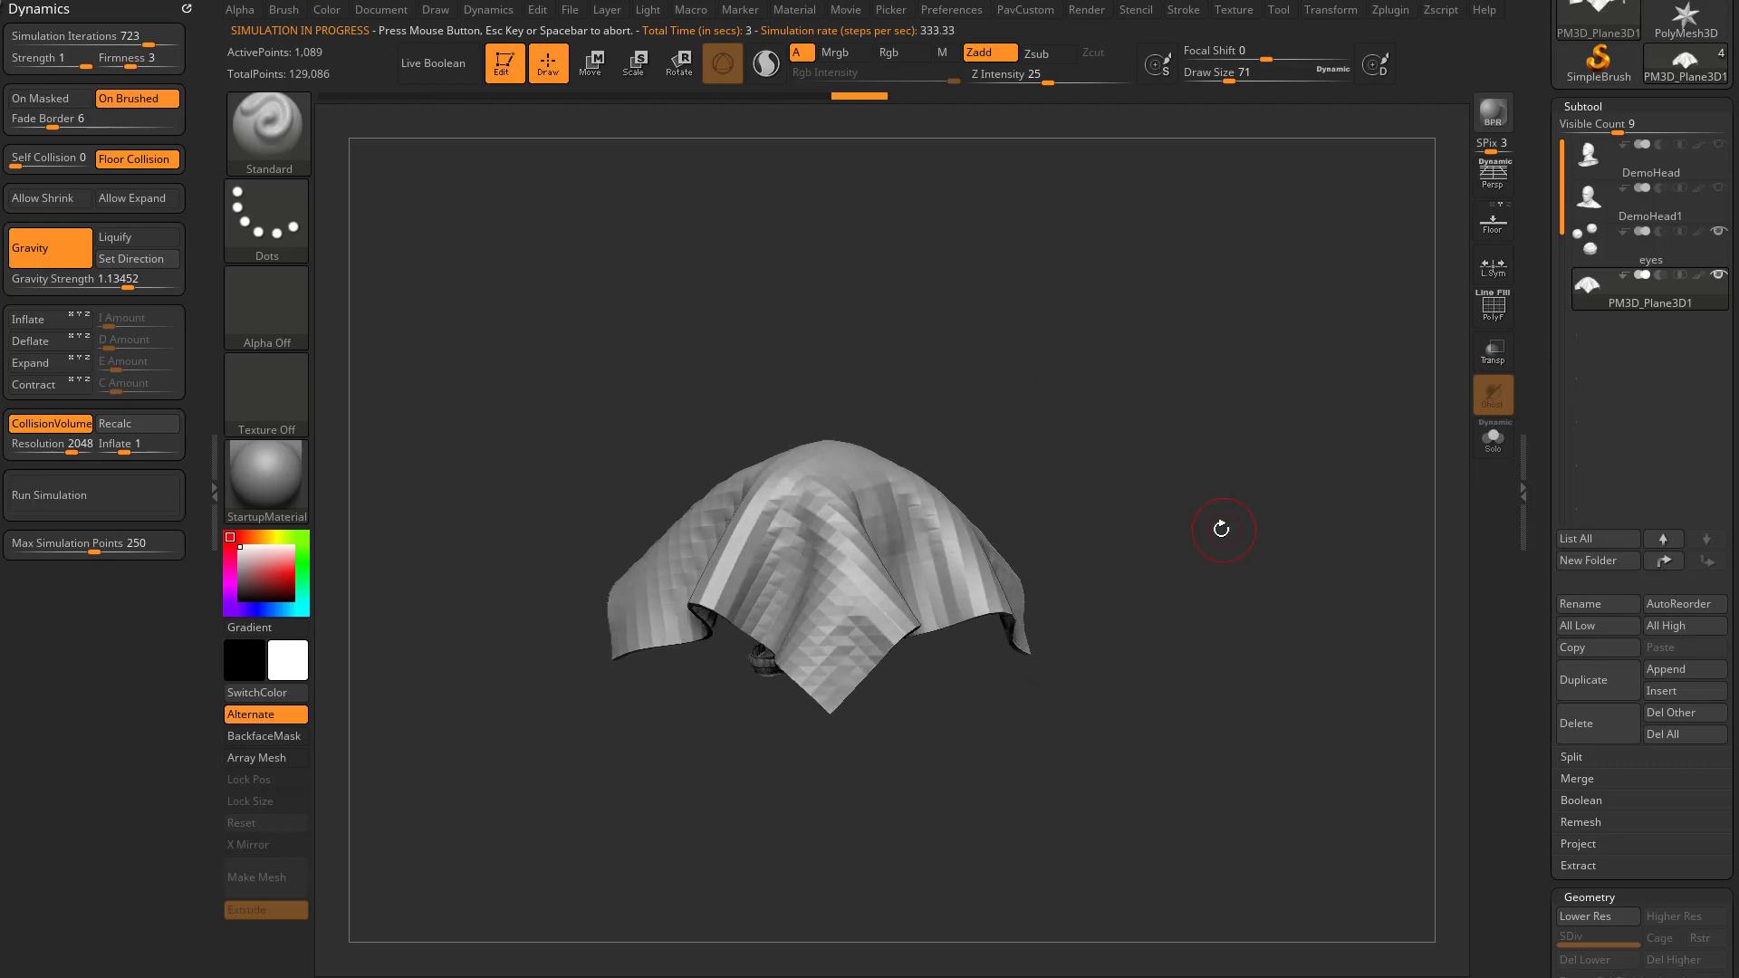
key("ctrl+z")
Clear the canvas, draw a Sphere3D in Edit mode and convert it to a PolyMesh3D.
left_click_drag(1544, 337, 1539, 580)
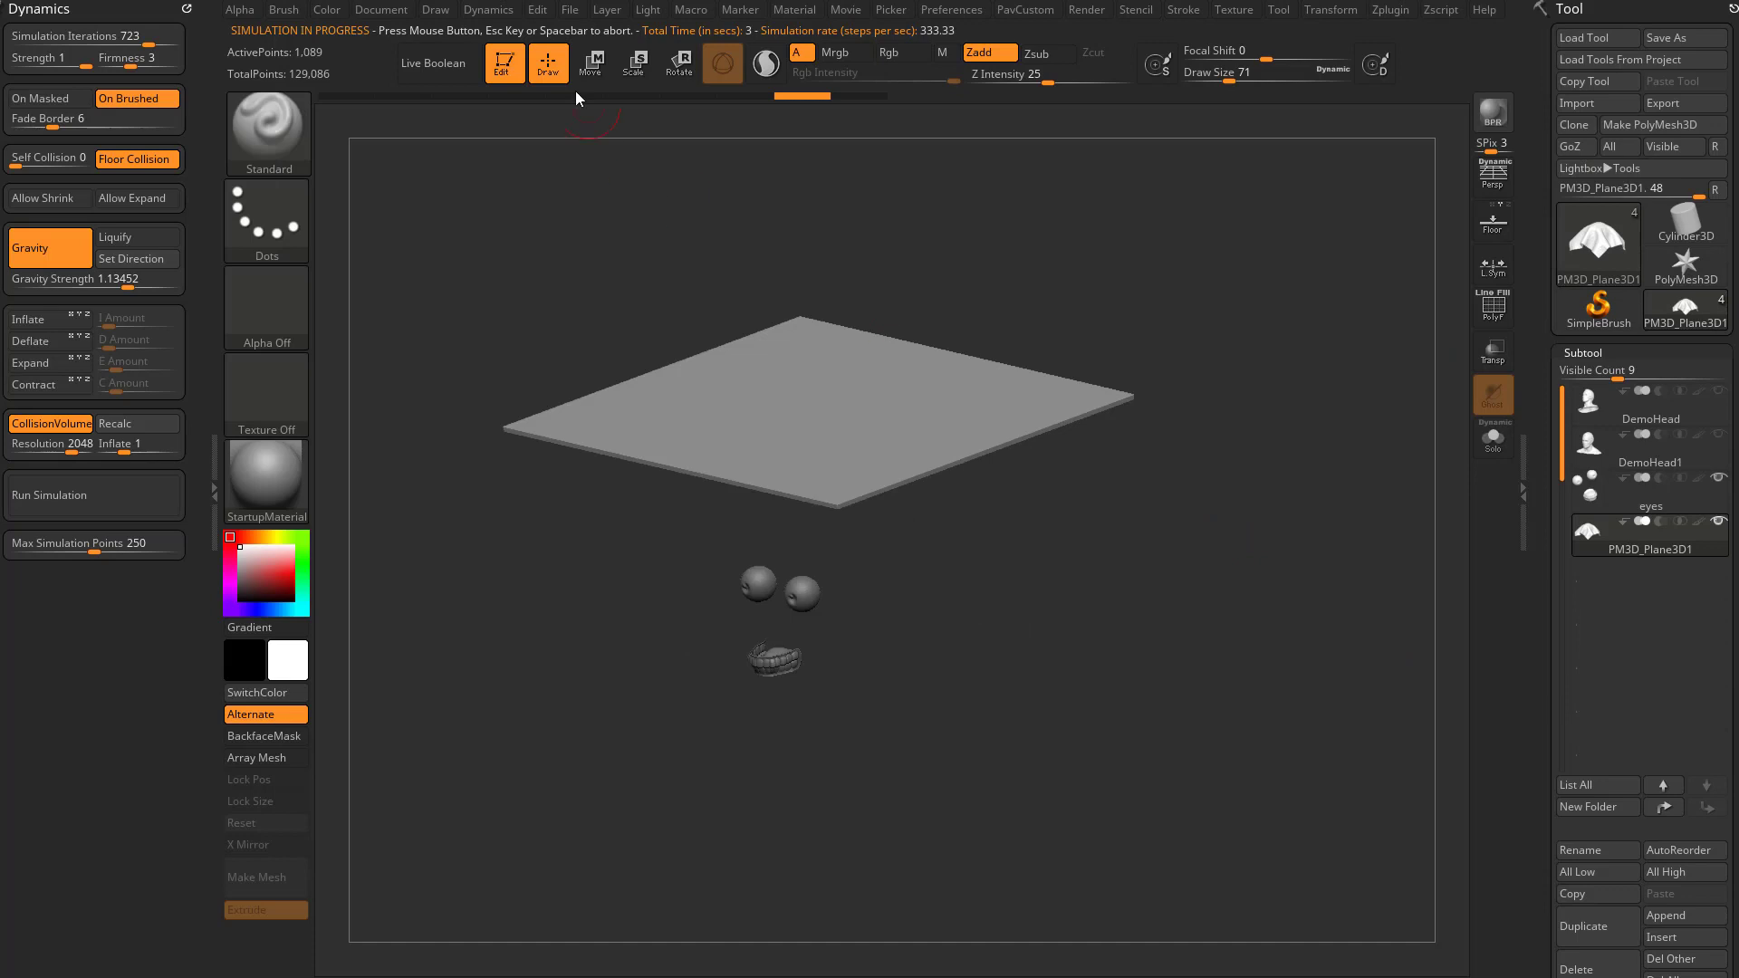
left_click(510, 64)
left_click(616, 105)
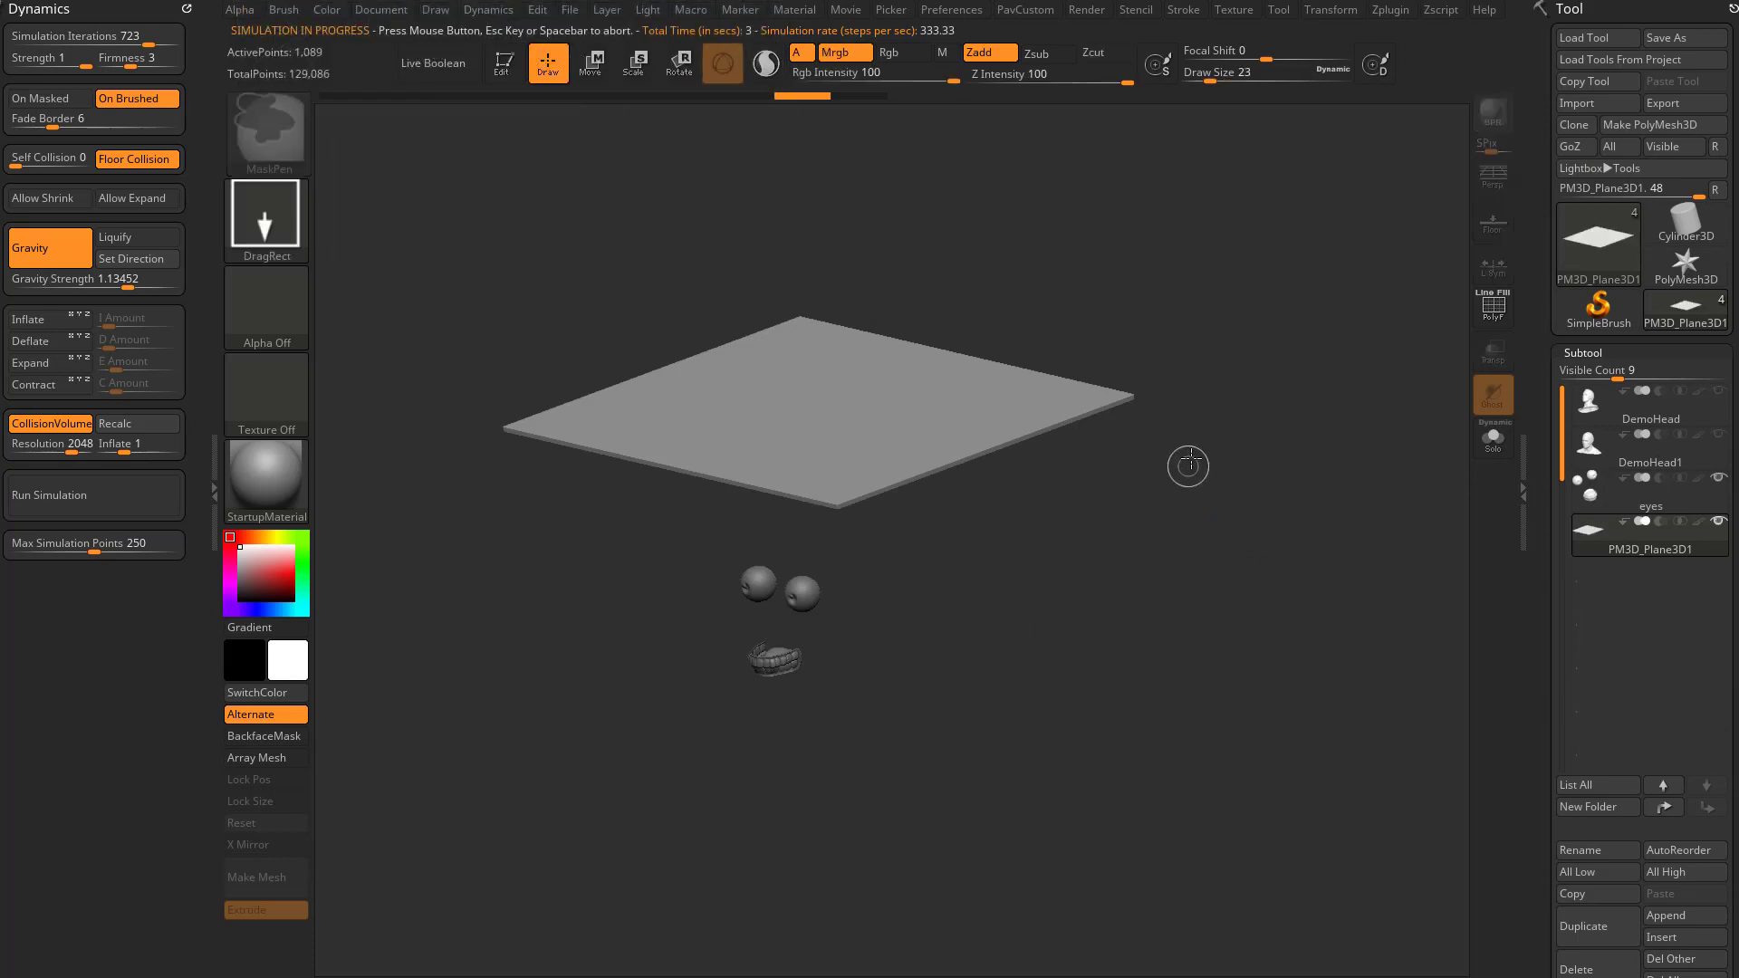
left_click(1595, 249)
left_click(972, 322)
left_click(1663, 125)
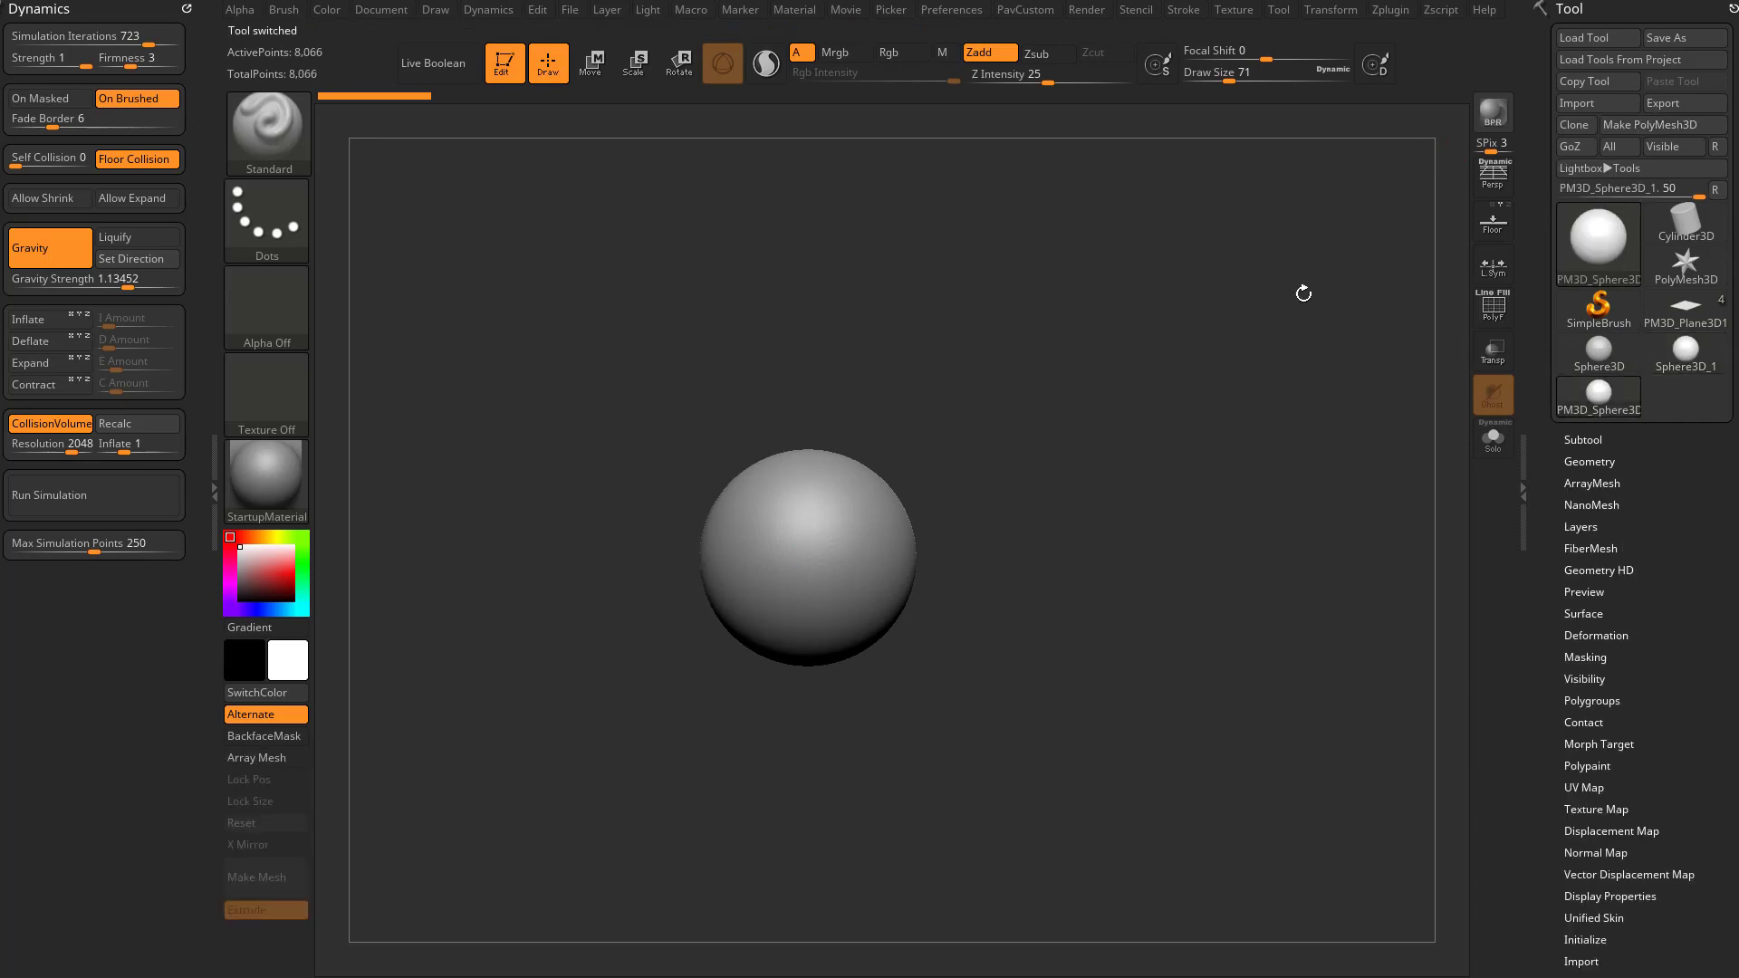
Show the floor grid, run the gravity simulation on the sphere and undo the result.
right_click_drag(1205, 439, 1205, 488, "ctrl")
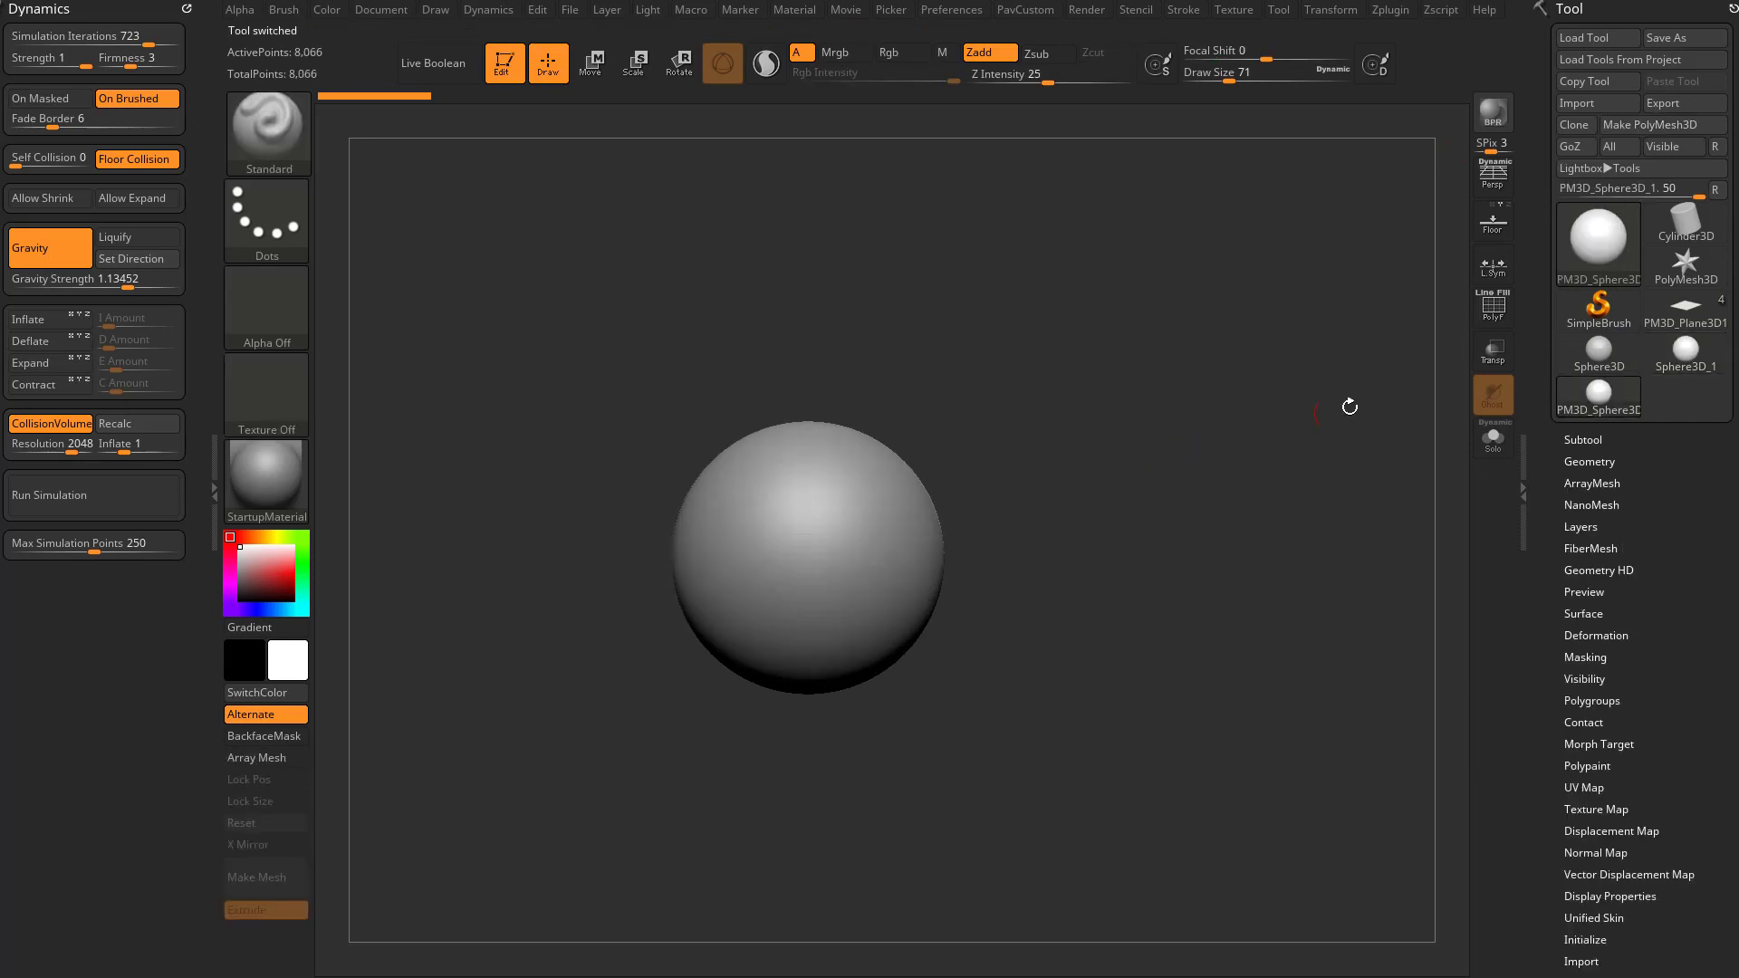
left_click(1491, 223)
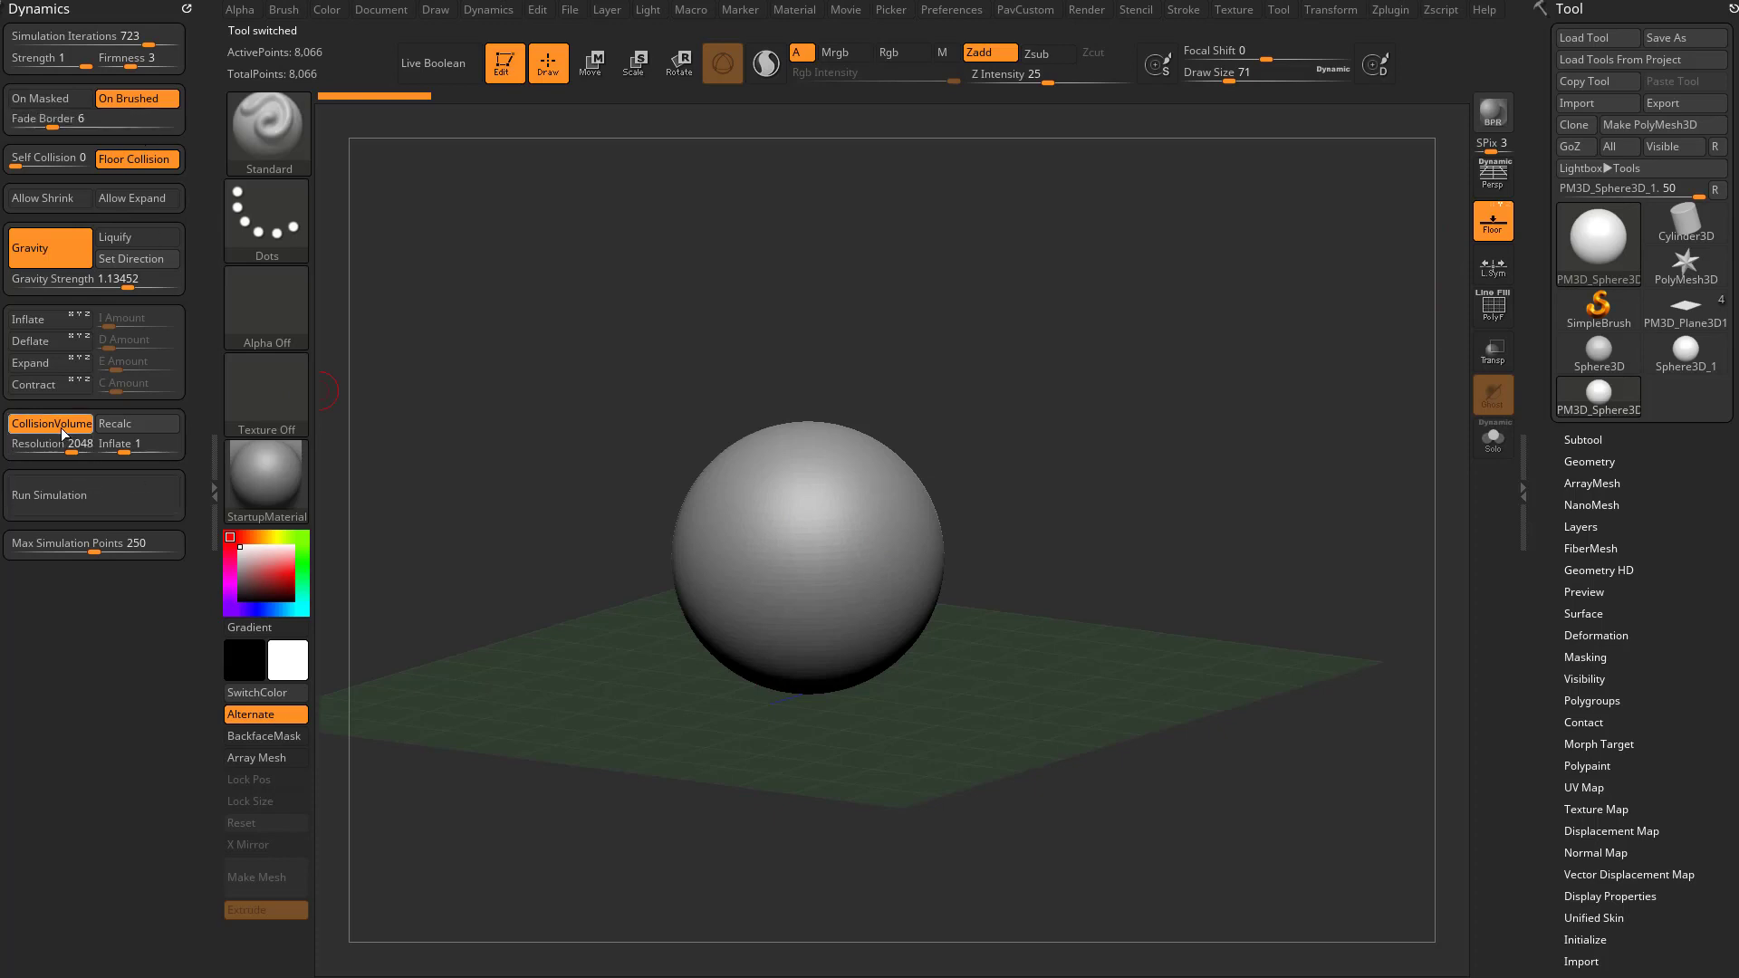
left_click(174, 505)
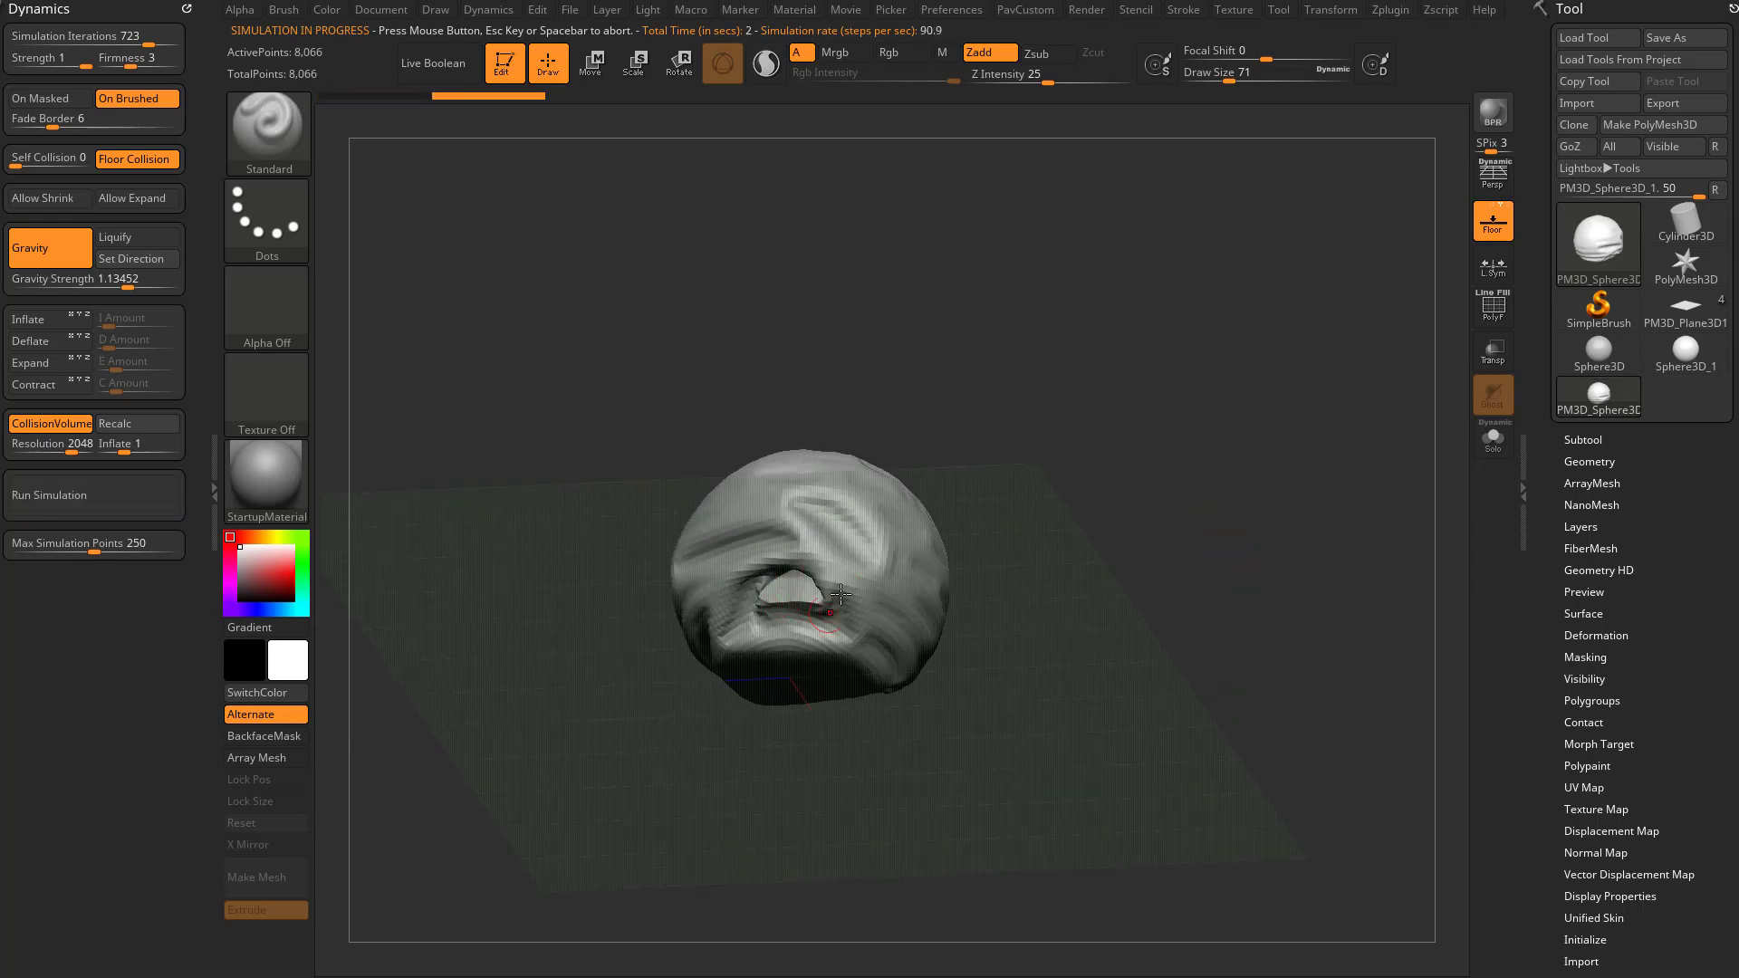
left_click_drag(805, 598, 1132, 553)
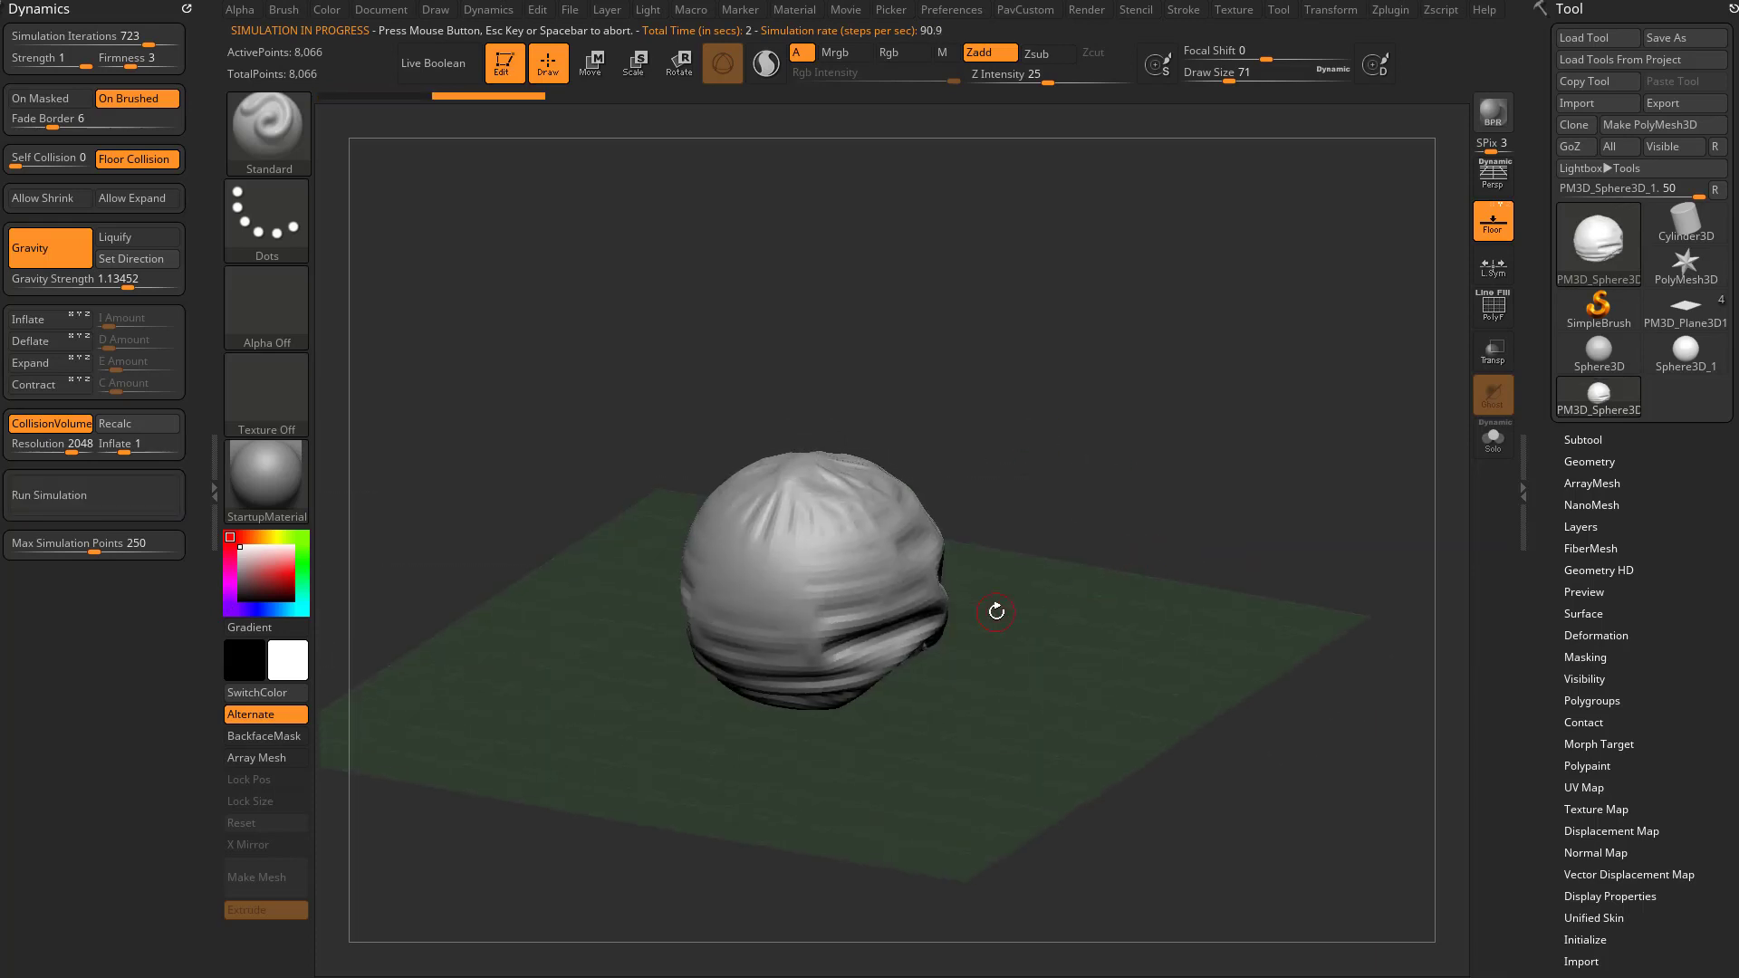
Turn on Contract with an amount of 1, simulate the sphere shrinking onto the stored head volume and undo it.
left_click(41, 385)
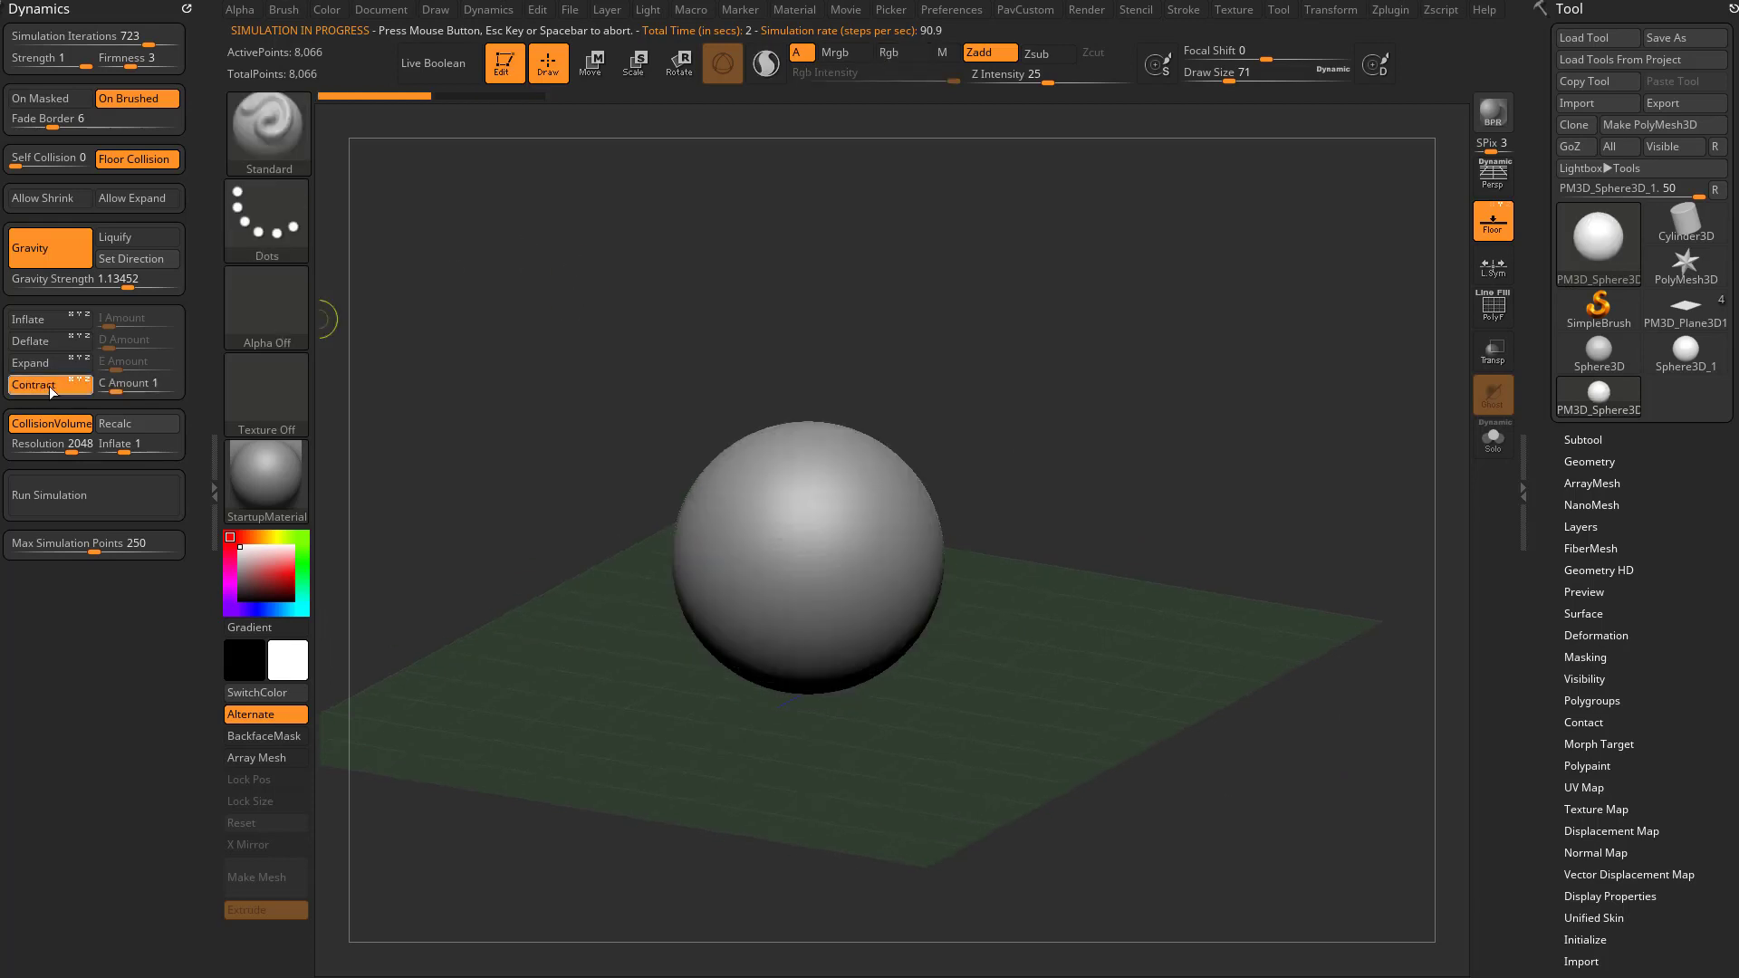
left_click(91, 496)
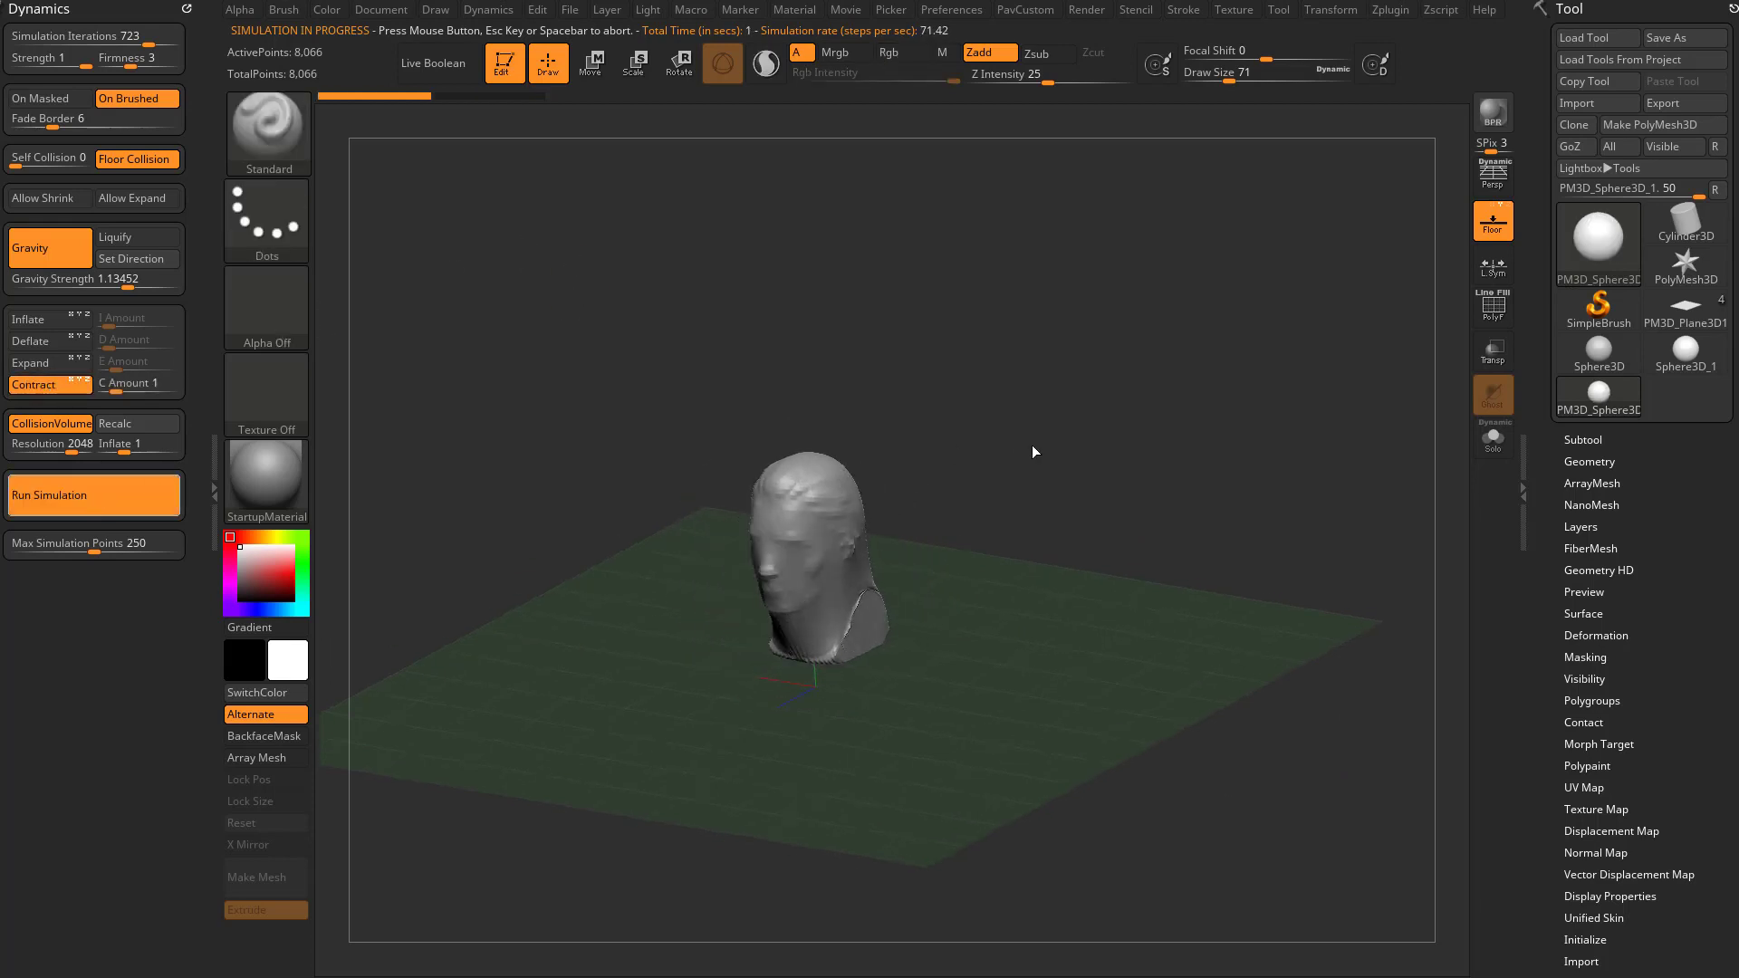
left_click_drag(1111, 466, 1148, 509)
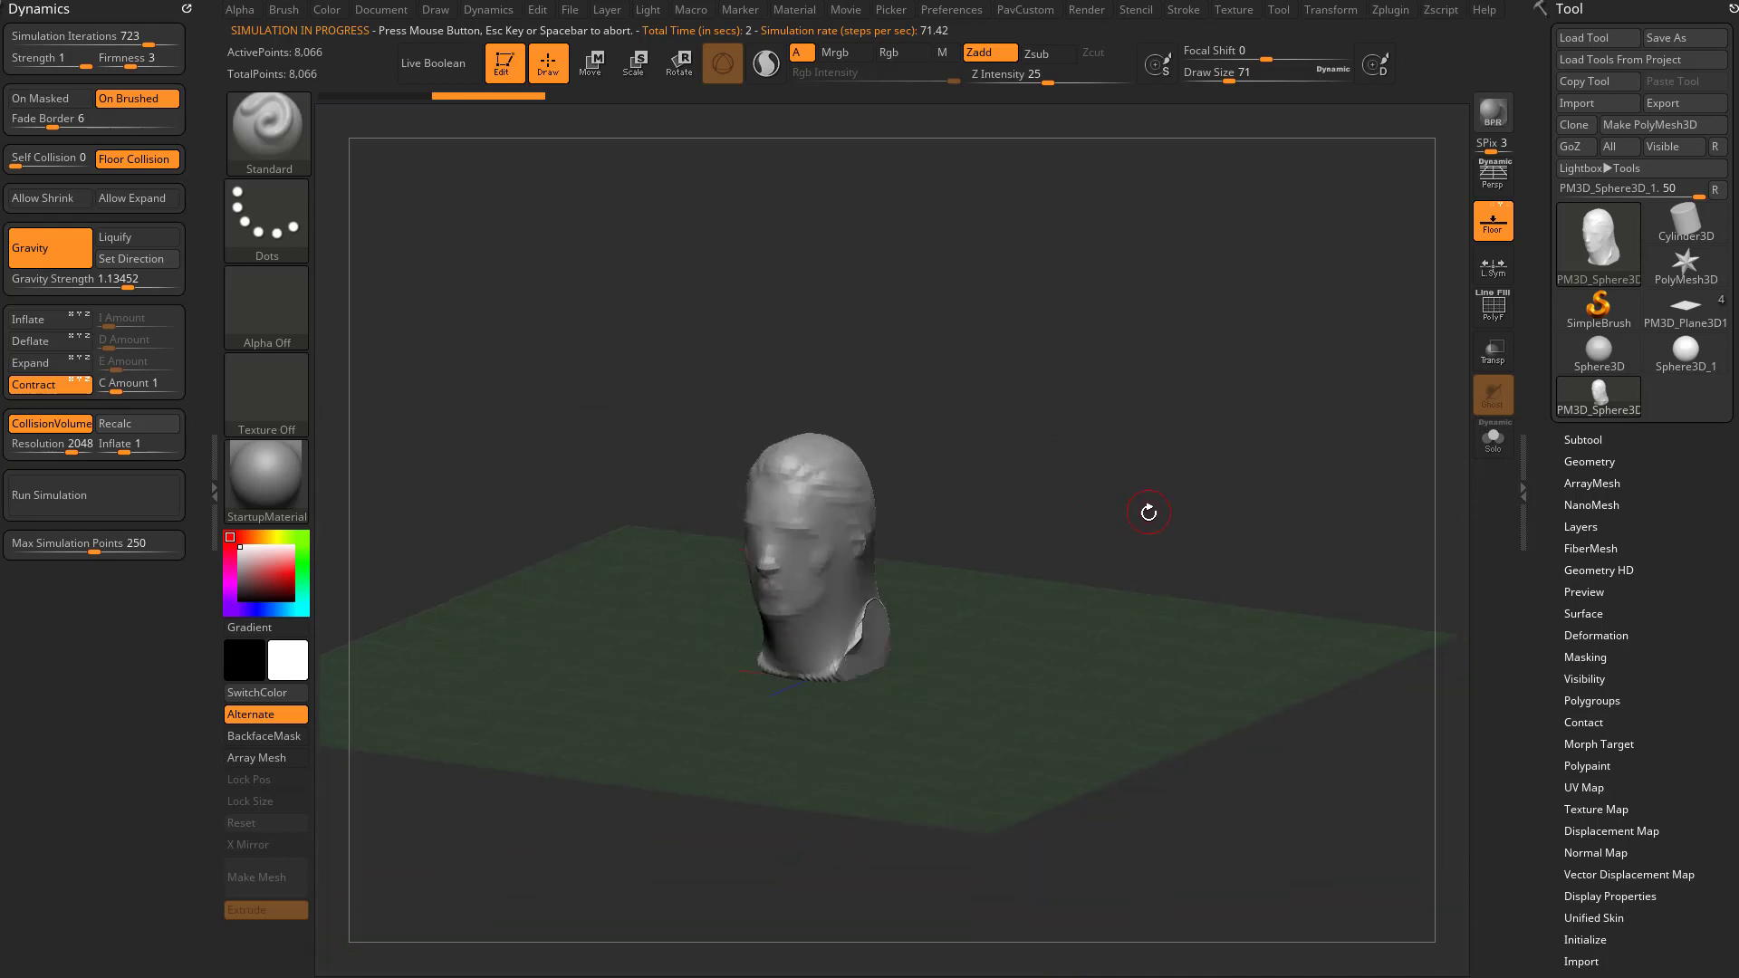
key("ctrl+z")
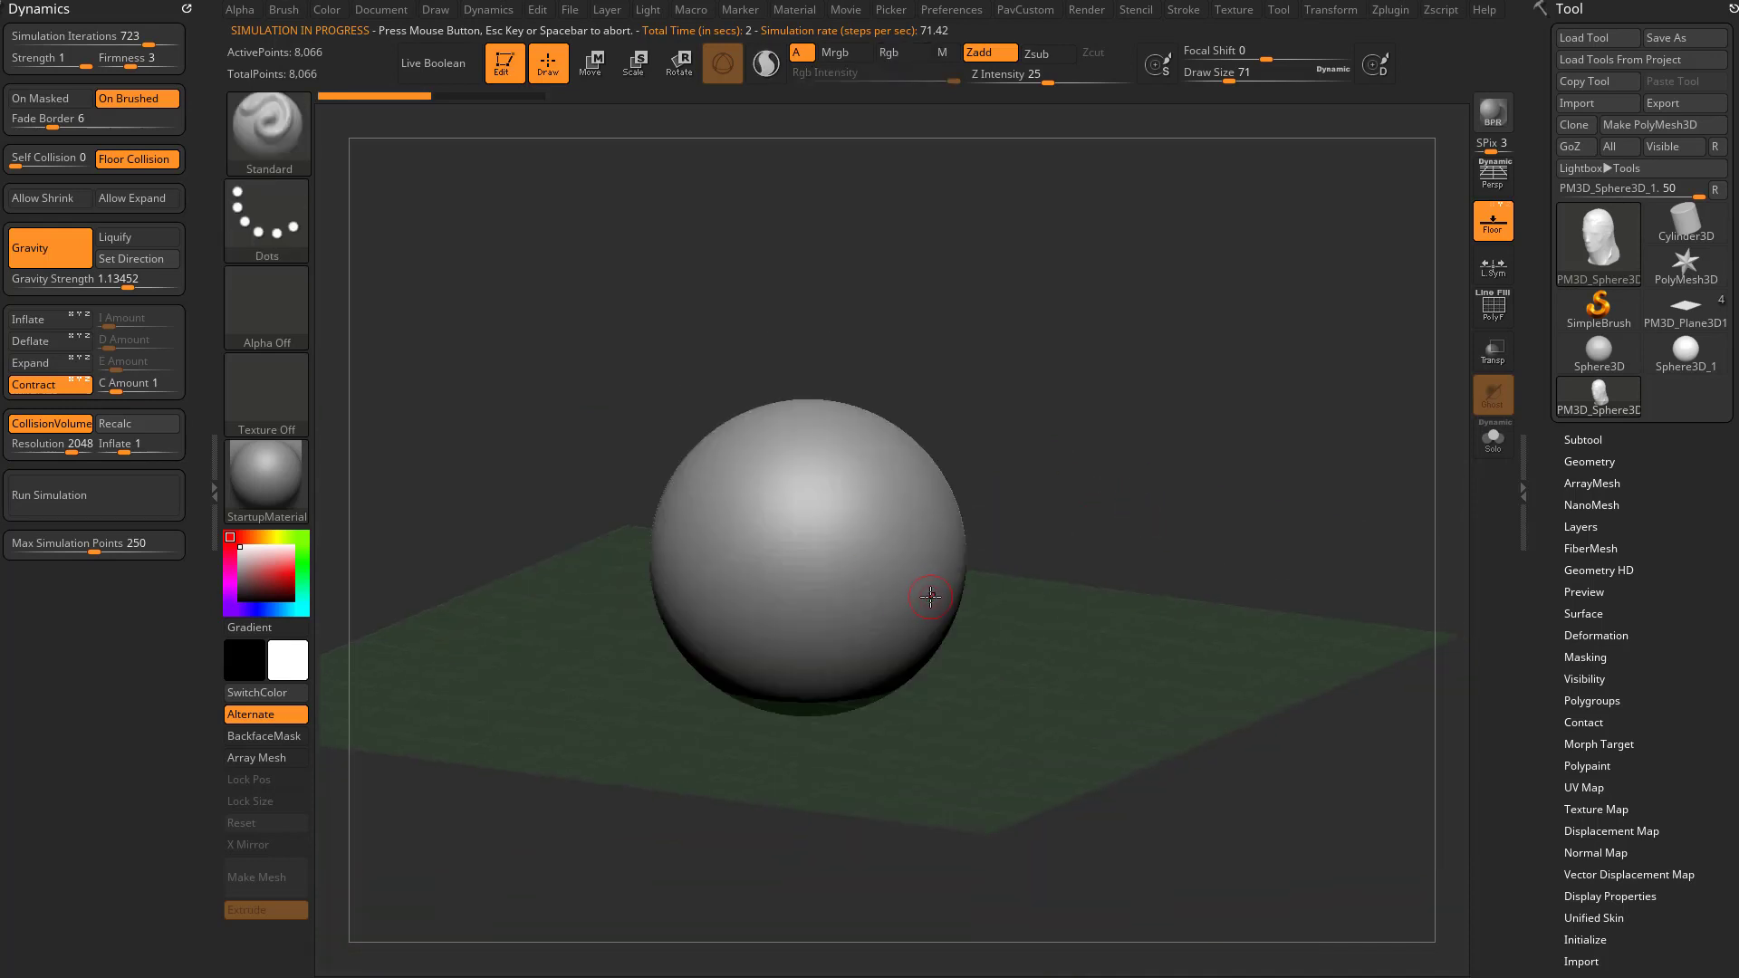
Turn off CollisionVolume, run the Contract simulation on the sphere and undo the result.
left_click(50, 423)
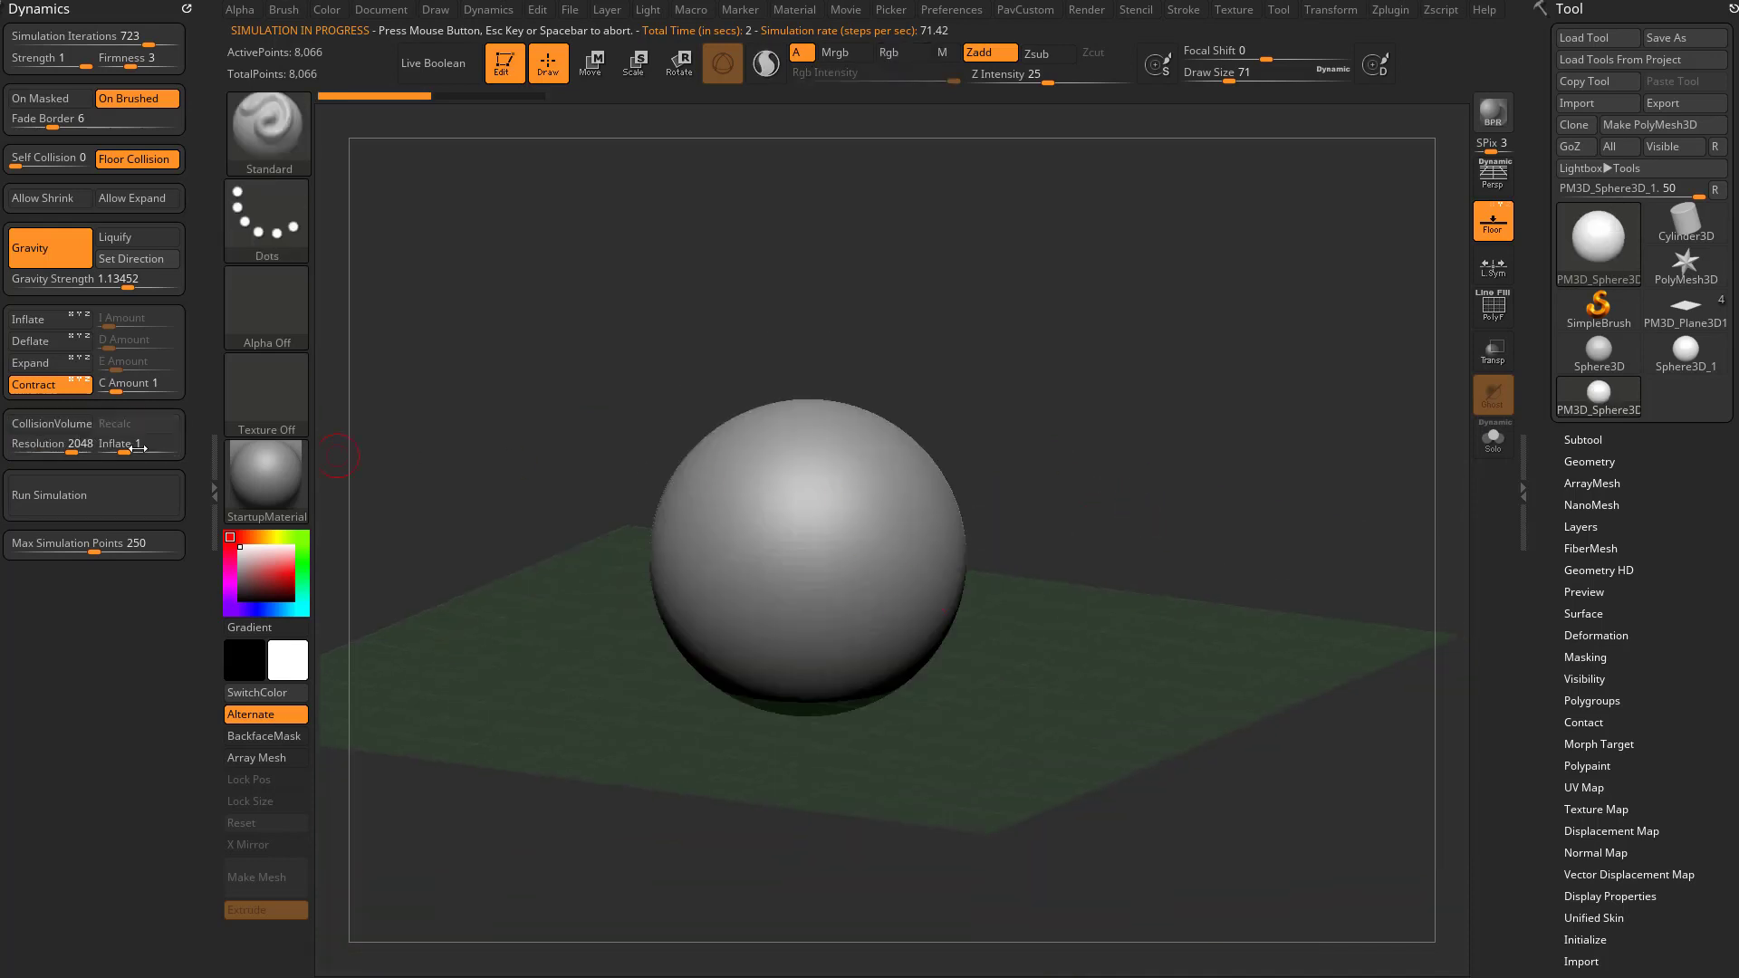
left_click(118, 501)
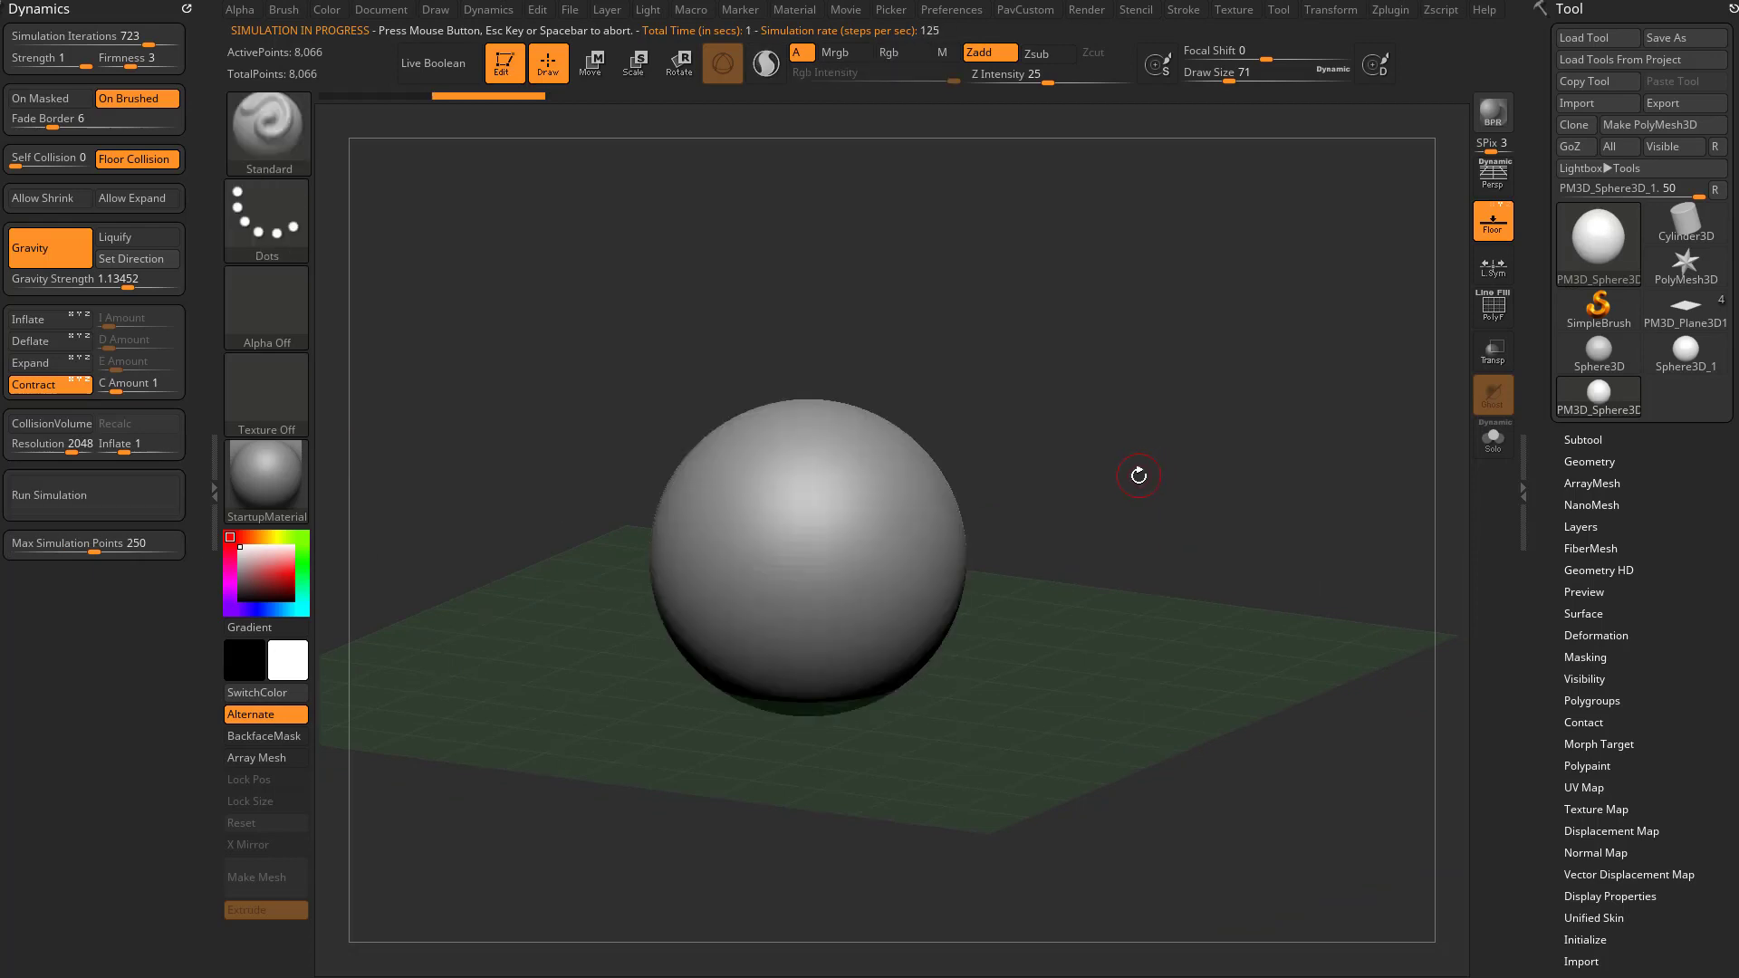
Try to turn CollisionVolume back on for the lone sphere, and open its subtool list.
left_click(50, 423)
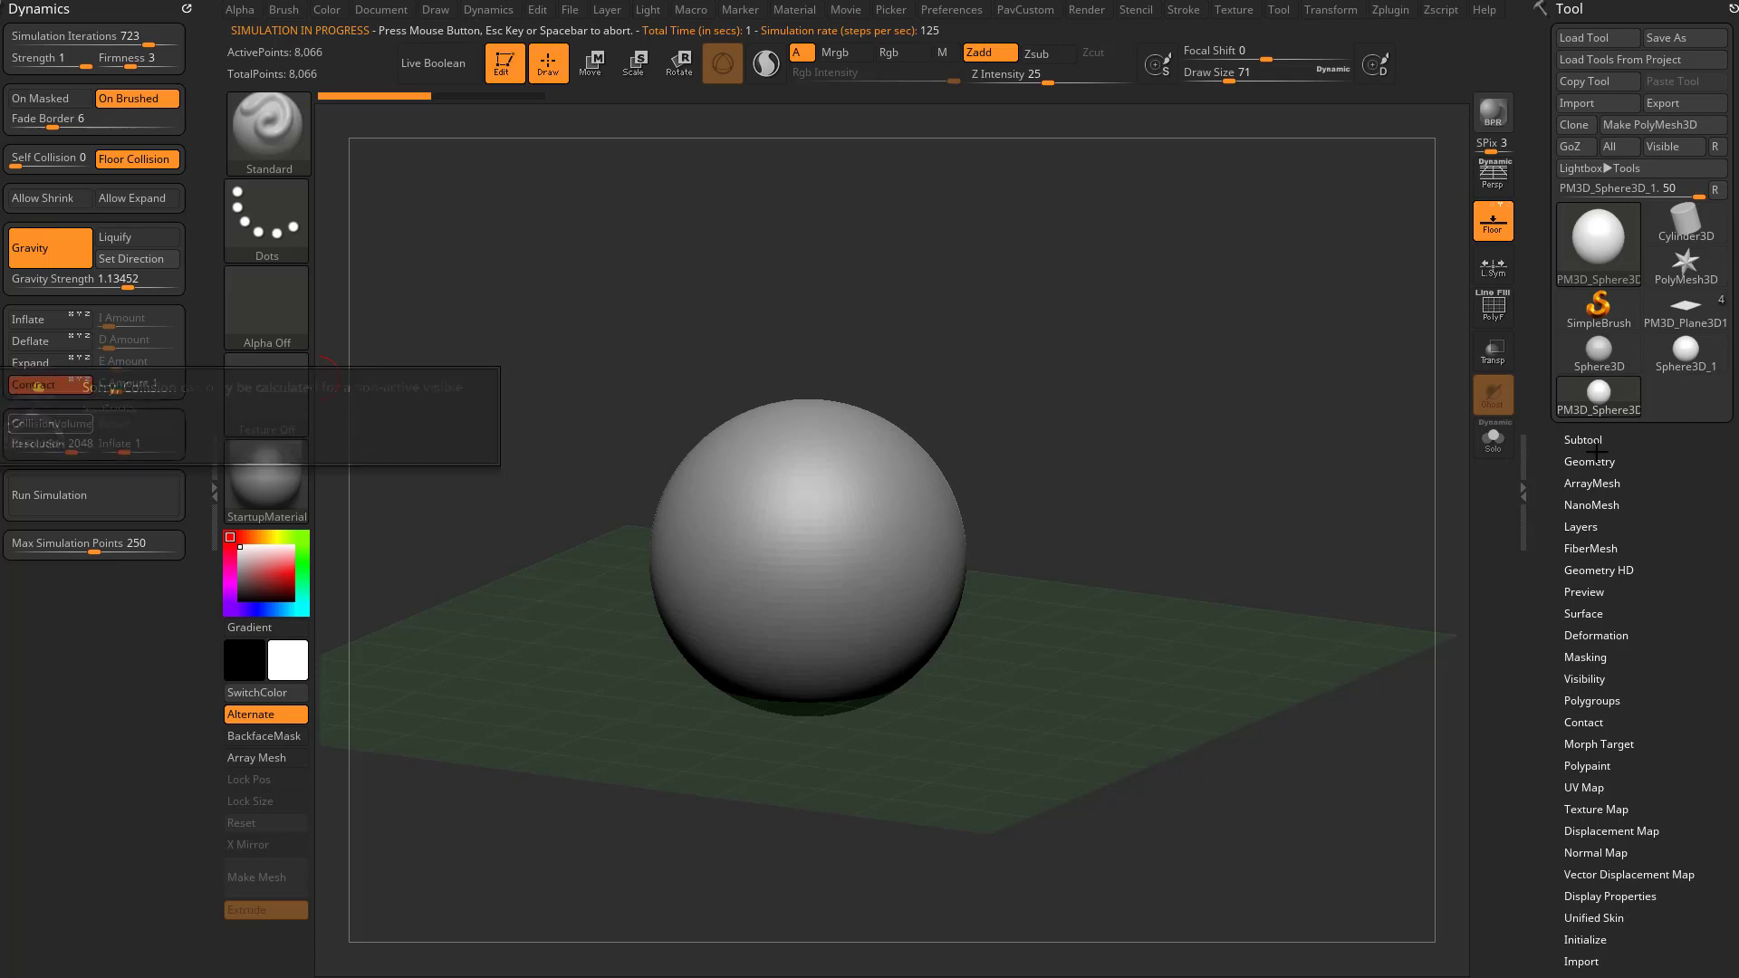
left_click(1583, 439)
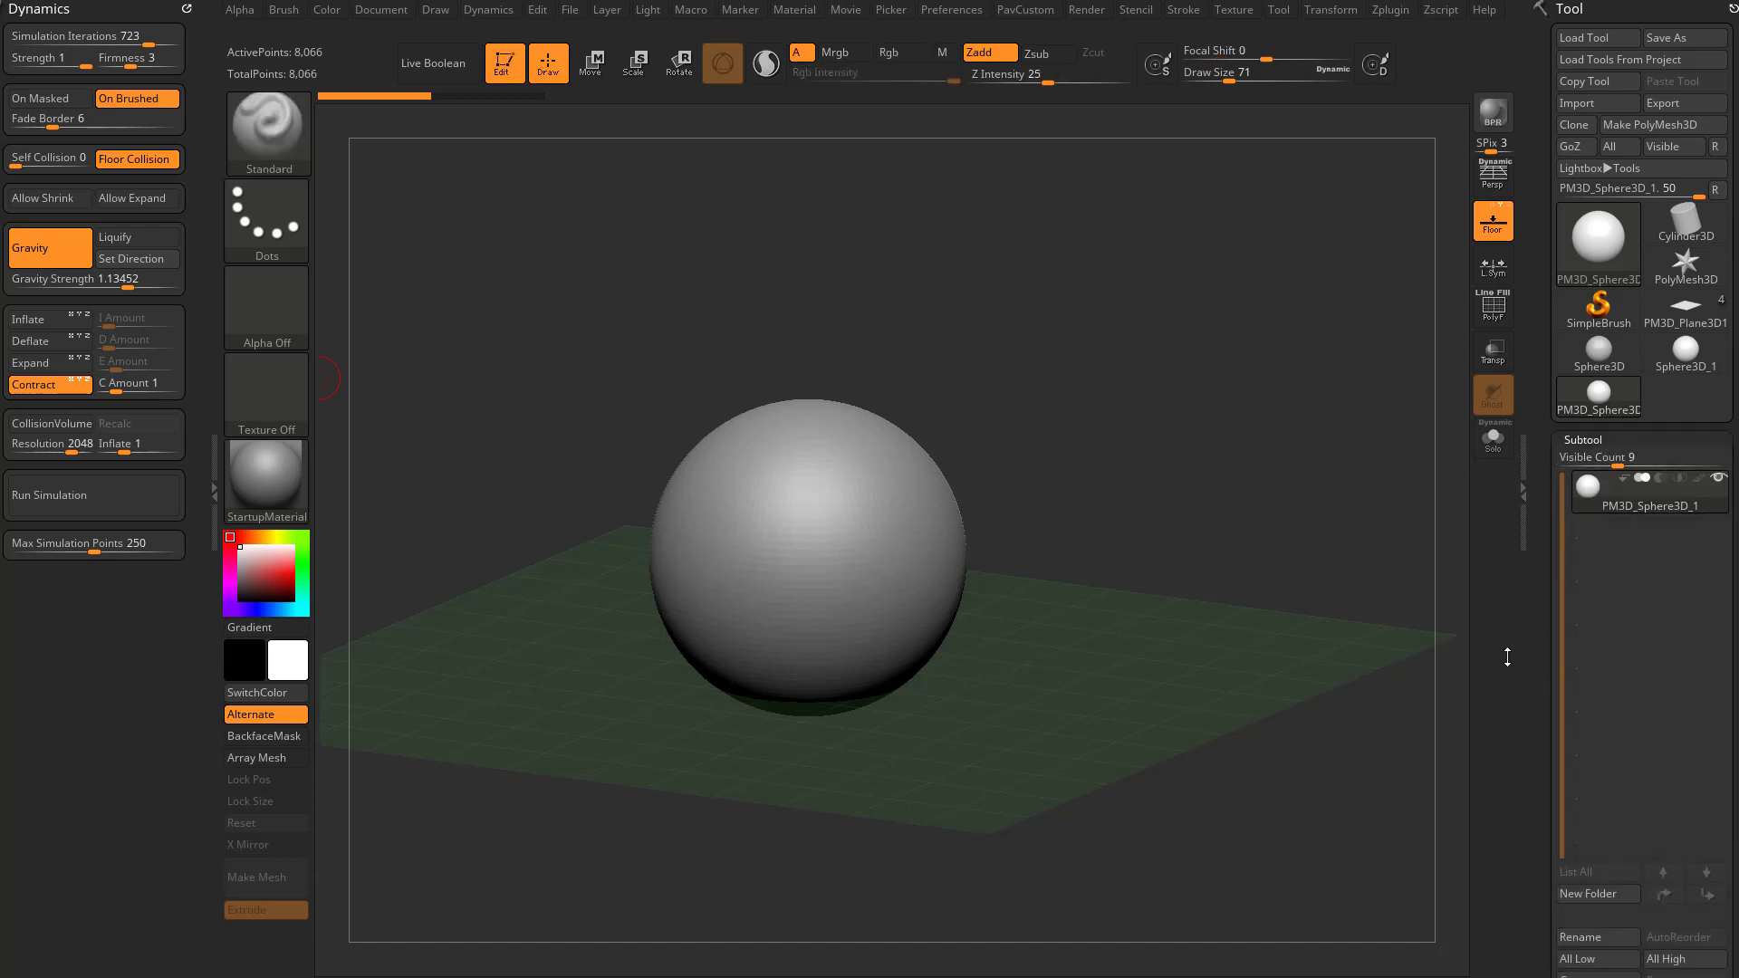
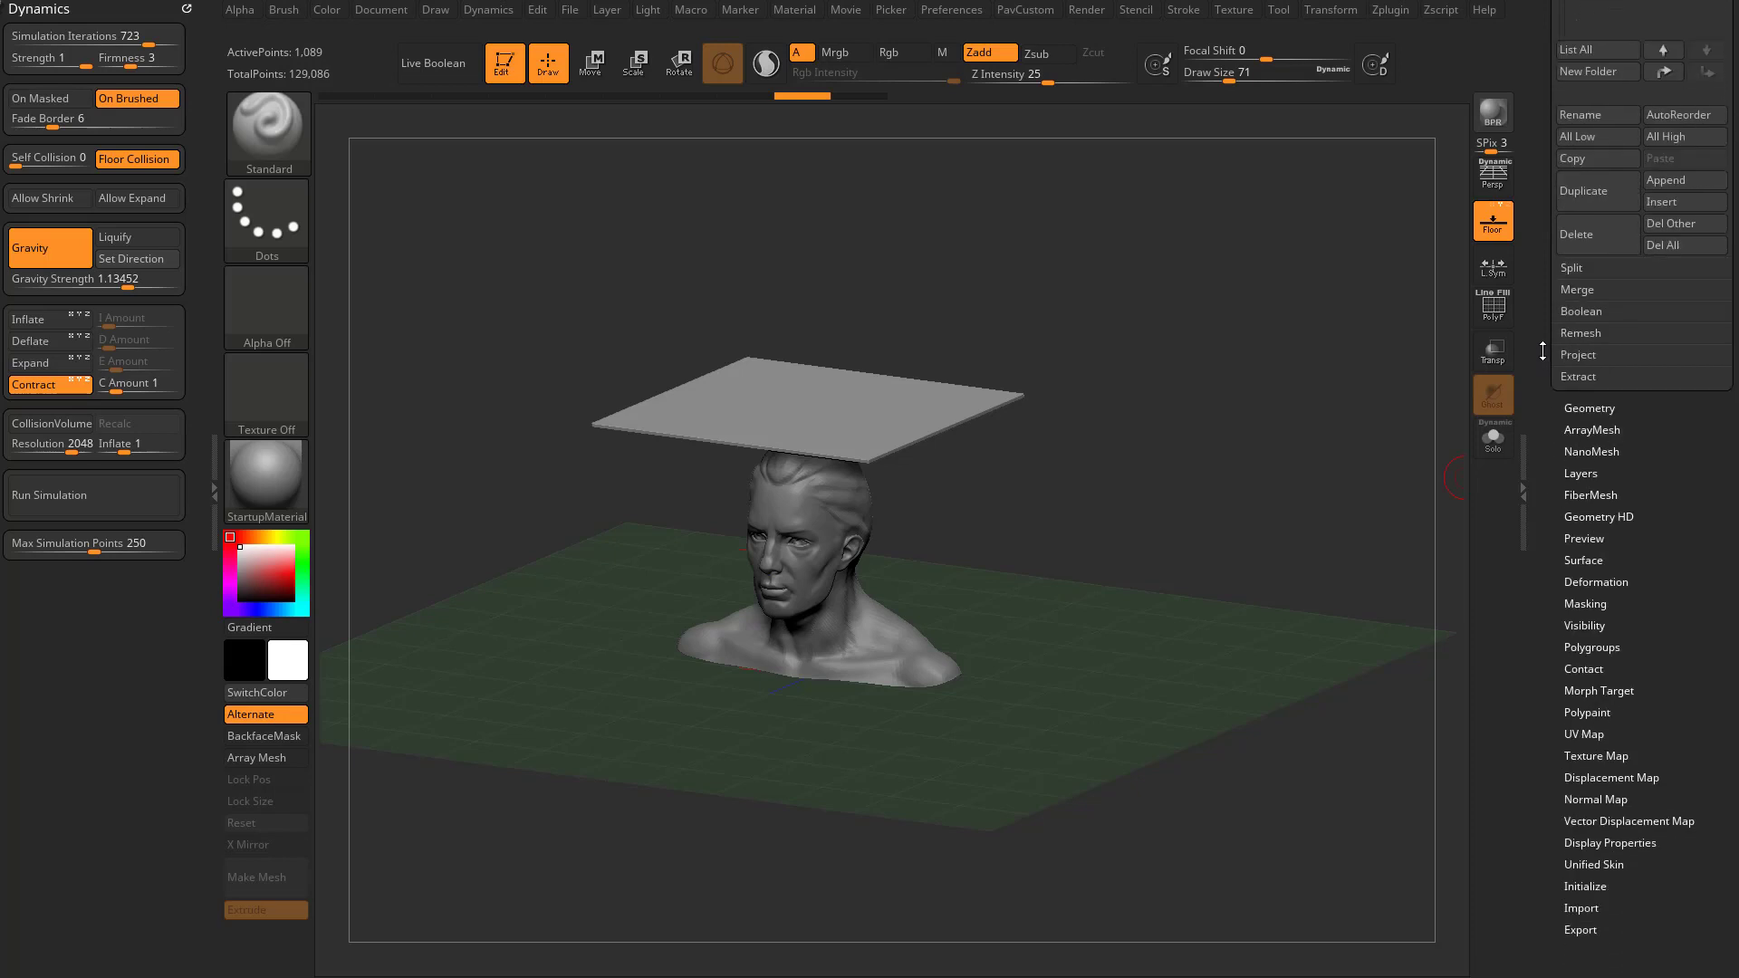
Set the plane's Dynamic Subdiv thickness to 0.
left_click(1569, 401)
left_click_drag(1541, 416, 1541, 292)
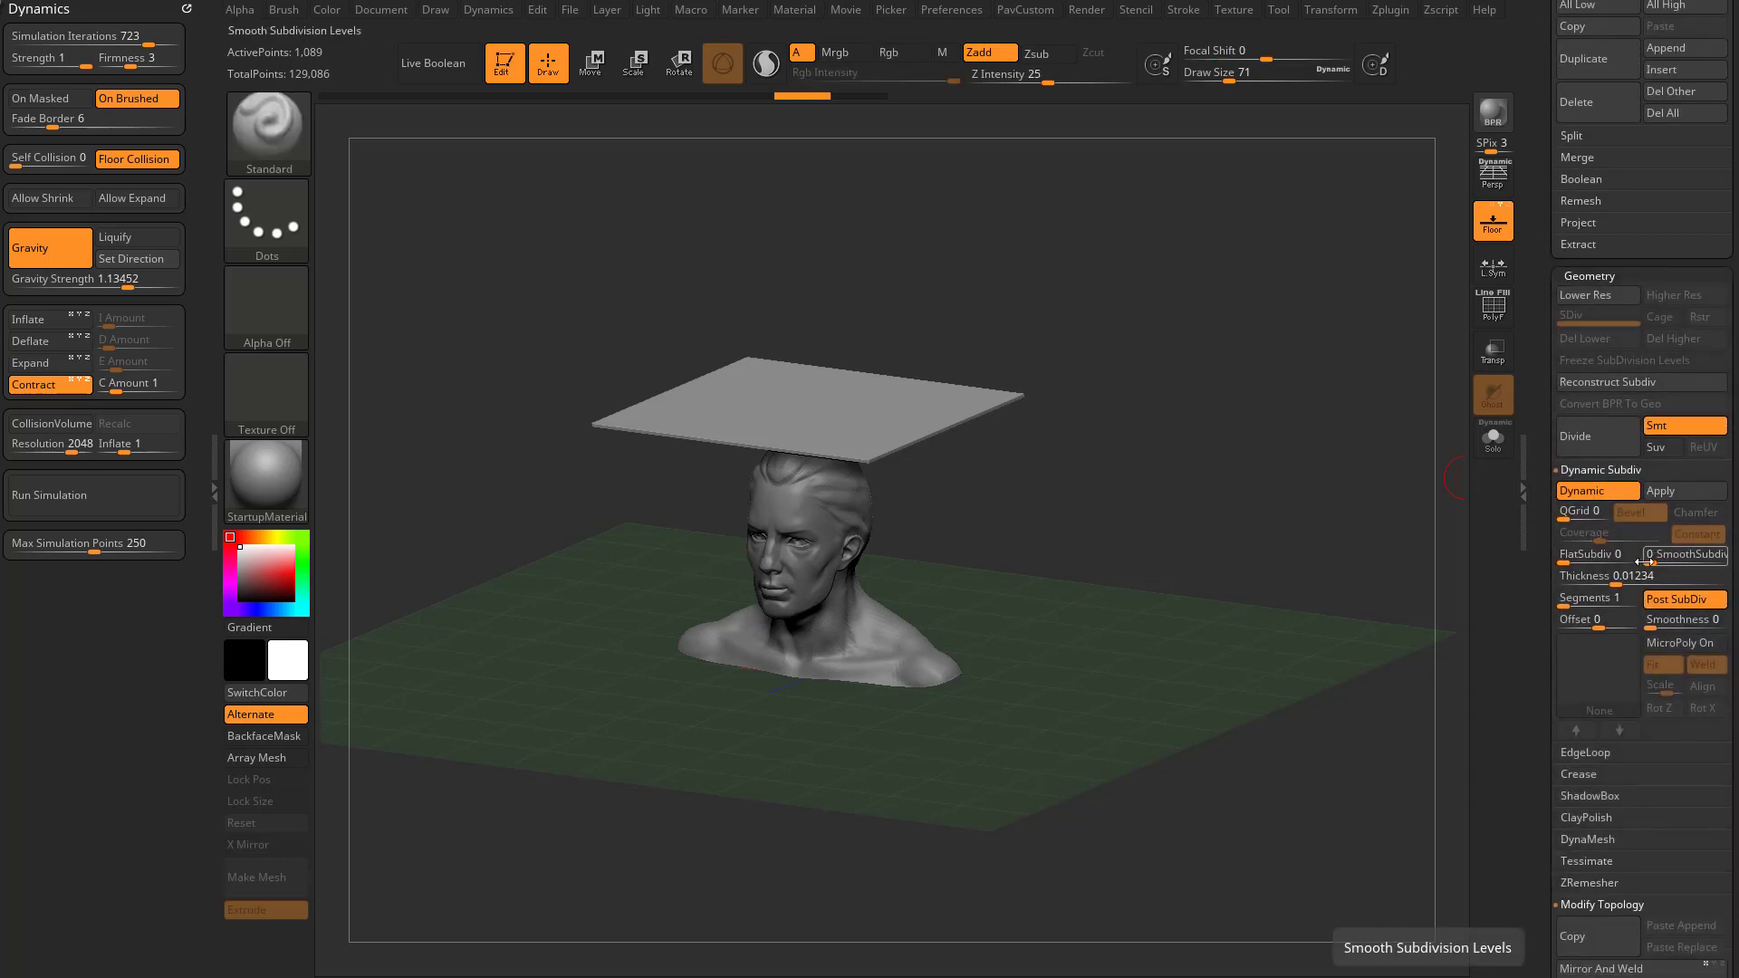
left_click_drag(1612, 580, 1539, 584)
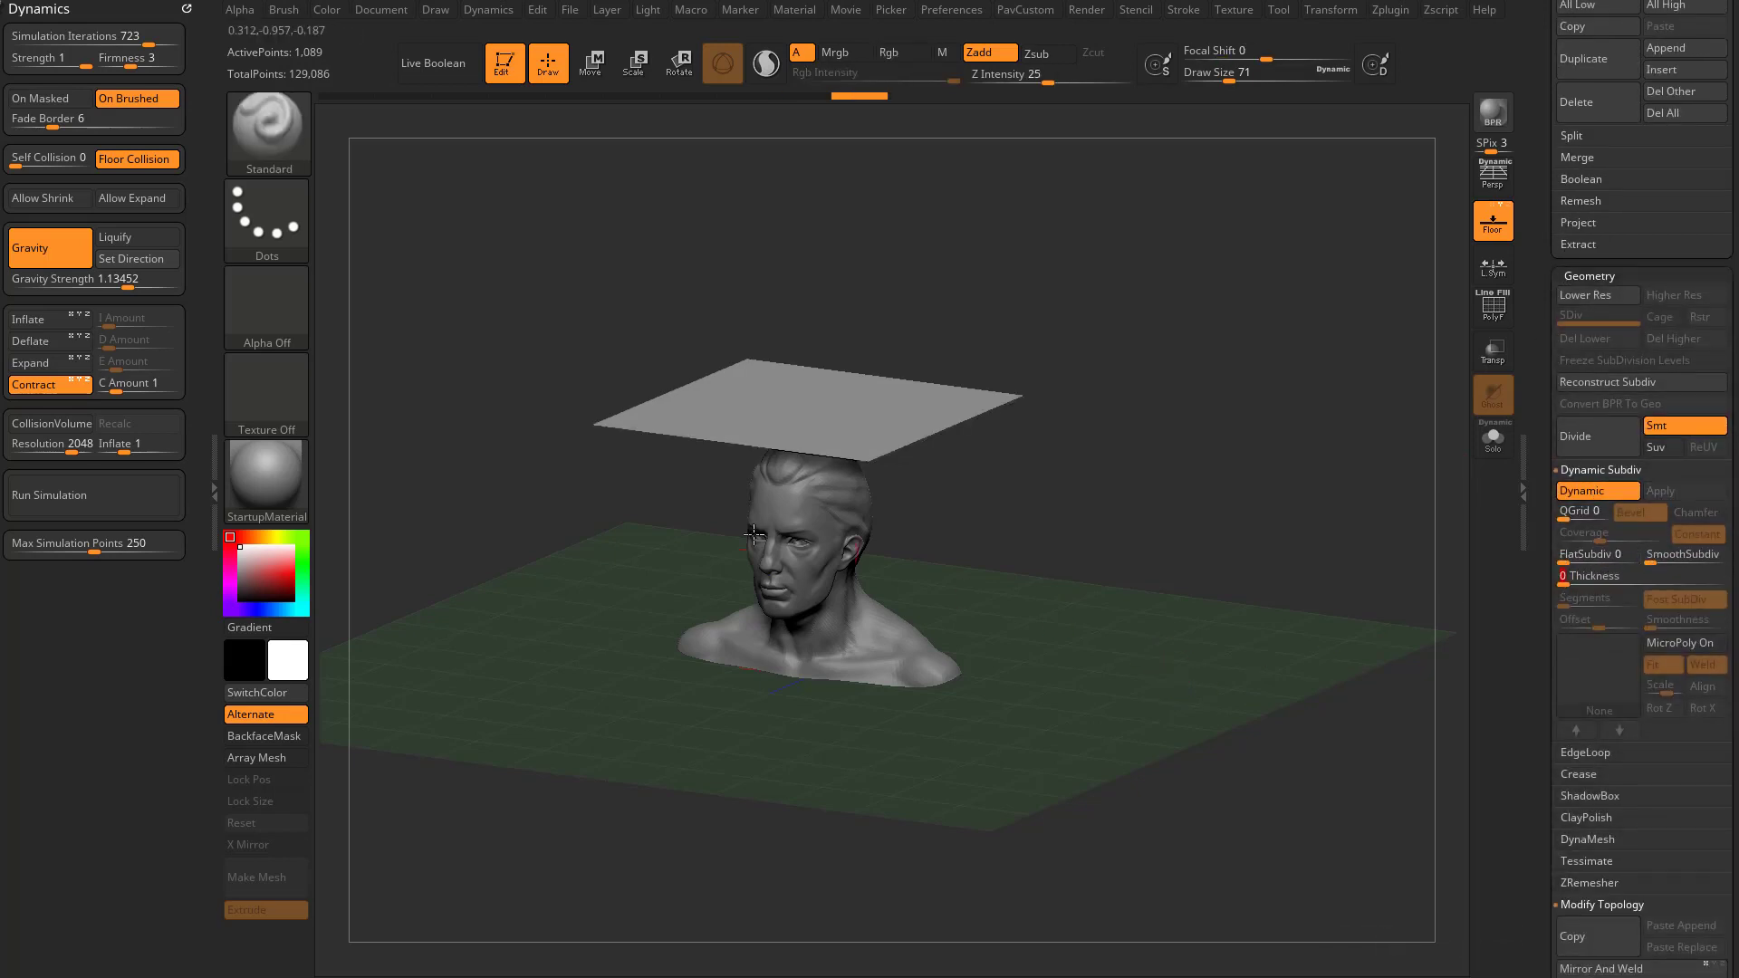
Turn on CollisionVolume and run the gravity simulation to drape the plane over the bust.
left_click(148, 486)
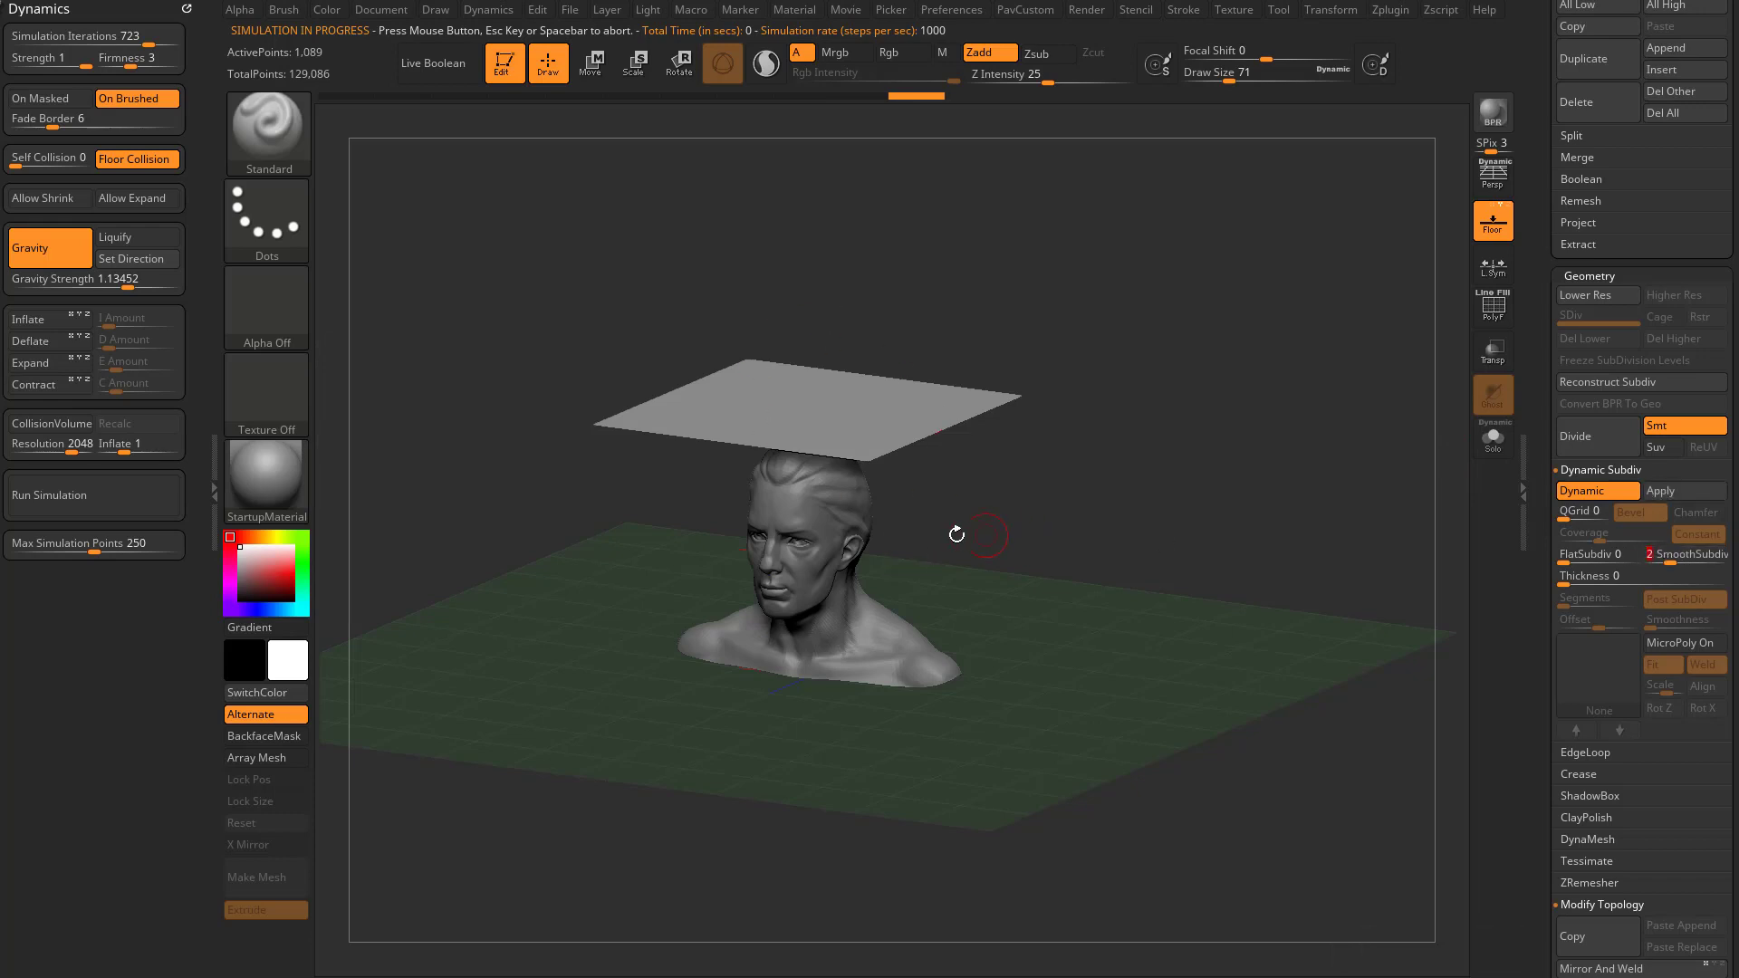
left_click(65, 432)
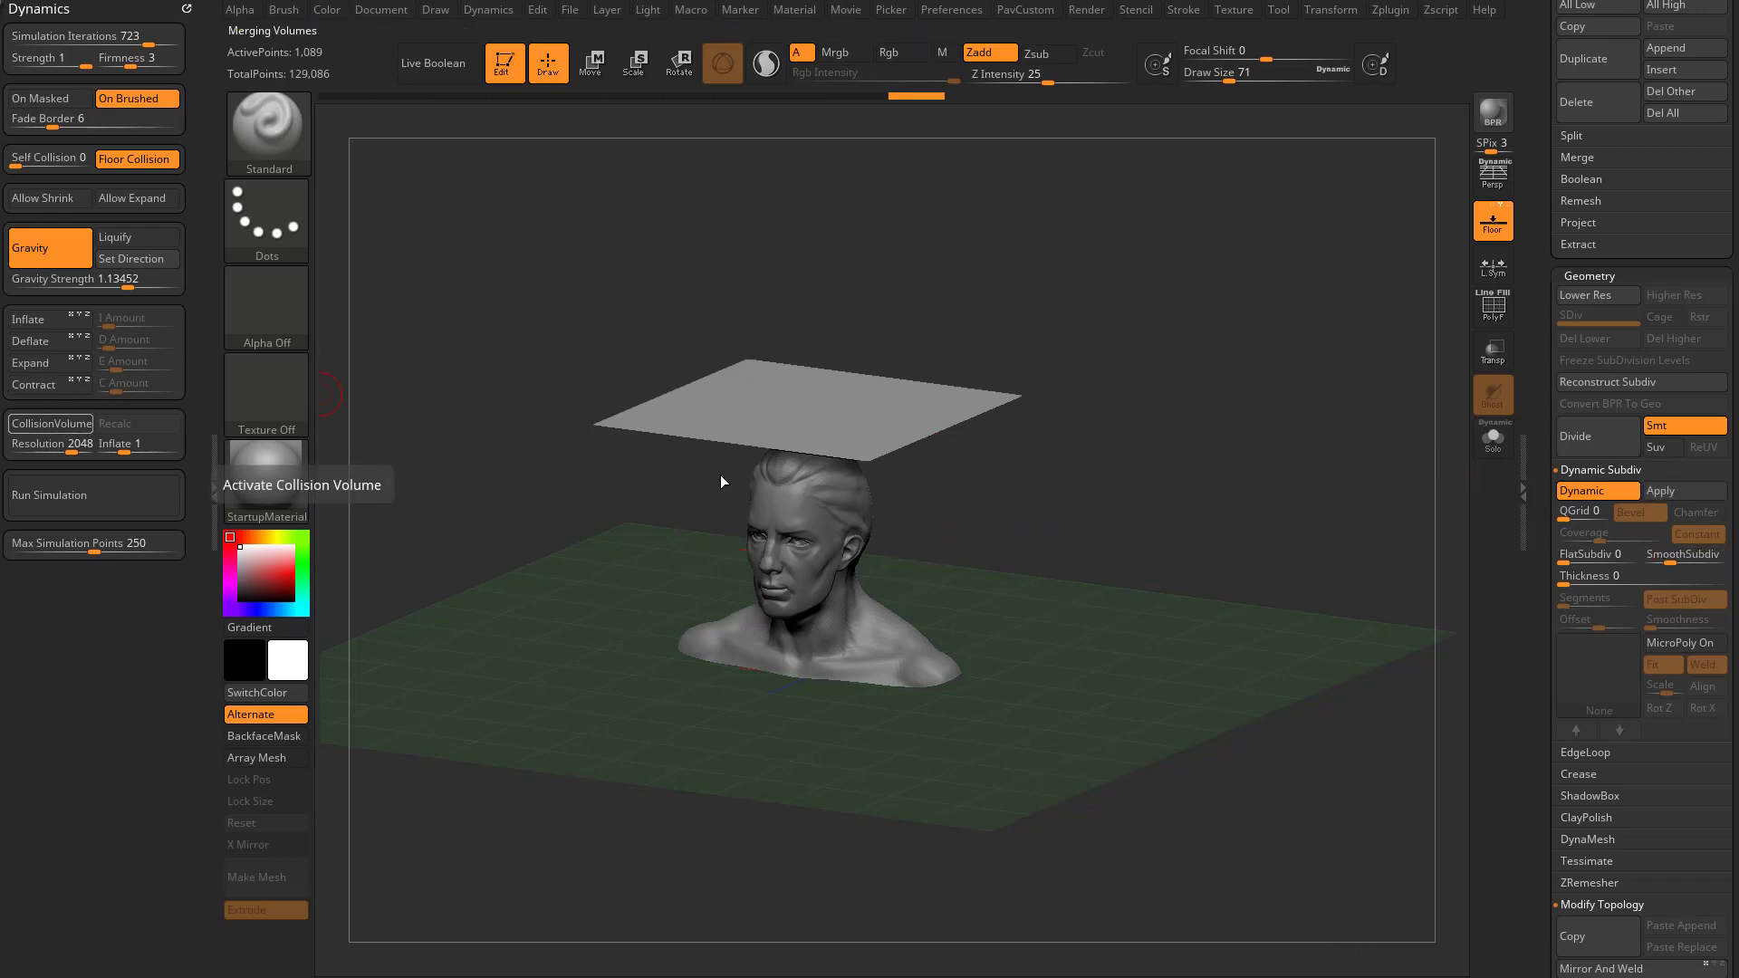
left_click(138, 495)
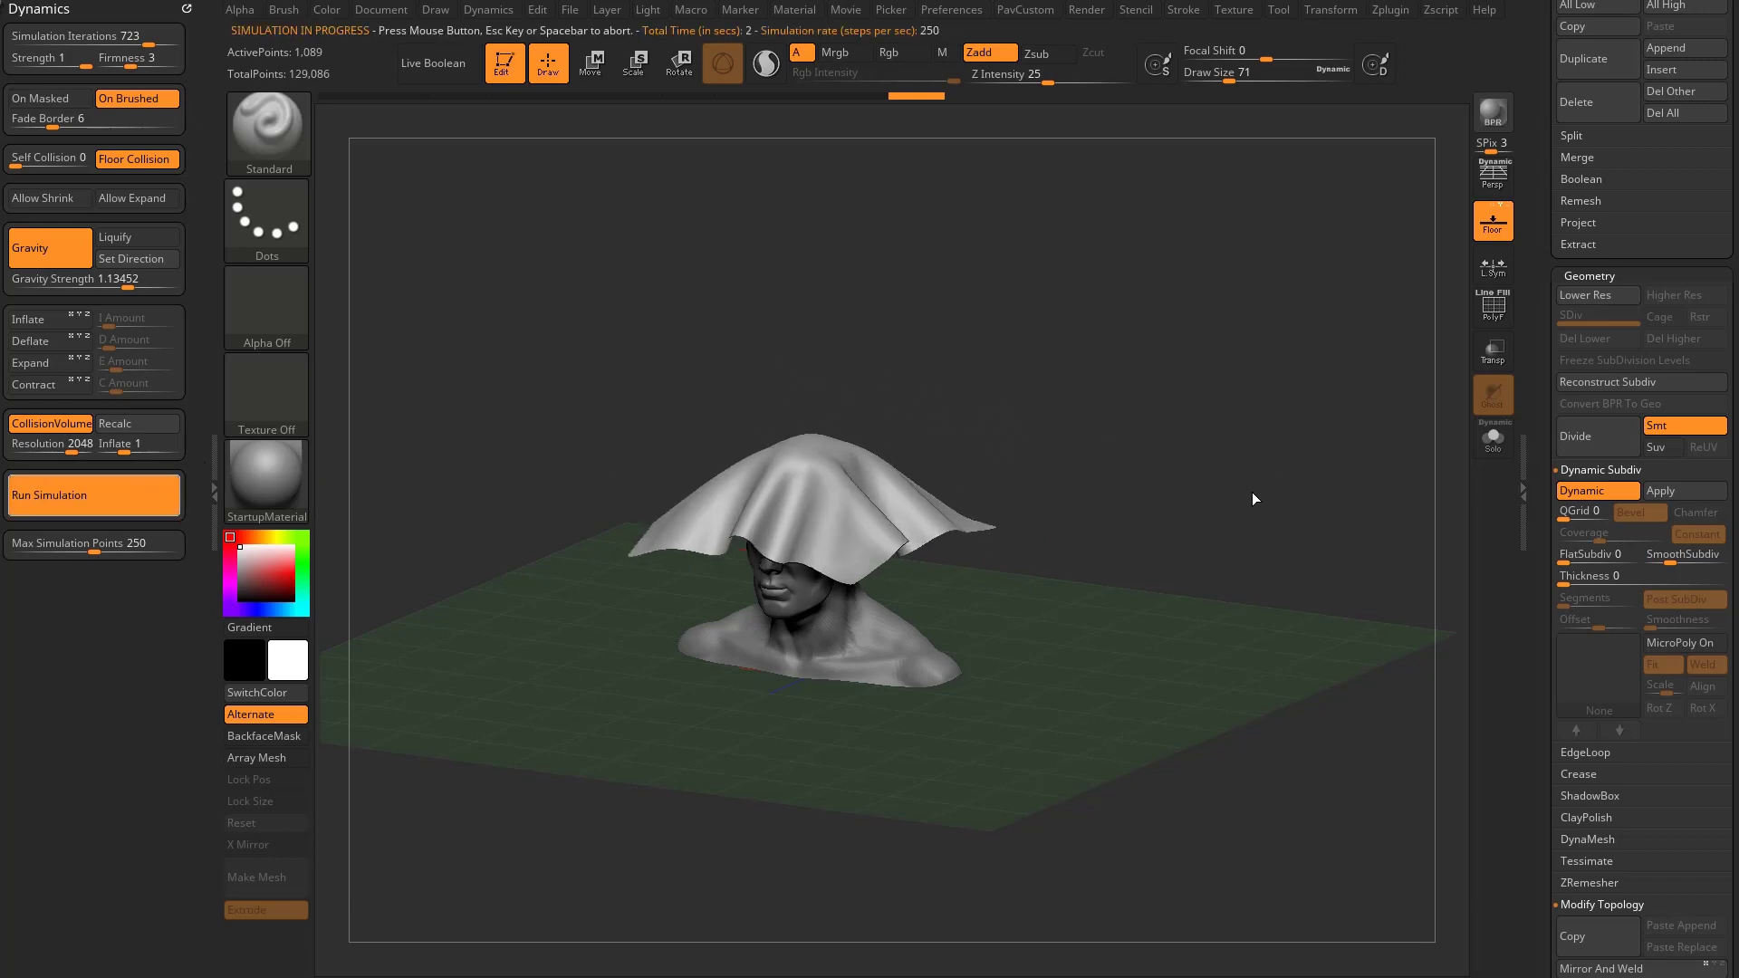
left_click_drag(1226, 501, 1203, 539)
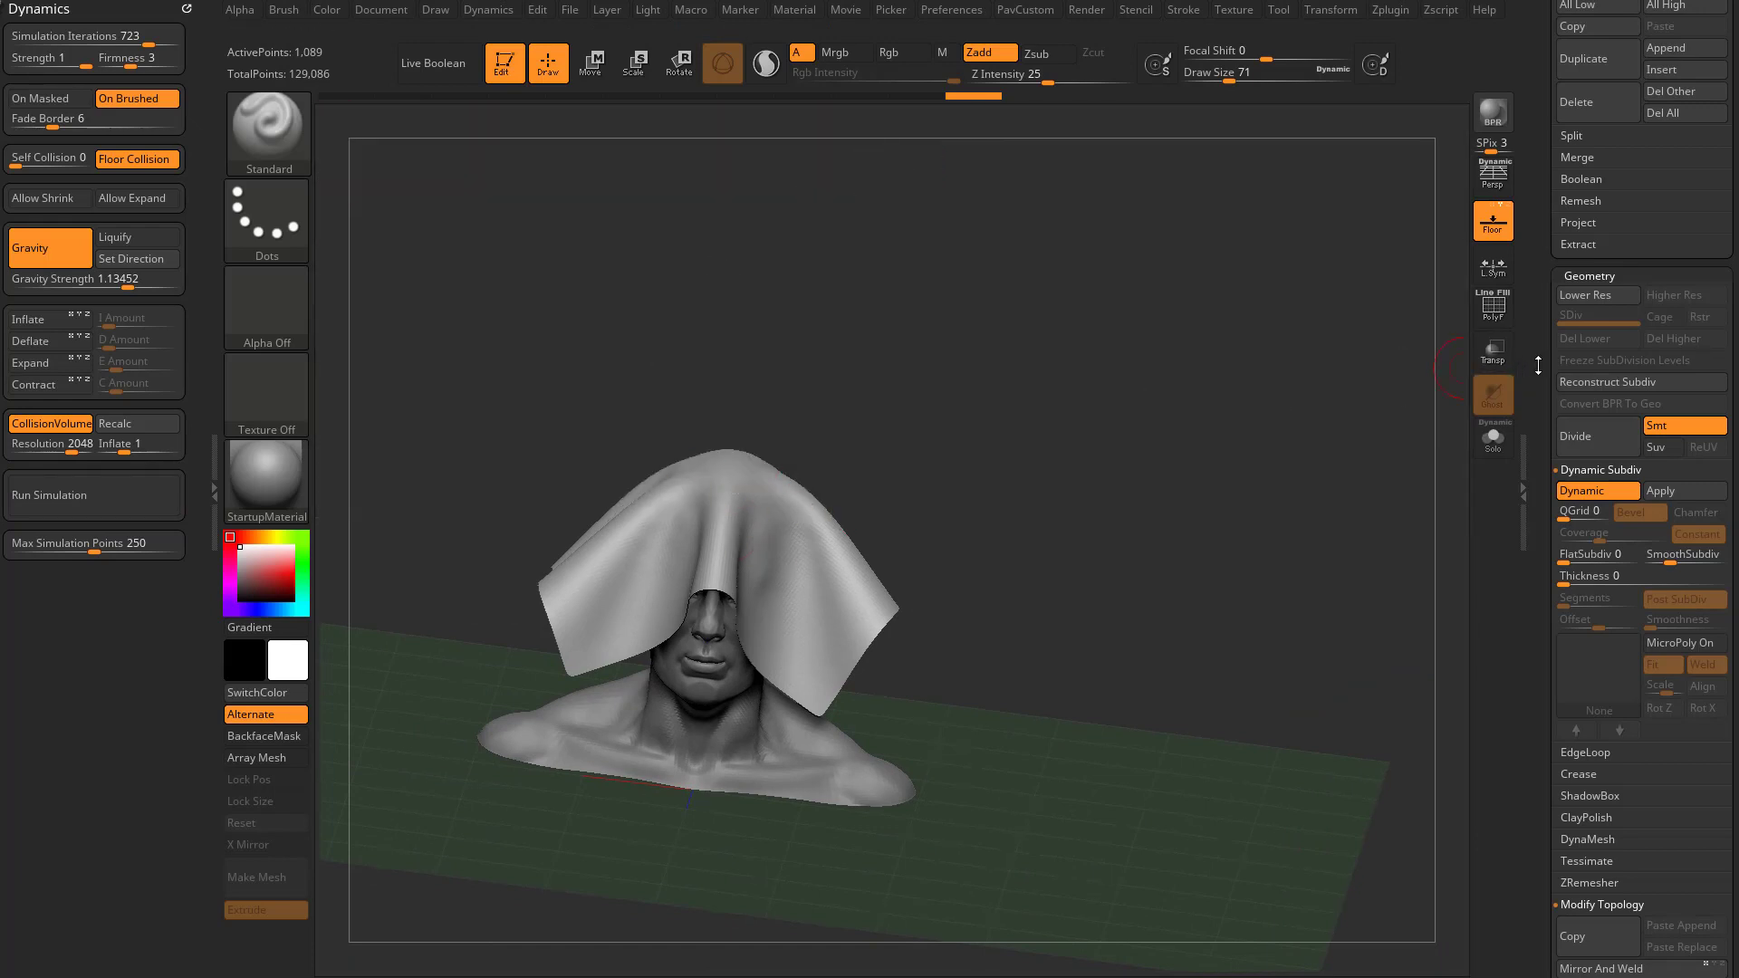
Load the tools of the red-dress figure project from the ZProjects folder and set the draw size to 37.
left_click_drag(1538, 366, 1530, 694)
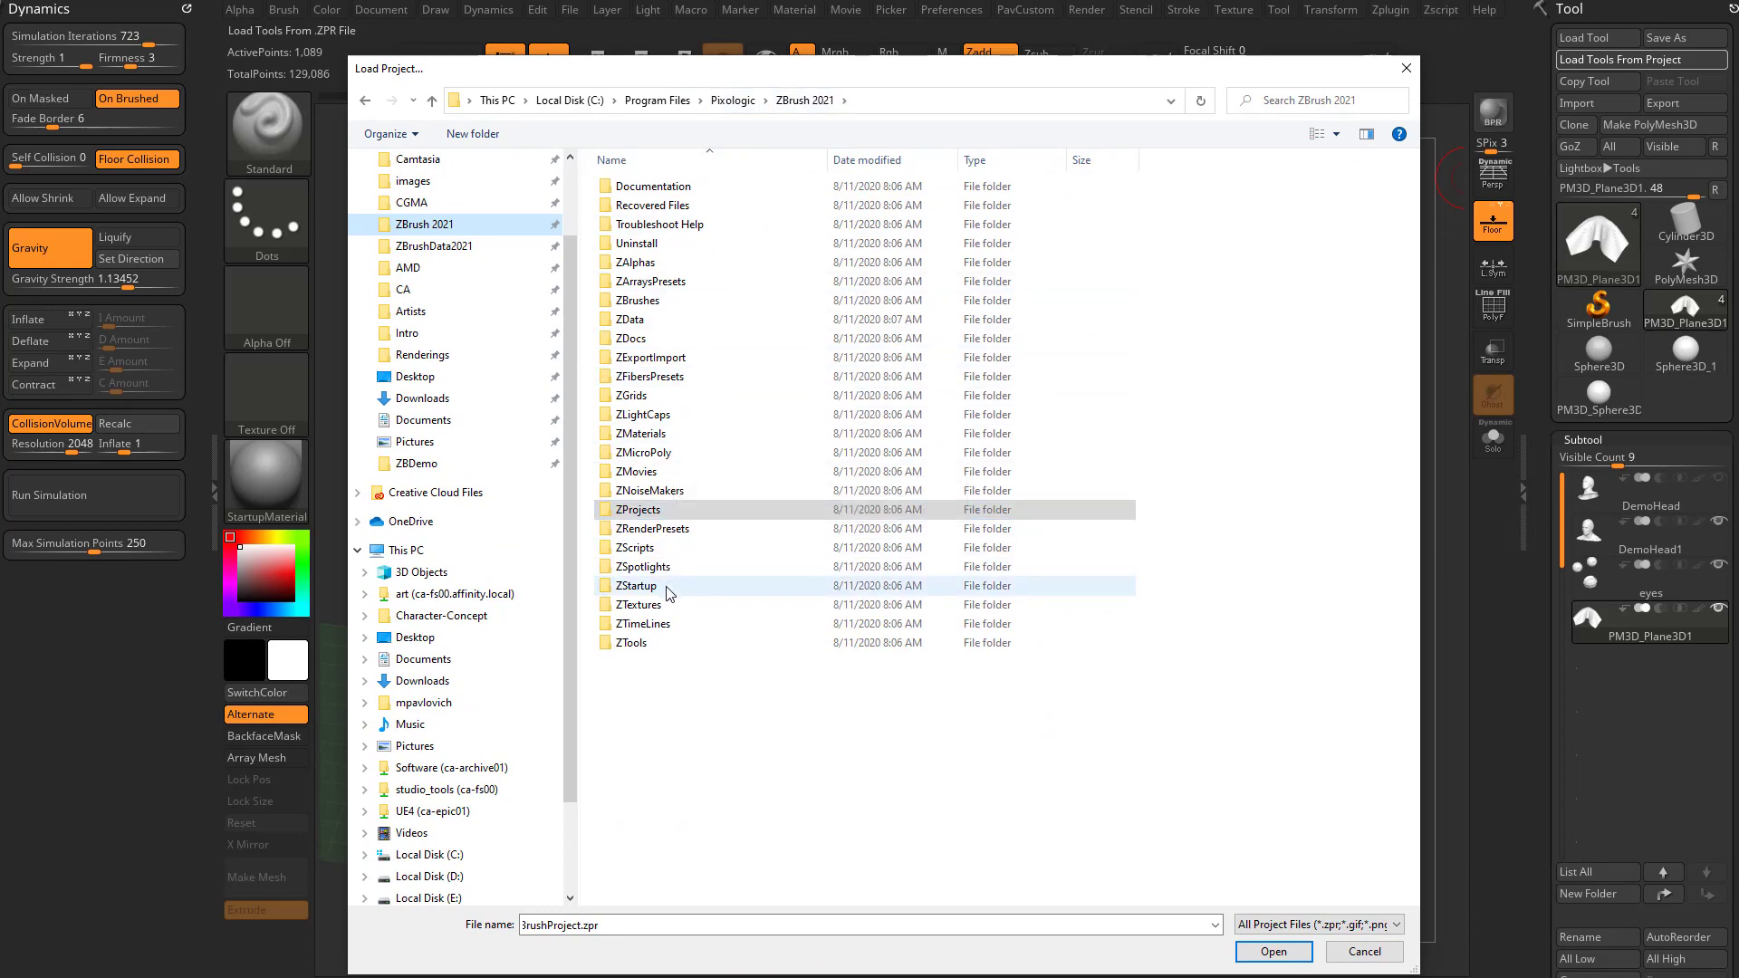
double_click(639, 510)
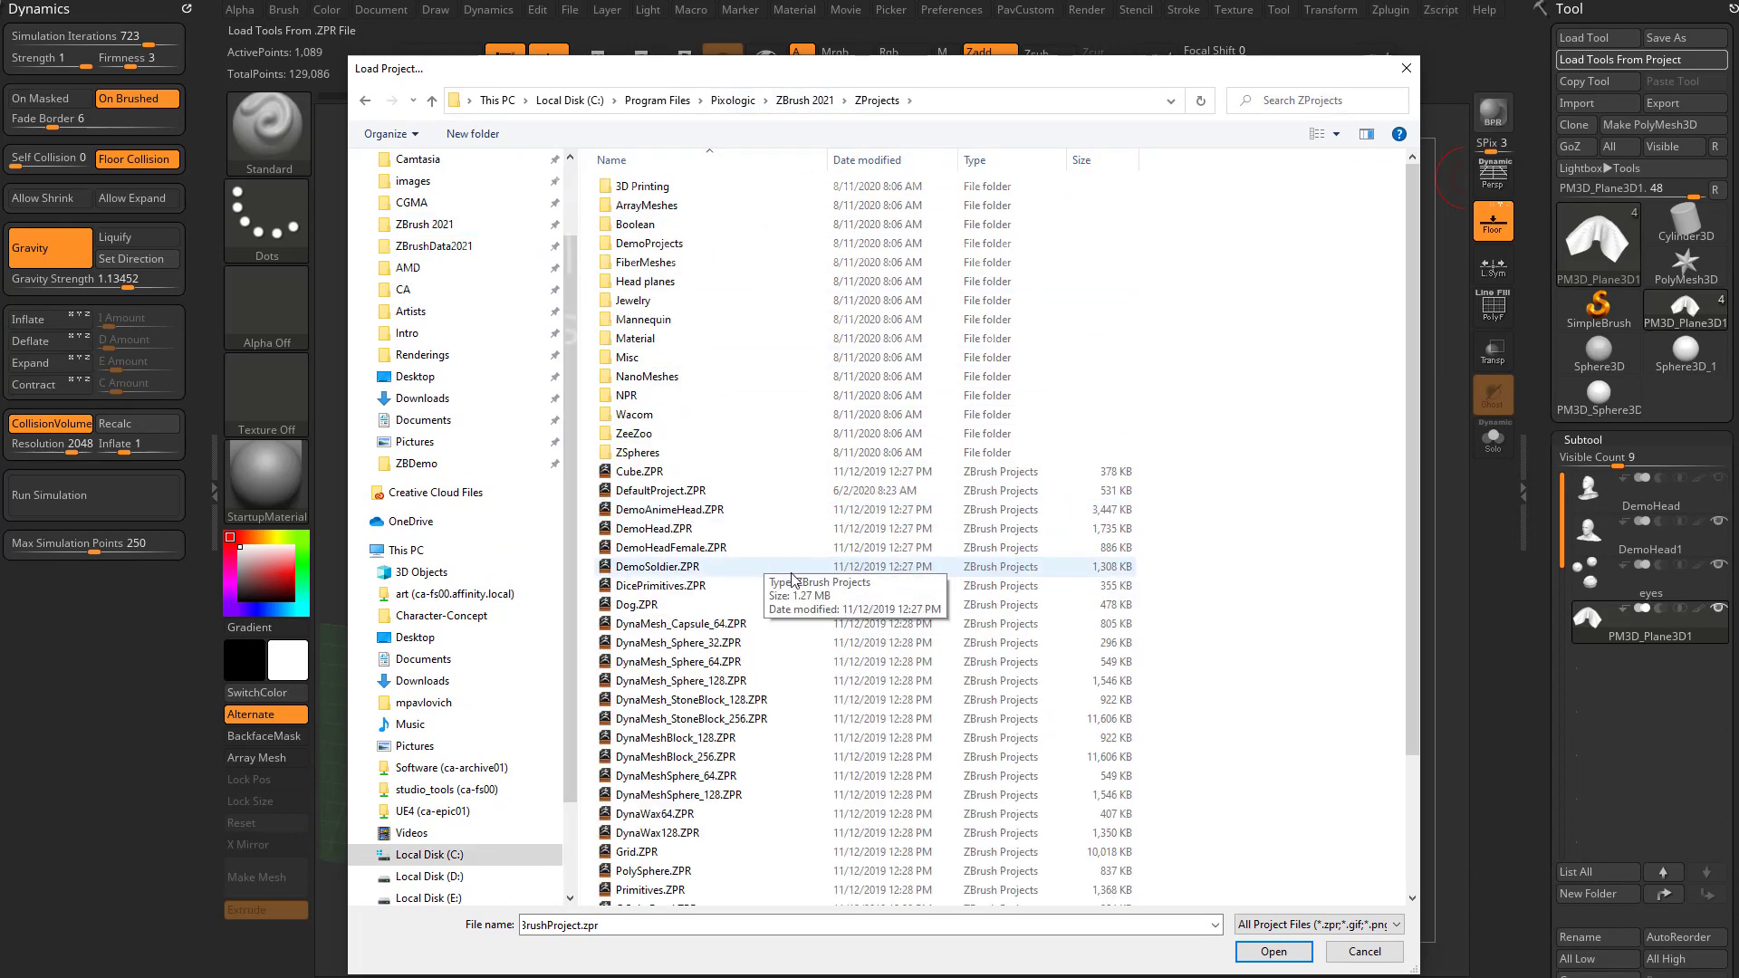
scroll(791, 573, "down", 3)
double_click(649, 800)
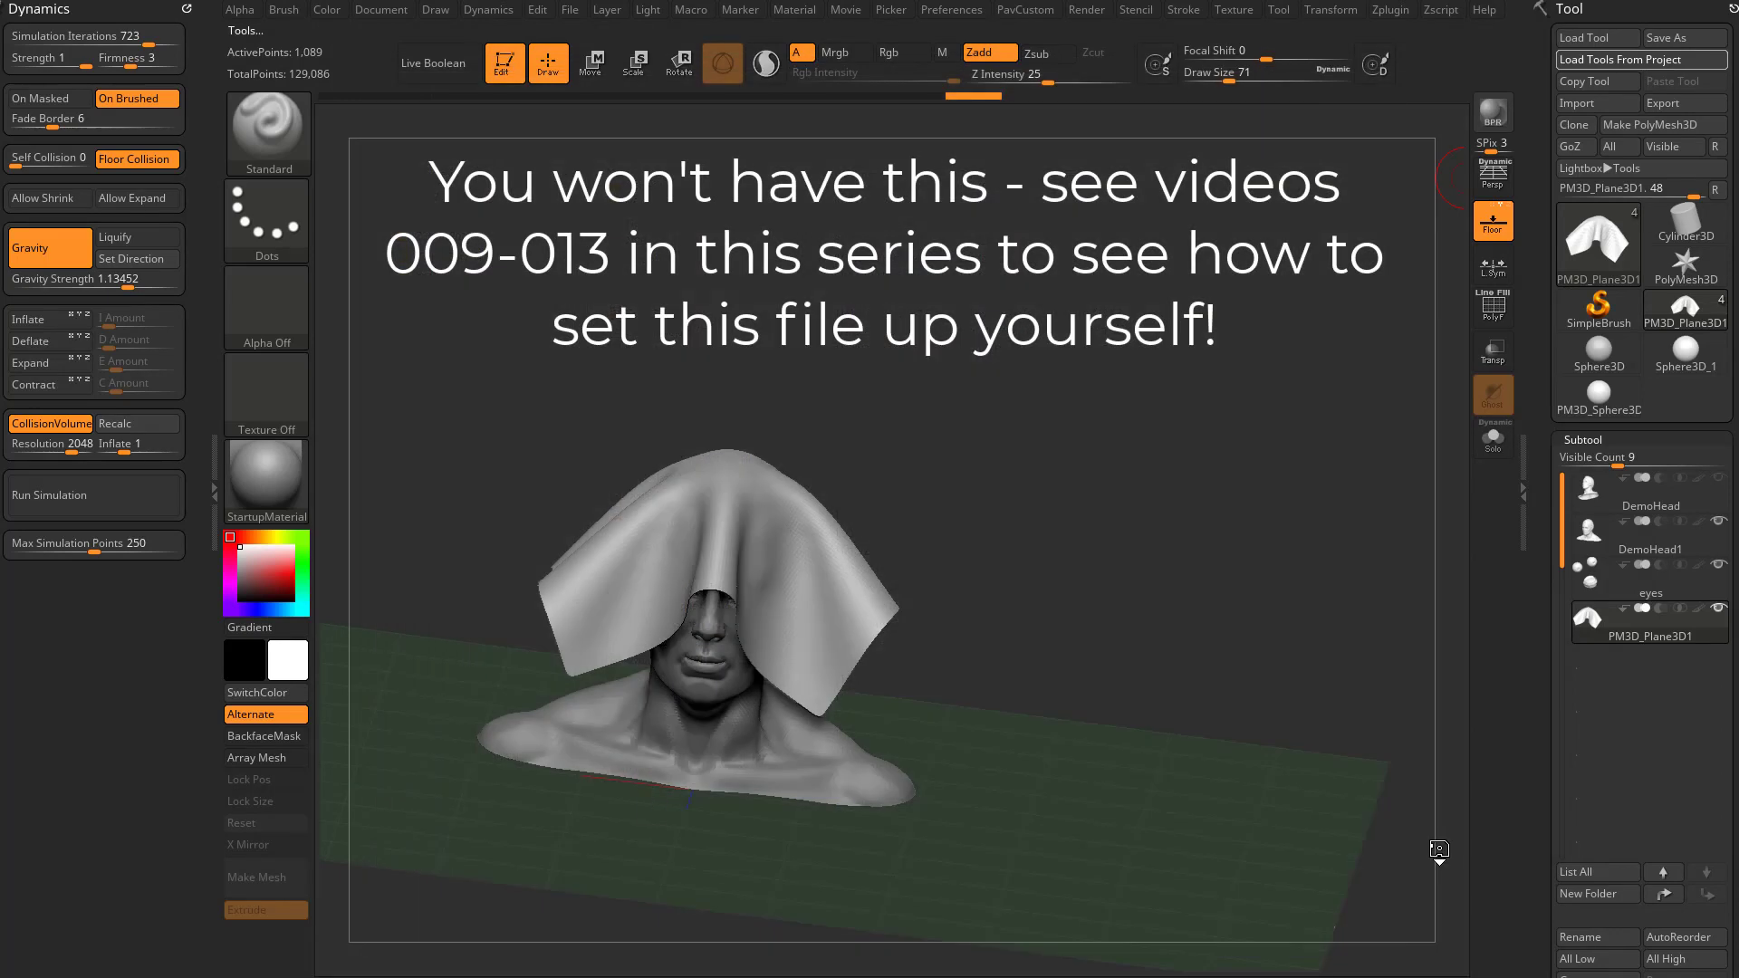
left_click_drag(986, 411, 1177, 399)
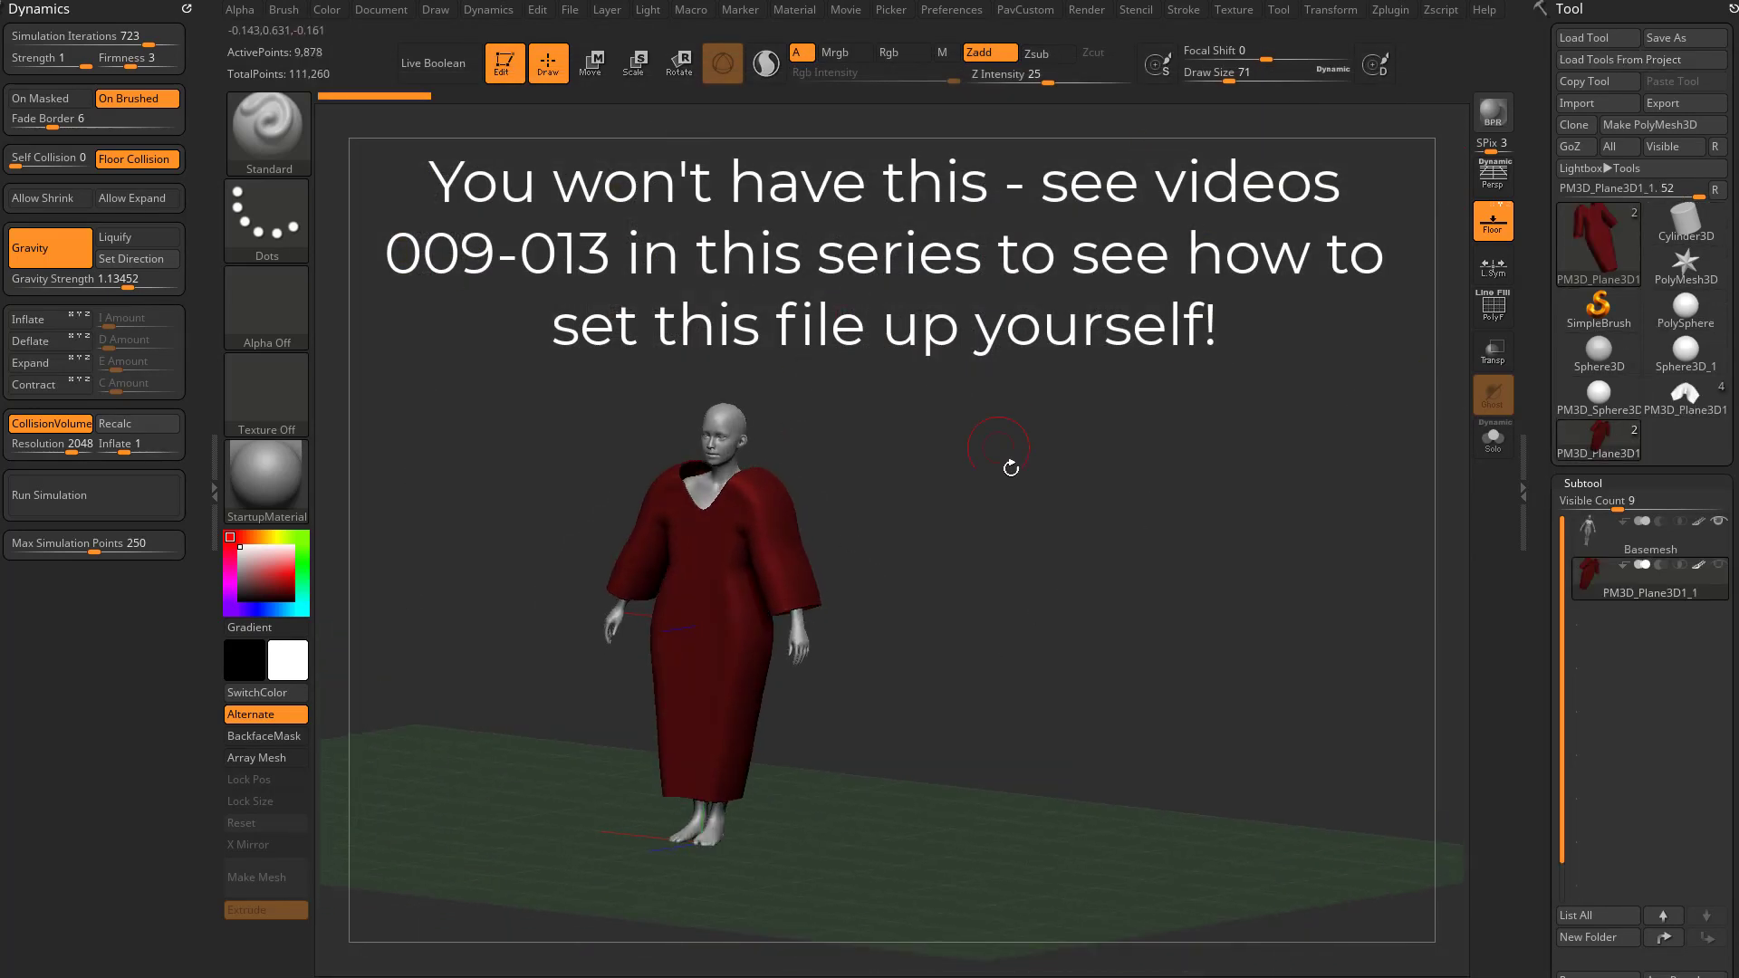
mouse_move(1010, 468)
left_mouse_down()
mouse_move(1102, 393)
mouse_move(1183, 501)
mouse_move(915, 402)
left_mouse_up()
key("s")
left_click(1146, 510)
left_click_drag(1200, 464, 1408, 489)
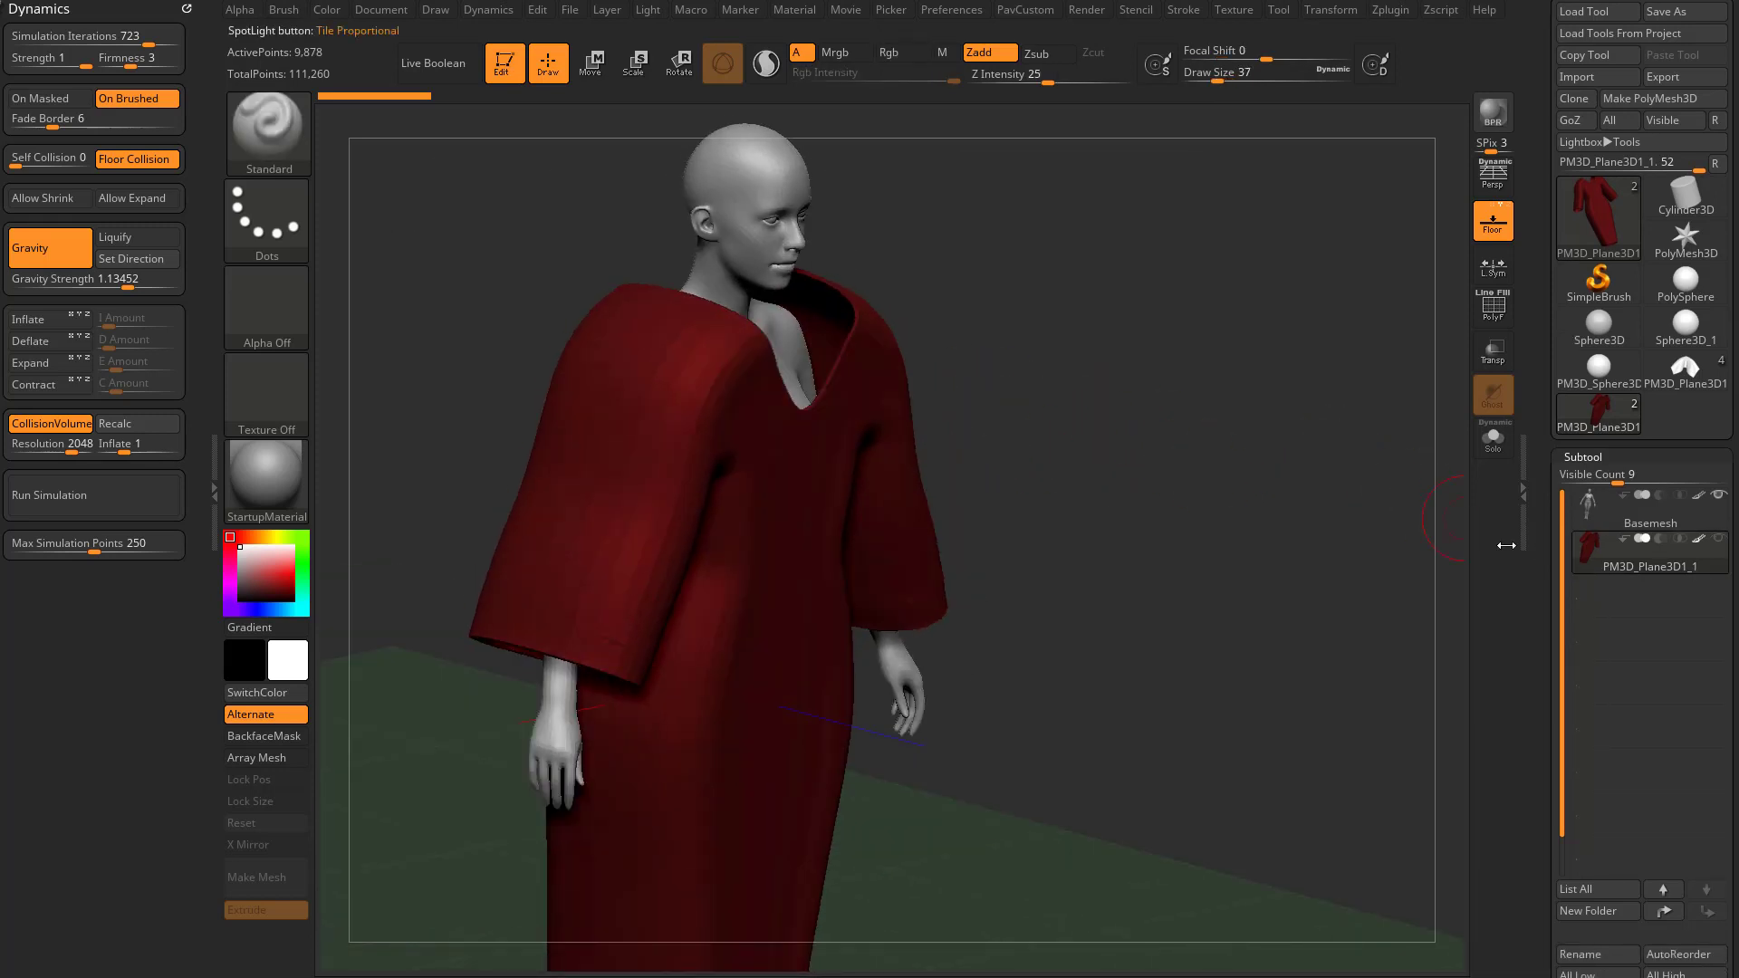
Turn off Gravity and Floor Collision and turn on Contract for the red dress.
left_click(51, 252)
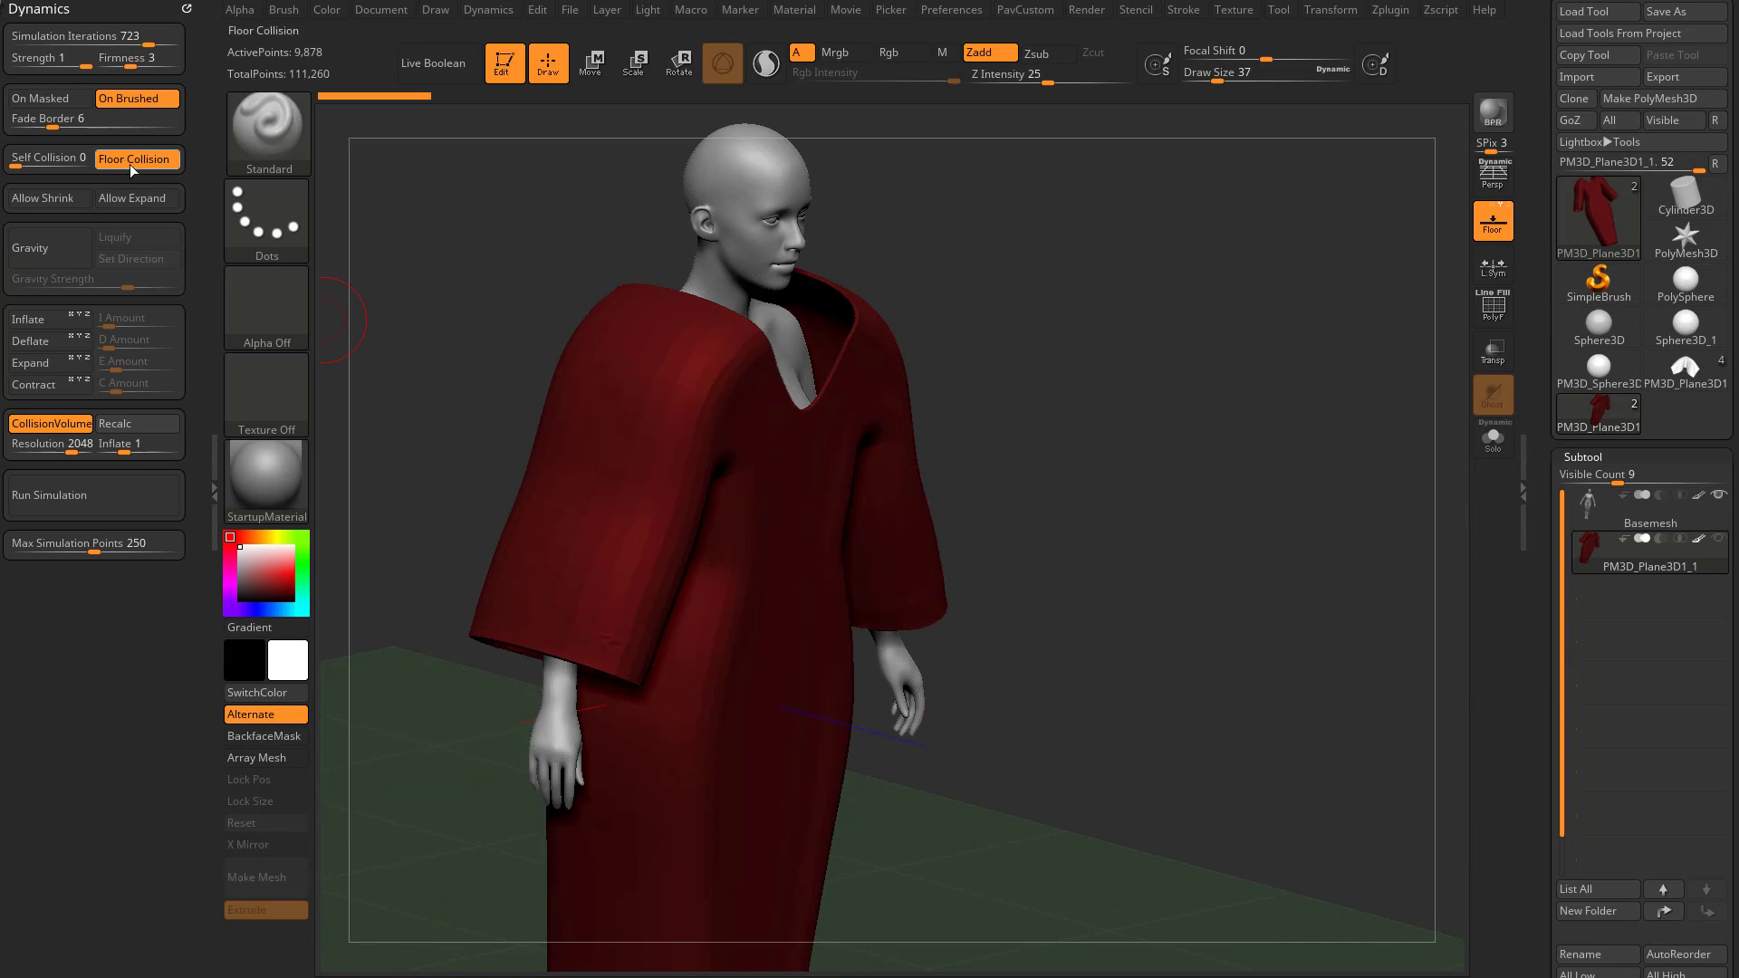
left_click(134, 165)
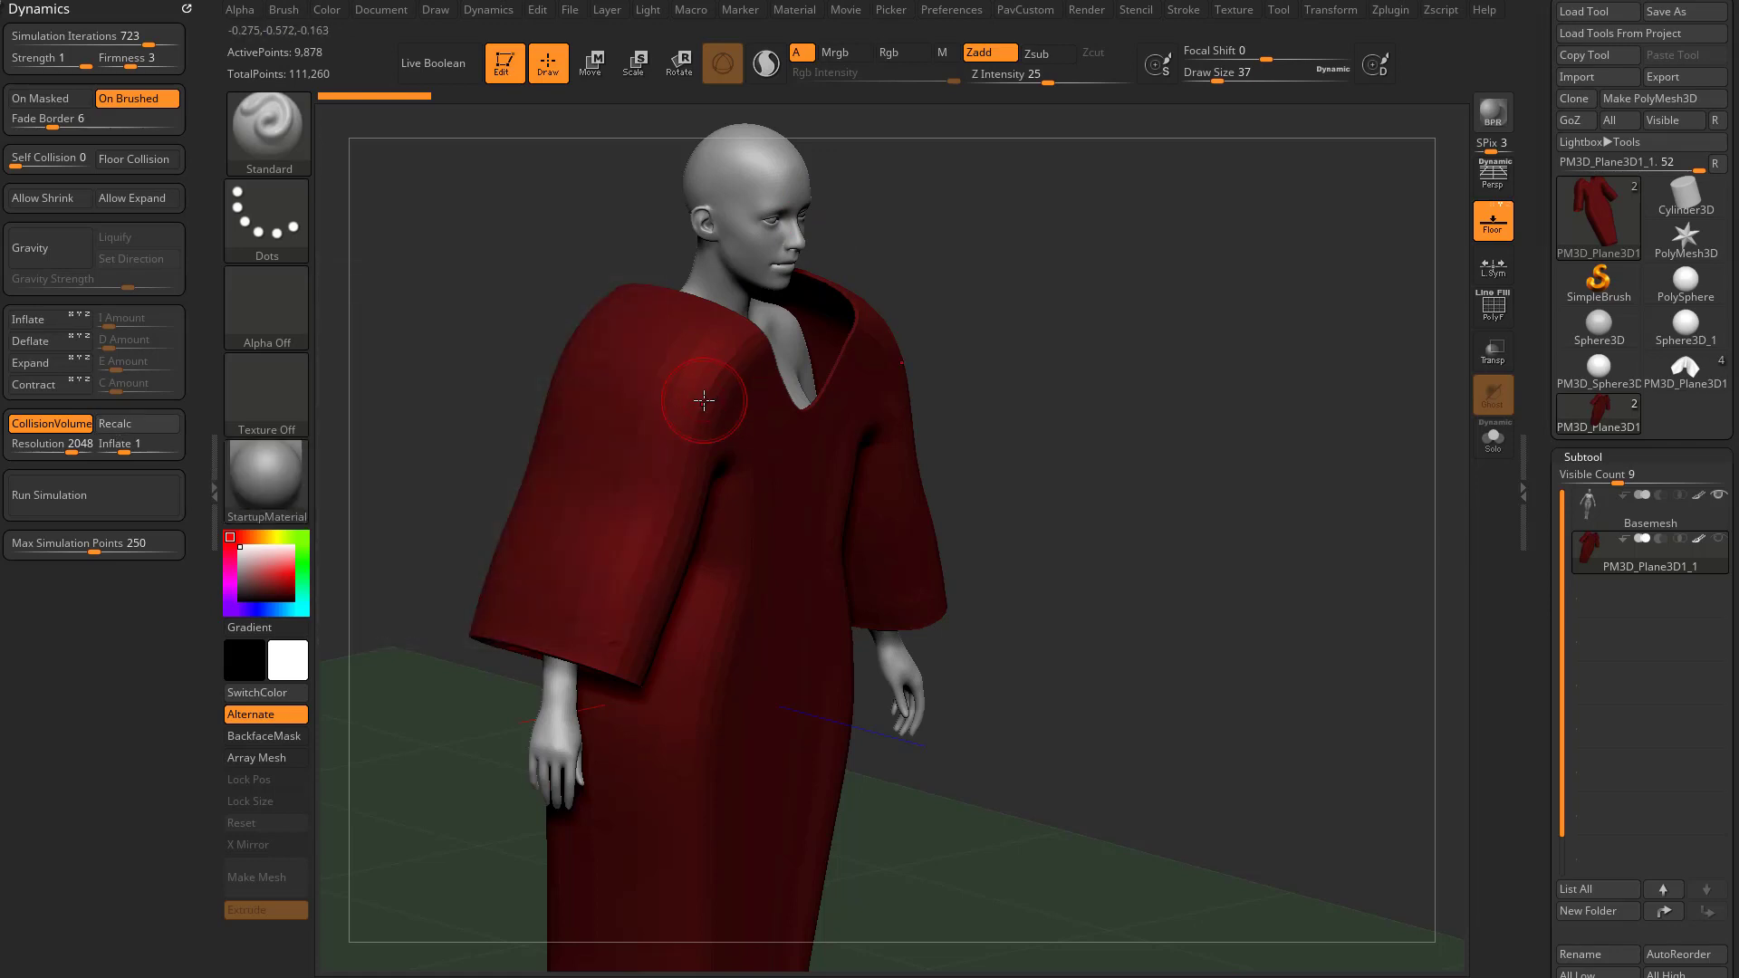
left_click(60, 387)
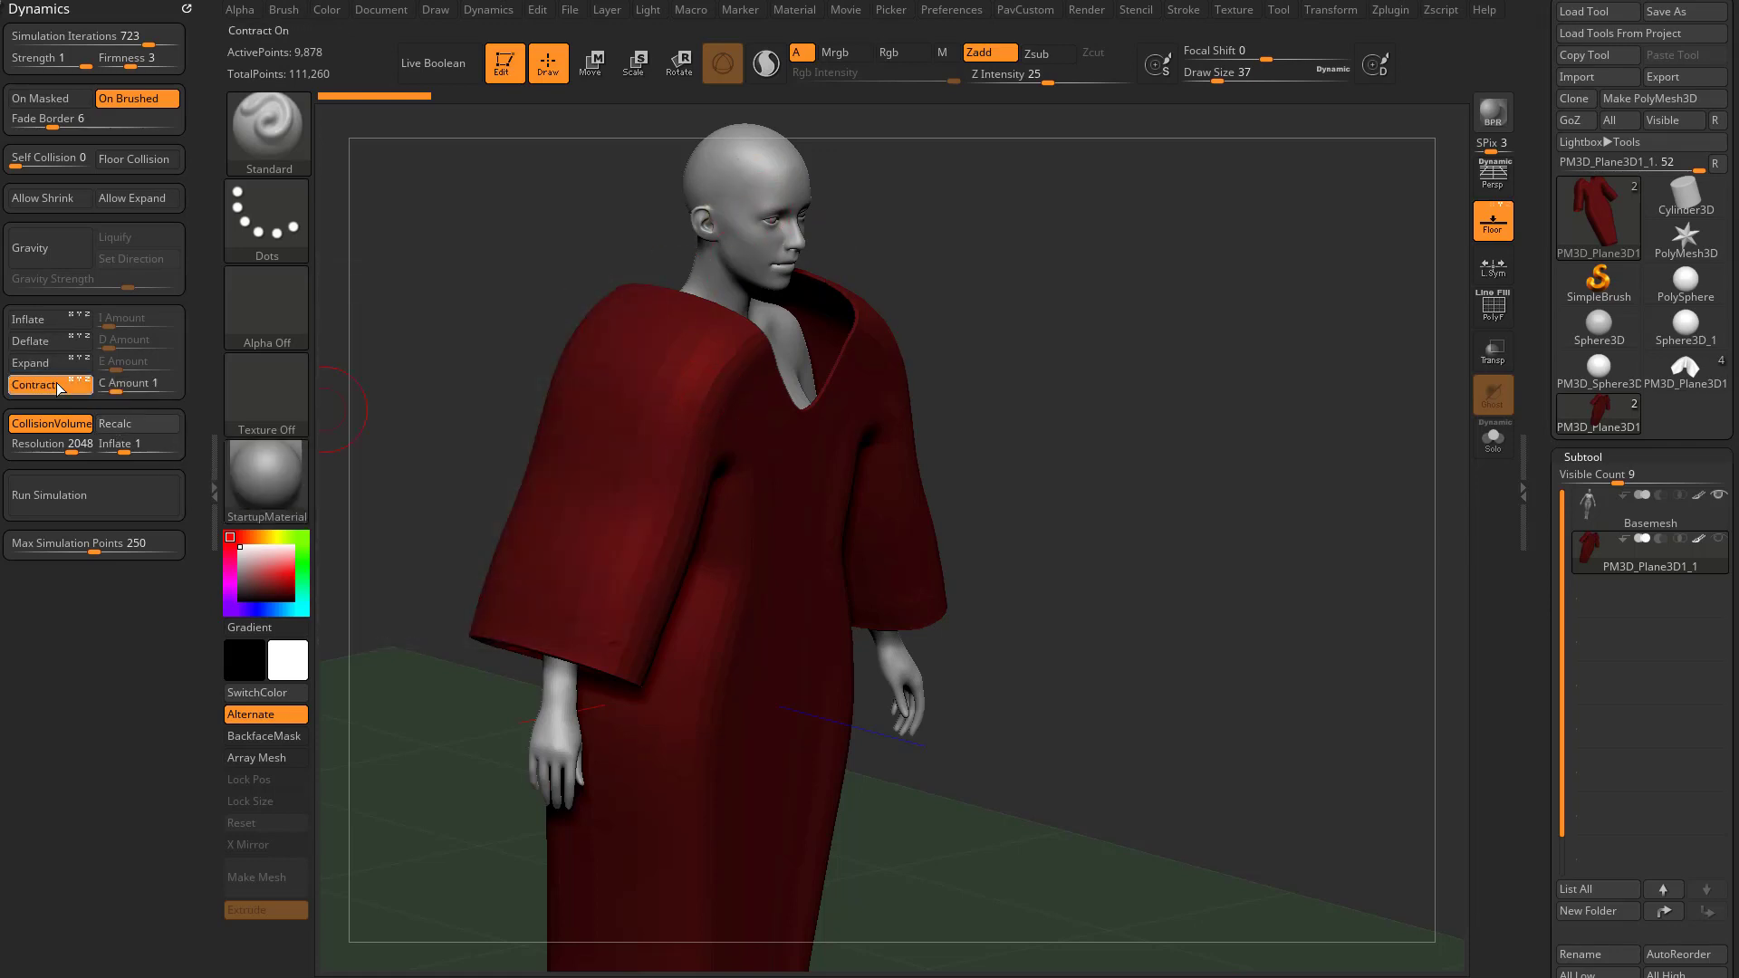
Run the simulation with Contract to shrink the dress onto the body and stop it once it fits.
left_click_drag(489, 439, 983, 452)
left_click(141, 496)
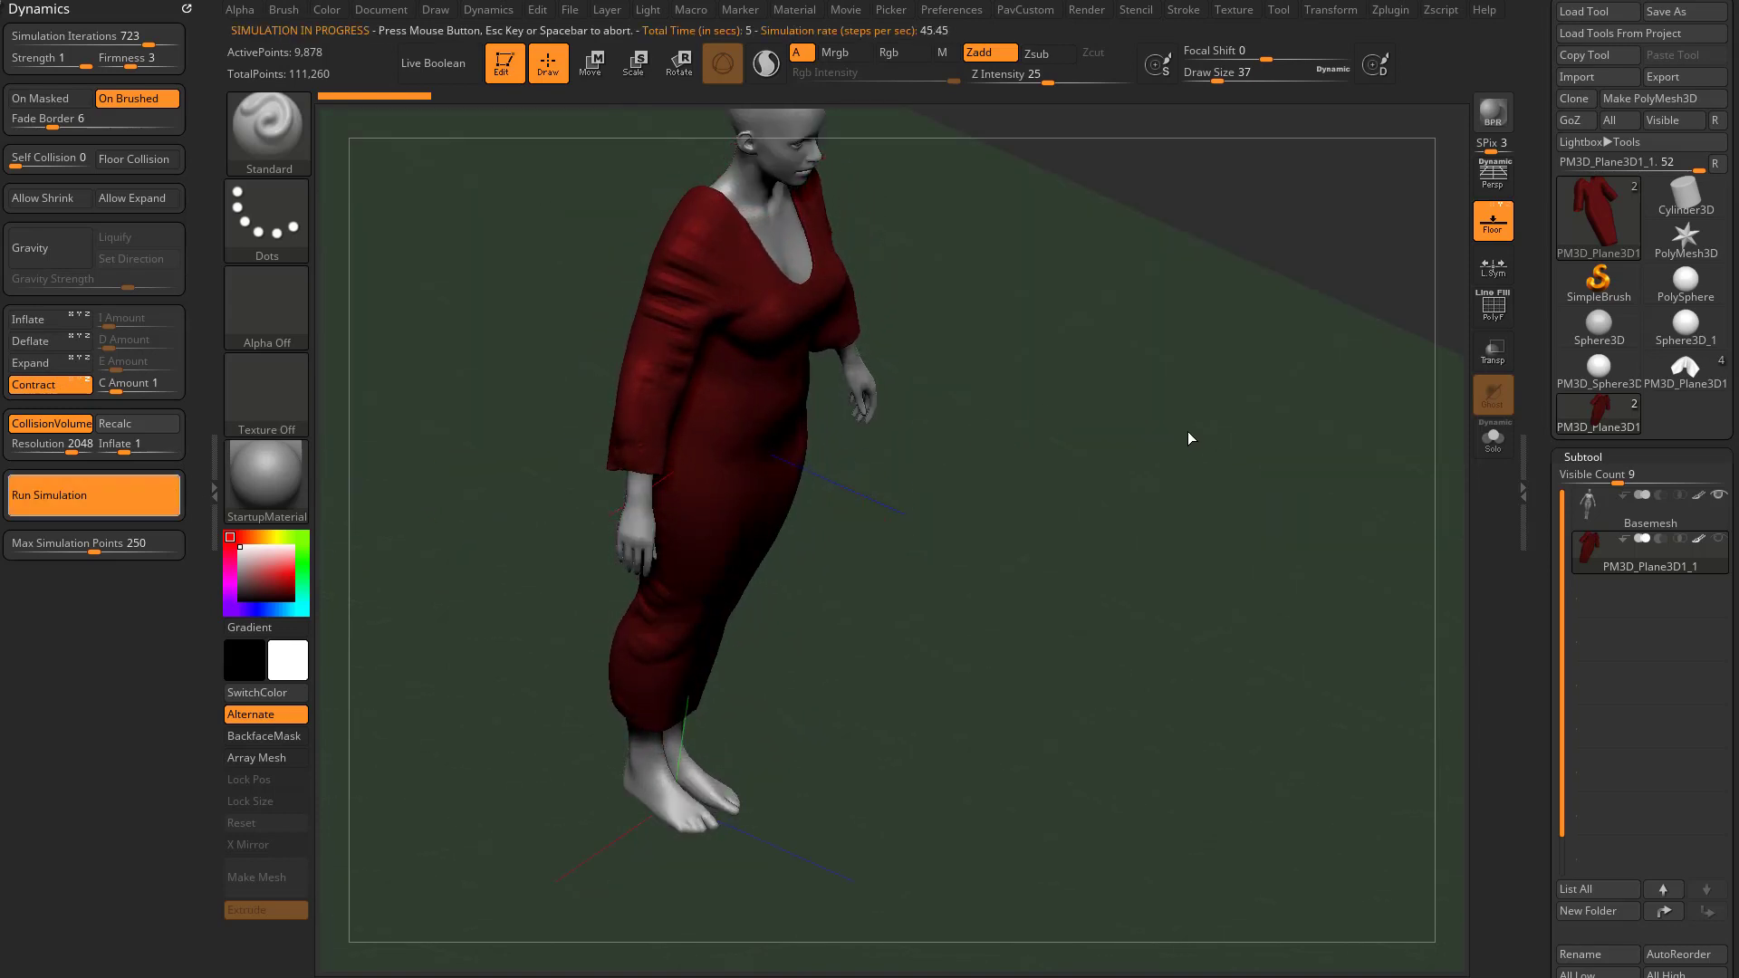
left_click(1165, 430)
left_click_drag(1169, 377, 1100, 427)
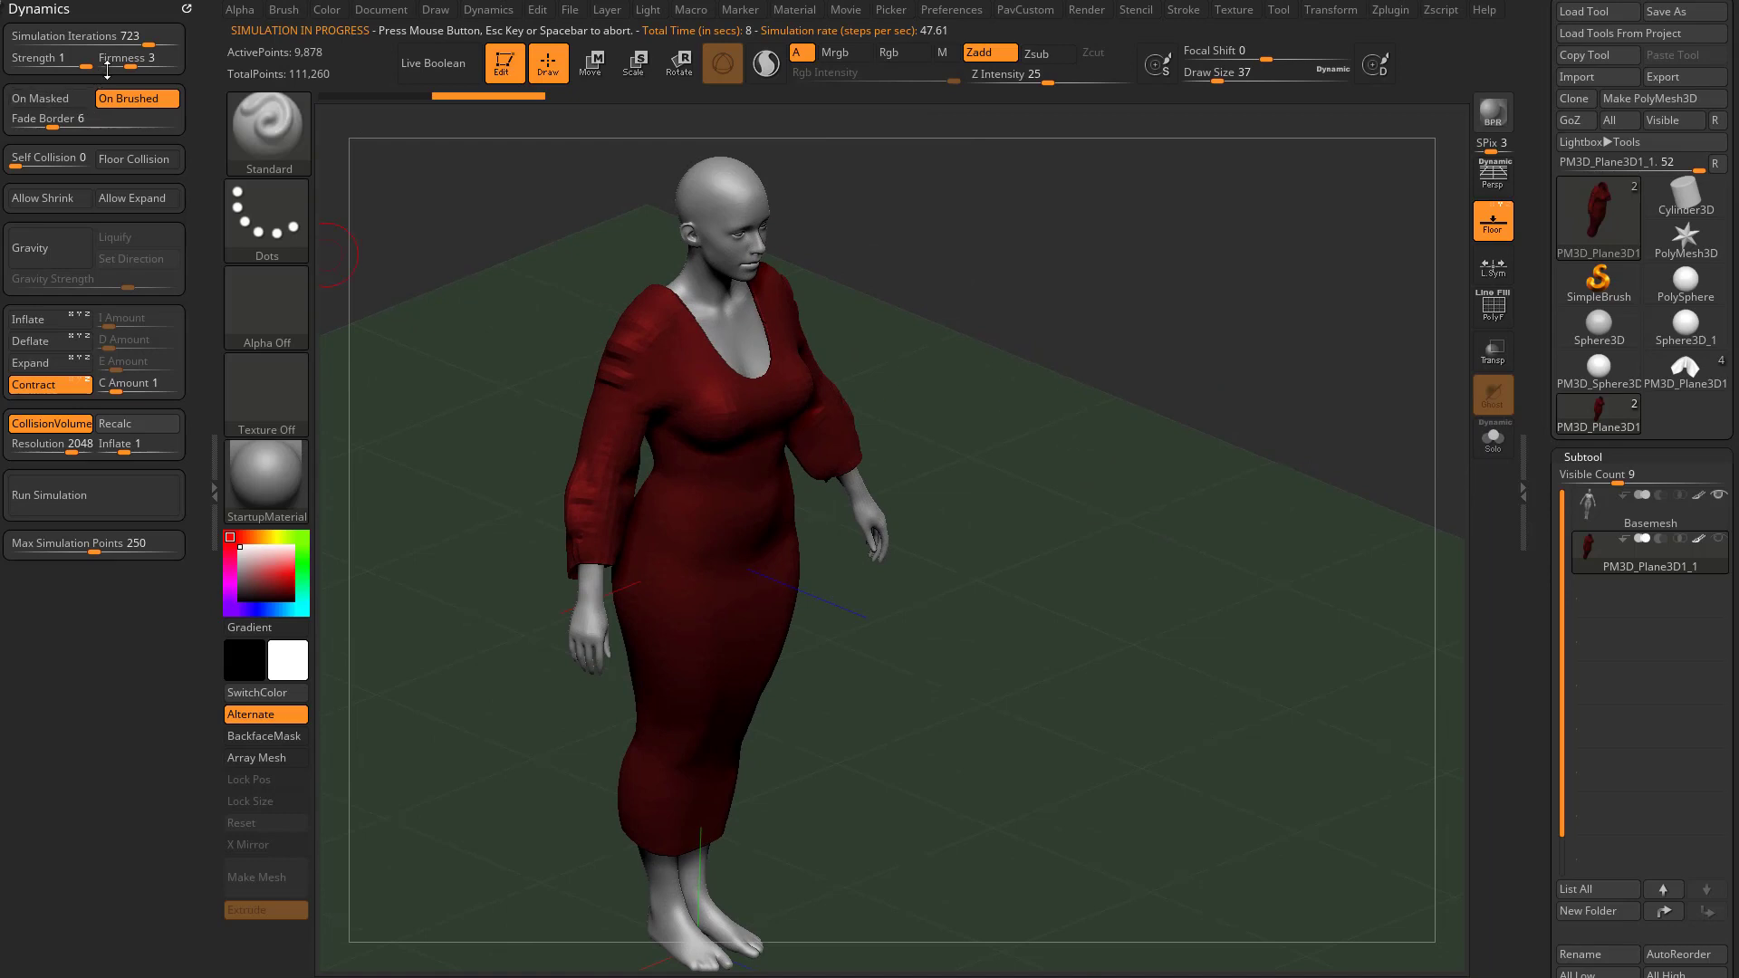
left_click(140, 42)
Set the Dynamic Subdiv smoothness of the dress to 100.
mouse_move(1132, 589)
left_mouse_down("alt")
mouse_move(1156, 532)
mouse_move(1208, 489)
mouse_move(1168, 497)
mouse_move(1165, 466)
left_mouse_up("alt")
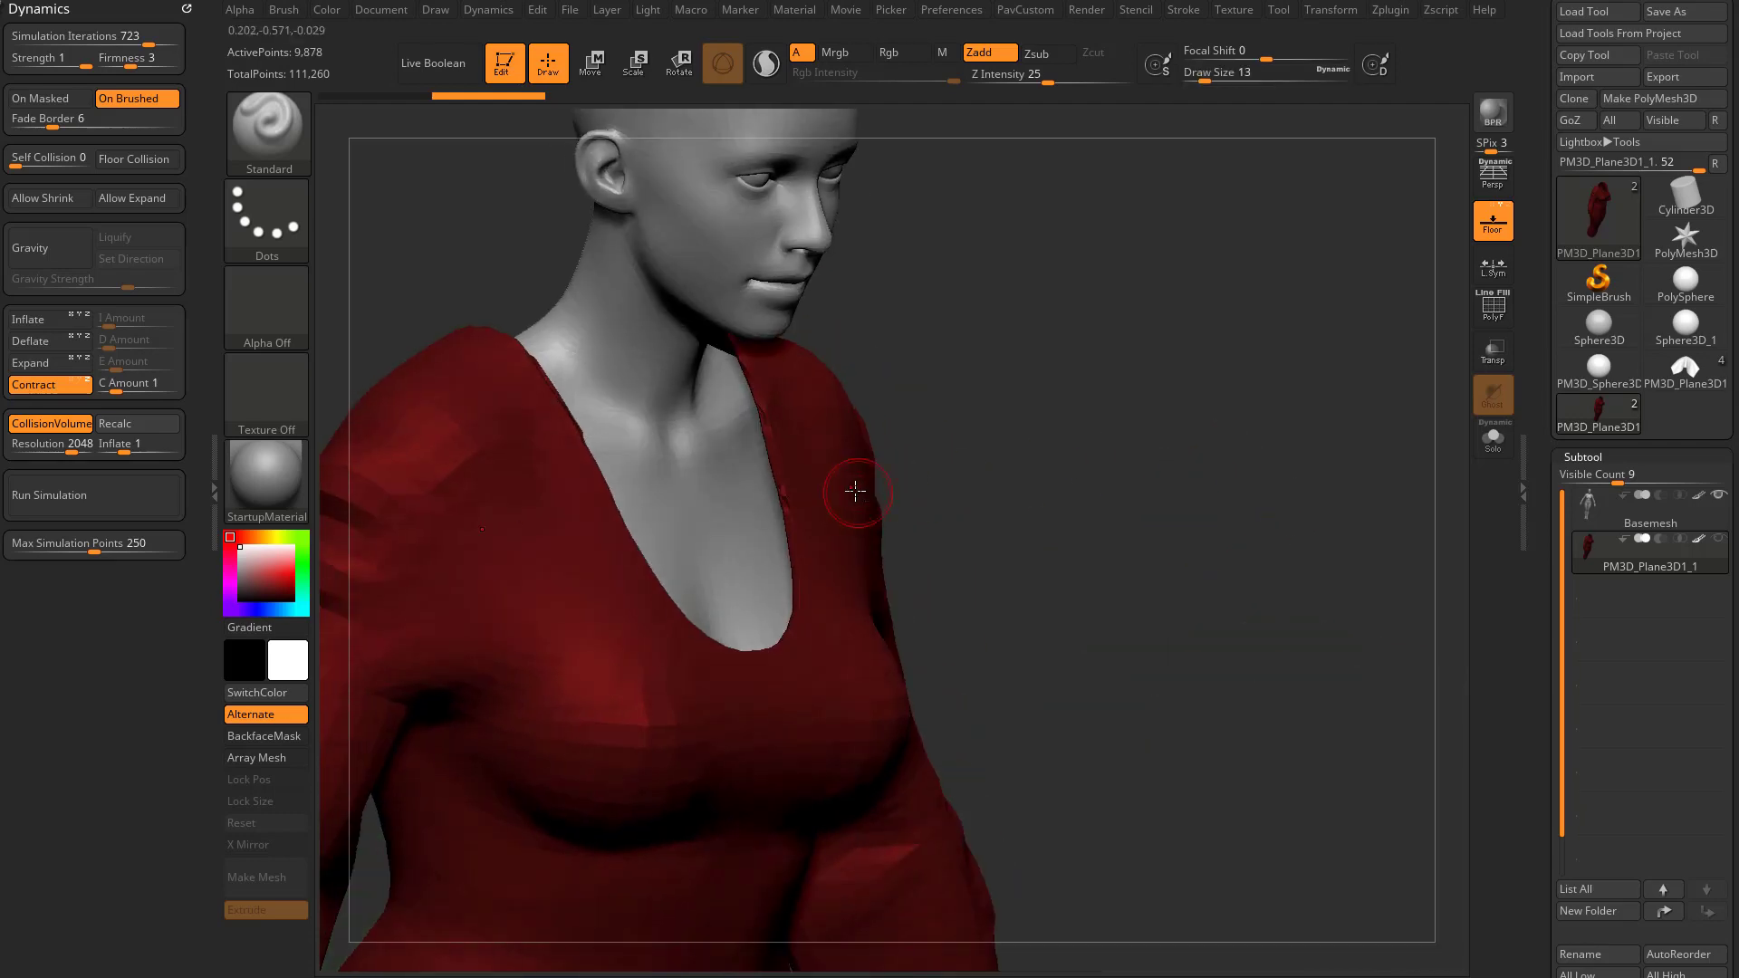
scroll(1534, 554, "down", 10)
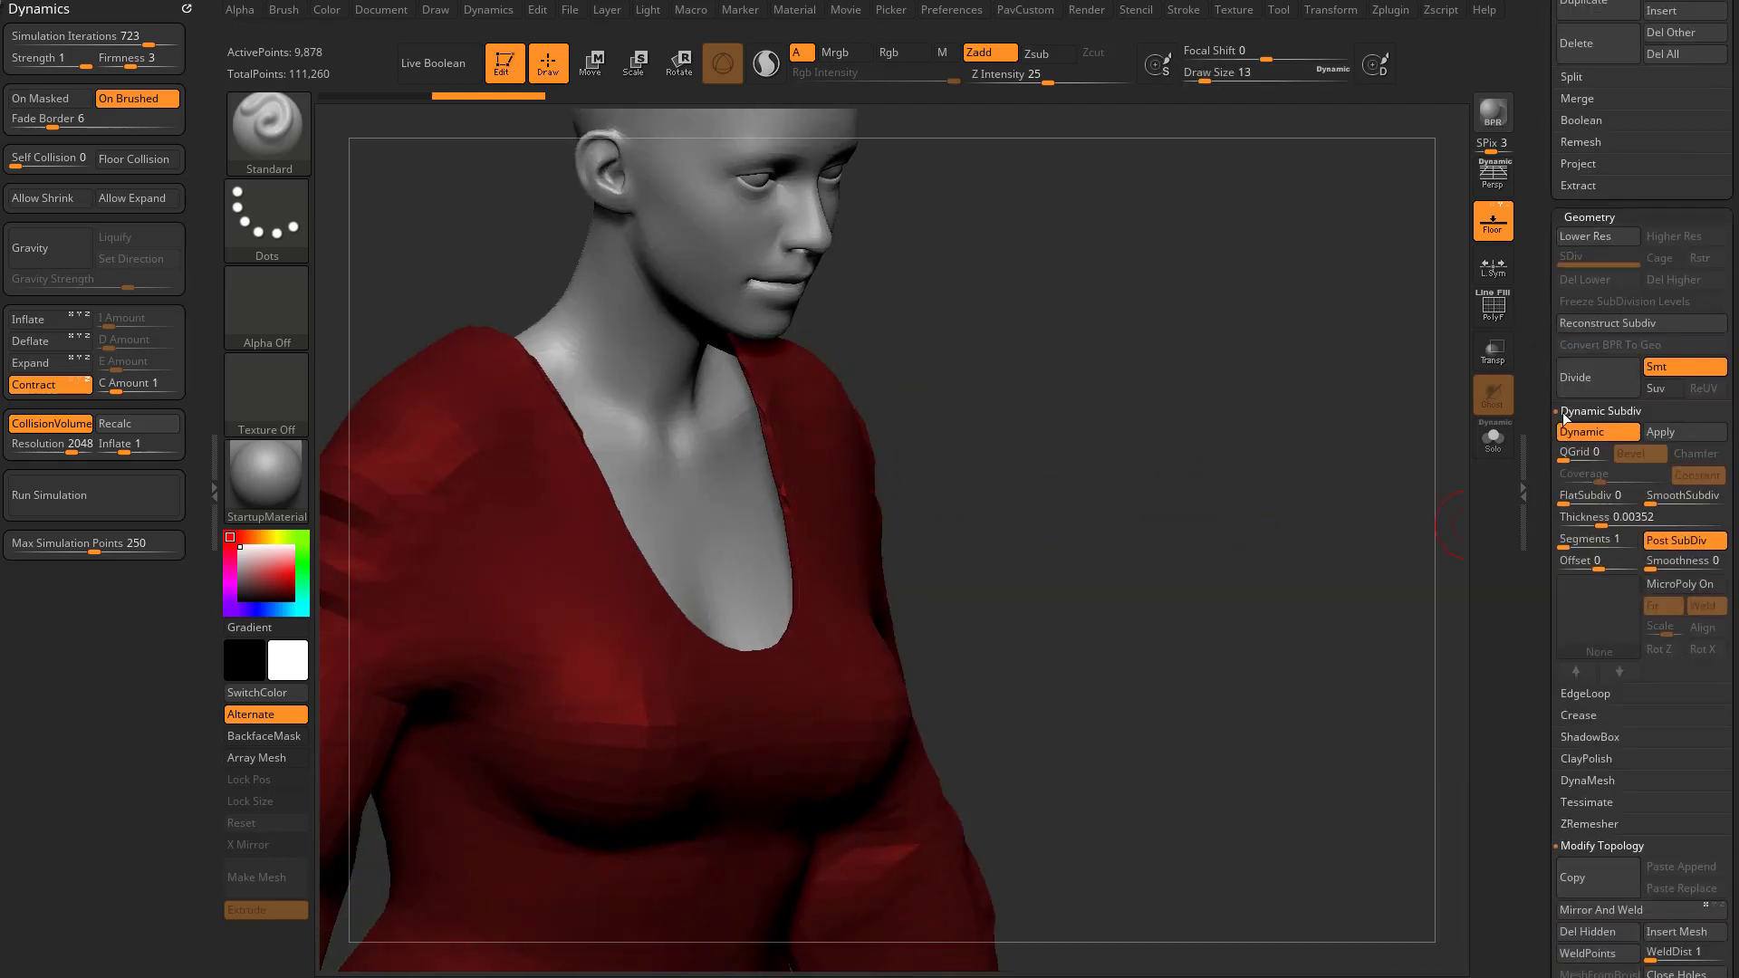
left_click_drag(1658, 562, 1708, 561)
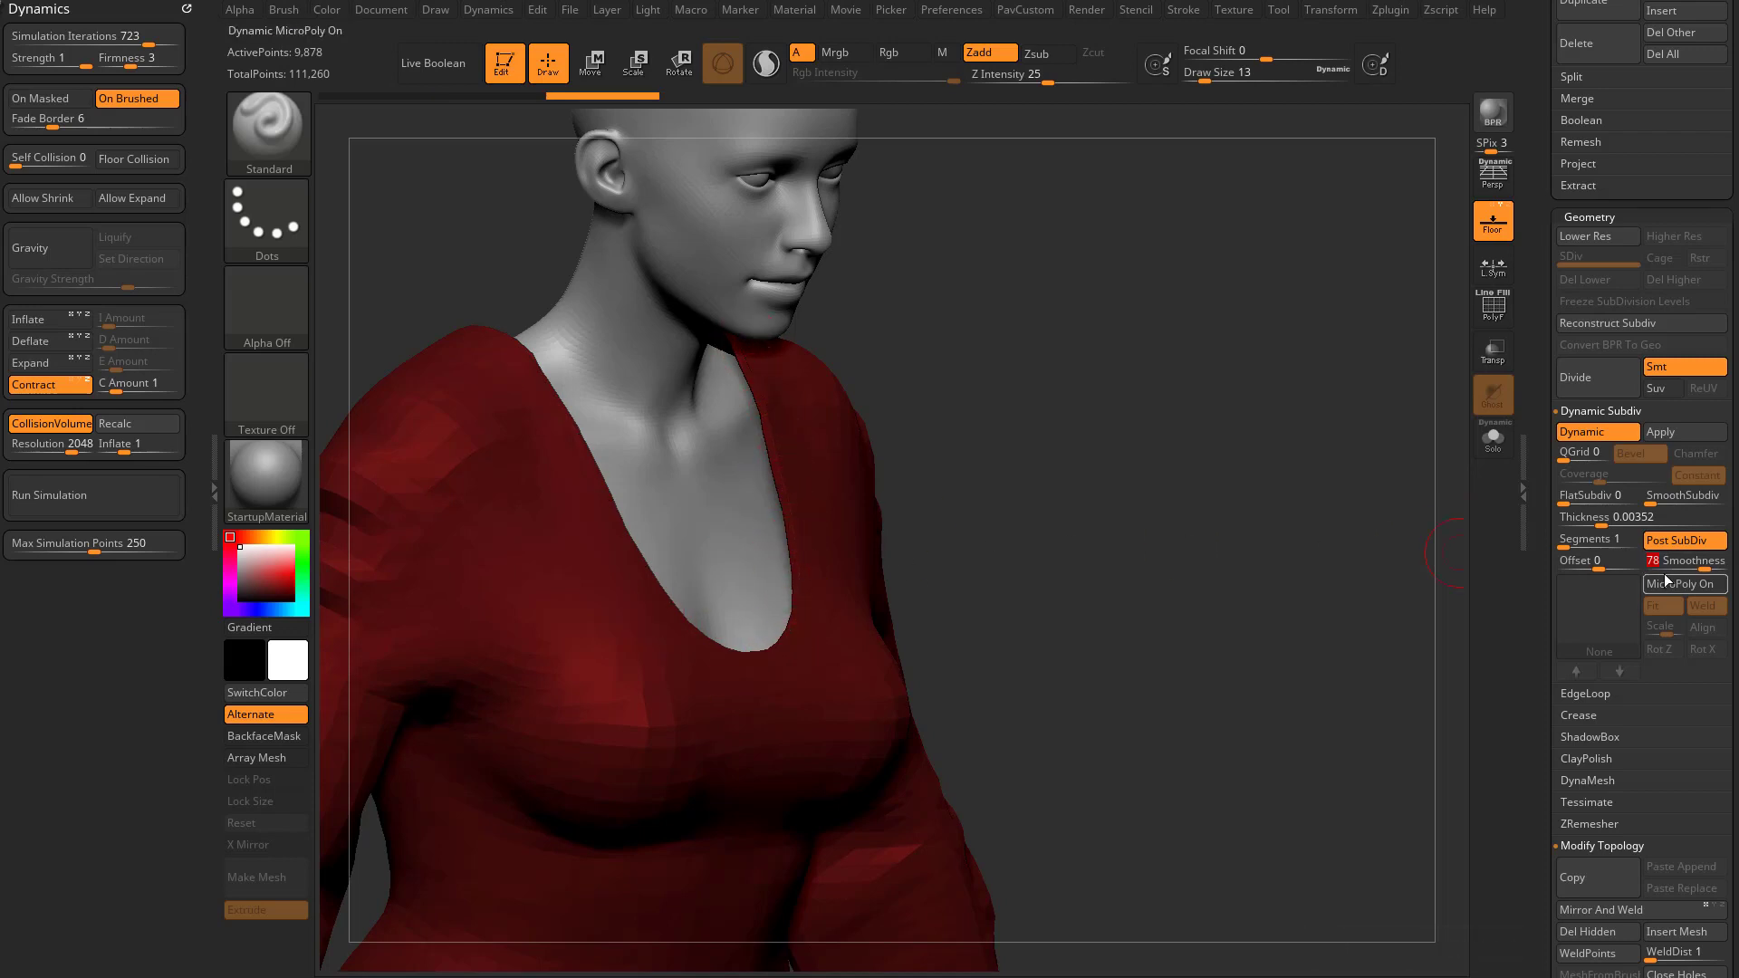
left_click_drag(1686, 563, 1721, 562)
left_click_drag(1145, 462, 1050, 466)
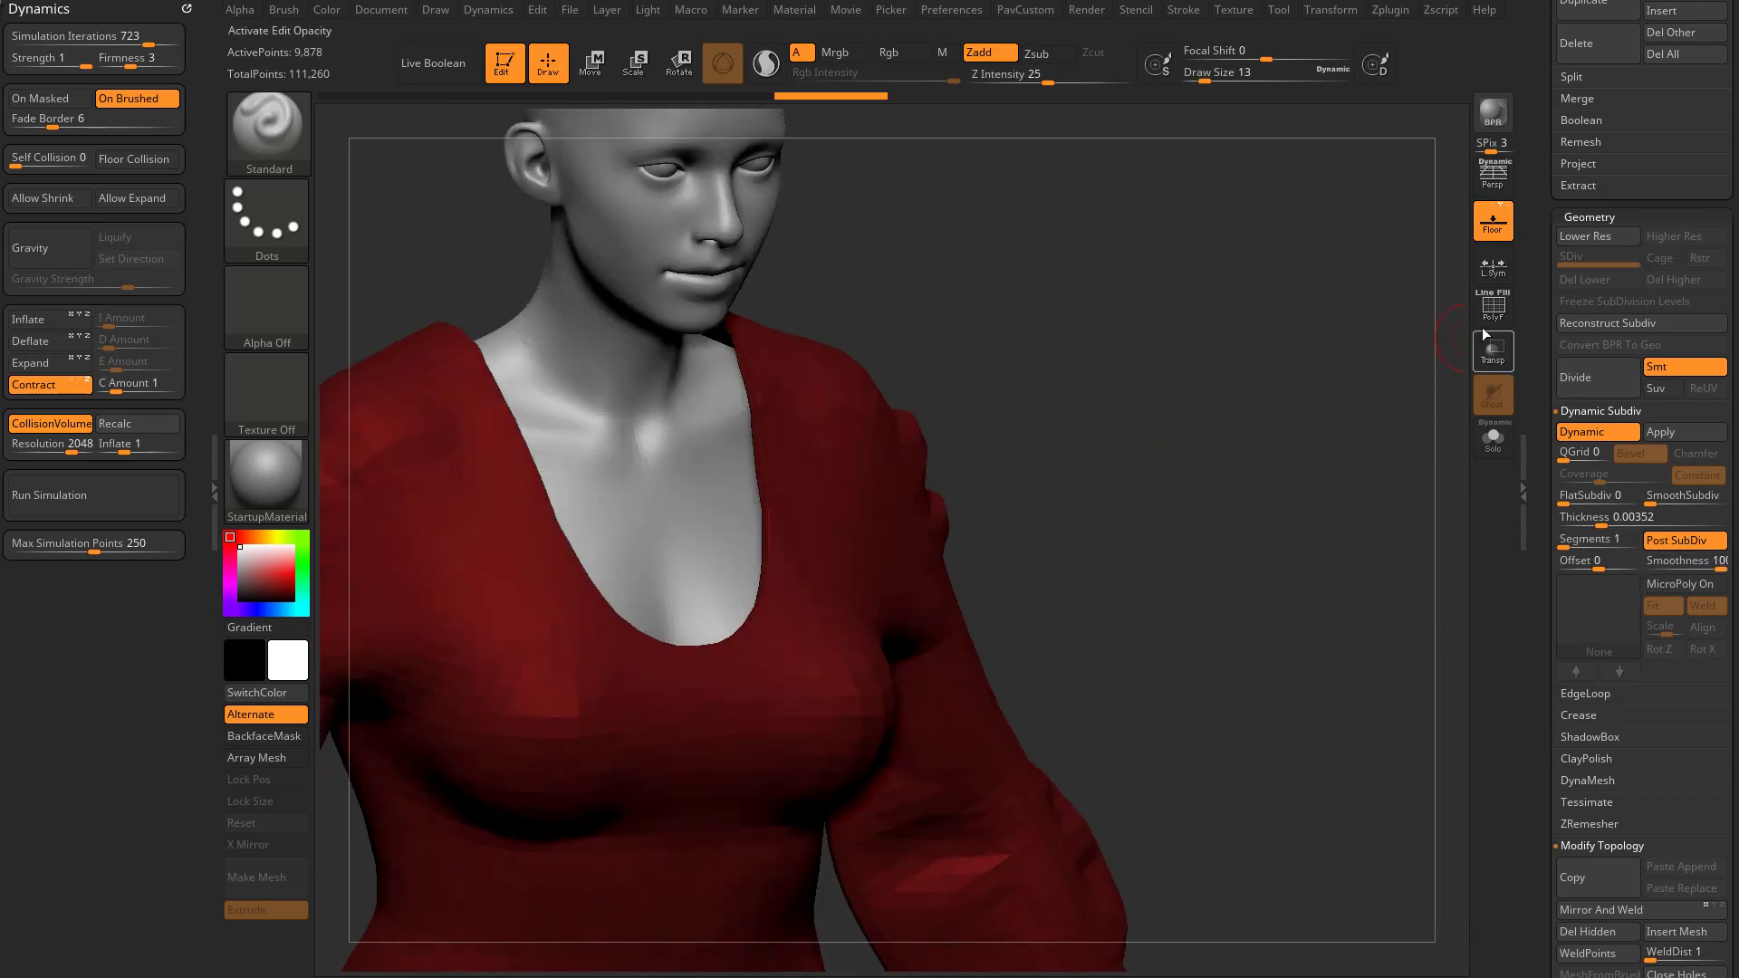
Show the PolyFrame wireframe and toggle Dynamic Subdiv off and on again to compare the dress's neckline thickness.
left_click(1491, 312)
left_click_drag(1199, 504, 431, 489)
left_click_drag(785, 392, 959, 487)
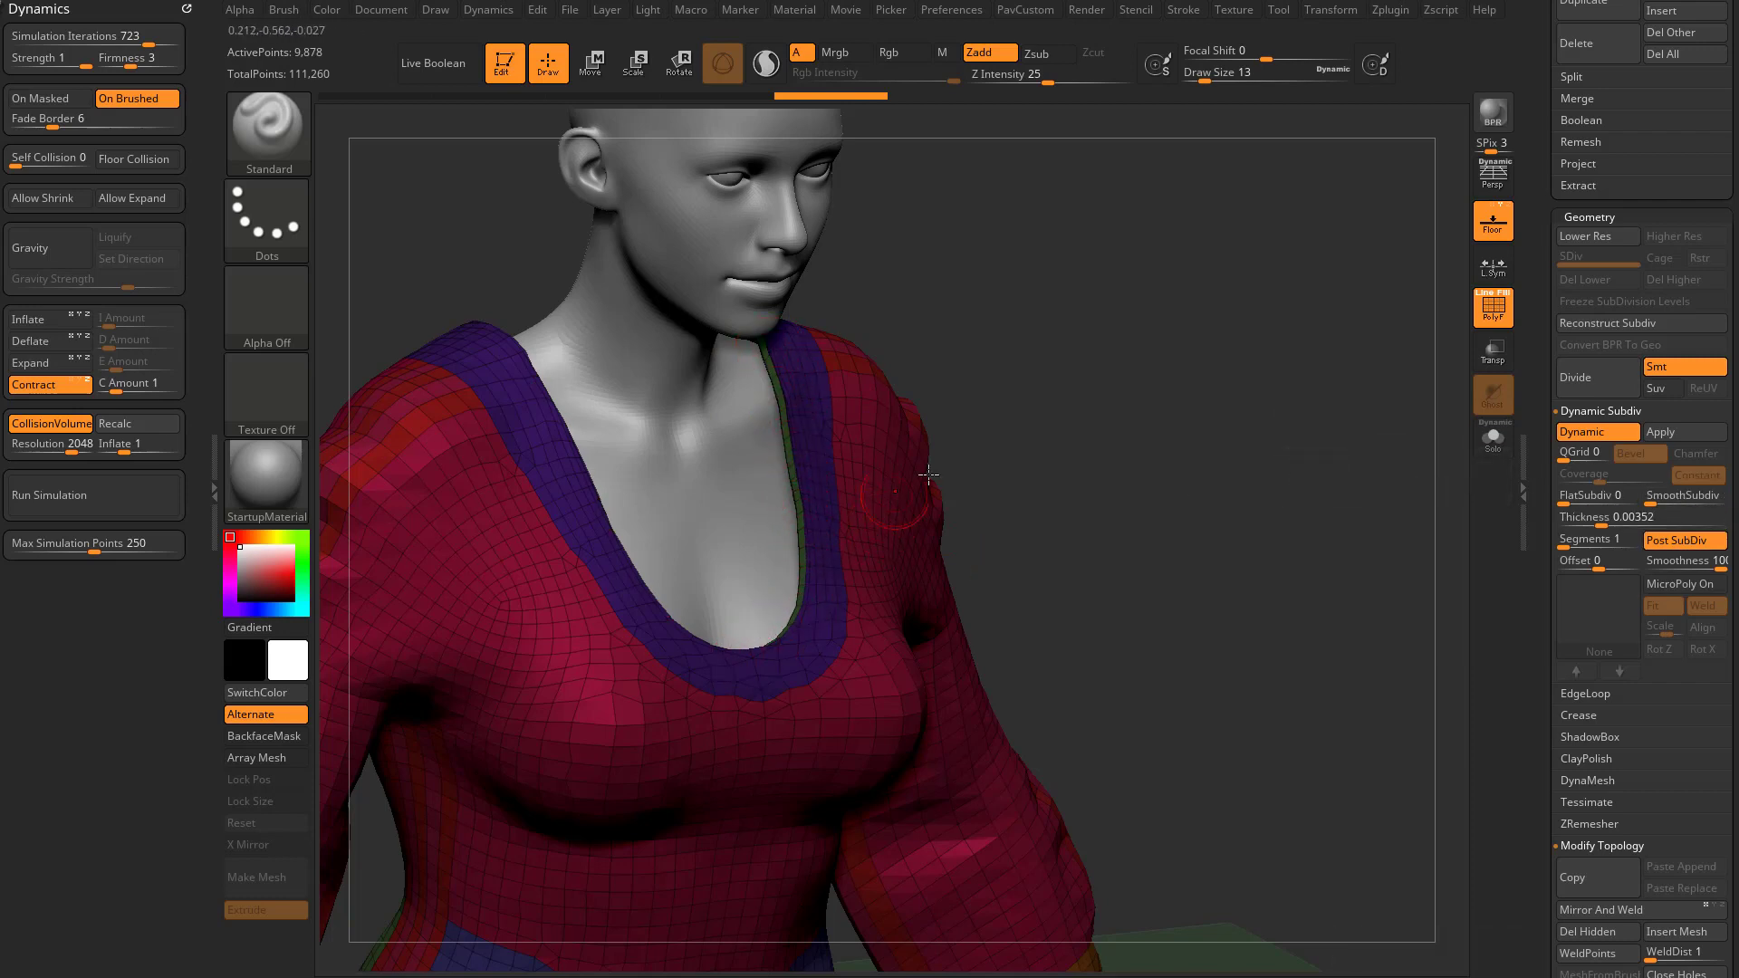
left_click(1611, 433)
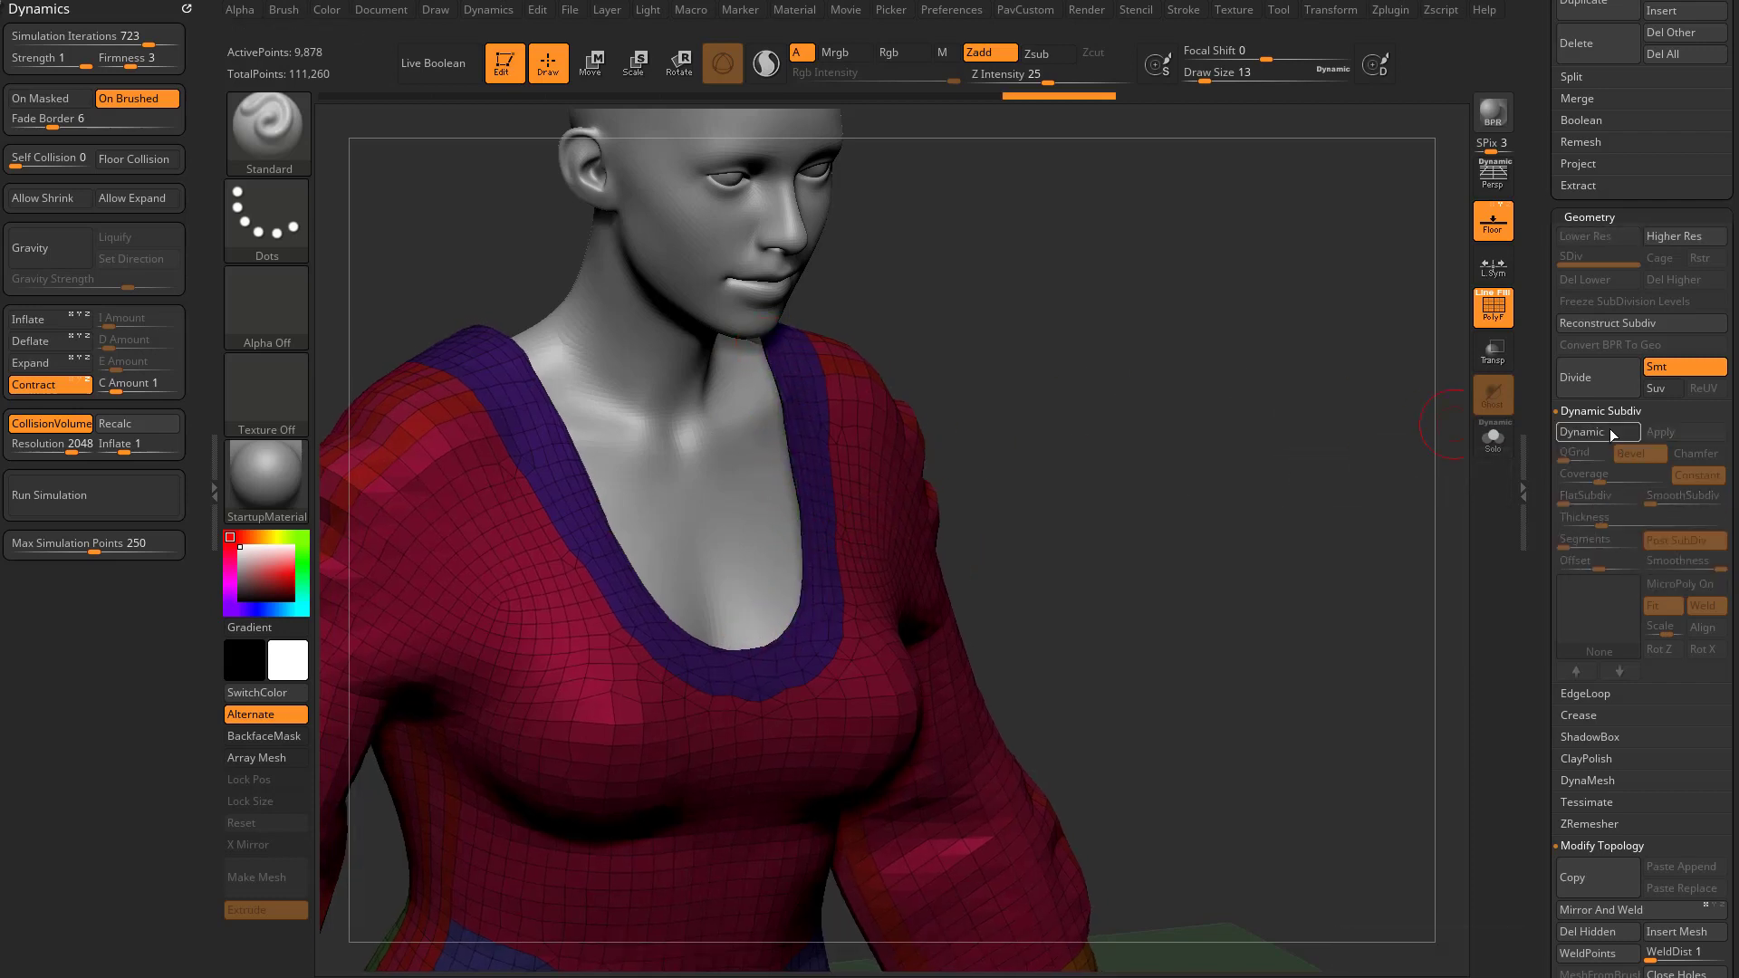
left_click(1605, 434)
left_click_drag(1132, 458, 1111, 492)
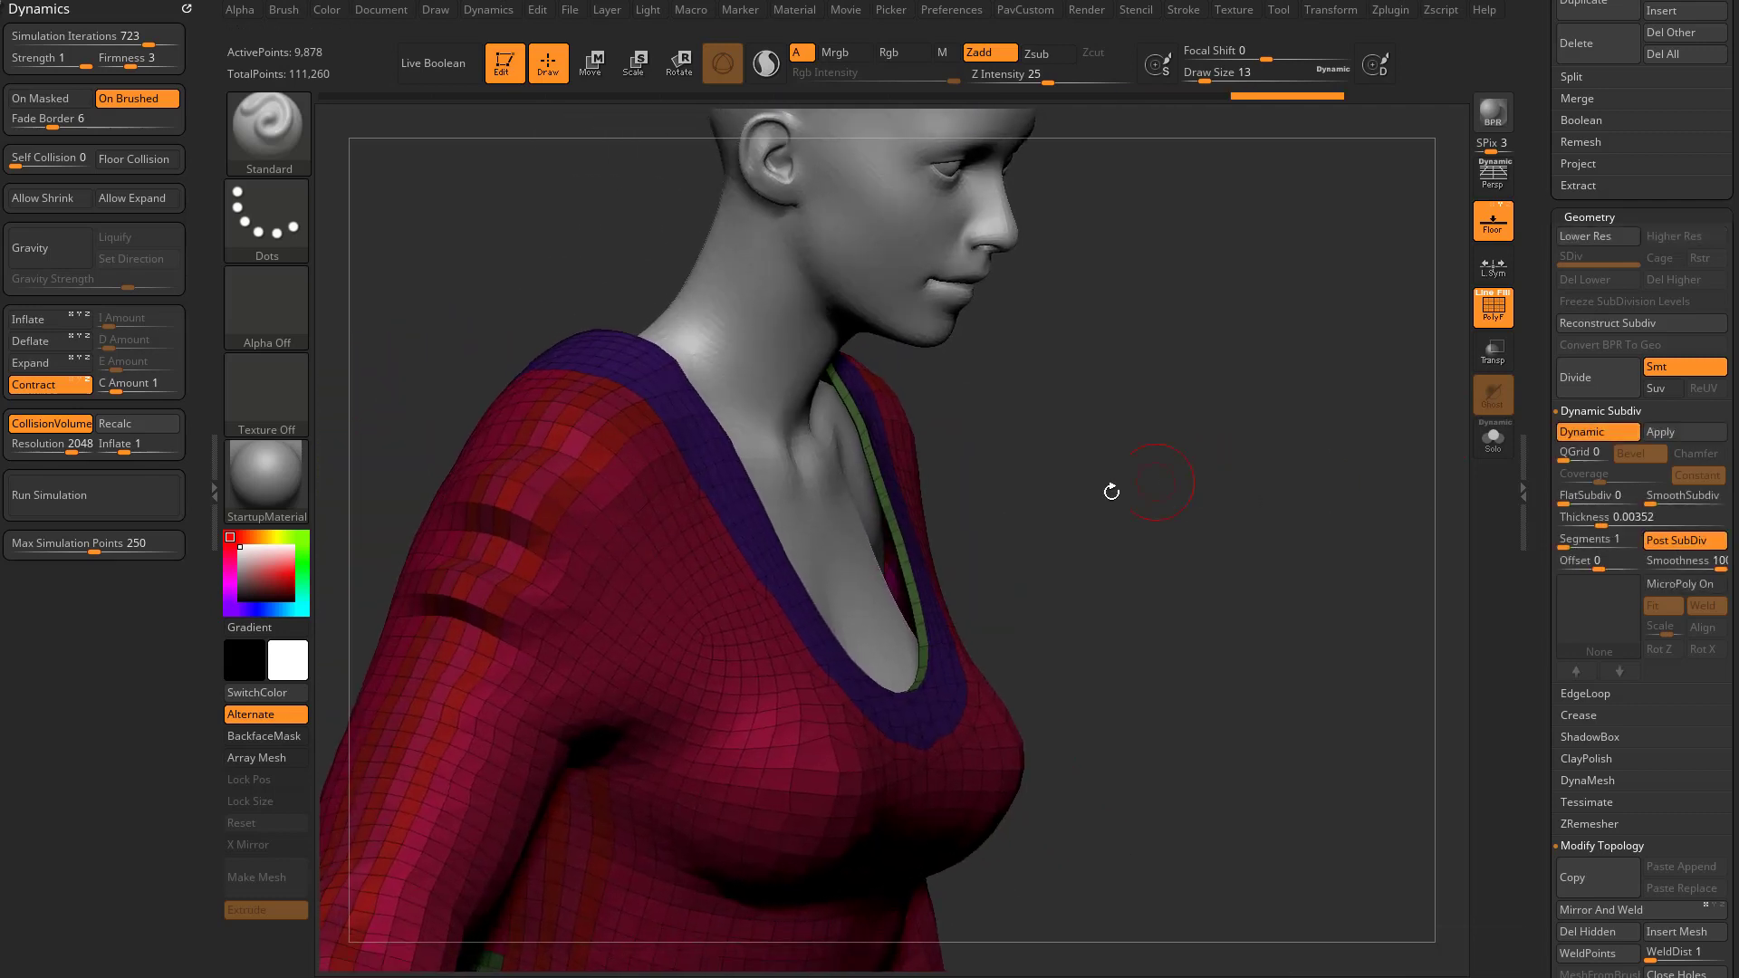
Try Dynamic Subdiv thickness offsets of 100 and -100 on the dress and reset the offset to 0.
left_click(1635, 562)
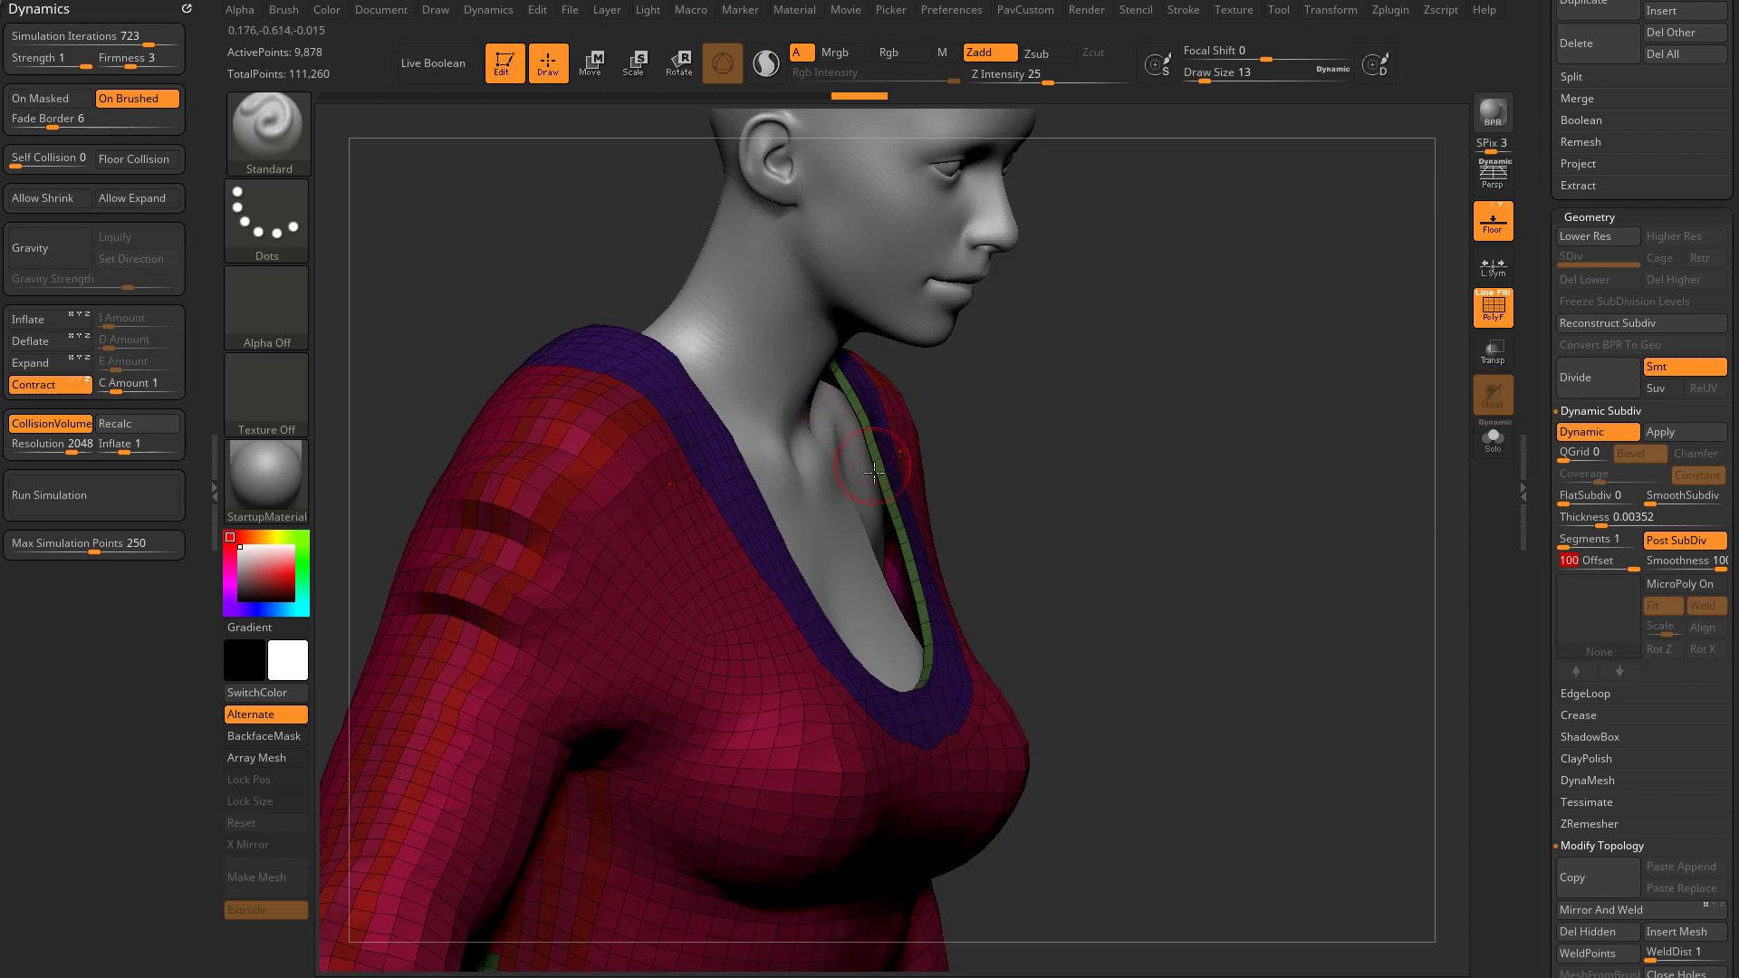
left_click_drag(1617, 562, 1543, 565)
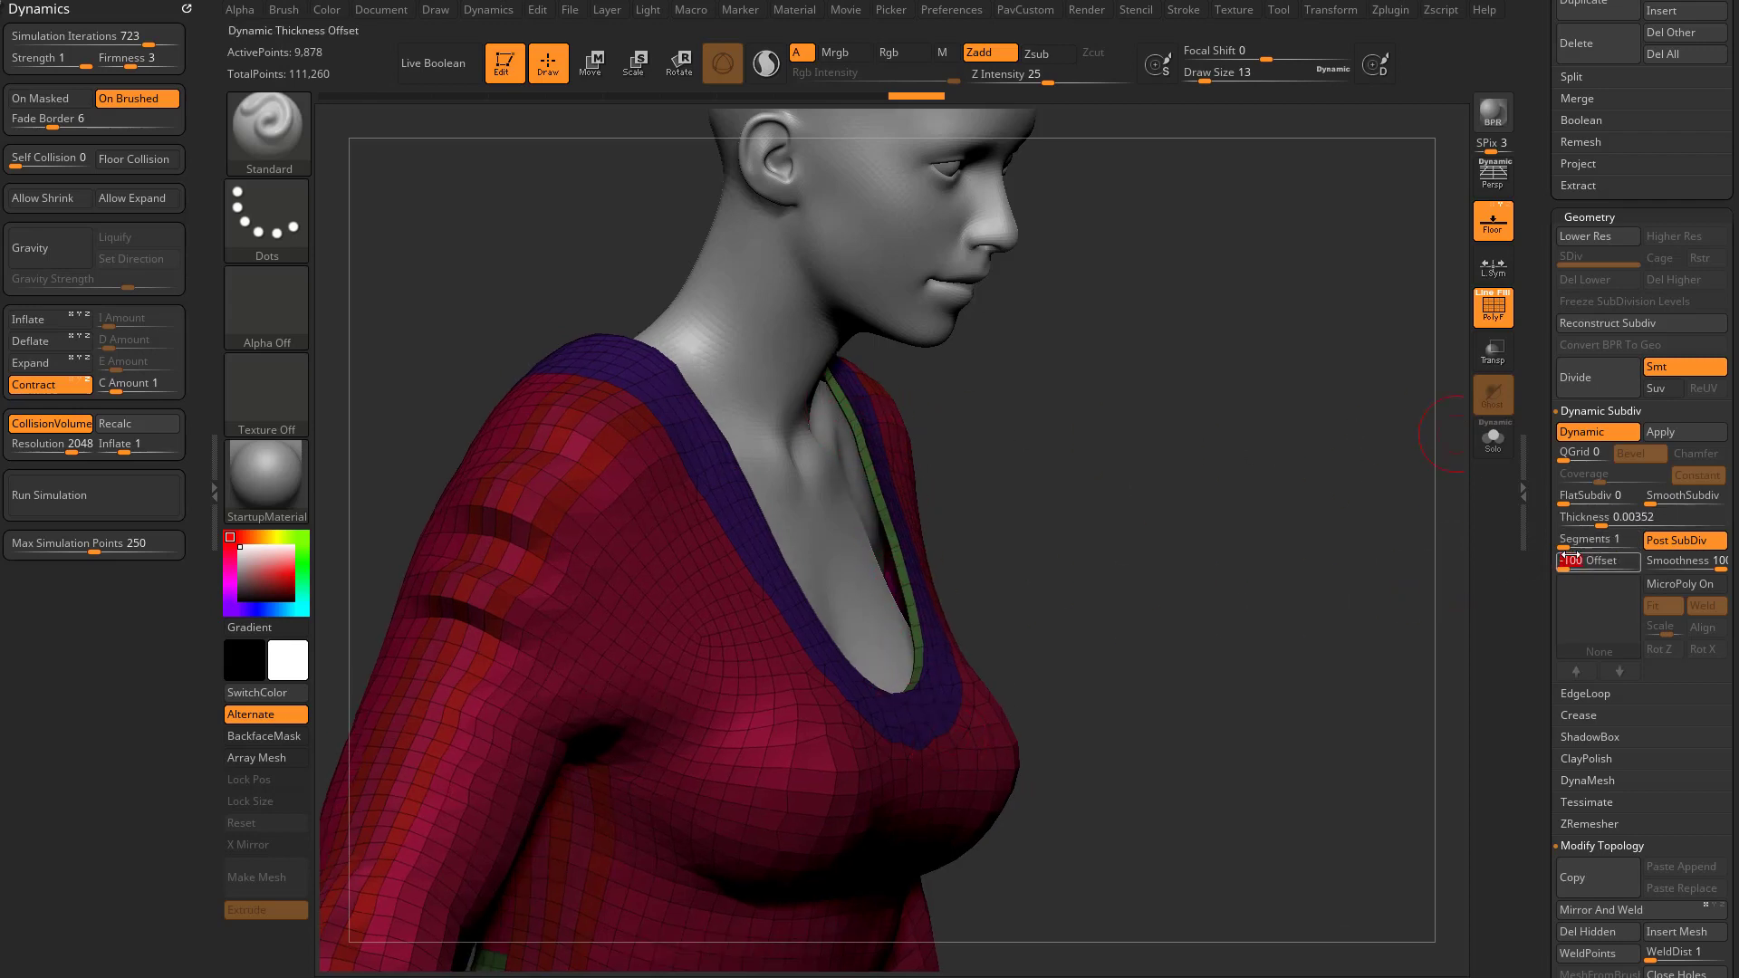
left_click(1598, 565)
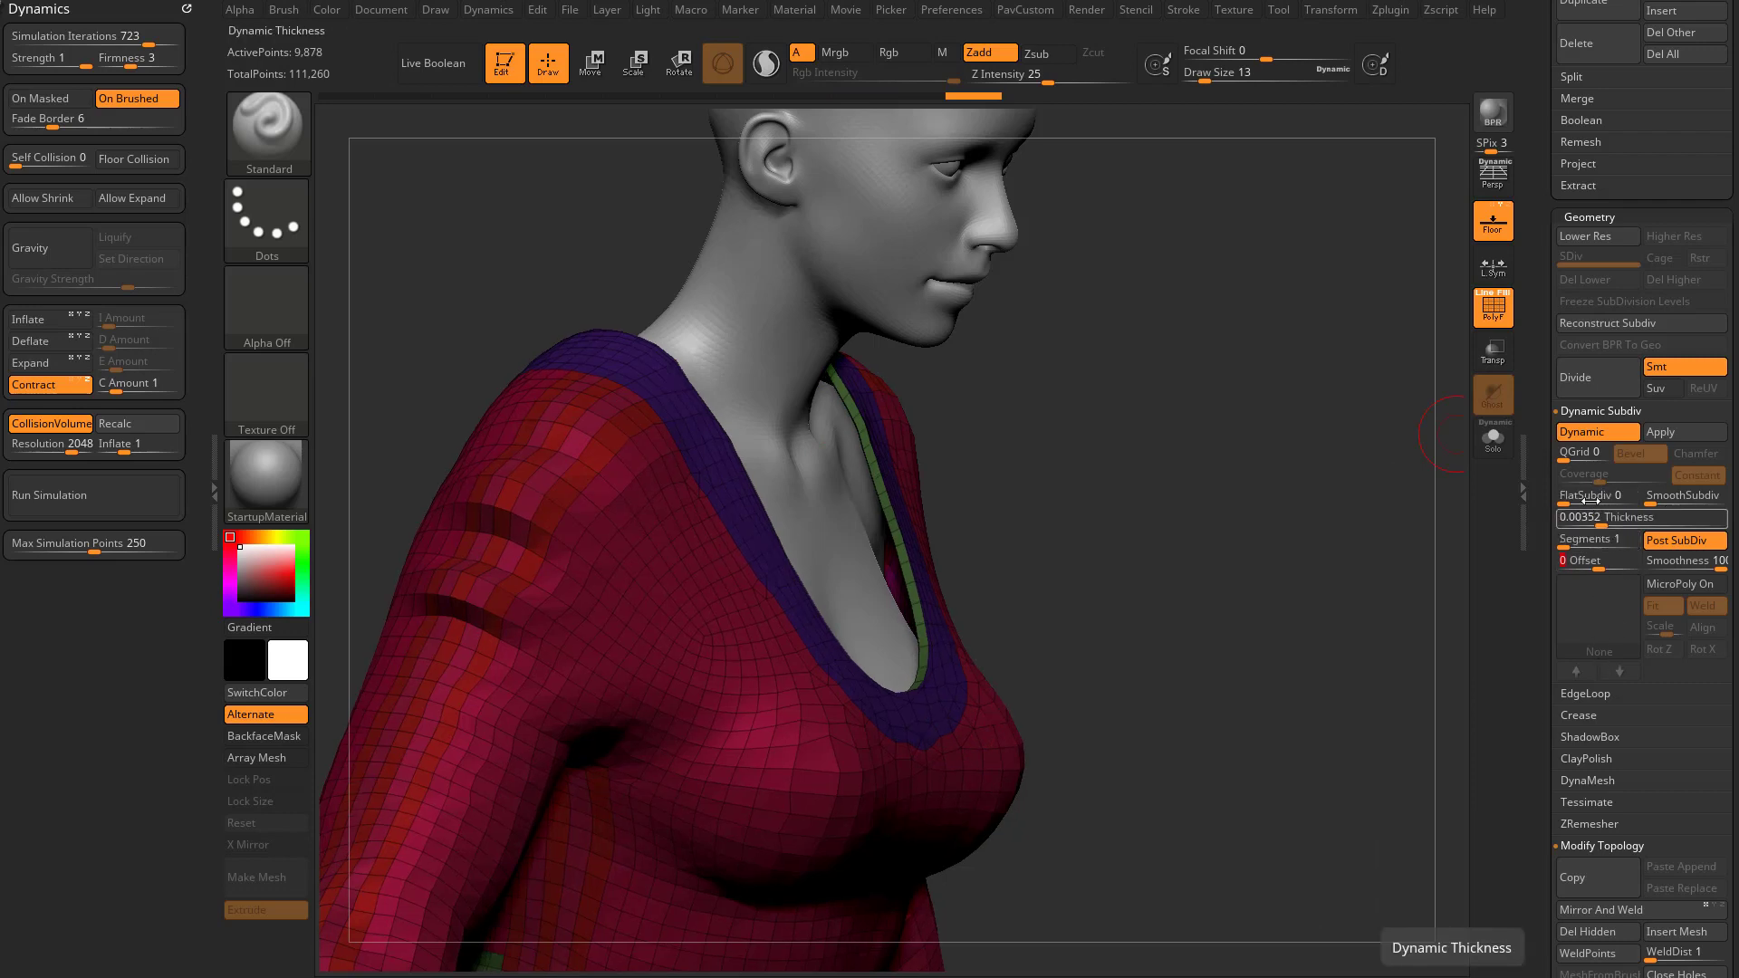
Turn off Dynamic Subdiv and make the dress display double-sided.
left_click(1598, 432)
left_click_drag(1537, 560, 1536, 116)
left_click(1593, 498, "shift")
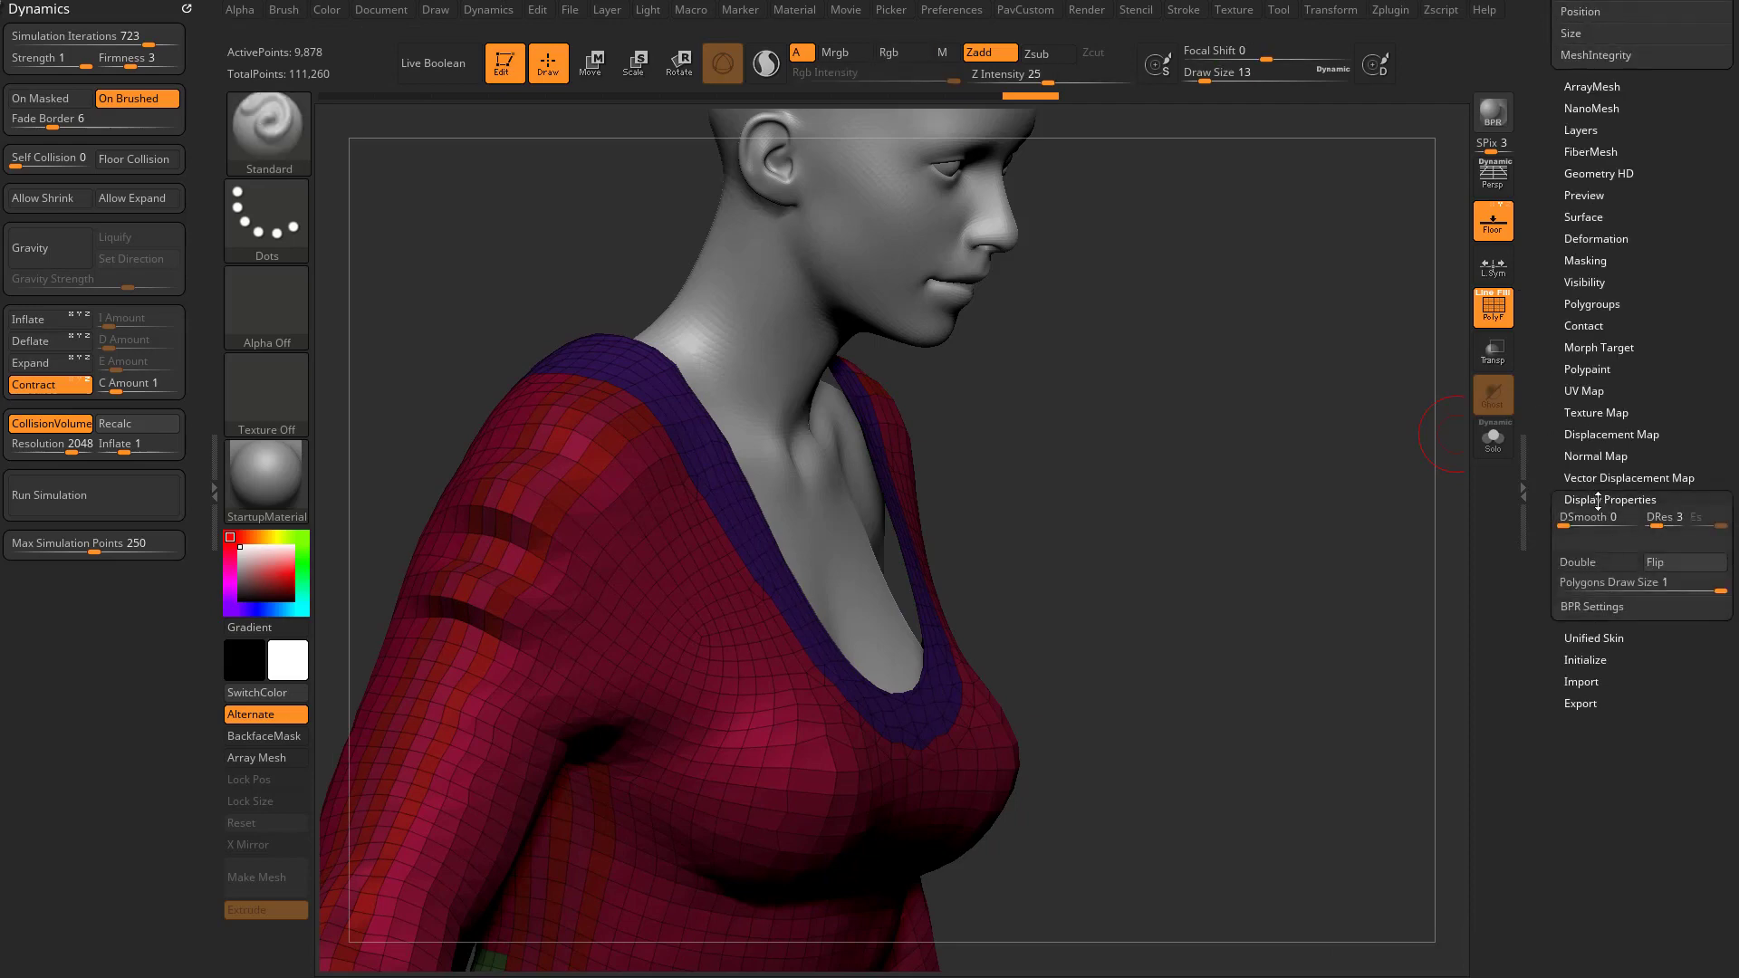
left_click(1598, 561)
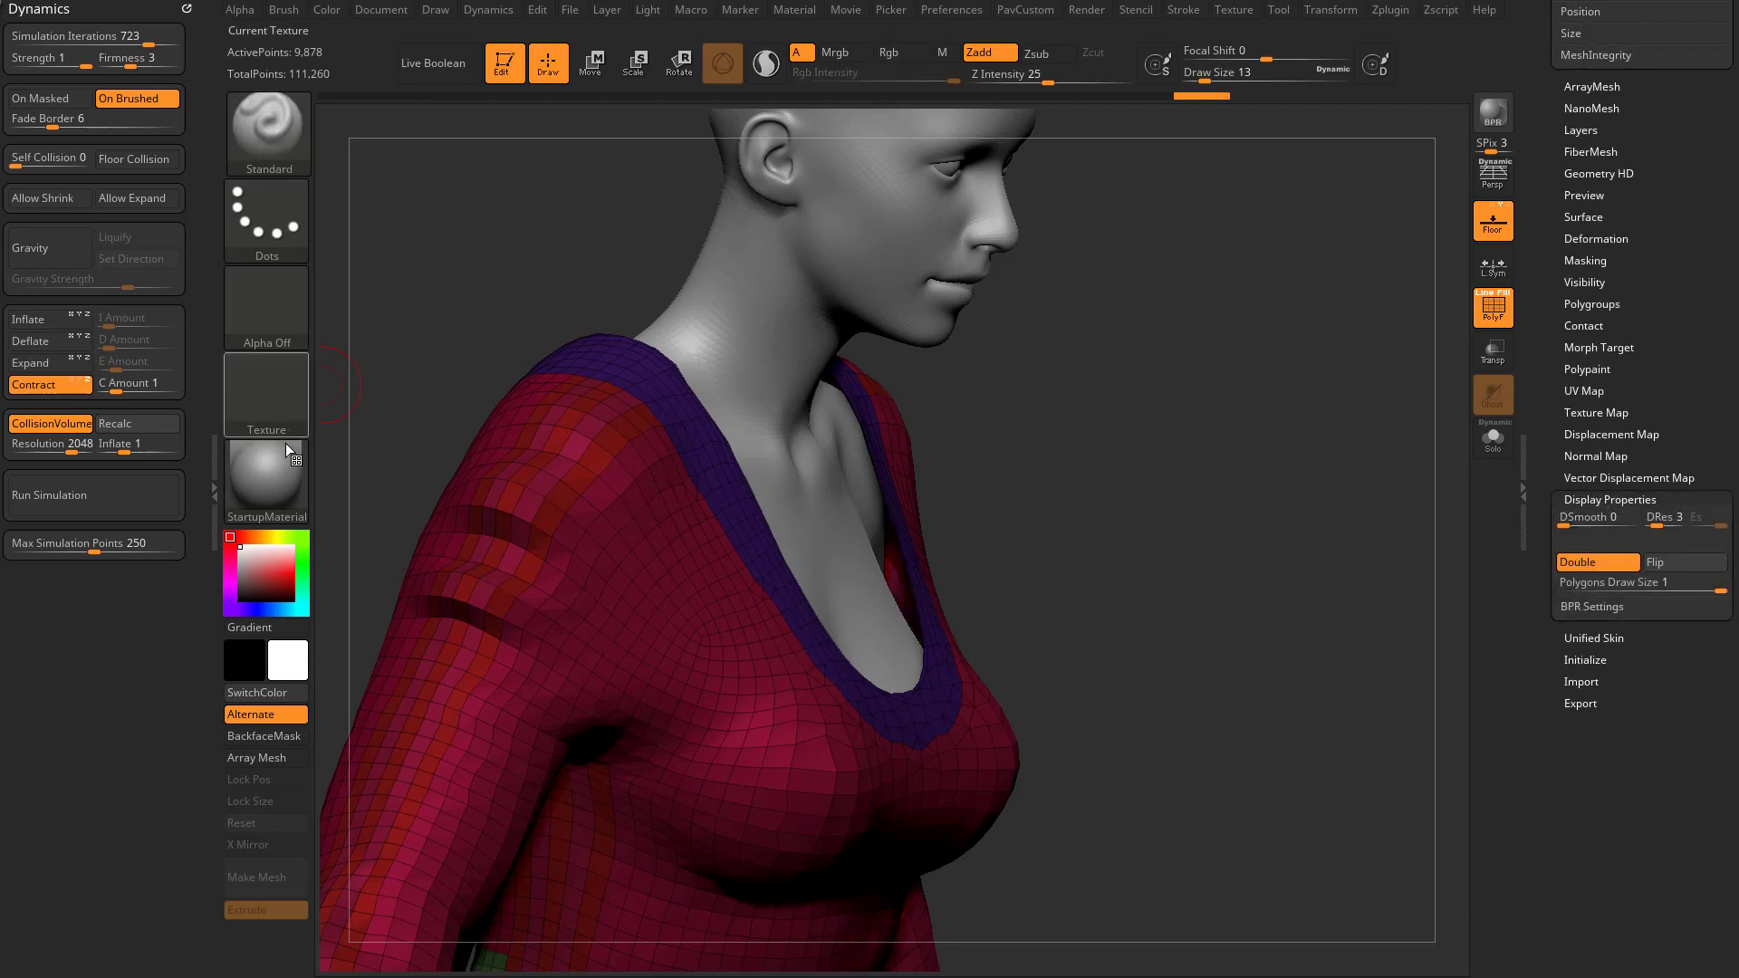
Switch the material to SkinShade4 and turn off the polypaint colour on the dress subtool.
left_click(268, 494)
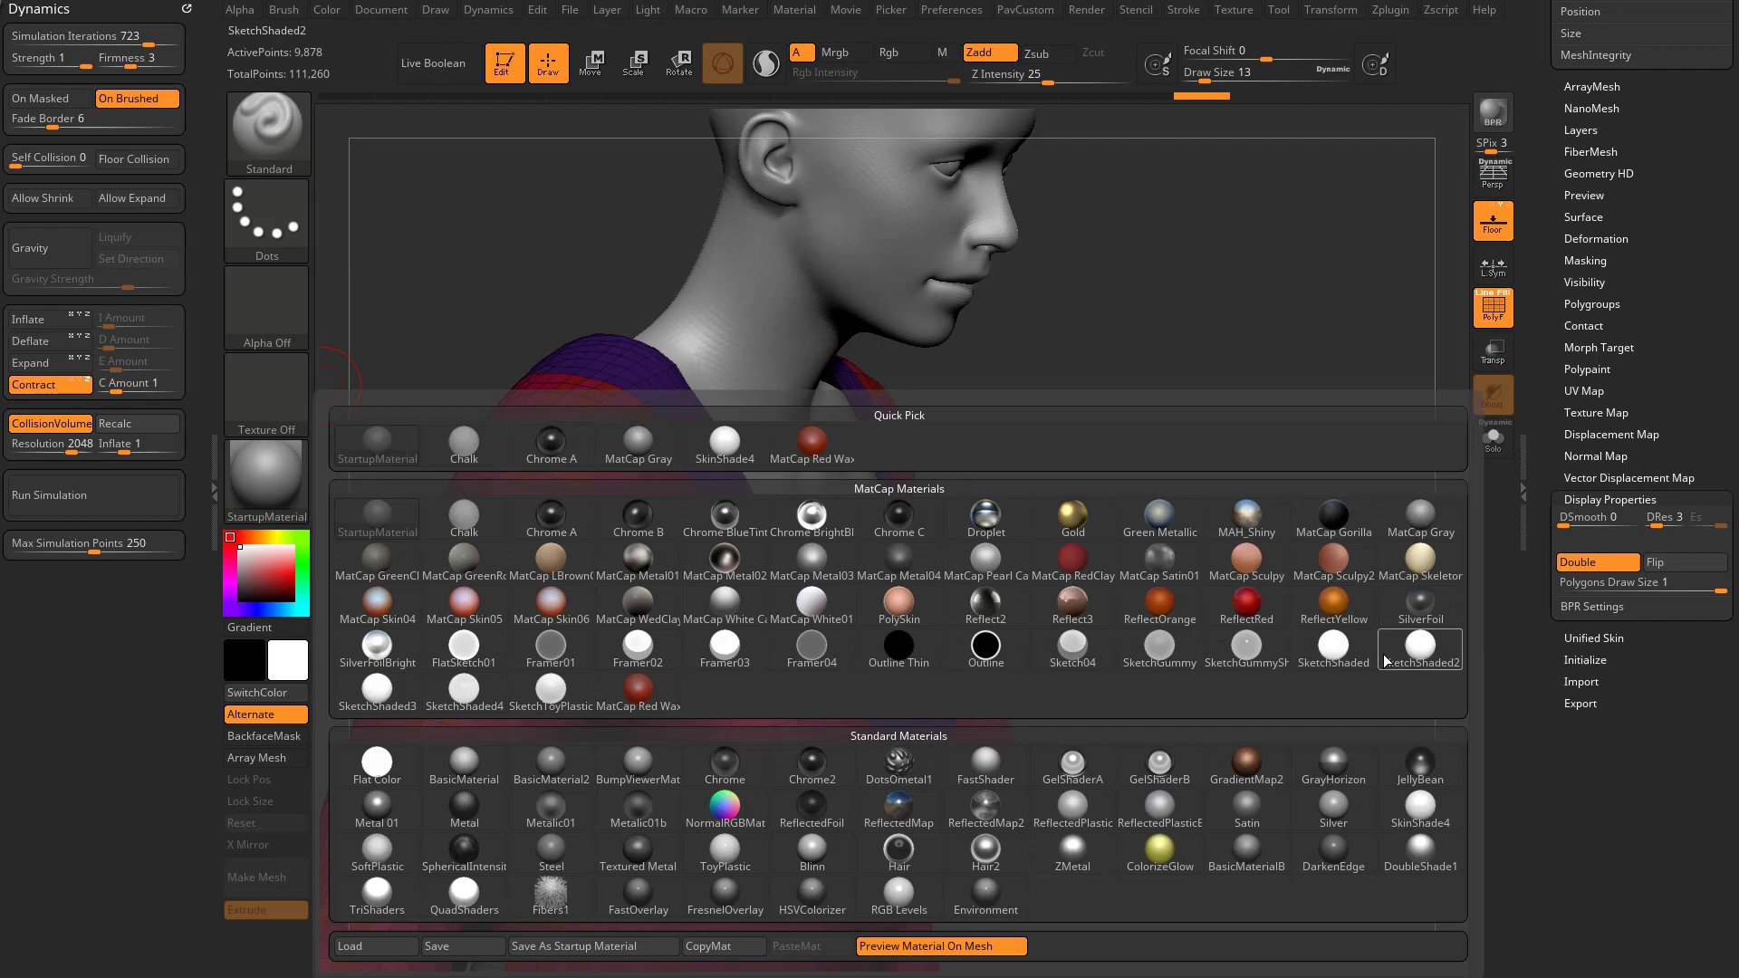
left_click(1420, 806)
scroll(1701, 458, "up", 10)
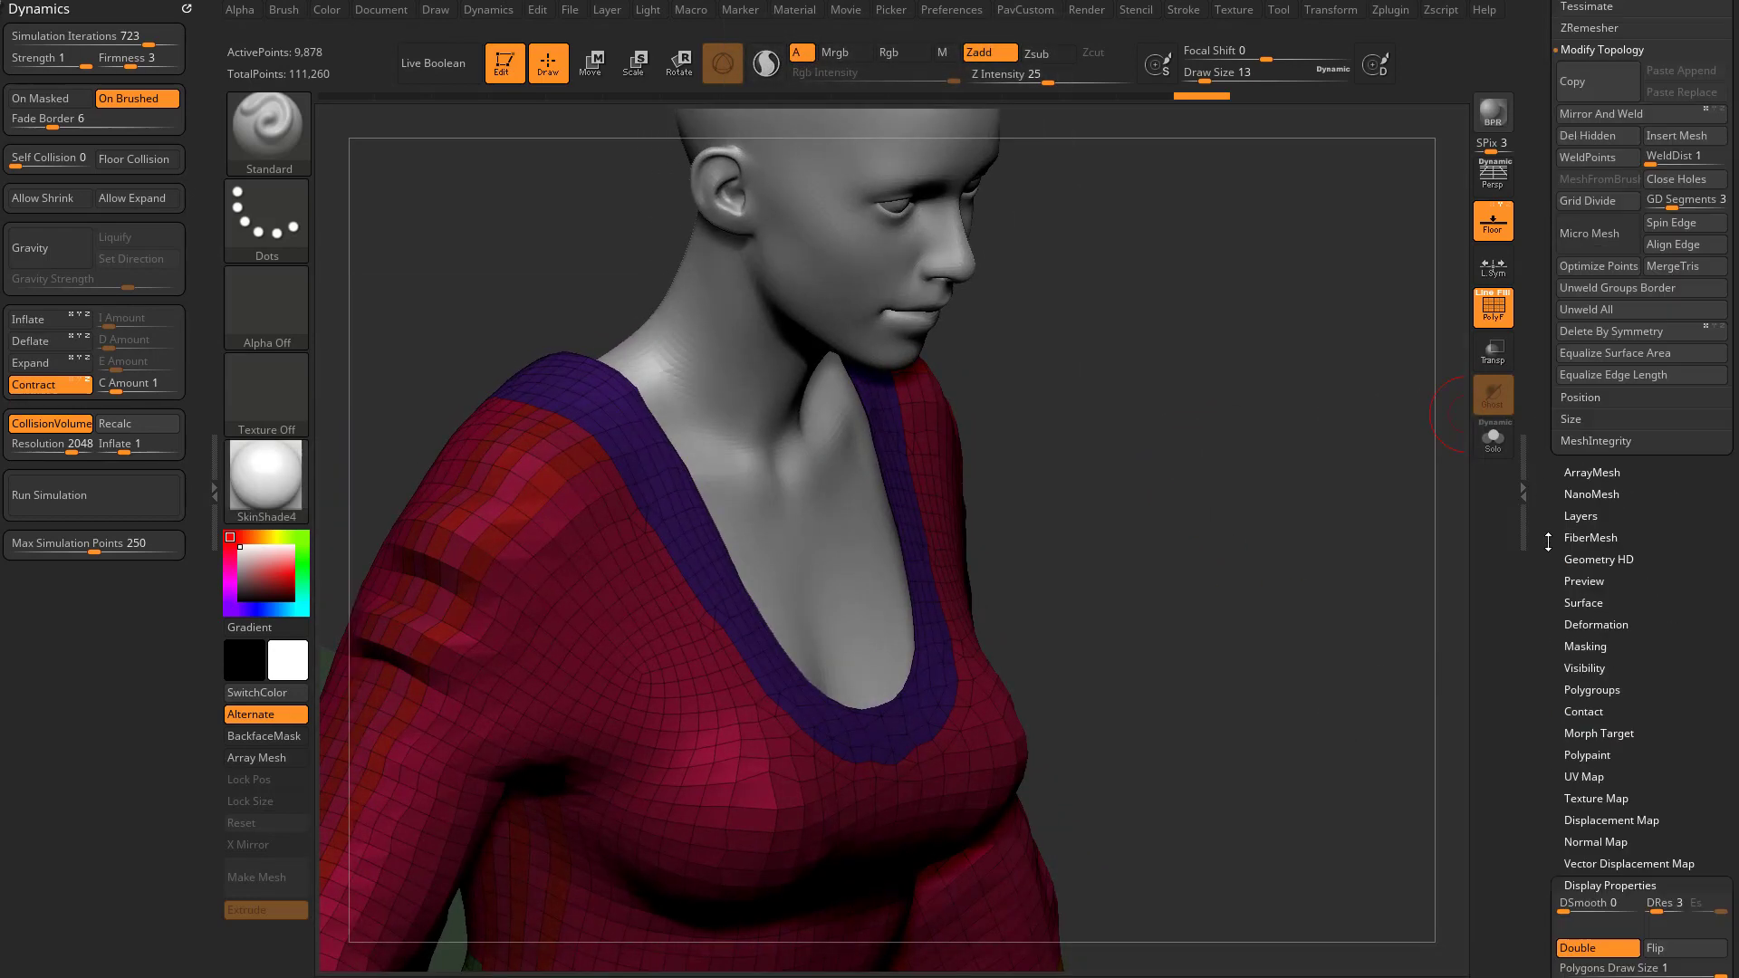
left_click(1698, 342)
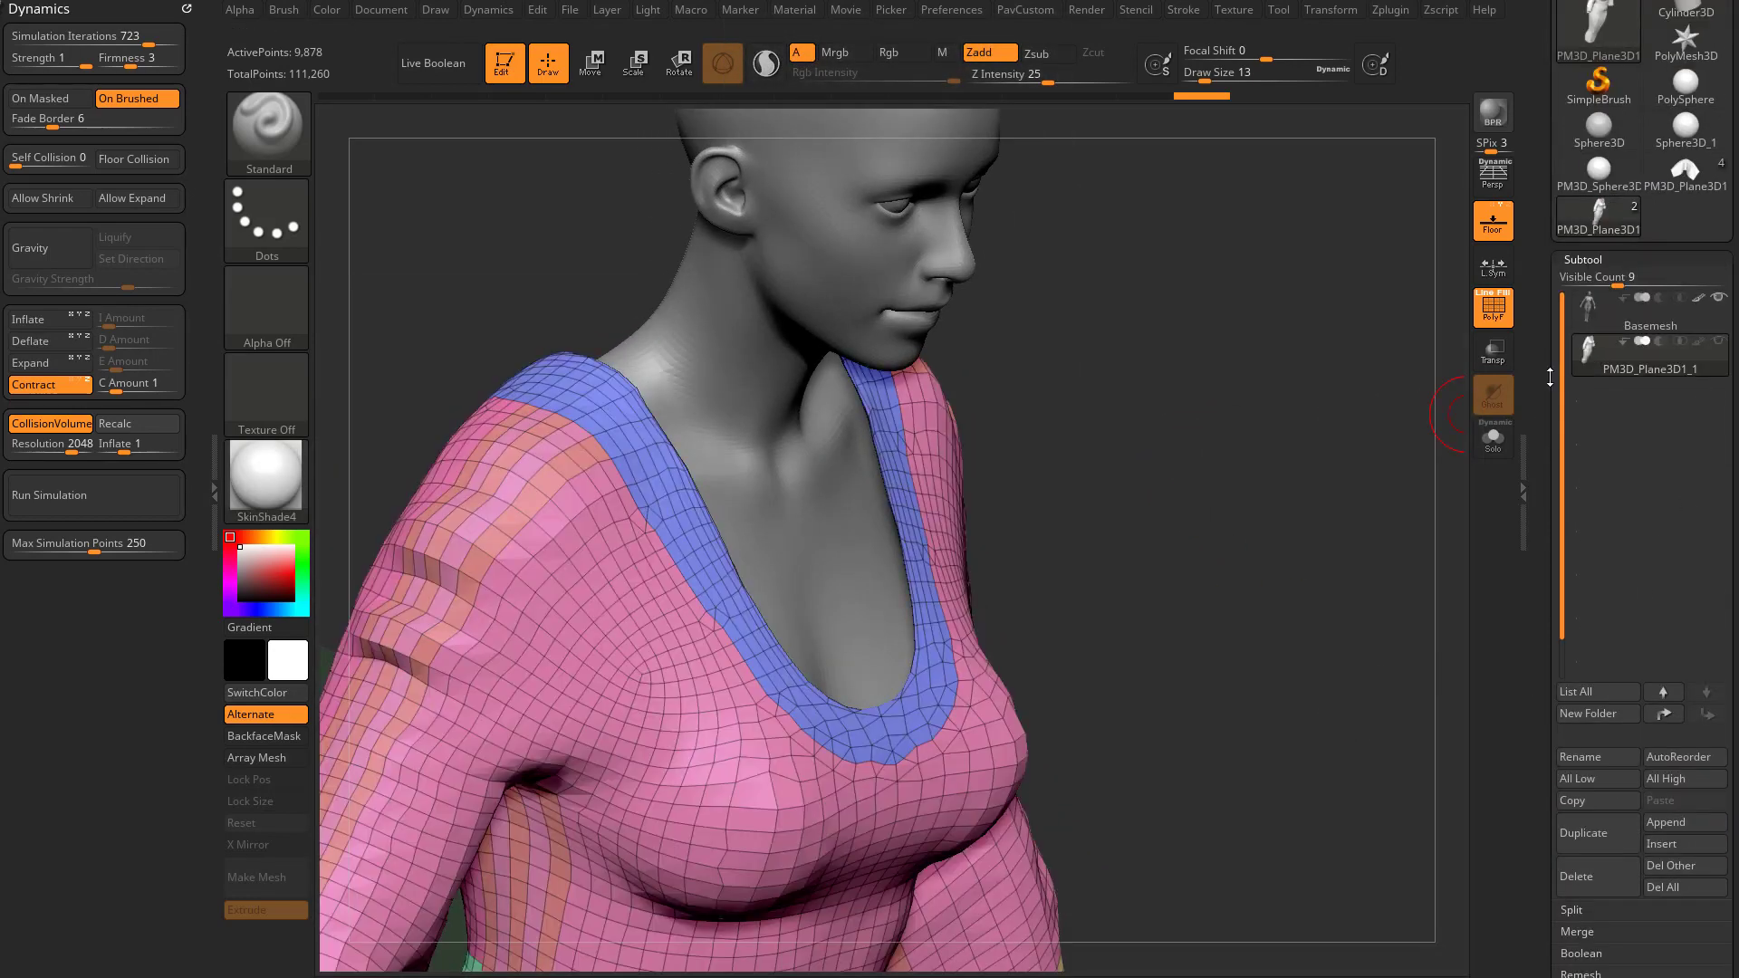
Set the CollisionVolume Inflate to 0 and run the Contract simulation on the dress again.
left_click_drag(1409, 444, 1004, 364)
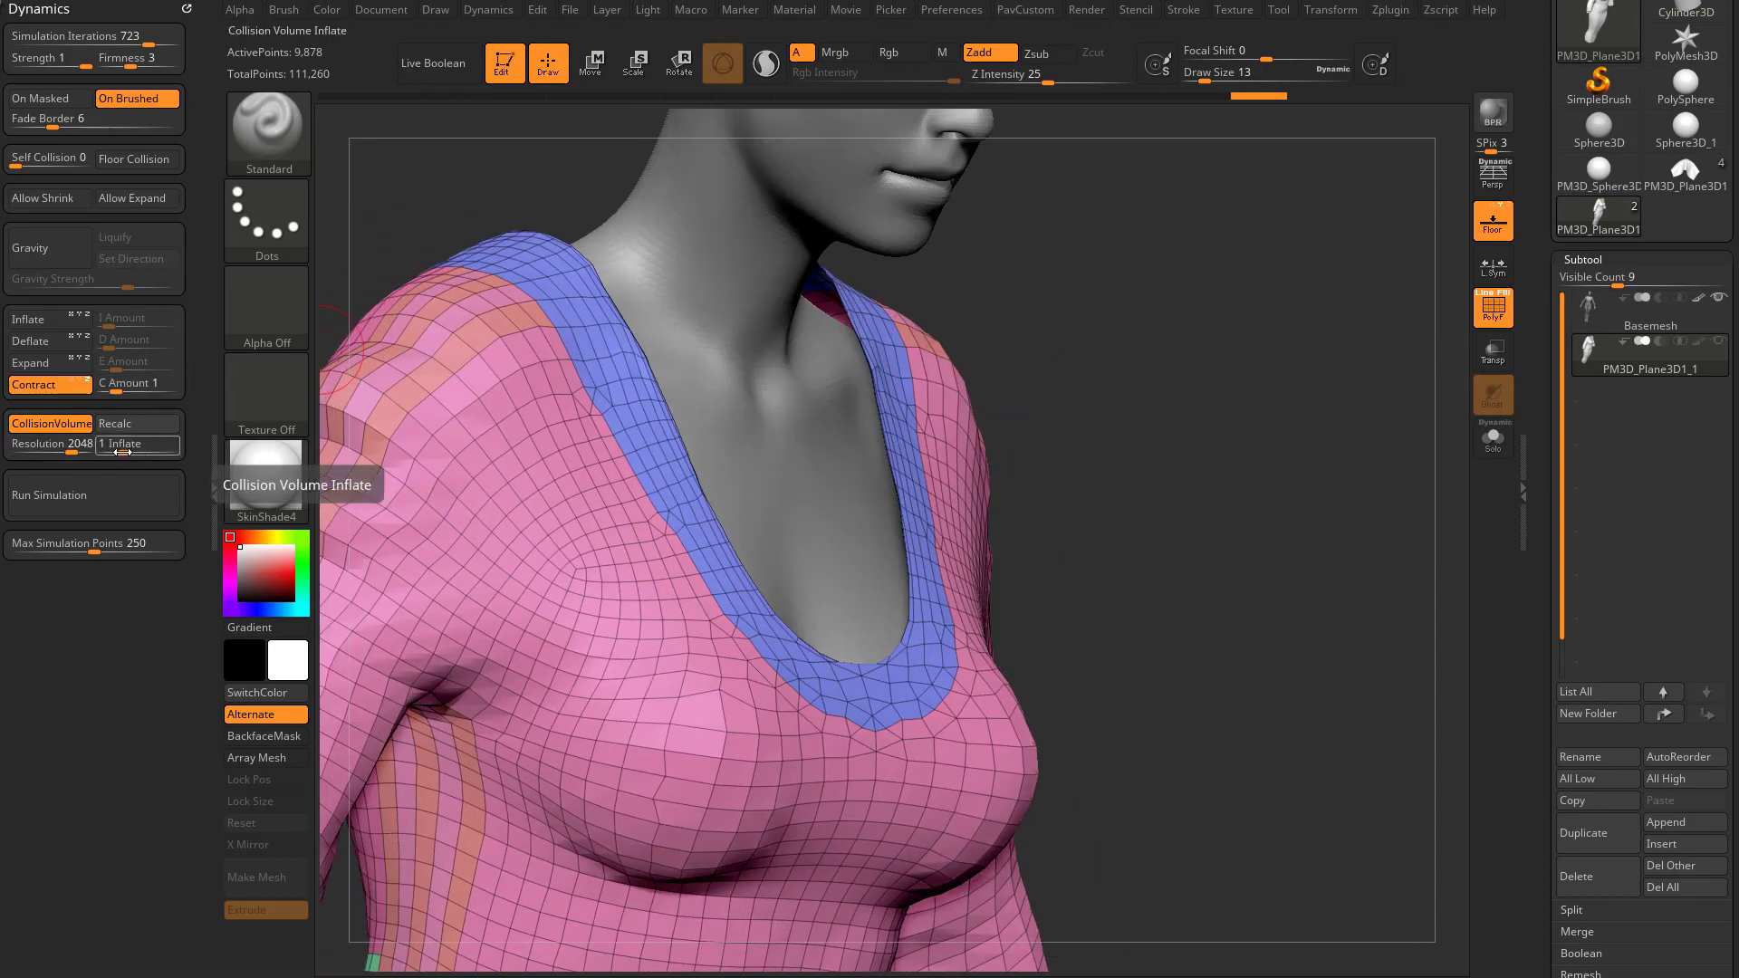
left_click_drag(123, 451, 97, 452)
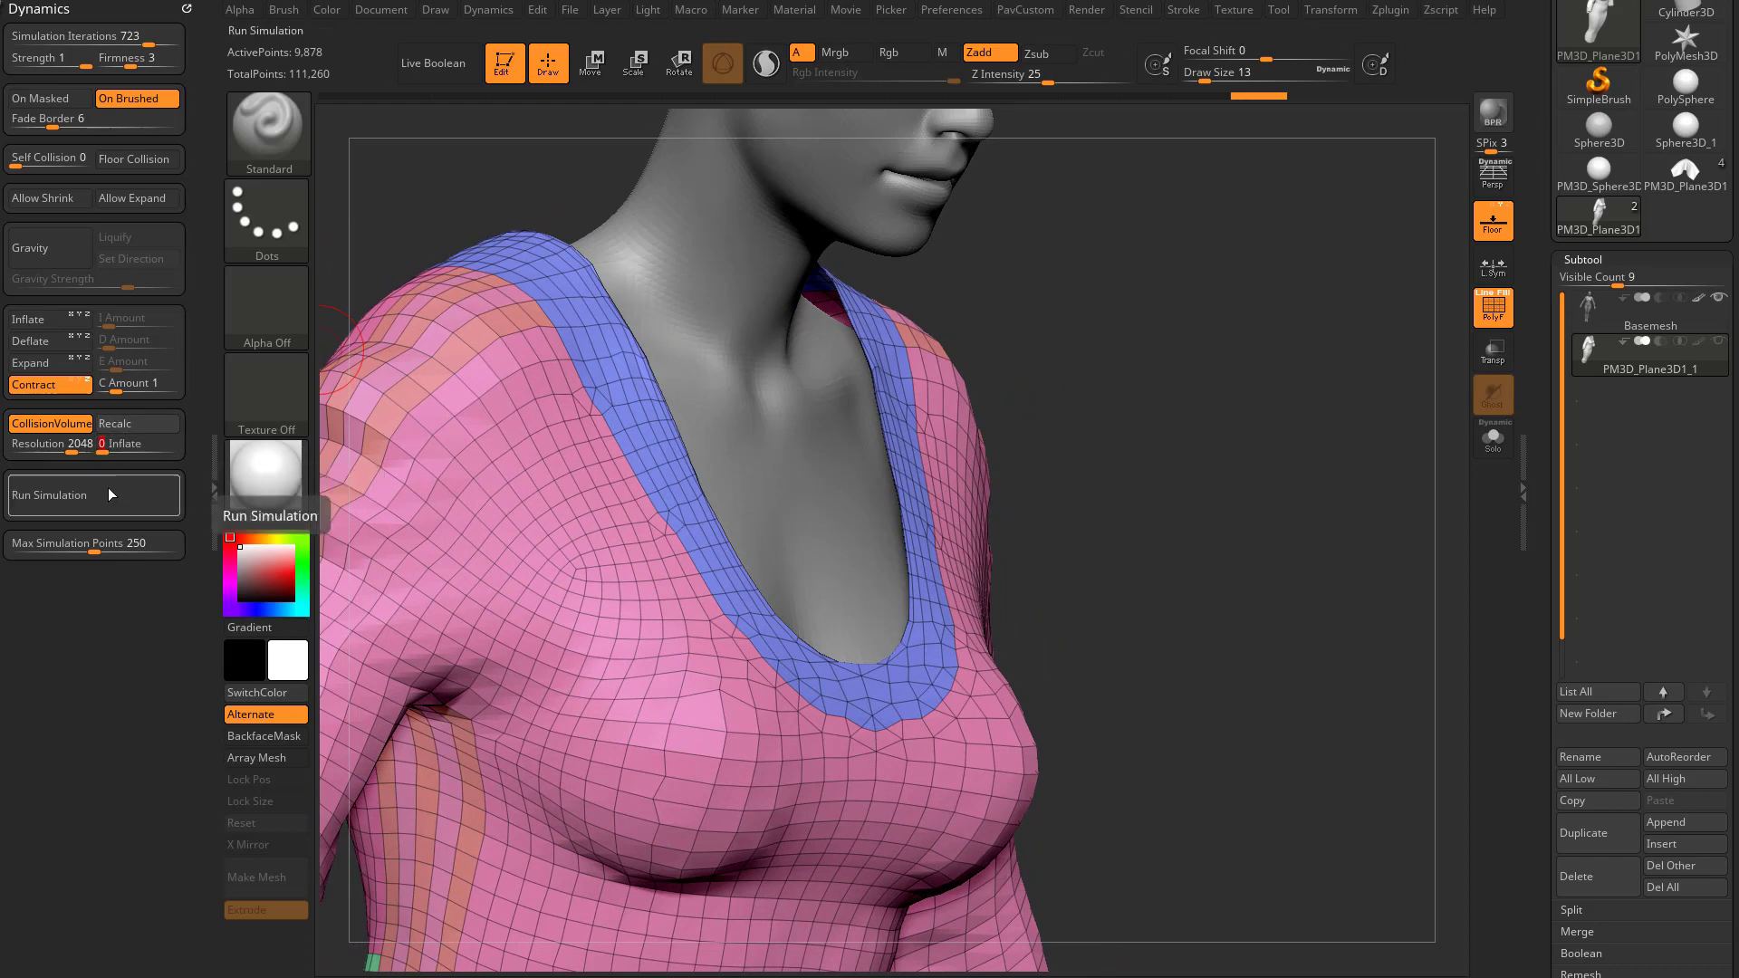
left_click(96, 490)
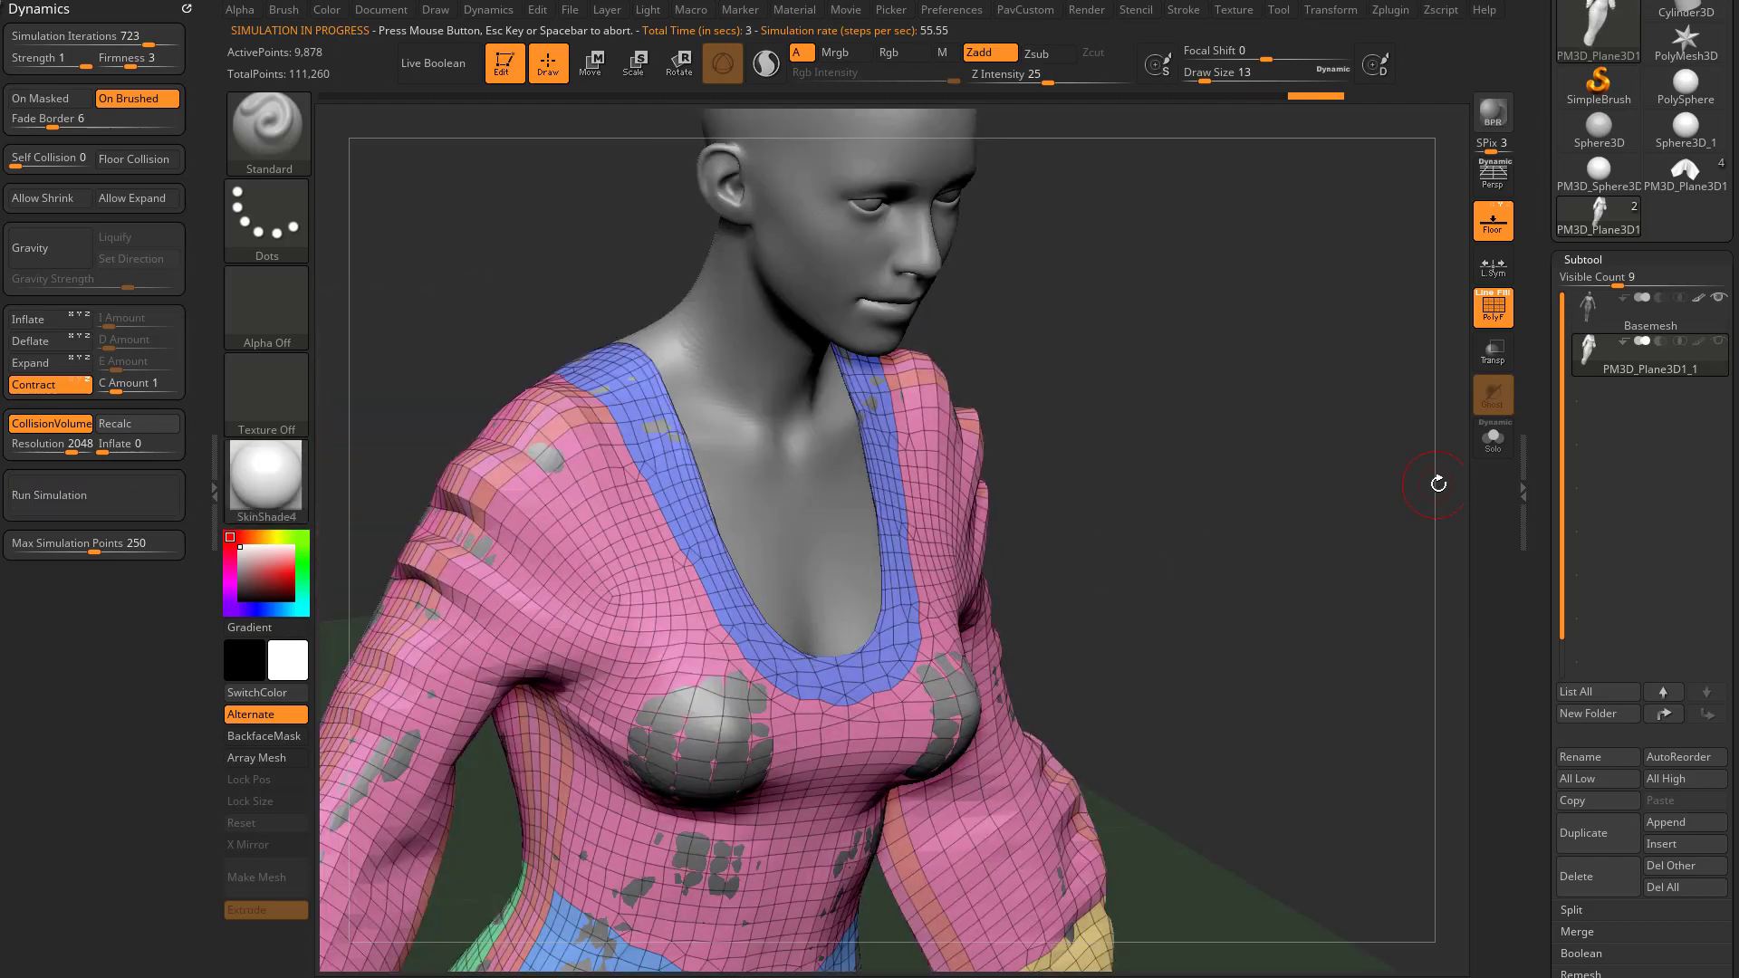
Turn Dynamic Subdiv back on for the contracted dress.
left_click_drag(1553, 511, 1558, 338)
left_click(1578, 381)
left_click_drag(1366, 447, 1334, 507)
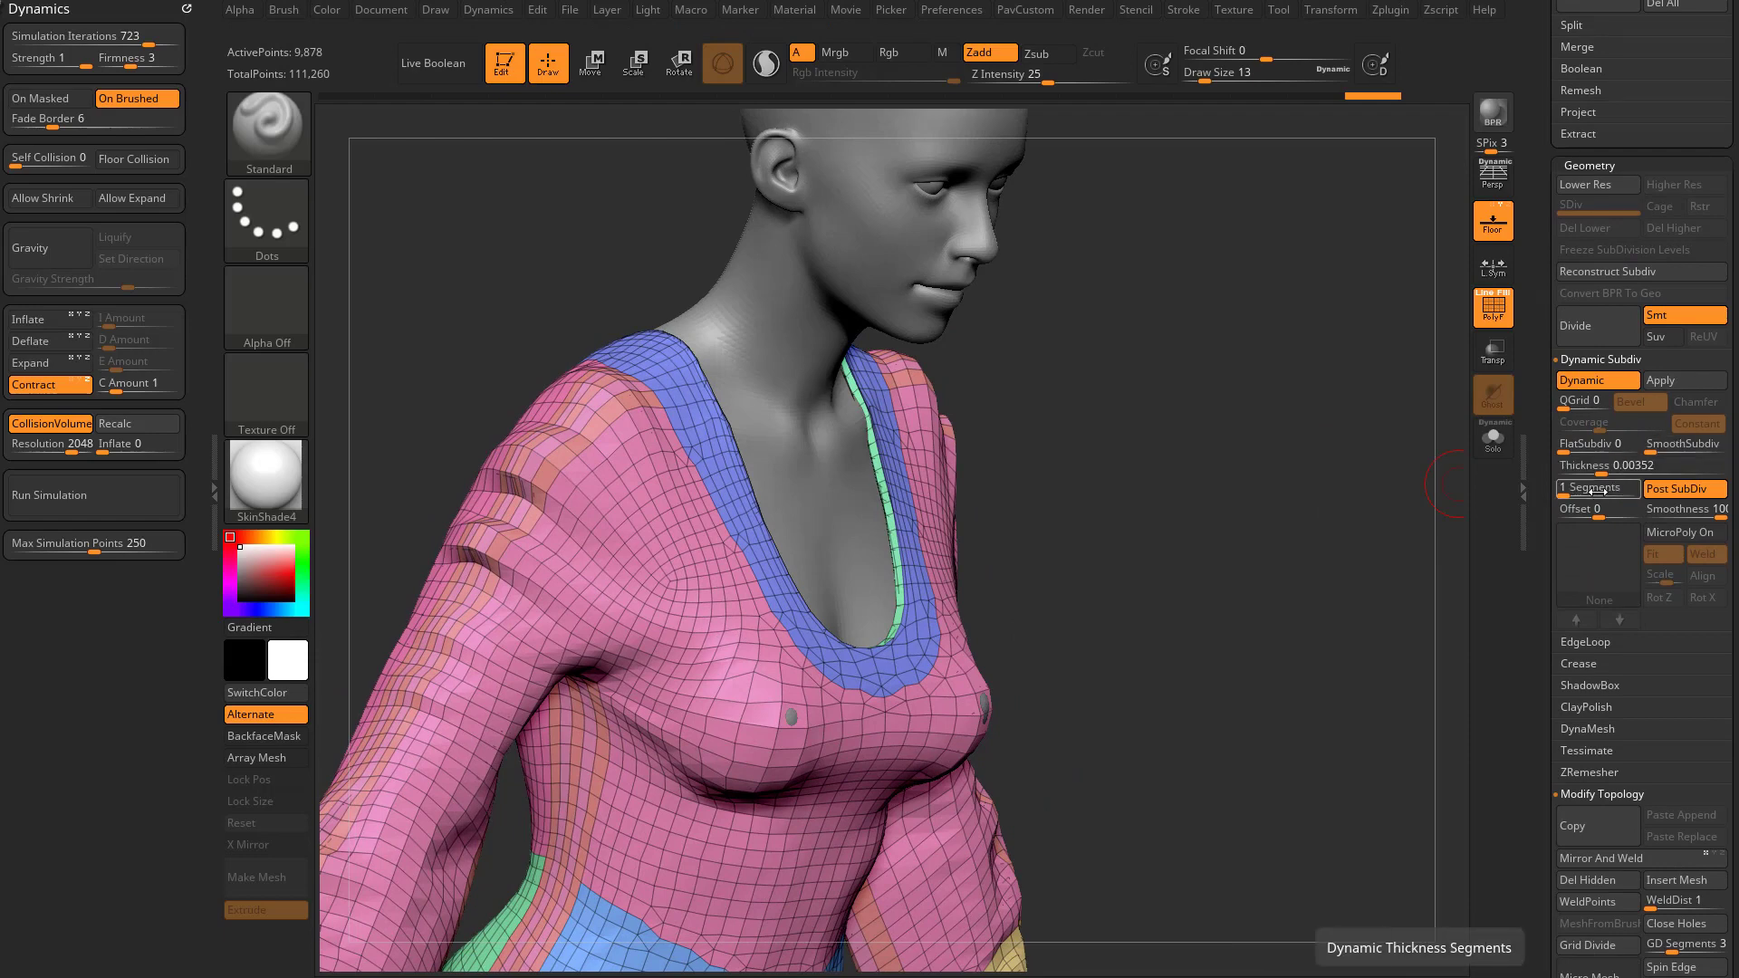
Raise the dress's Dynamic Subdiv thickness Offset to about 97 and check the cloth around the neckline and shoulders.
left_click_drag(1596, 510, 1633, 510)
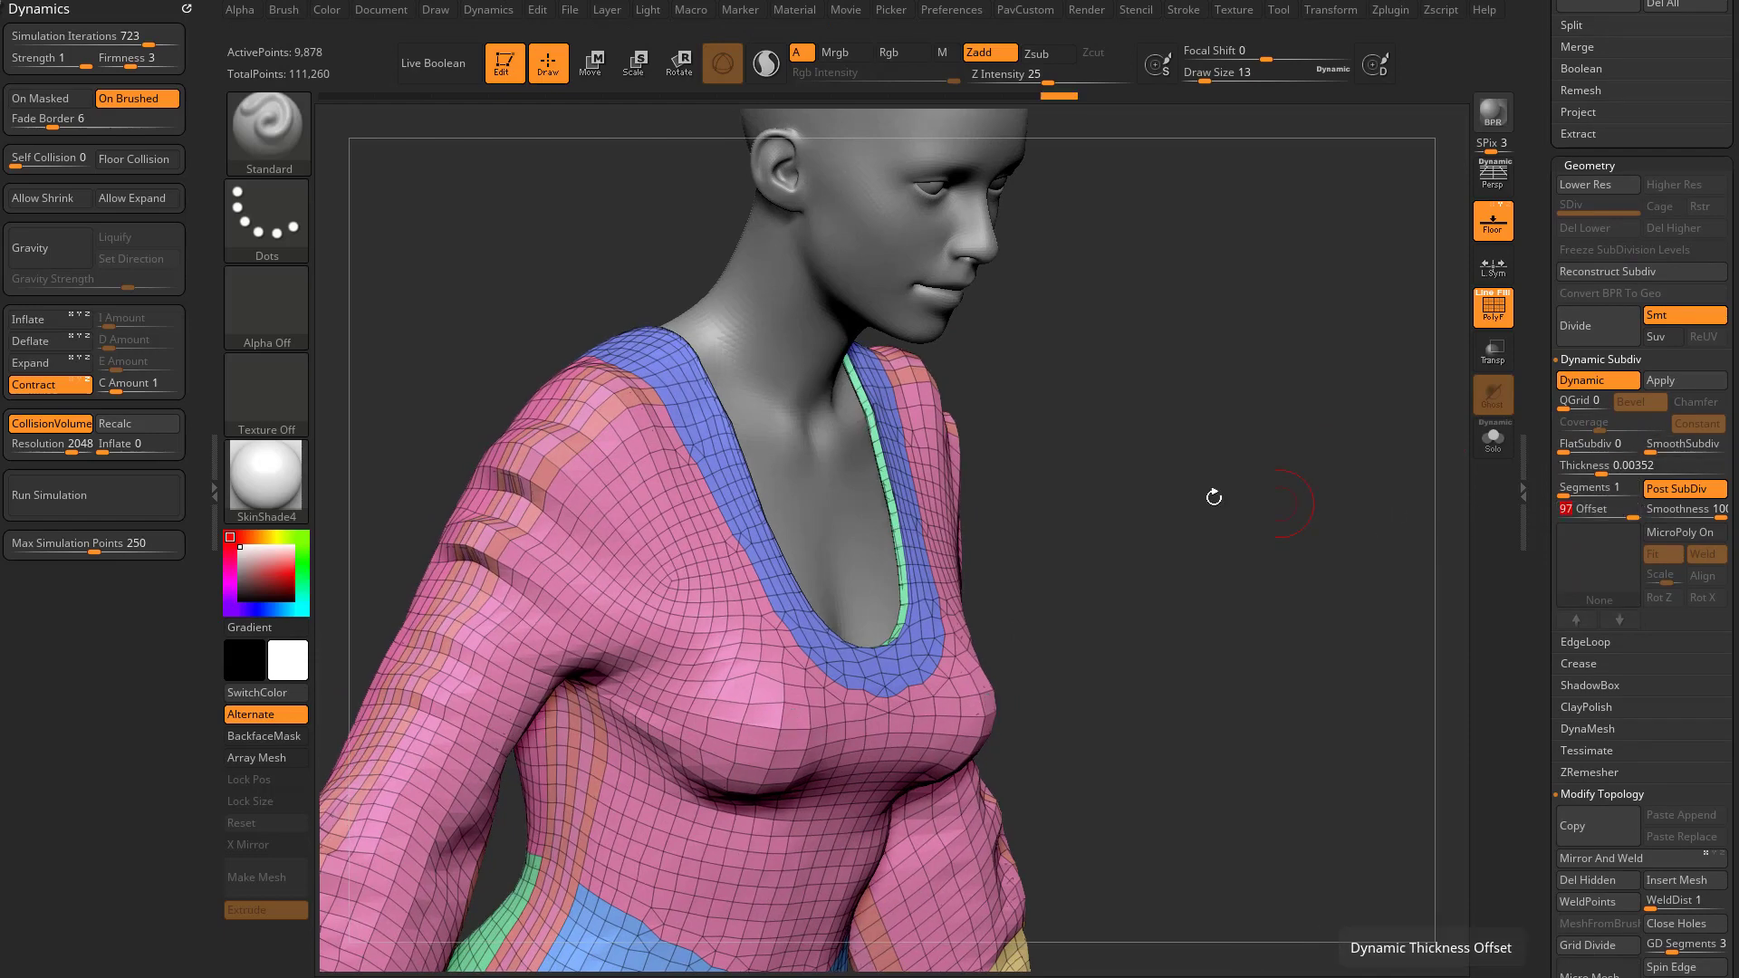
left_click_drag(1214, 497, 1145, 460)
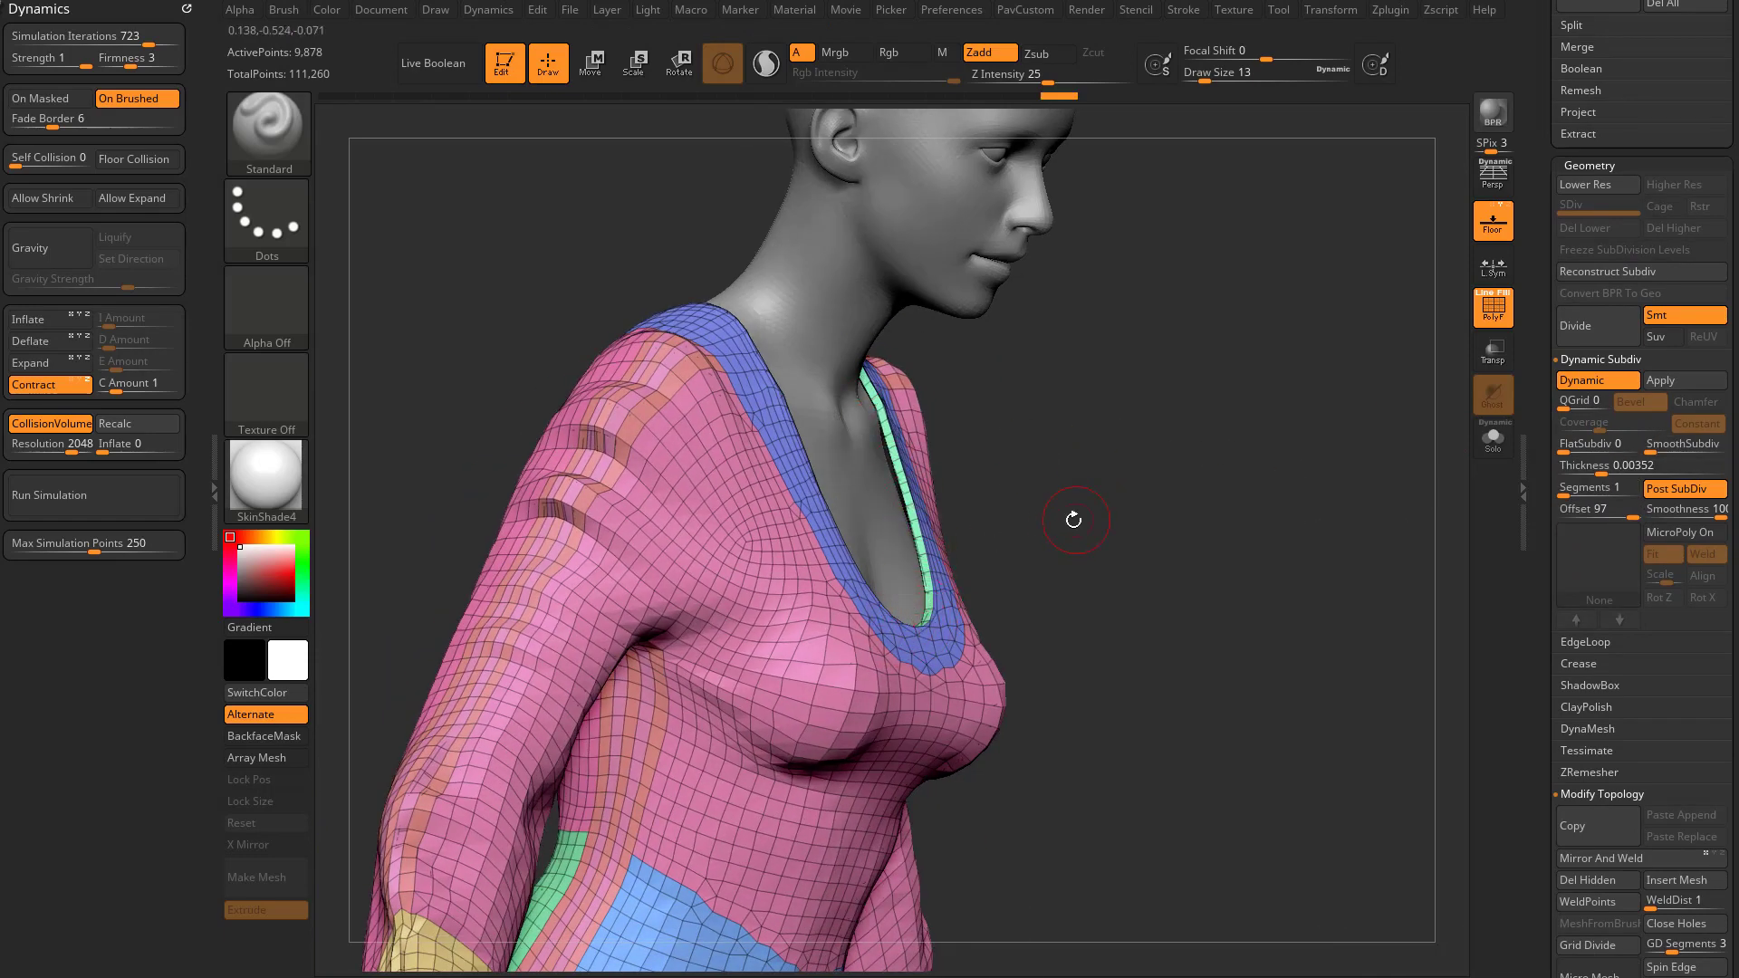
left_click_drag(1073, 520, 951, 489)
left_click_drag(1190, 494, 1313, 489)
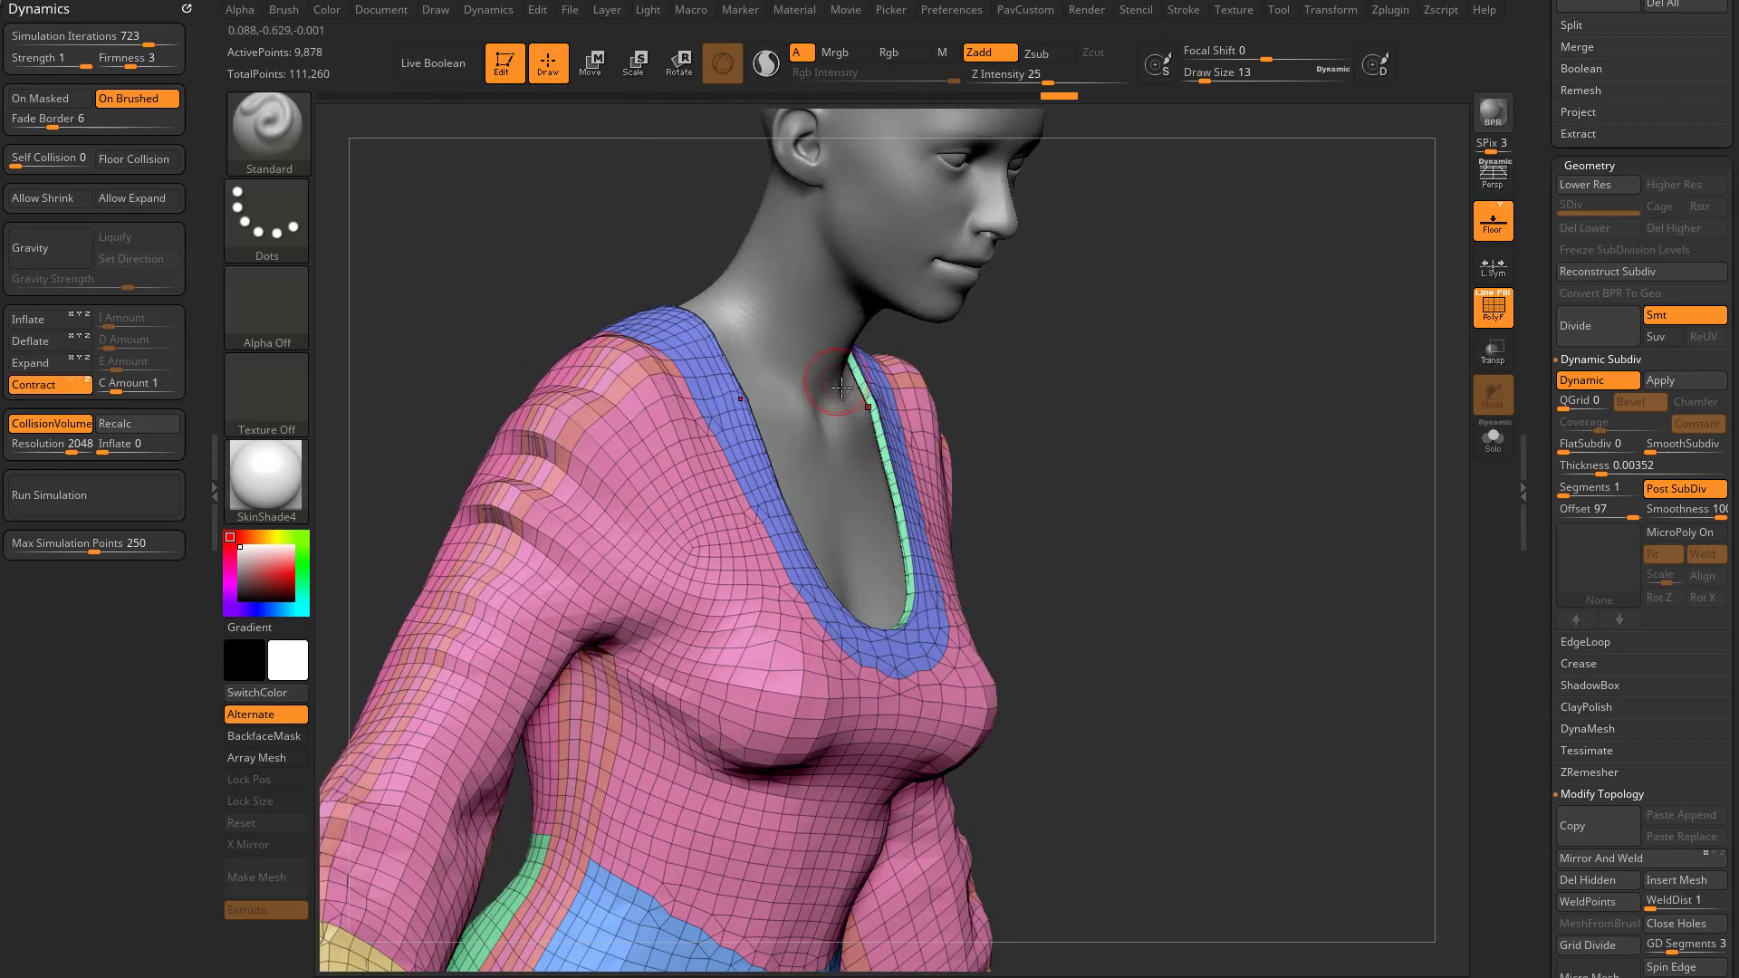
left_click_drag(1168, 534, 1032, 527)
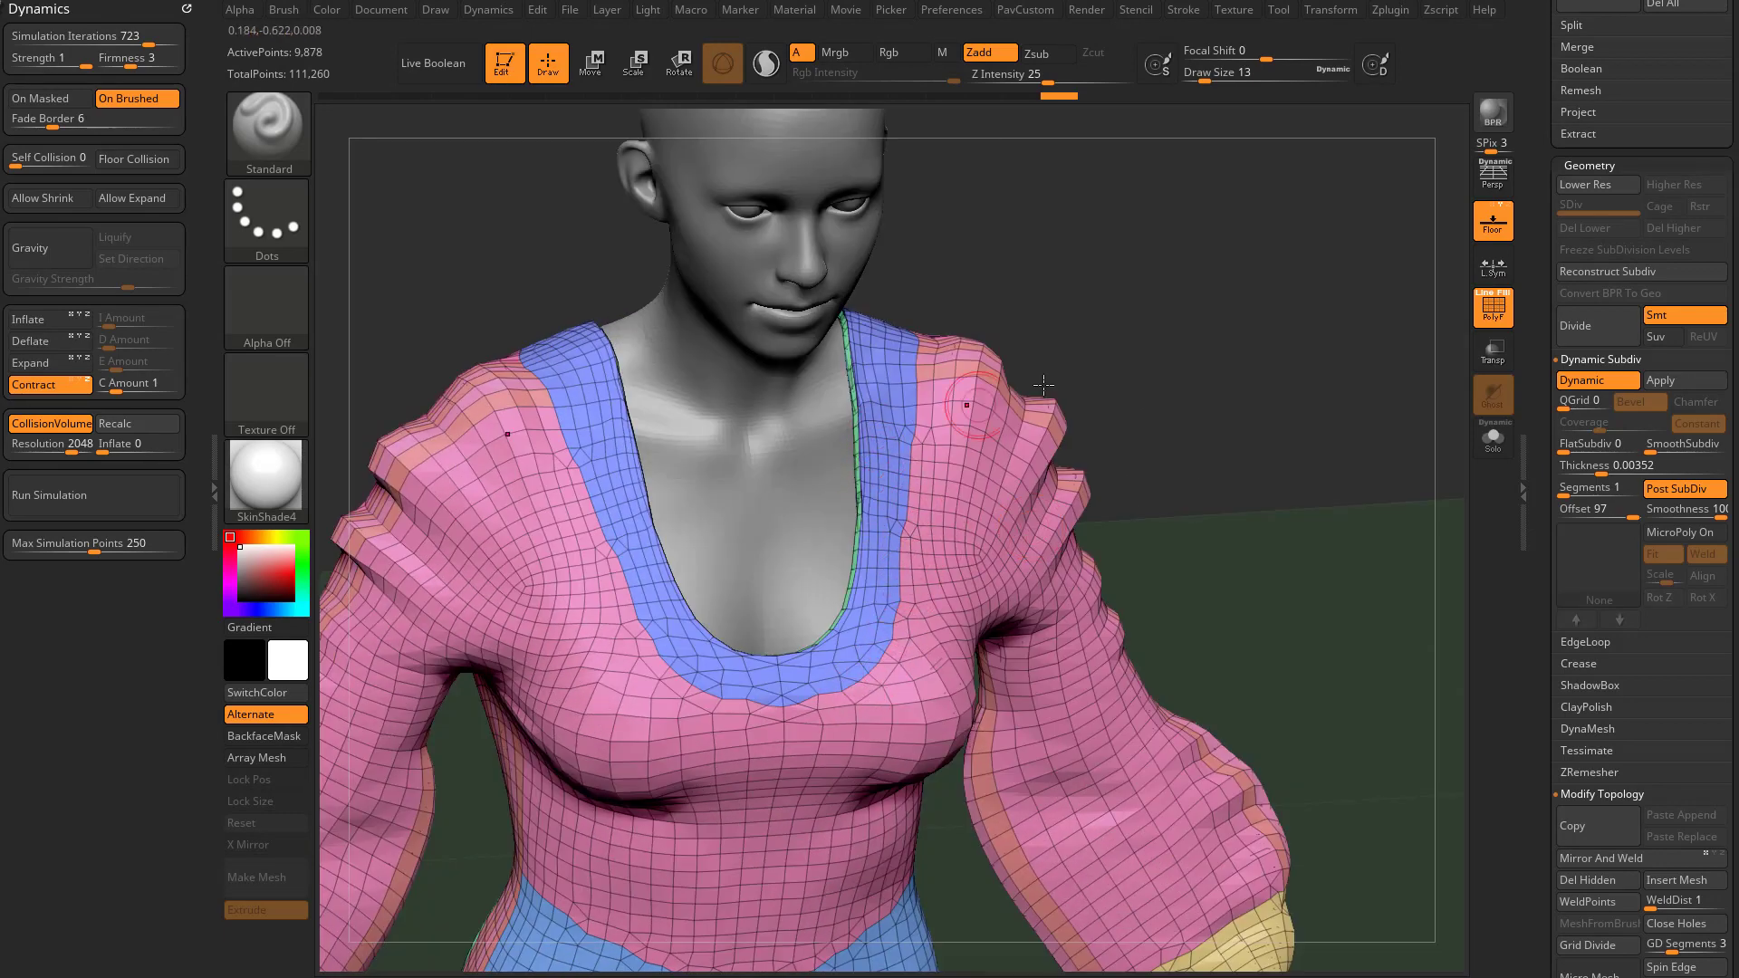
left_click_drag(971, 404, 1204, 400)
left_click_drag(1614, 508, 1637, 509)
left_click_drag(1092, 468, 1207, 426)
left_click_drag(958, 537, 1273, 454)
Switch to the plane-over-bust tool, turn on Gravity and run the cloth simulation on the plane.
scroll(1537, 680, "up", 10)
scroll(1537, 680, "up", 1)
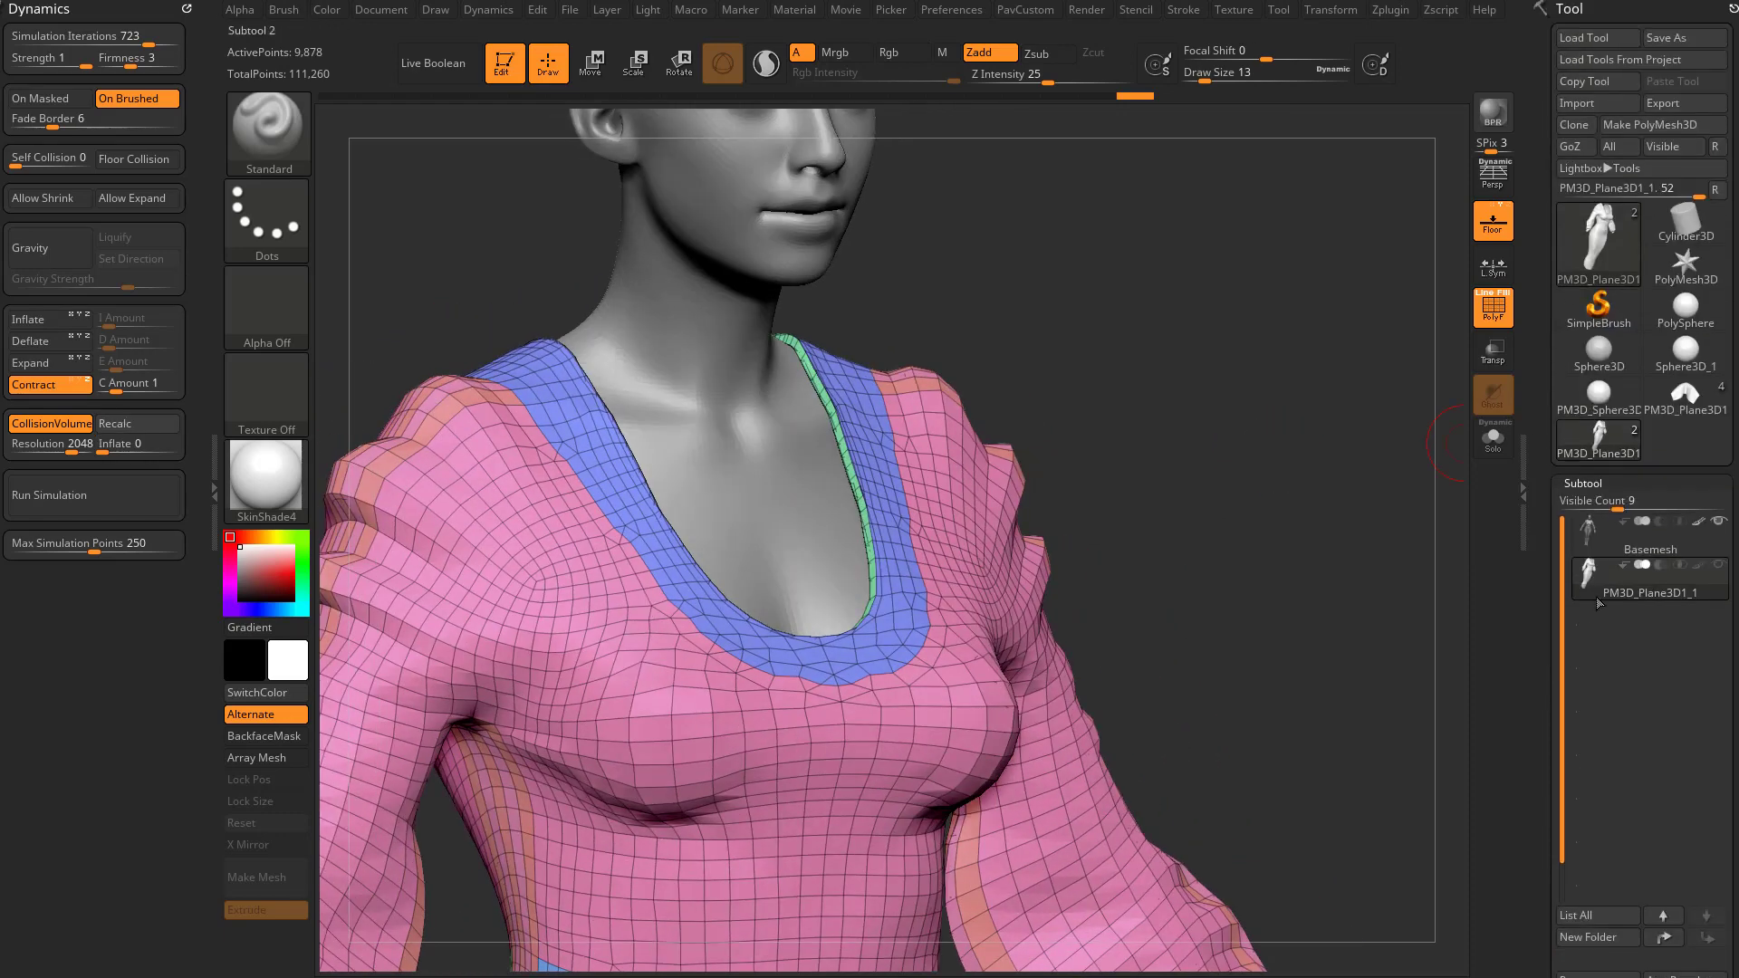
left_click(1679, 411)
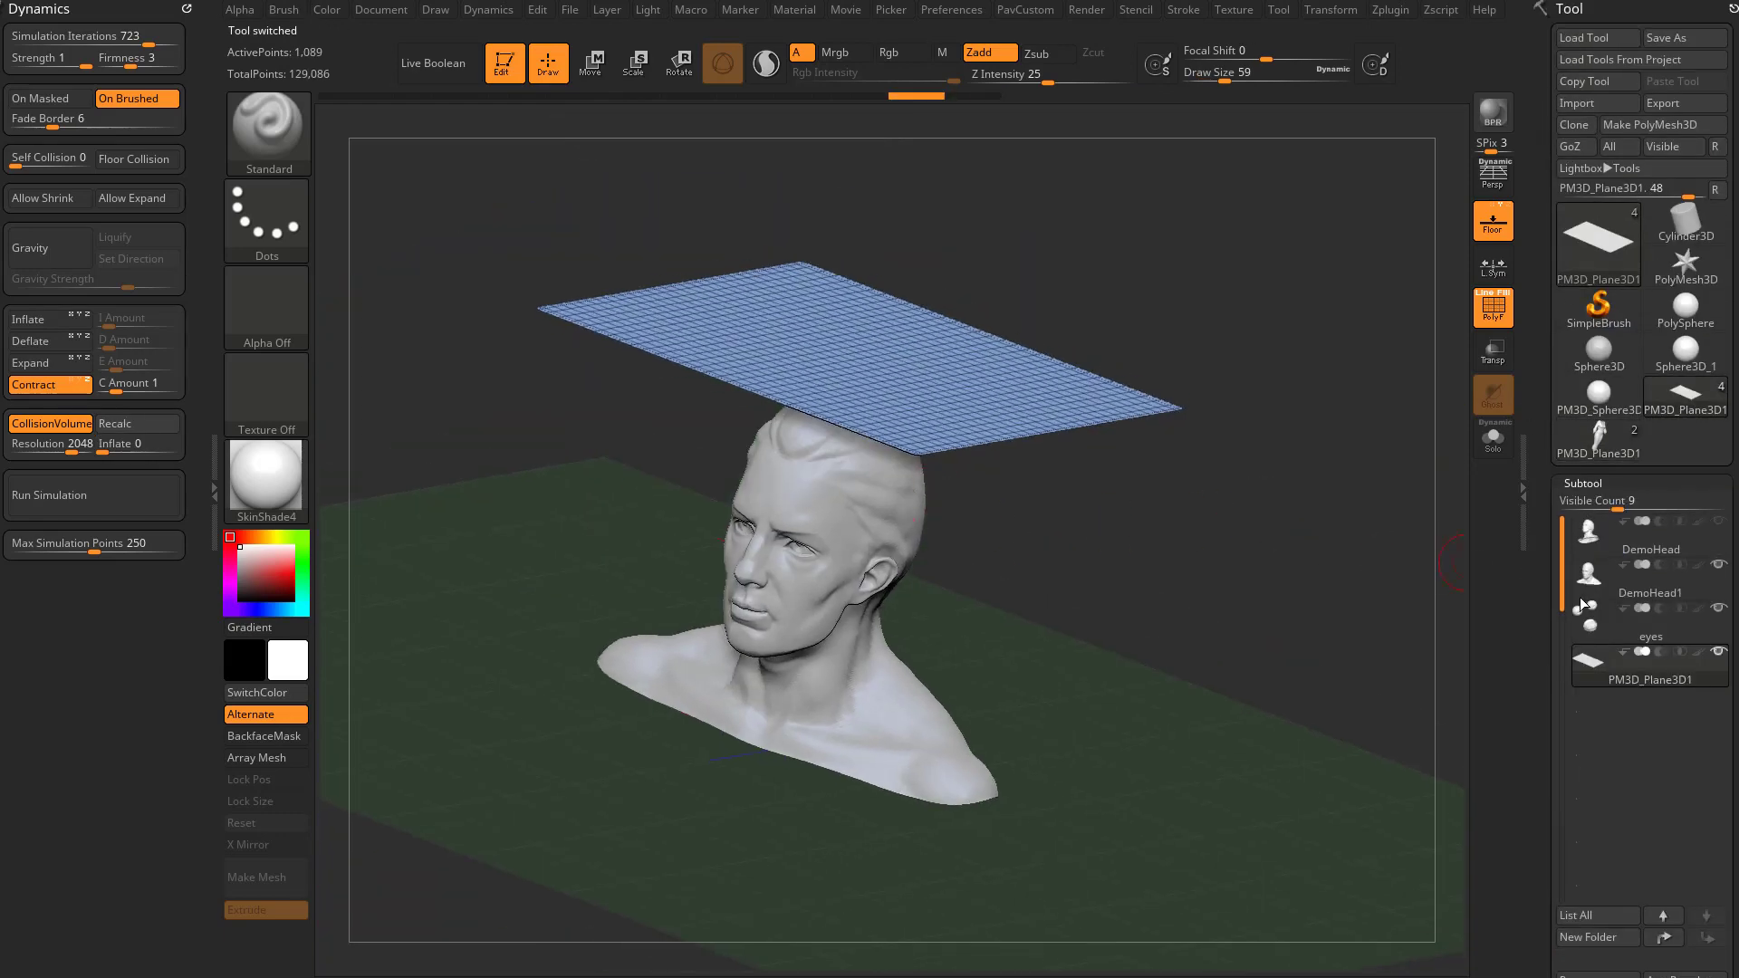
left_click(1582, 605)
left_click(116, 500)
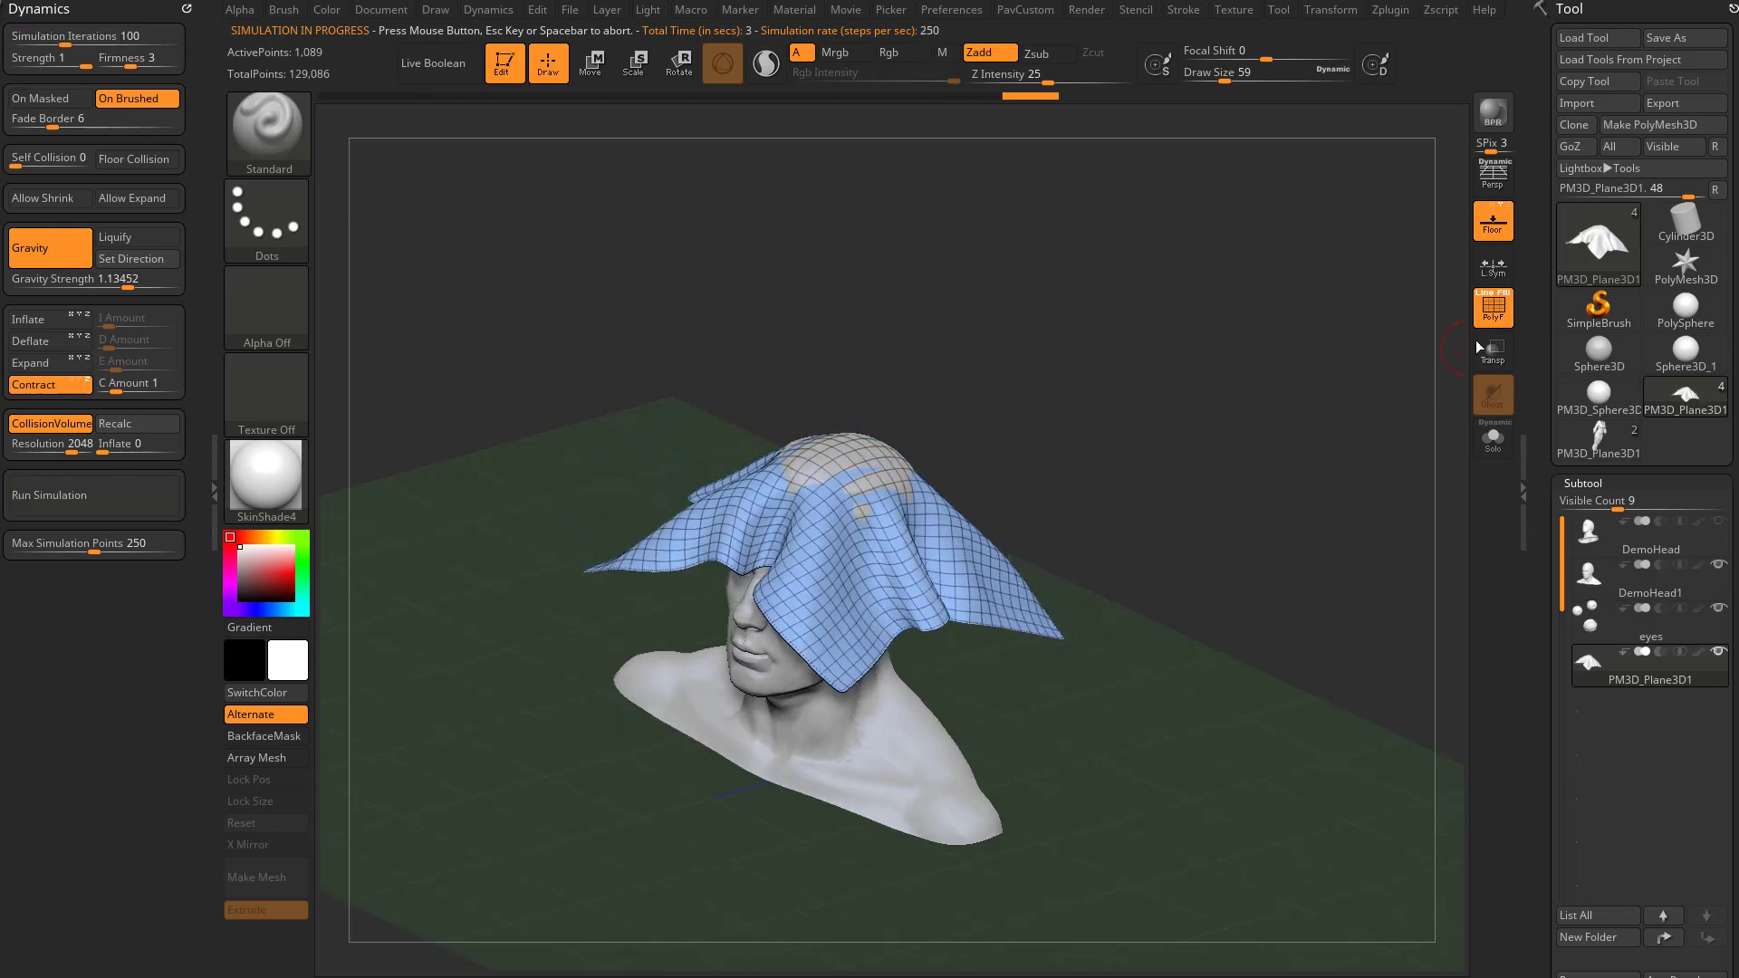
Hide the polyframe and turn on transparency with Ghost to inspect how the draped plane sits on the head.
key("shift+f")
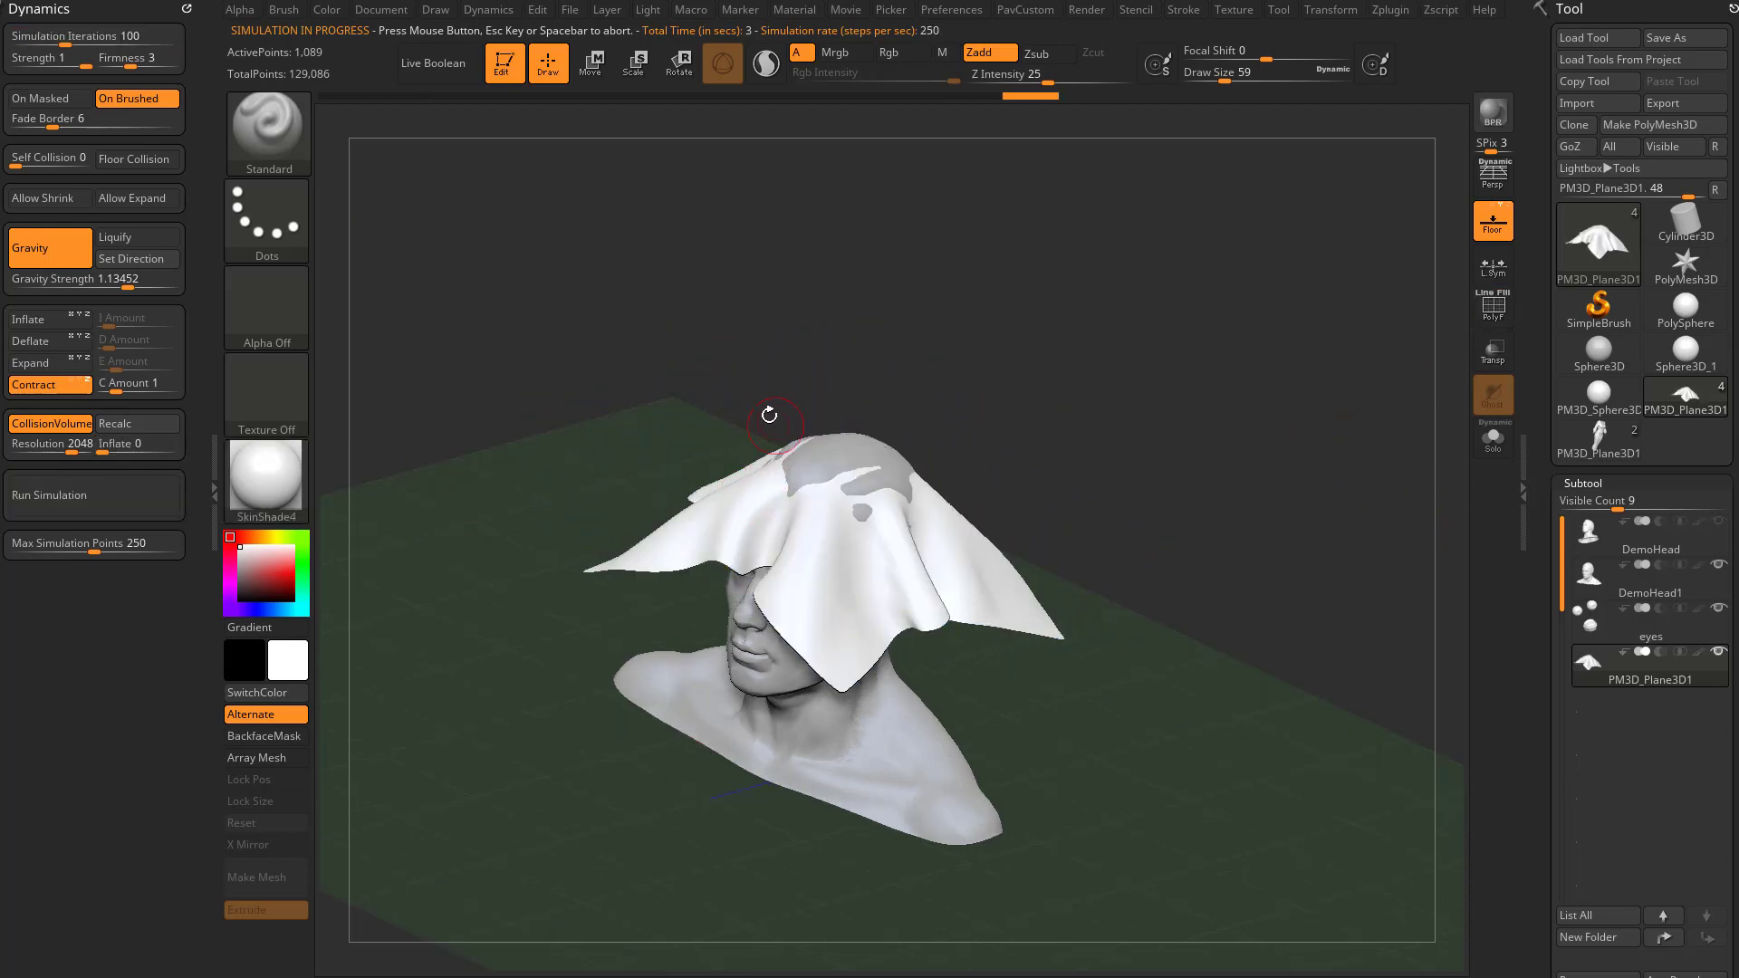
left_click_drag(768, 412, 820, 442)
left_click_drag(1048, 484, 1189, 466)
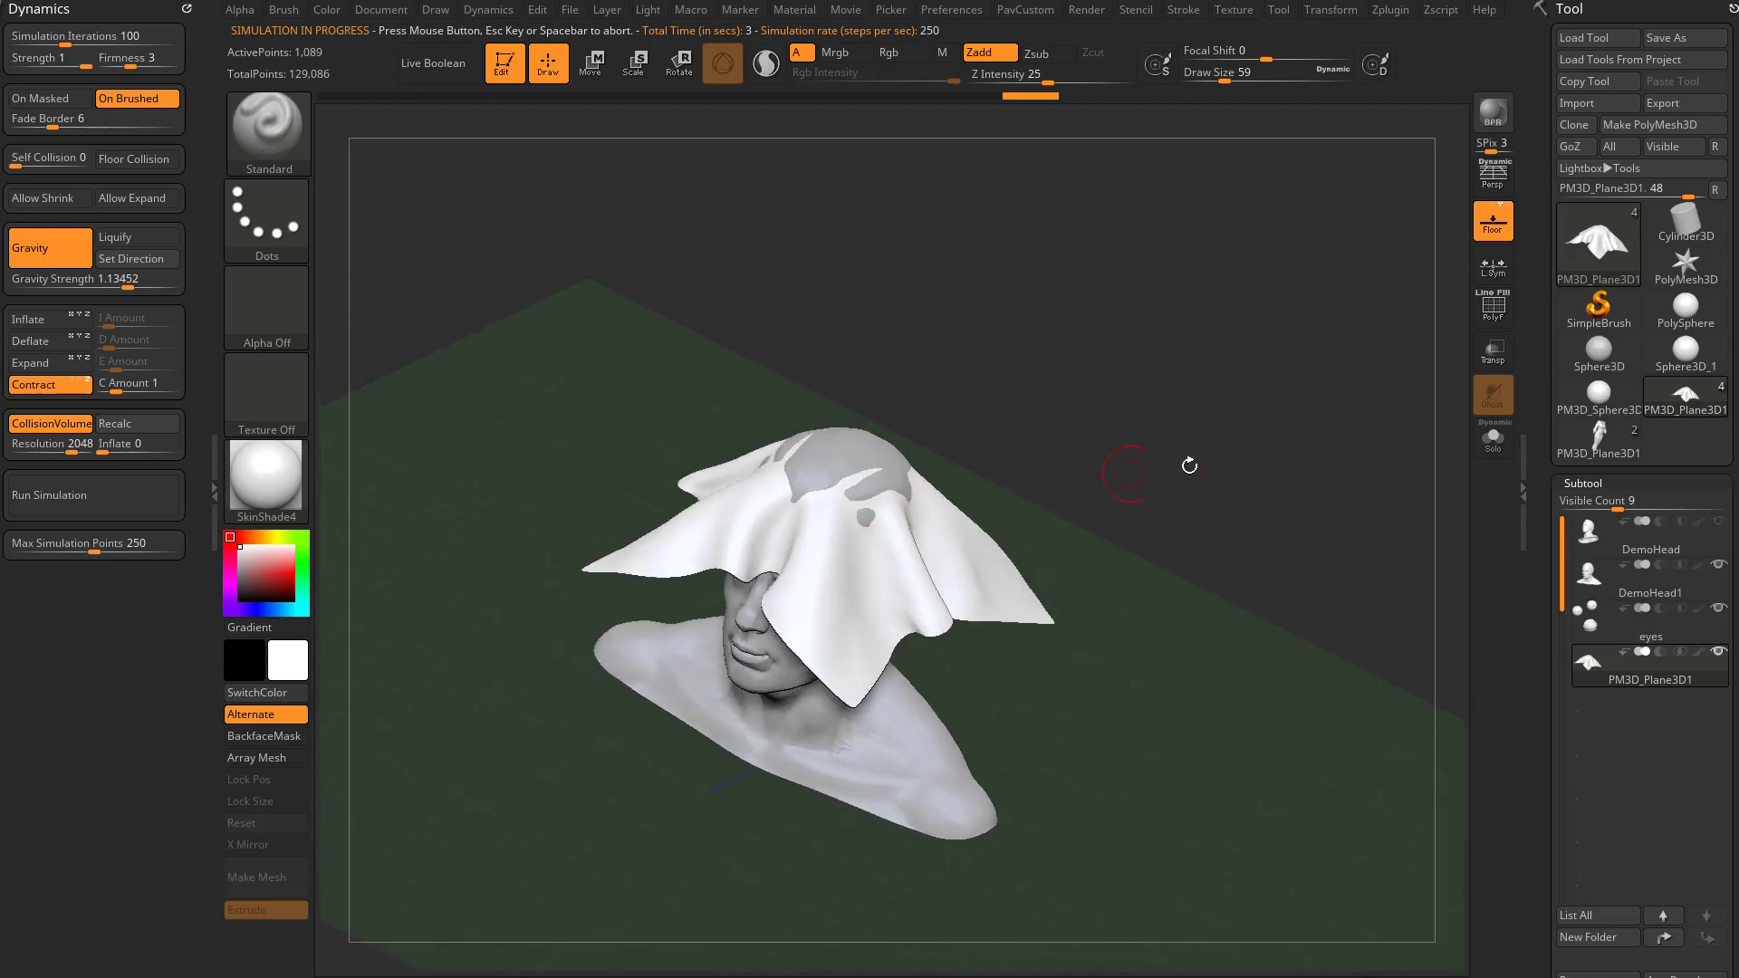
left_click(1480, 322)
right_click_drag(1359, 387, 1372, 435, "ctrl")
left_click(1488, 358)
left_click_drag(1362, 391, 1323, 427)
right_click_drag(1323, 426, 1318, 385, "ctrl")
left_click(1492, 308)
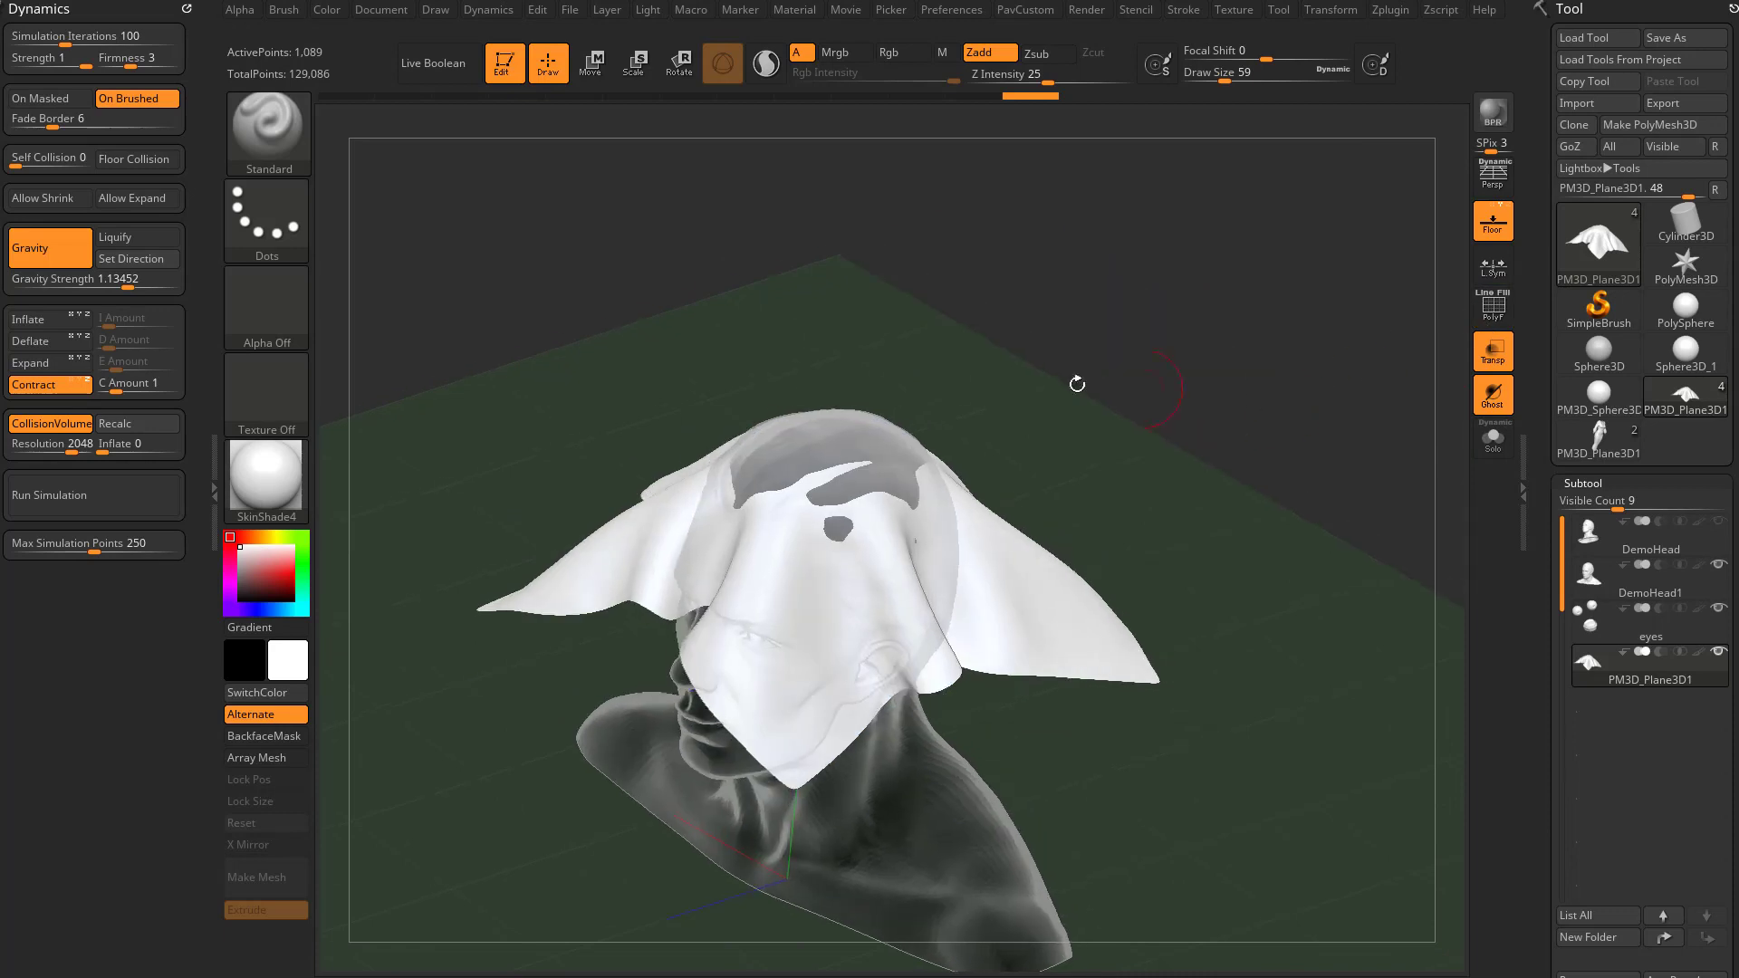
Try running the simulation on the draped plane with the CollisionVolume Inflate at 0.13313.
left_click(118, 493)
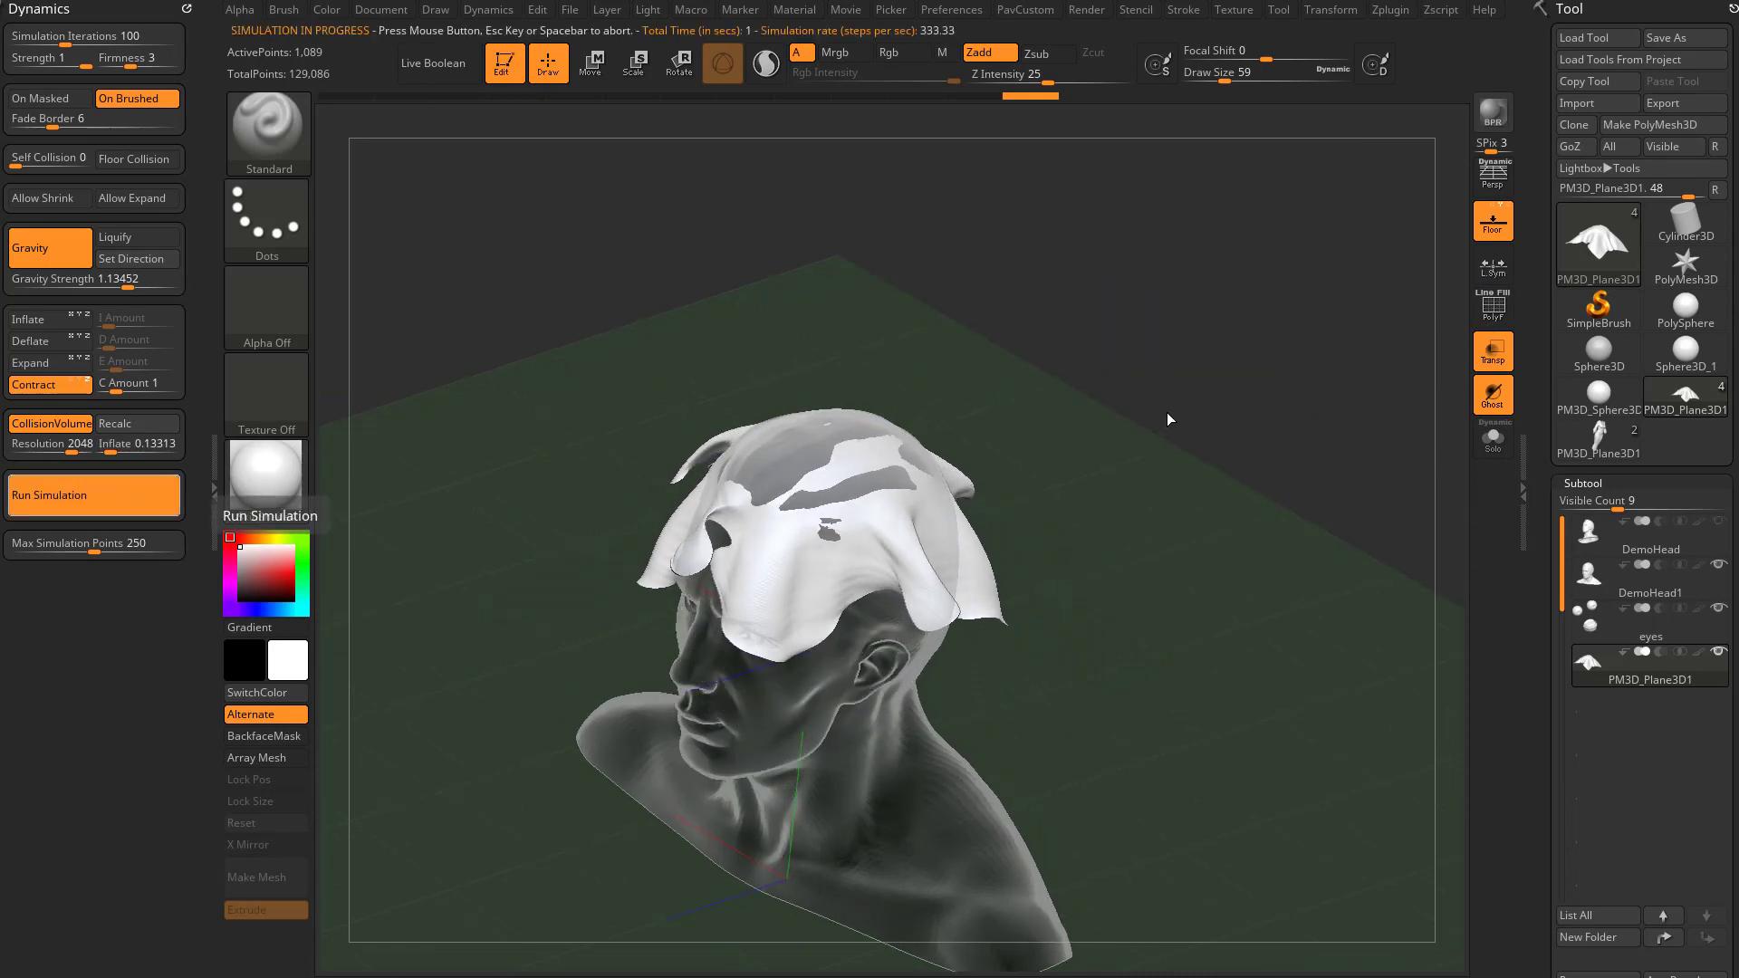
left_click_drag(1168, 420, 1207, 411)
key("ctrl+z")
Turn off Contract and transparency, and undo the drape back to the flat plane.
left_click(46, 384)
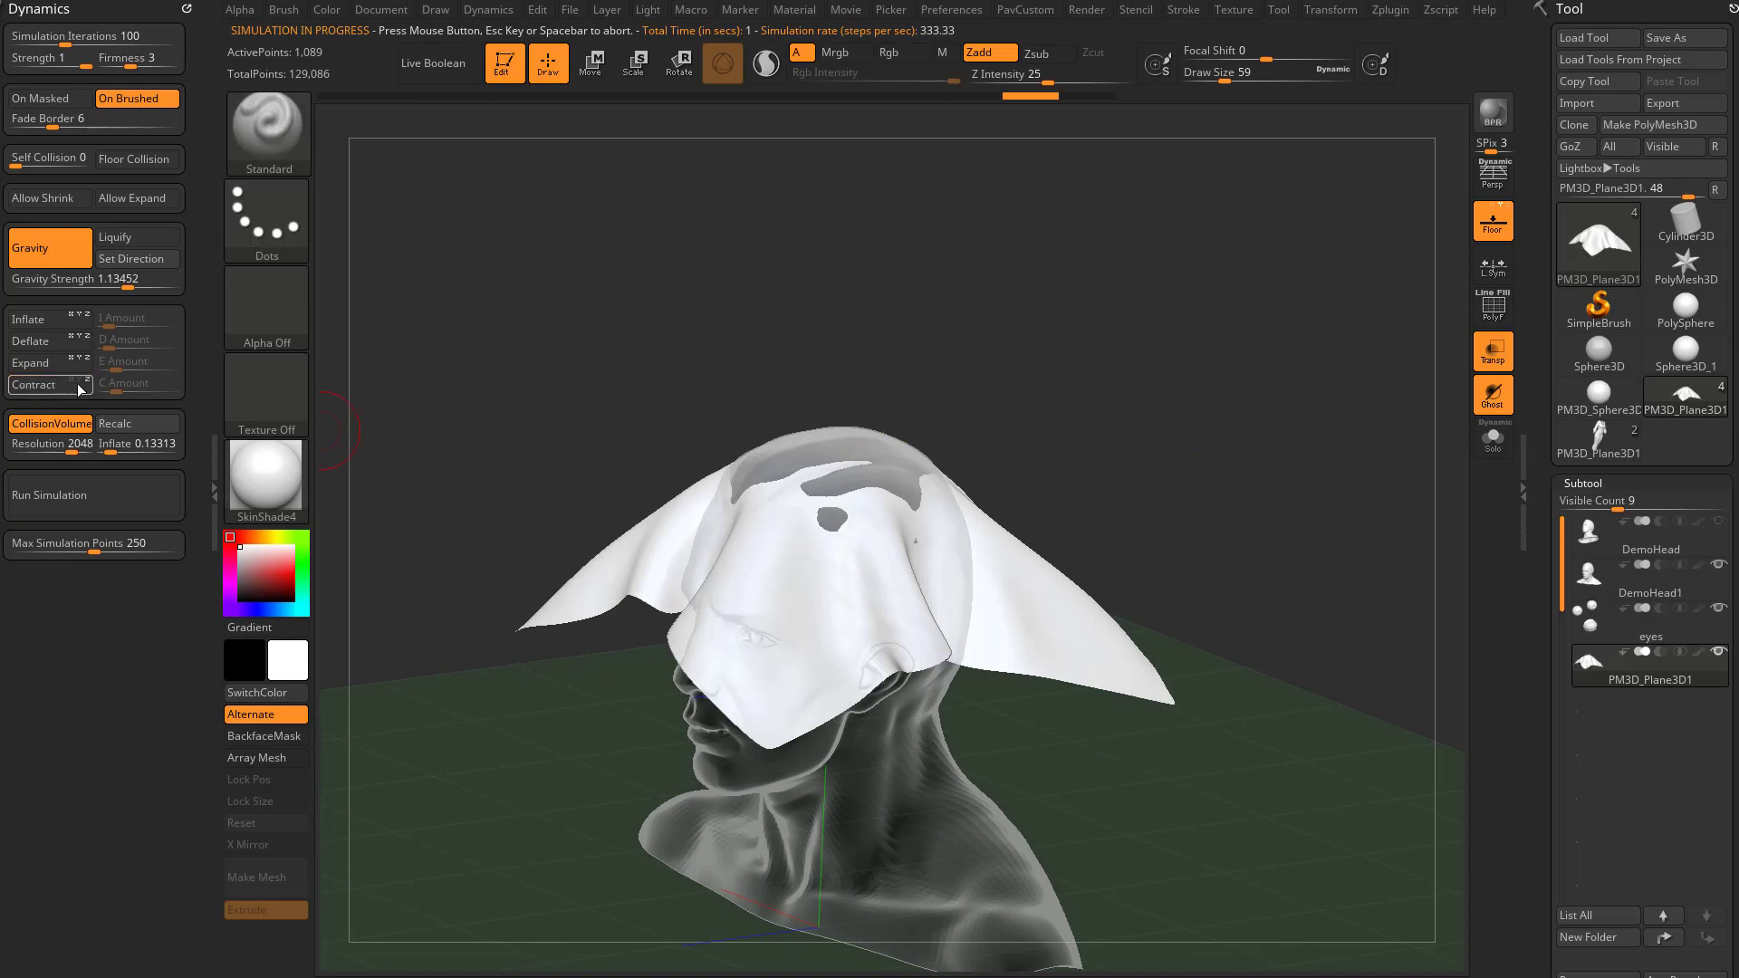
right_click_drag(1083, 426, 1090, 376, "ctrl")
left_click_drag(1090, 377, 1126, 408)
key("ctrl+z")
left_click(1493, 351)
Set the CollisionVolume Inflate to 0.94674 and simulate the plane draping over the bust under Gravity.
left_click_drag(163, 443, 178, 444)
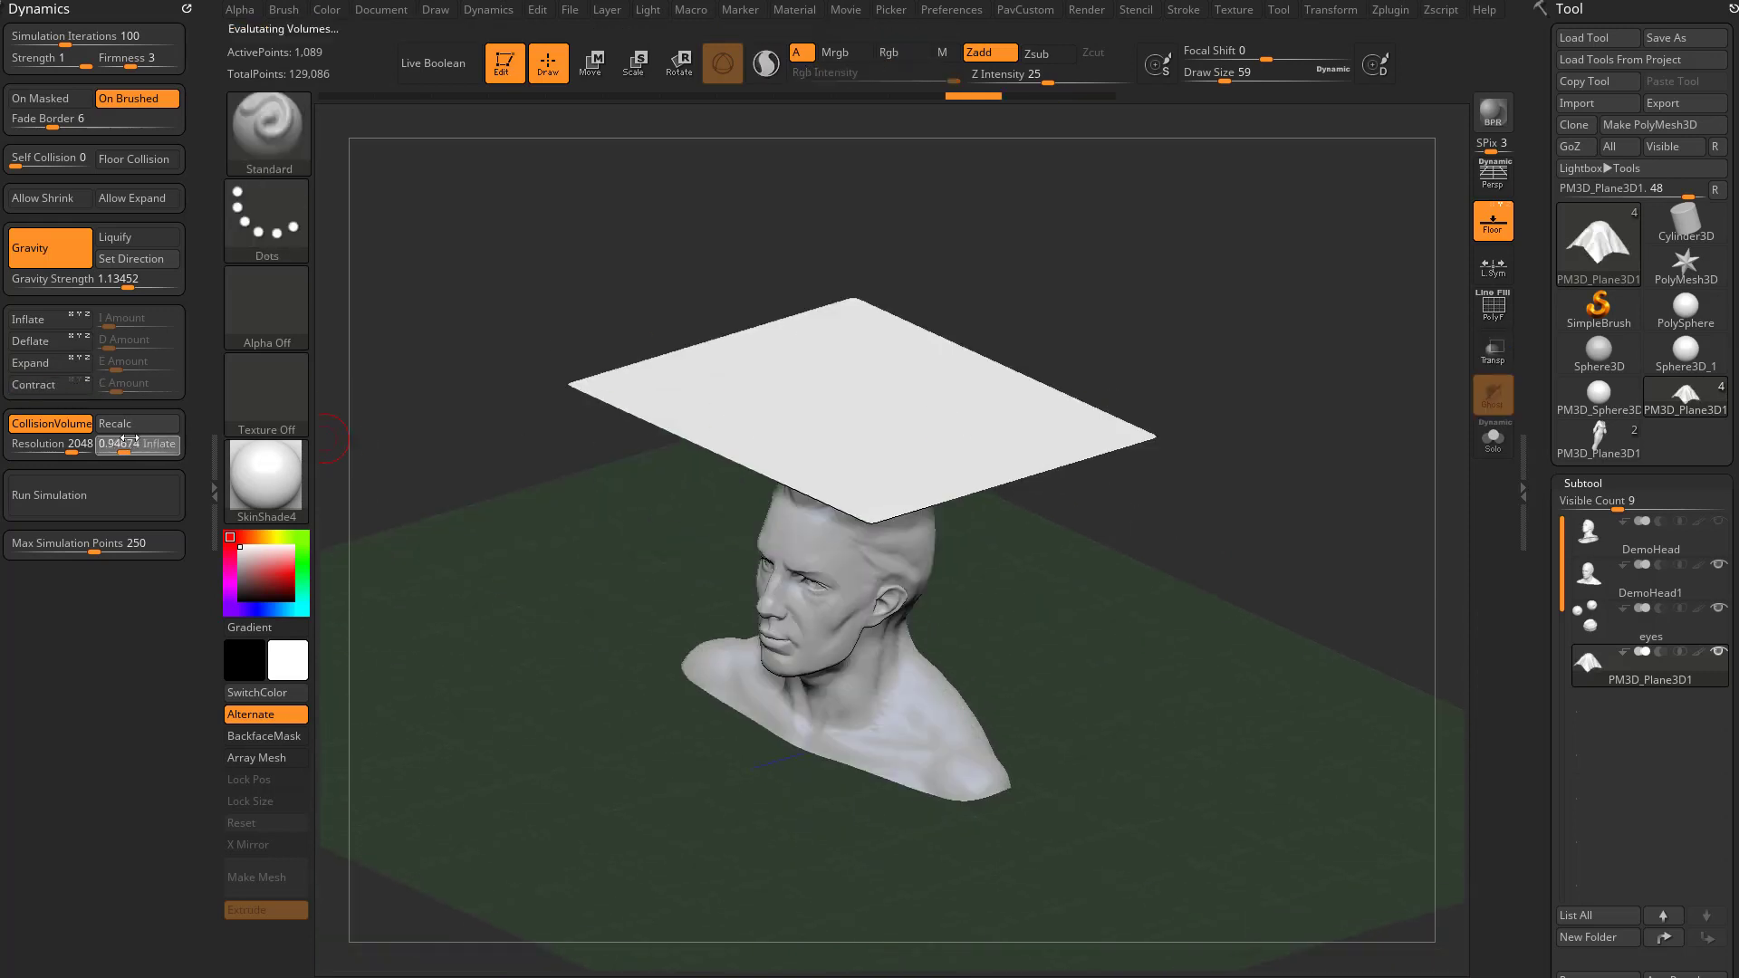
left_click(100, 495)
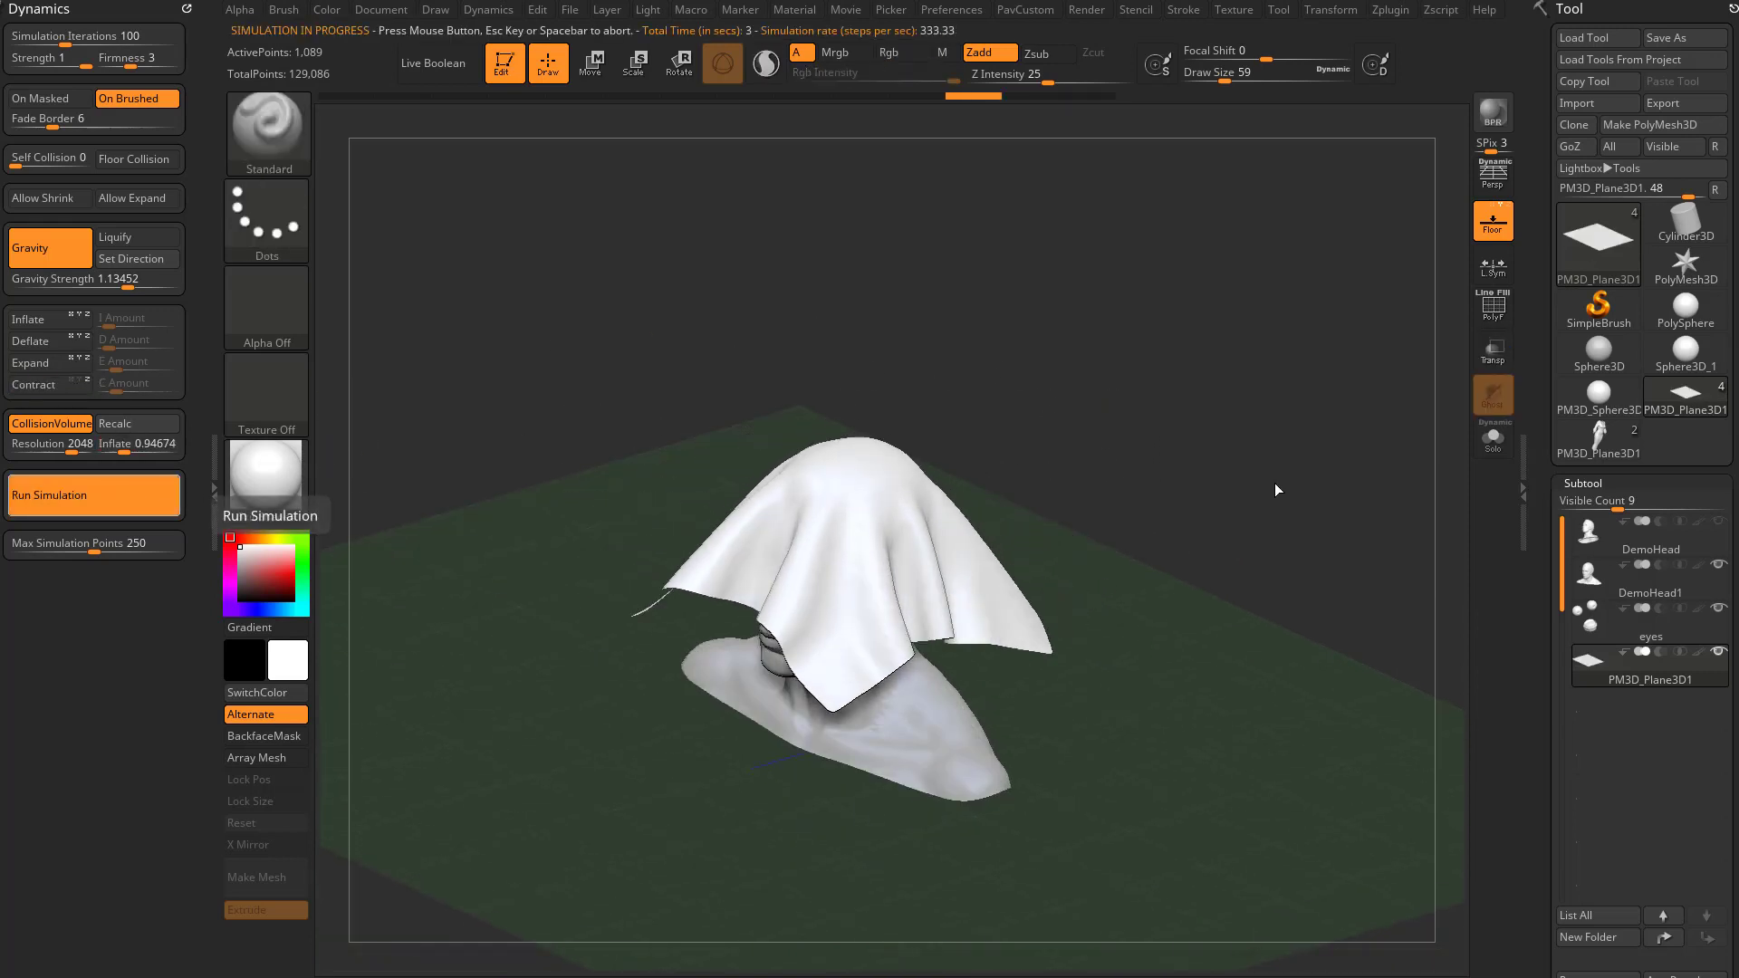
left_click(1277, 489)
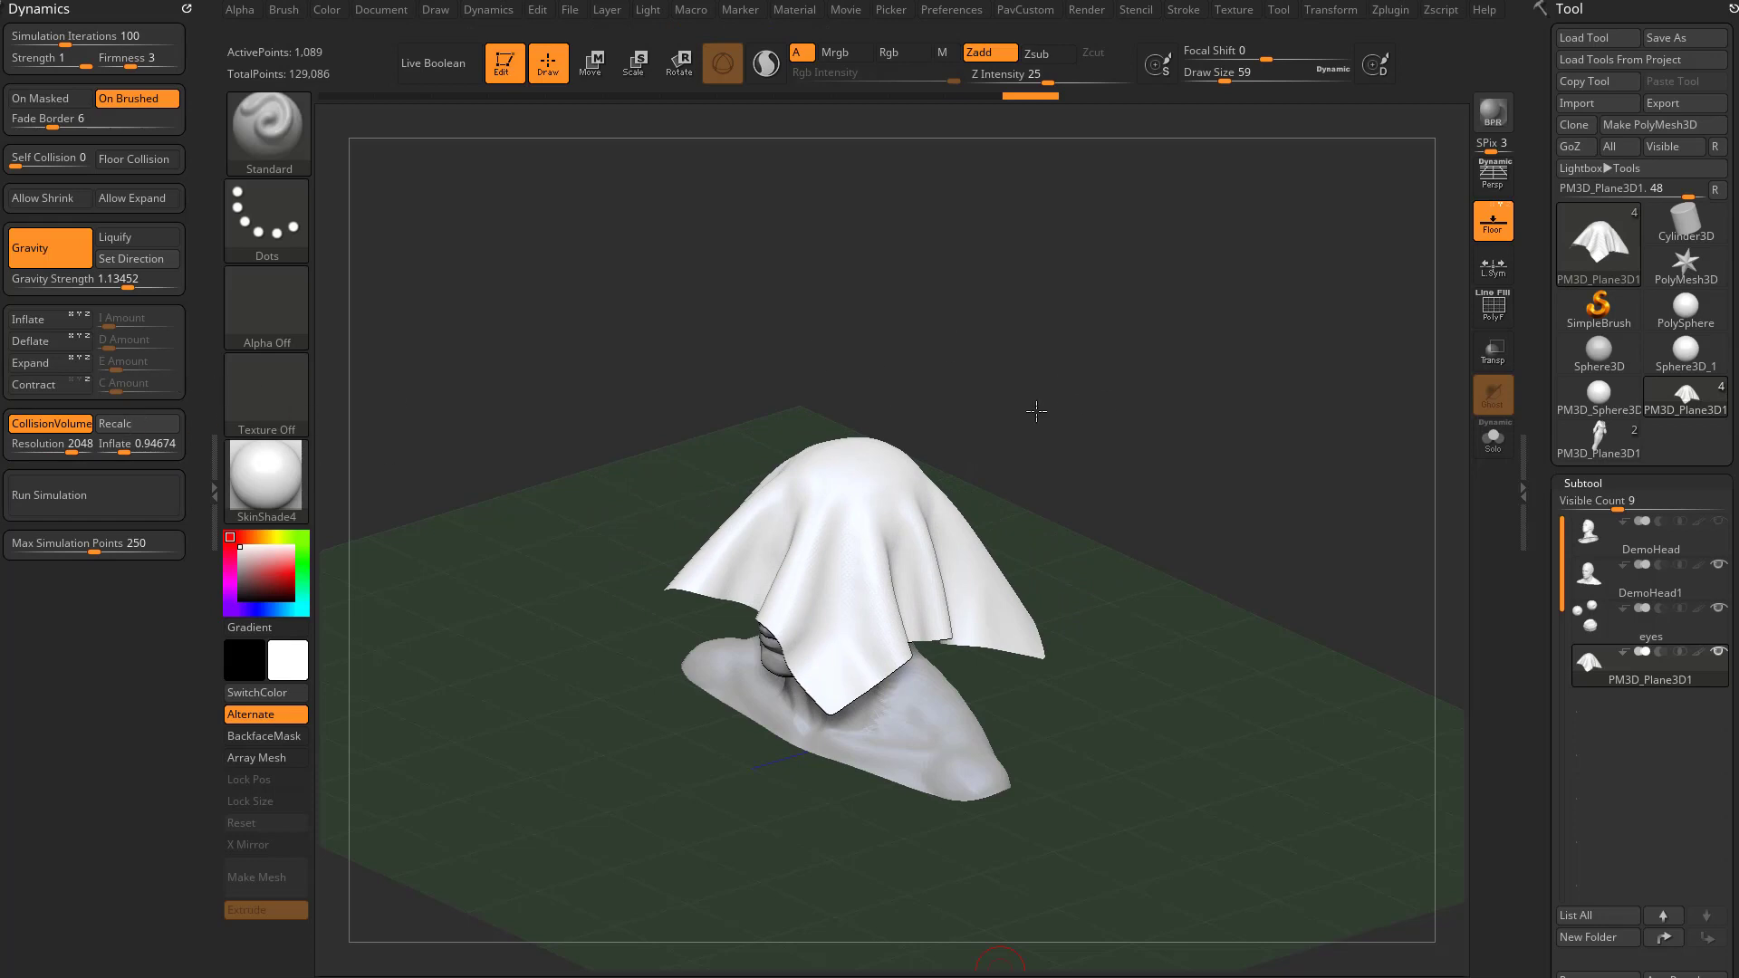
left_click_drag(1036, 411, 1114, 414)
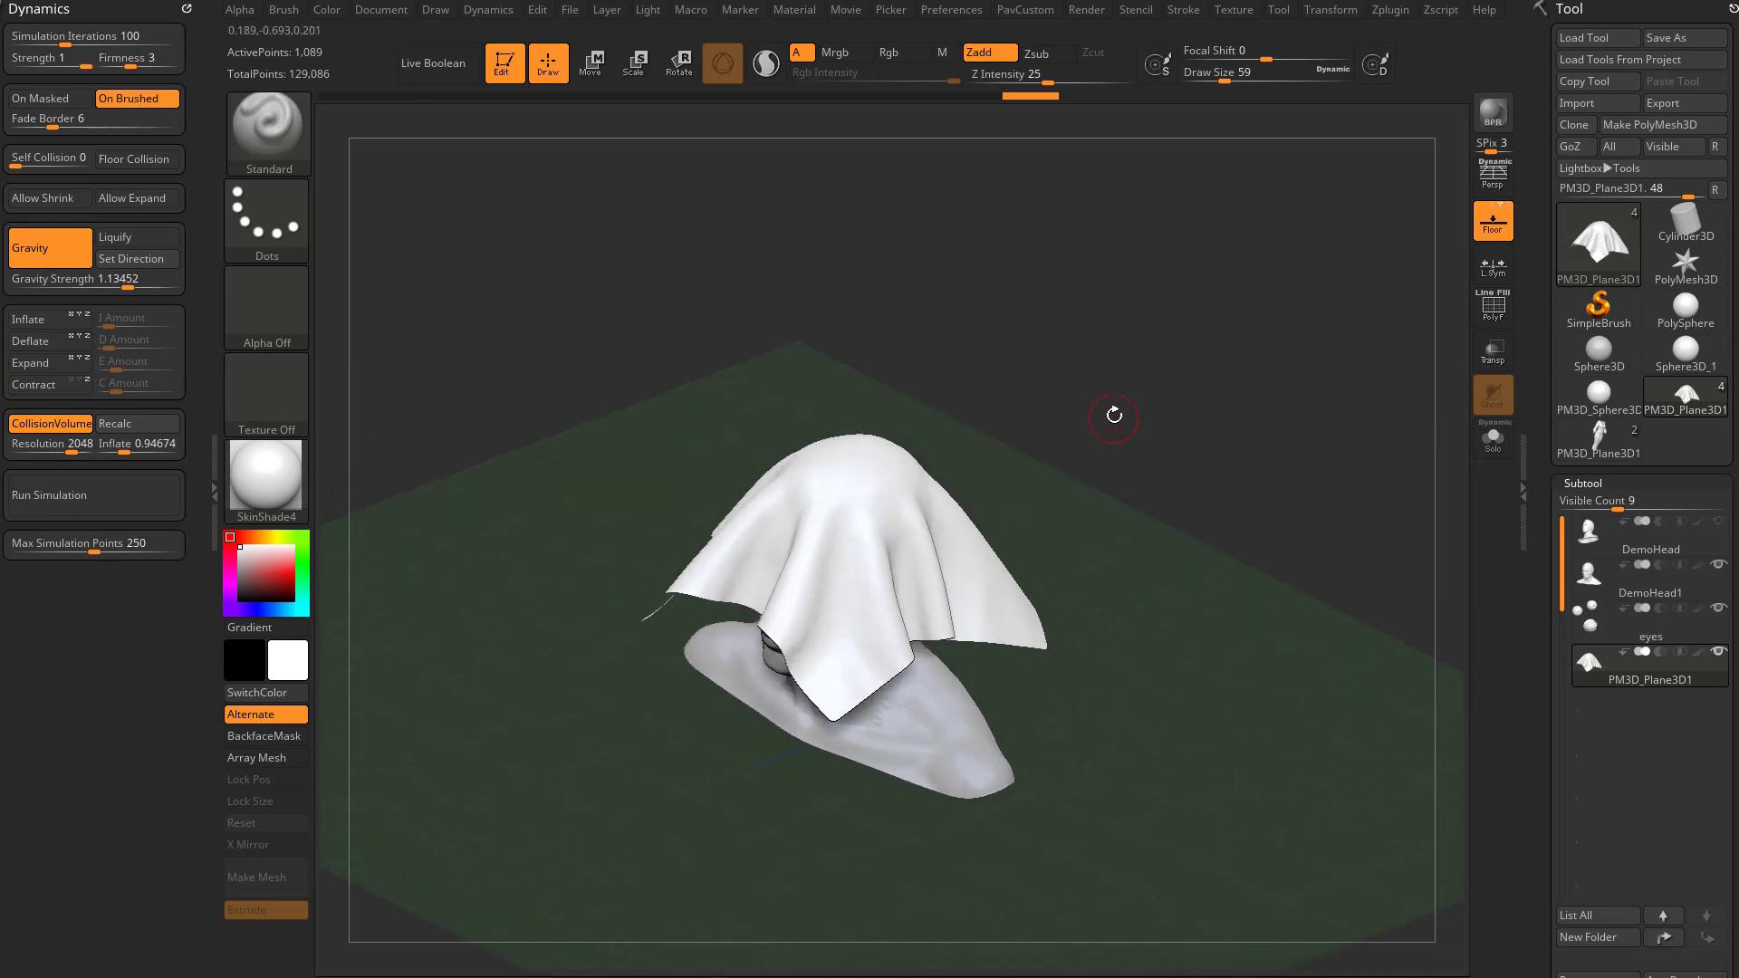
Undo the drape, lower the CollisionVolume Resolution to 16 and run the simulation on the plane again.
key("ctrl+z")
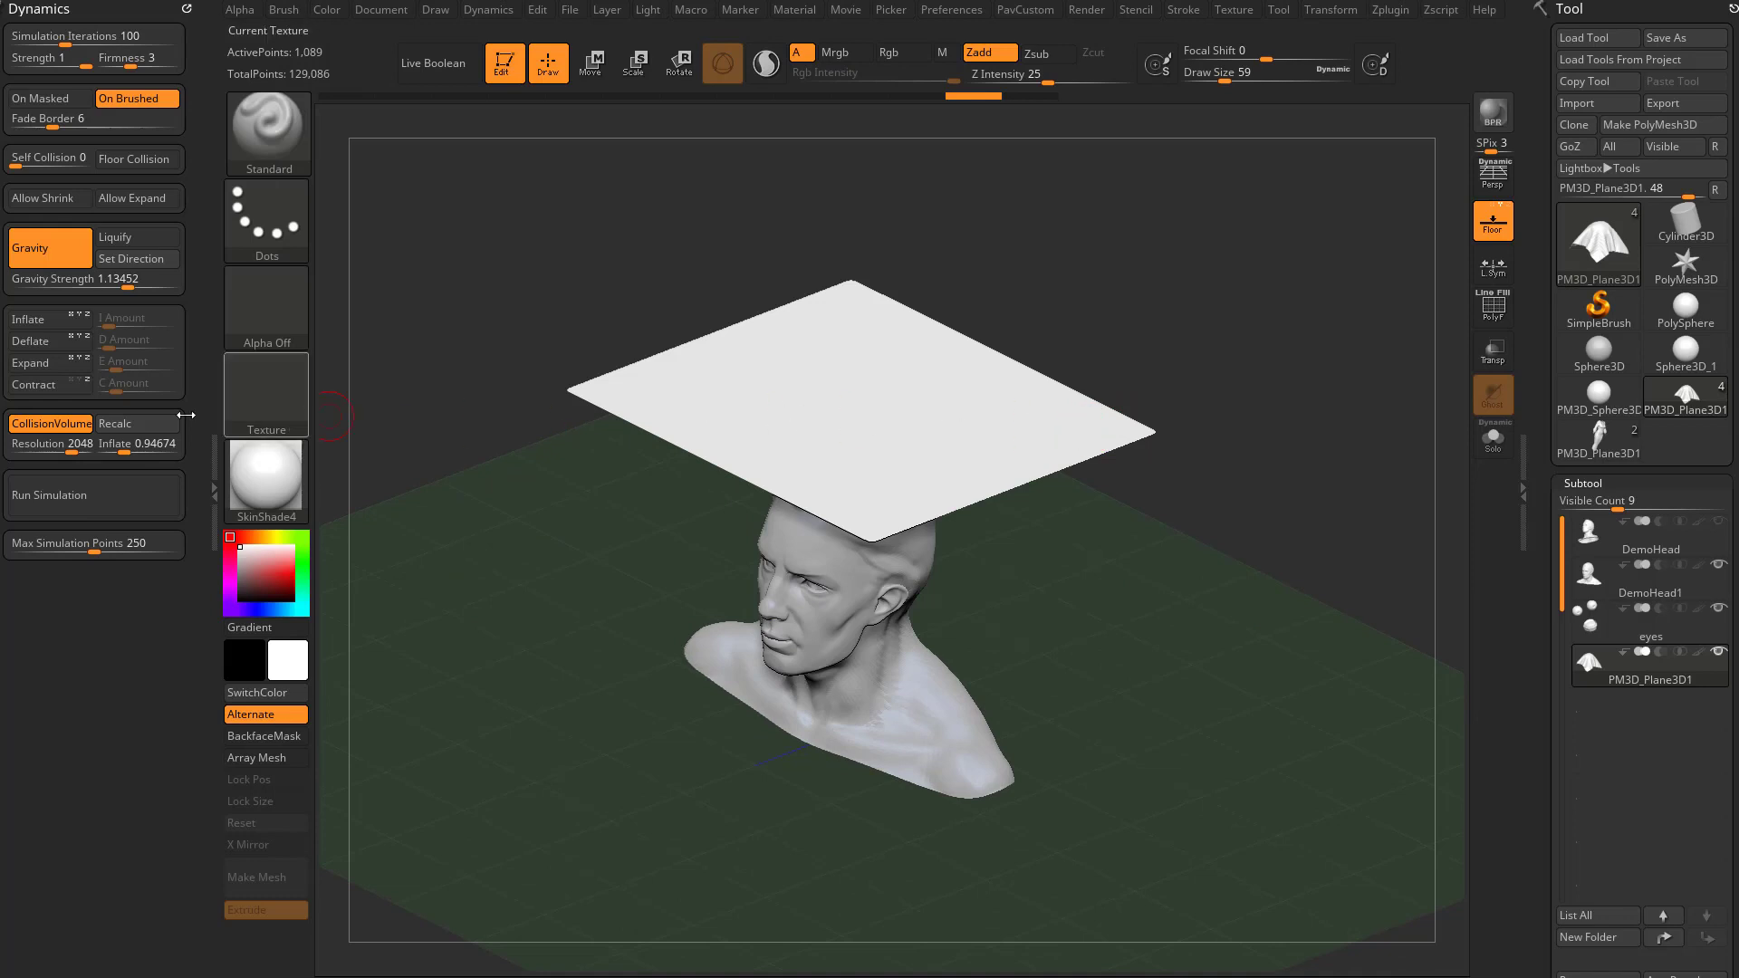
left_click_drag(68, 452, 10, 452)
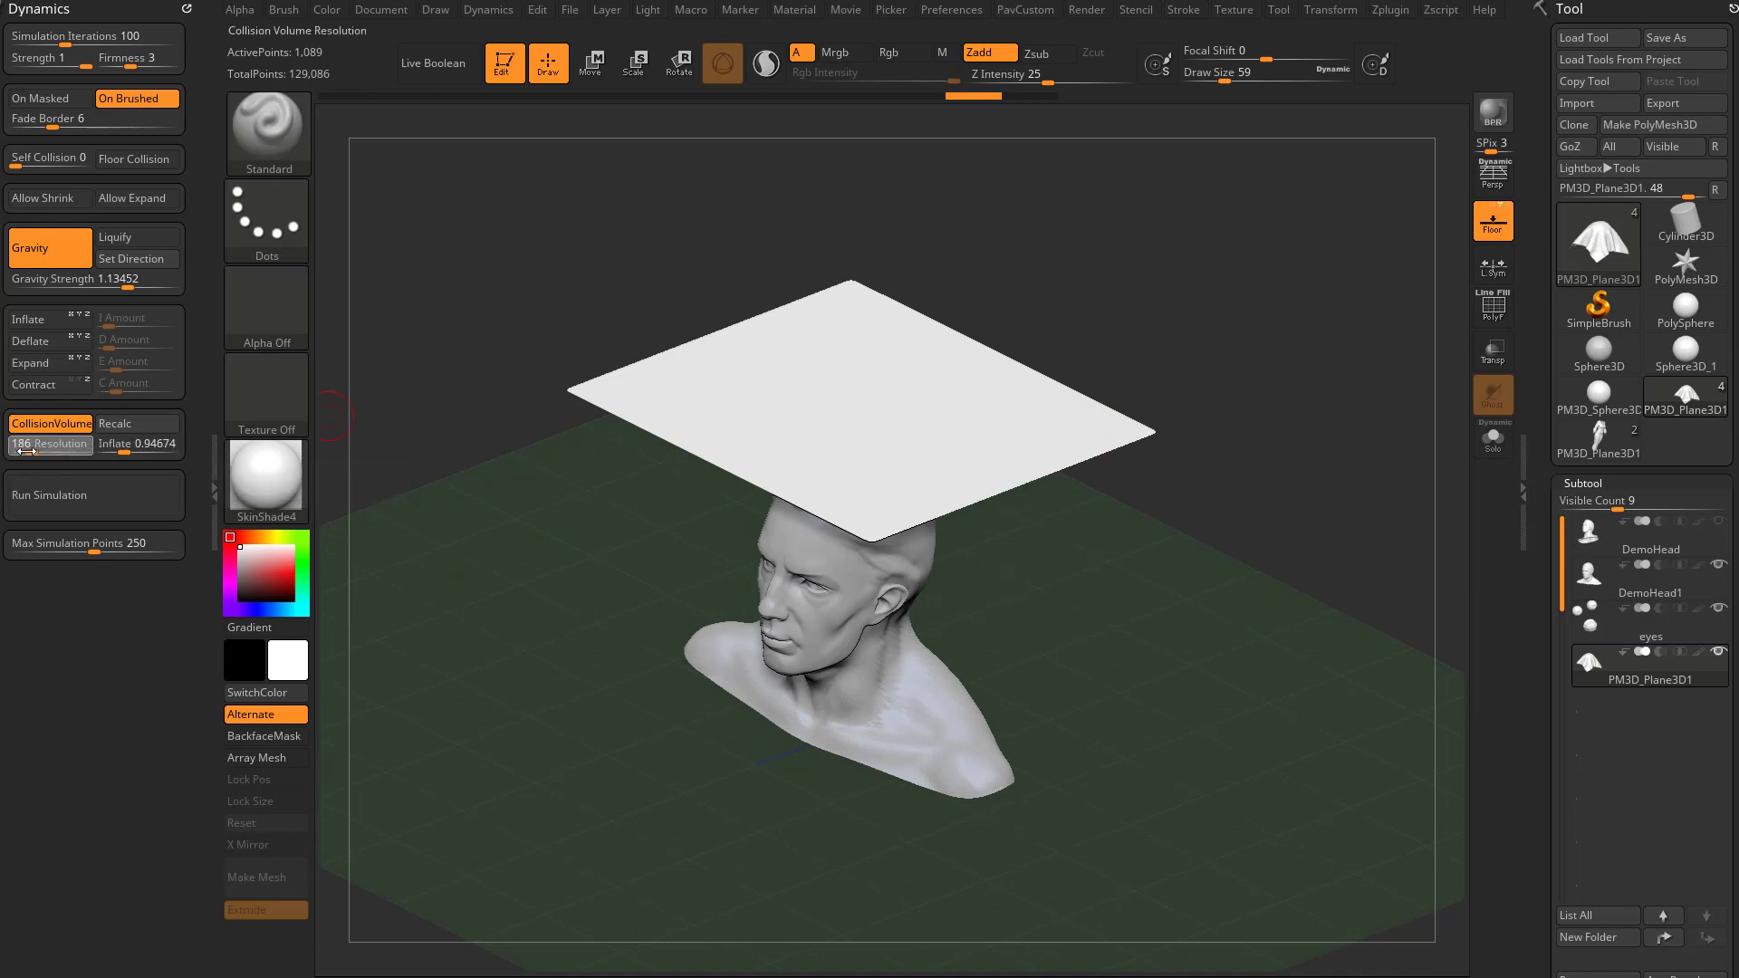
left_click(106, 496)
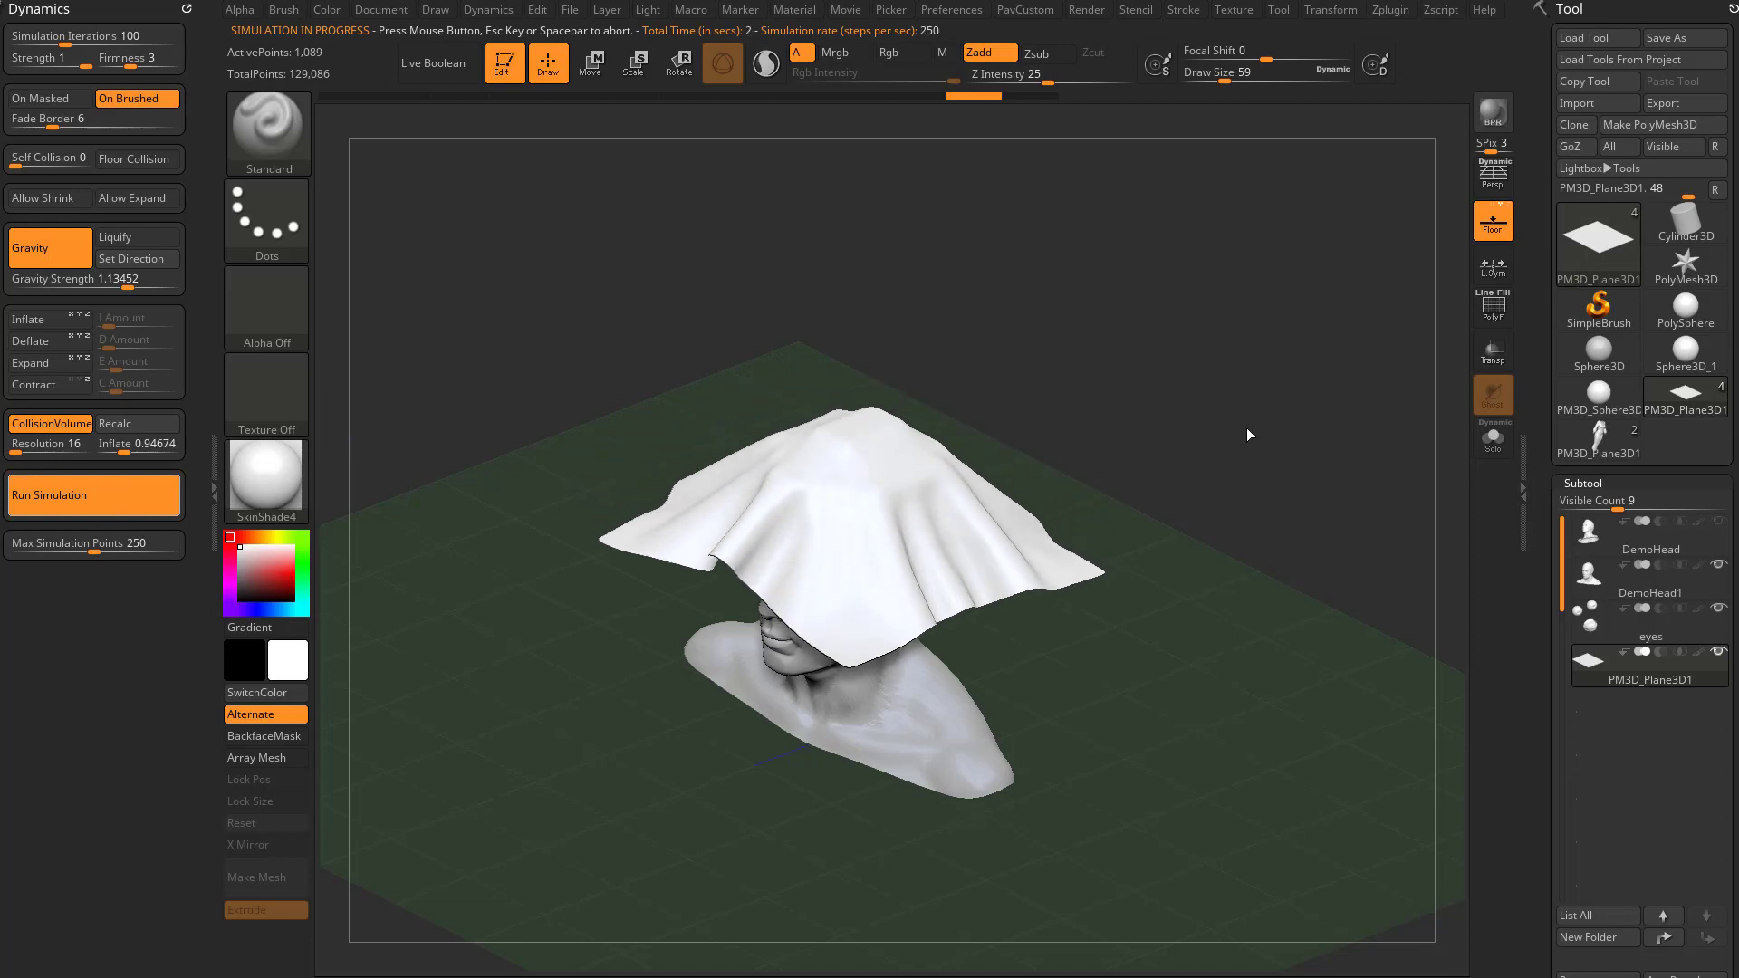
left_click(1458, 314)
left_click_drag(1246, 396, 1028, 531)
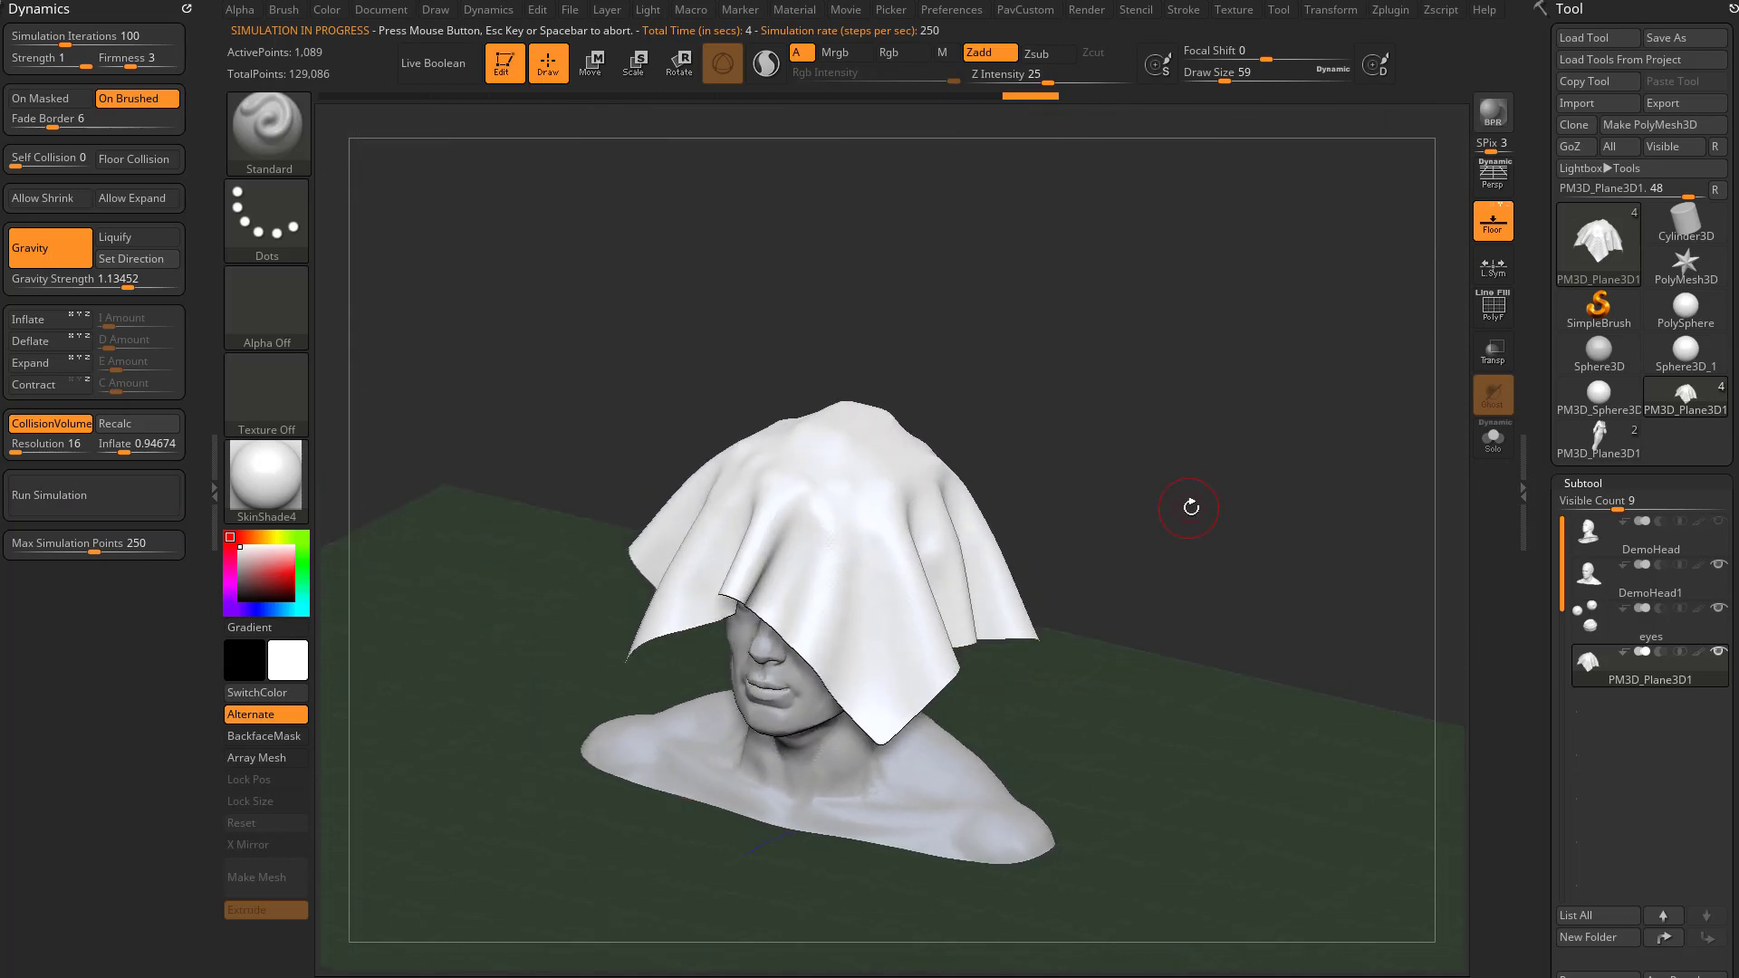
Undo the low-resolution drape, select the DemoHead1 subtool and merge the visible subtools into a single new tool.
key("ctrl+z")
left_click(882, 557, "alt")
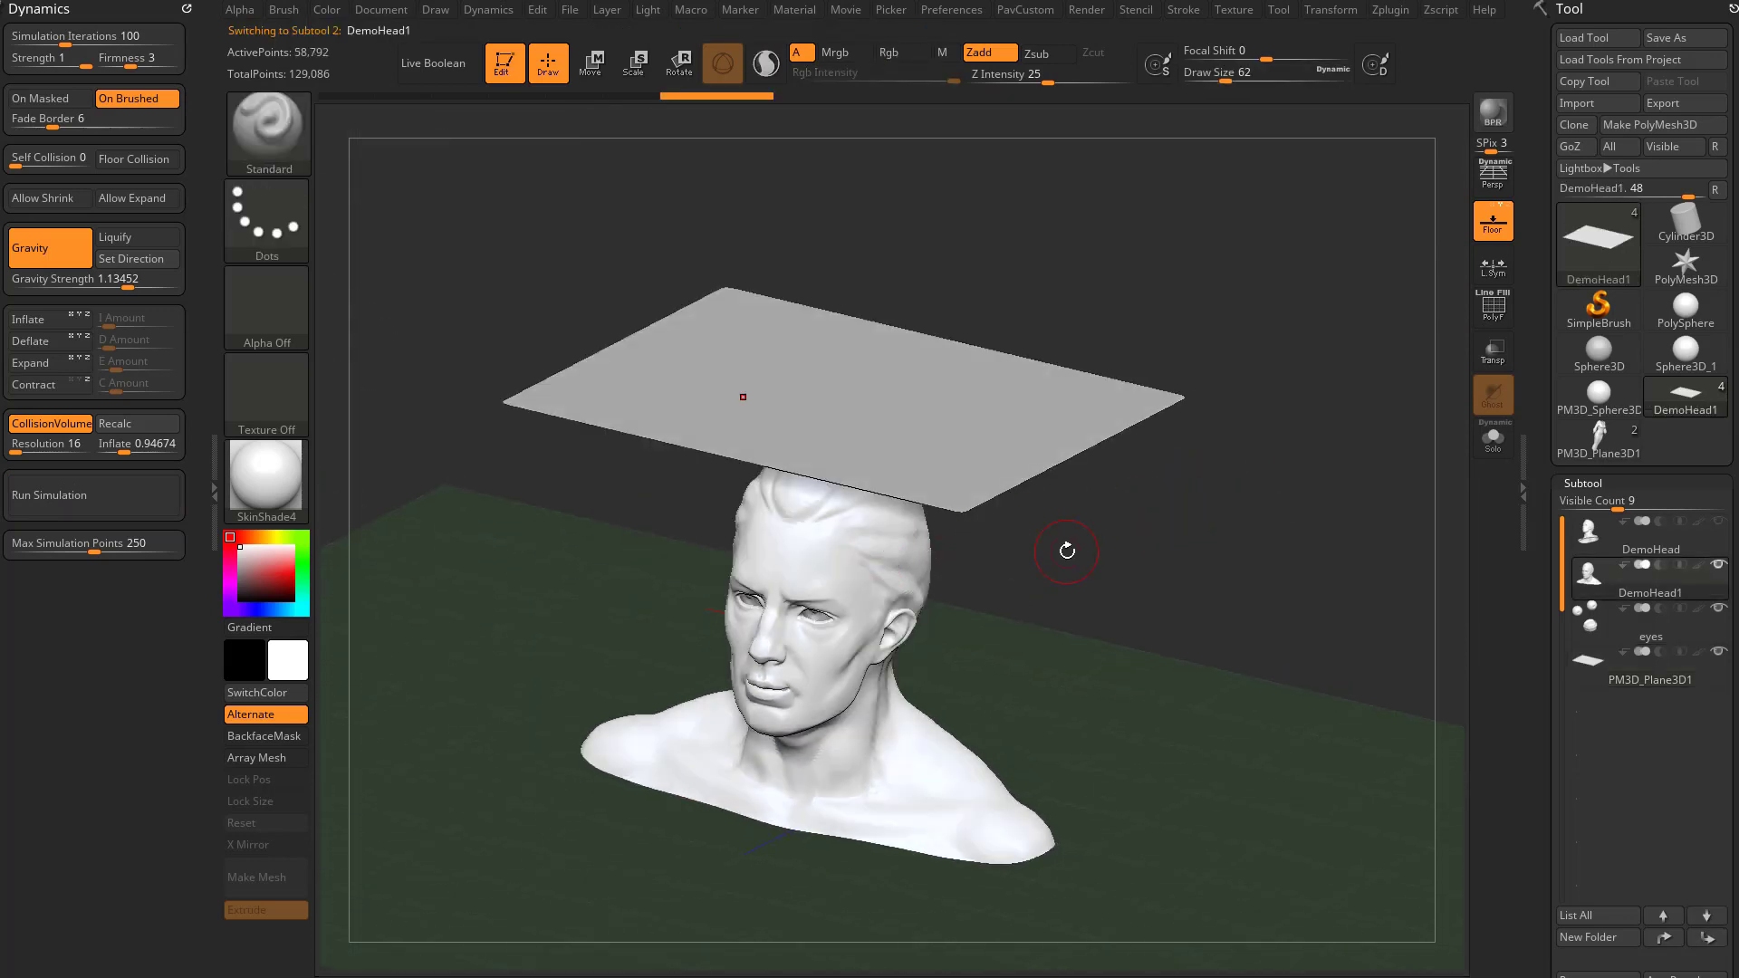
left_click_drag(1111, 558, 1102, 555, "alt")
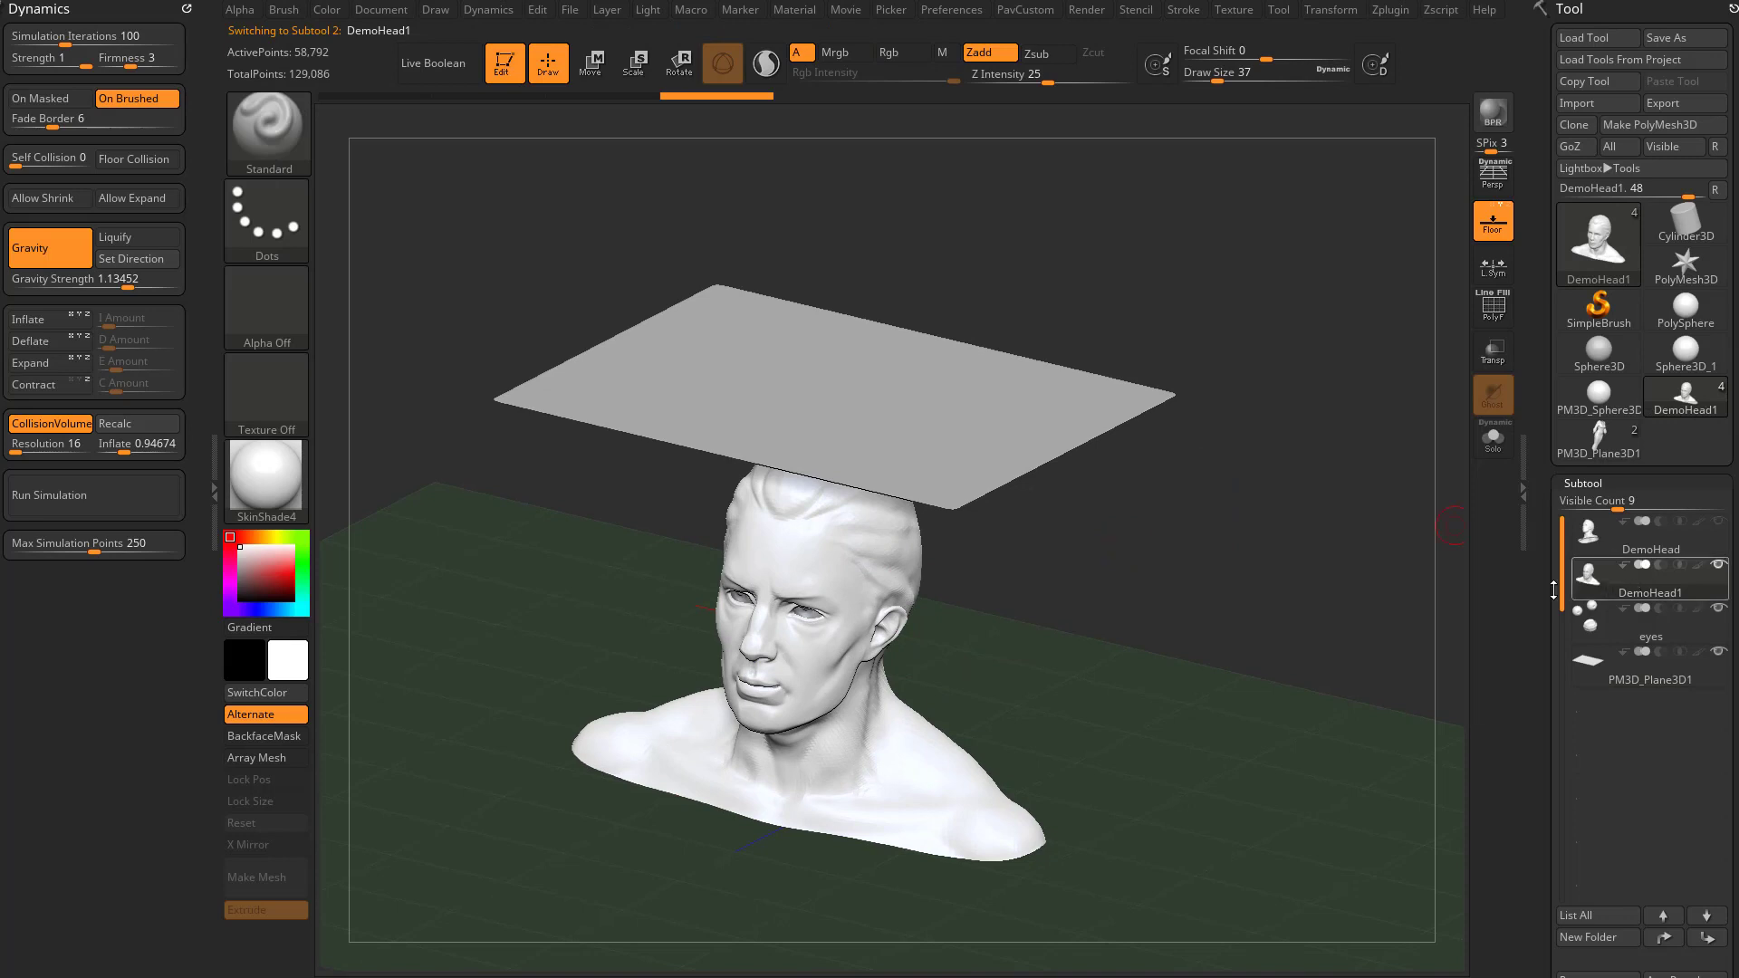
left_click_drag(1553, 590, 1539, 230)
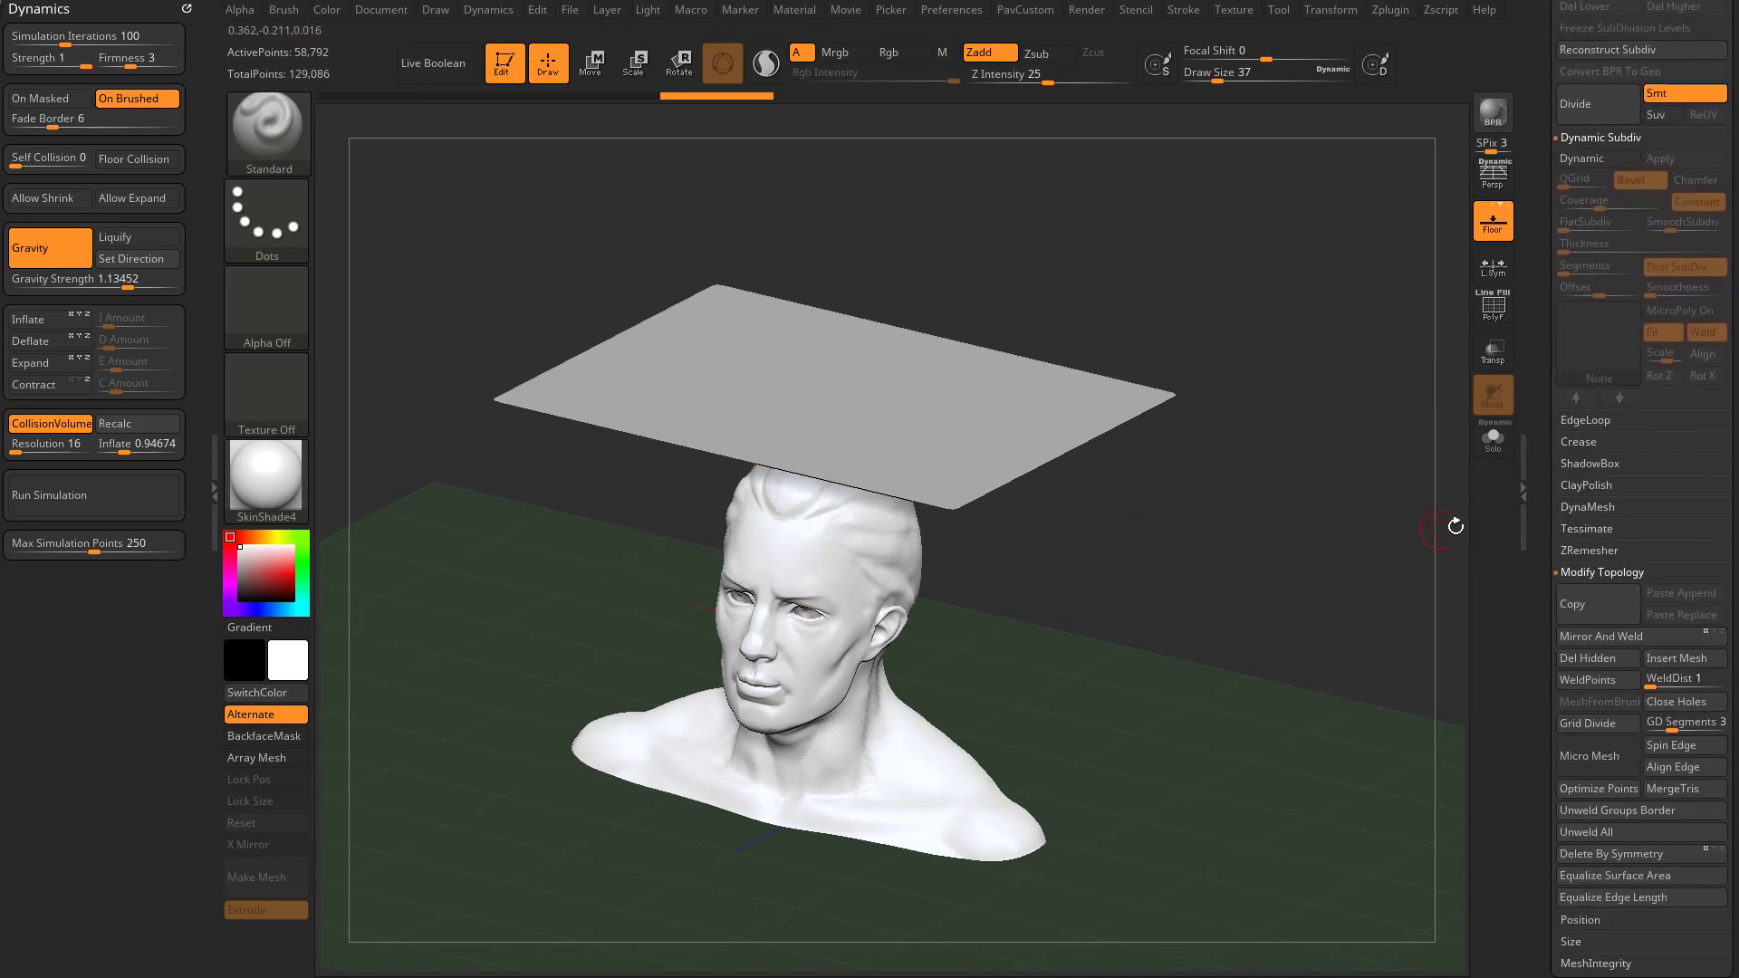
left_click_drag(1543, 489, 1559, 688)
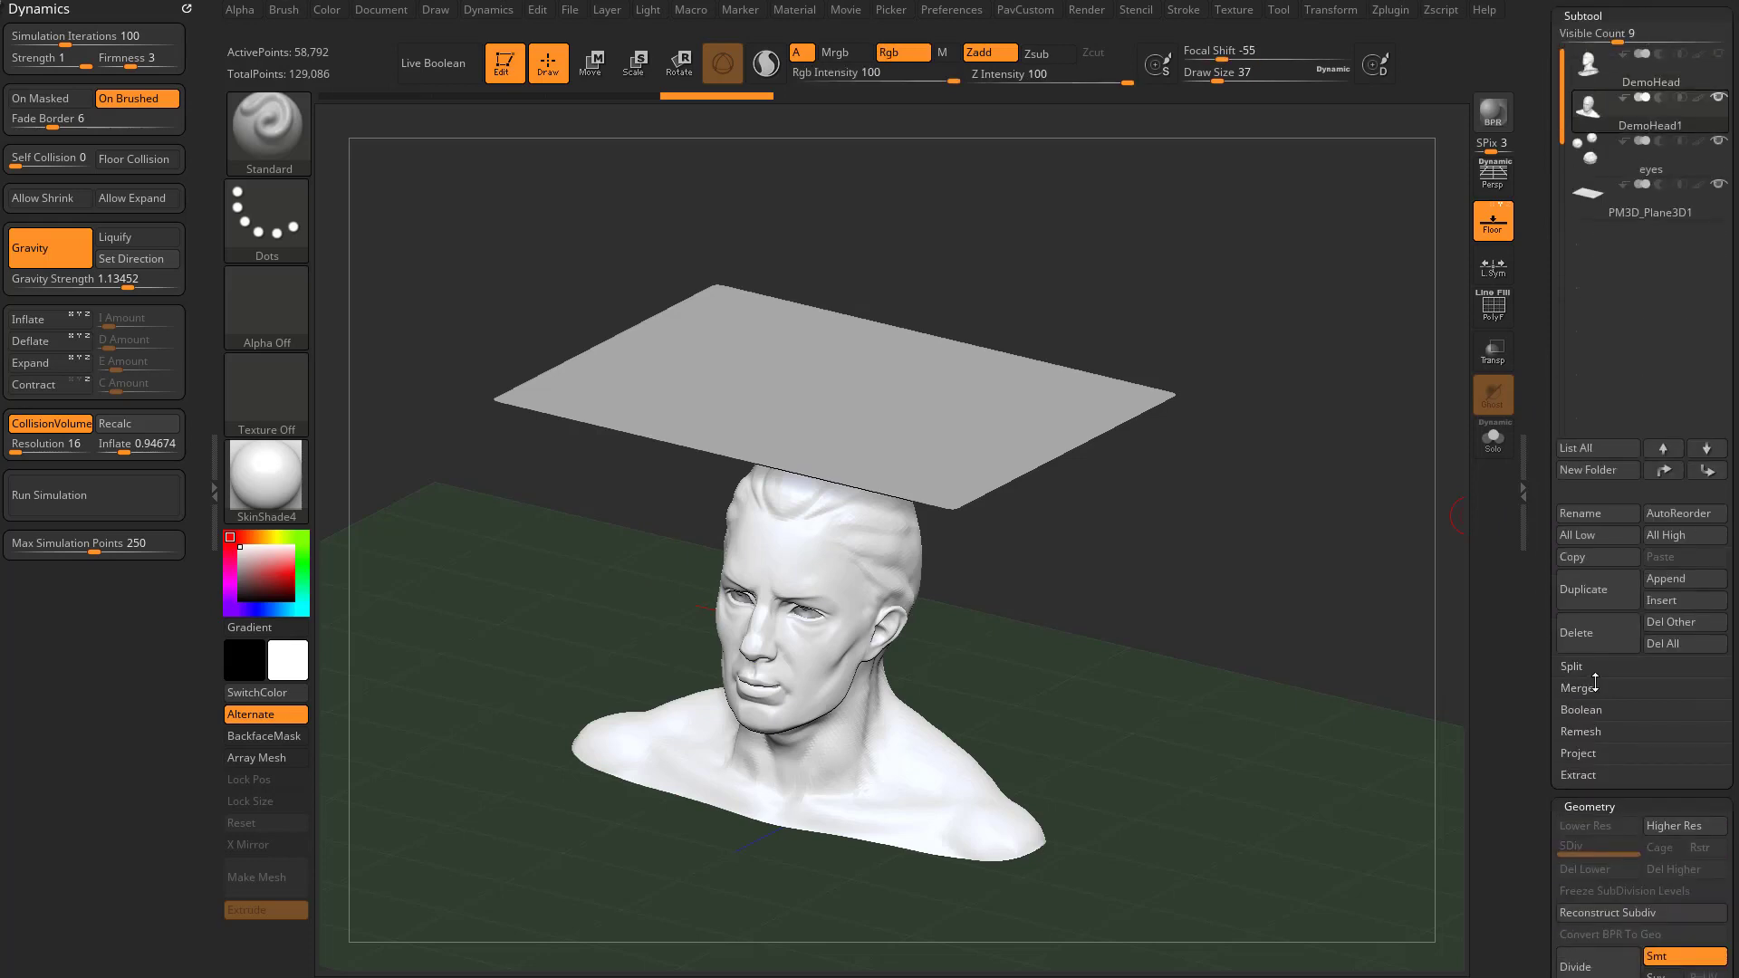
left_click(1582, 729)
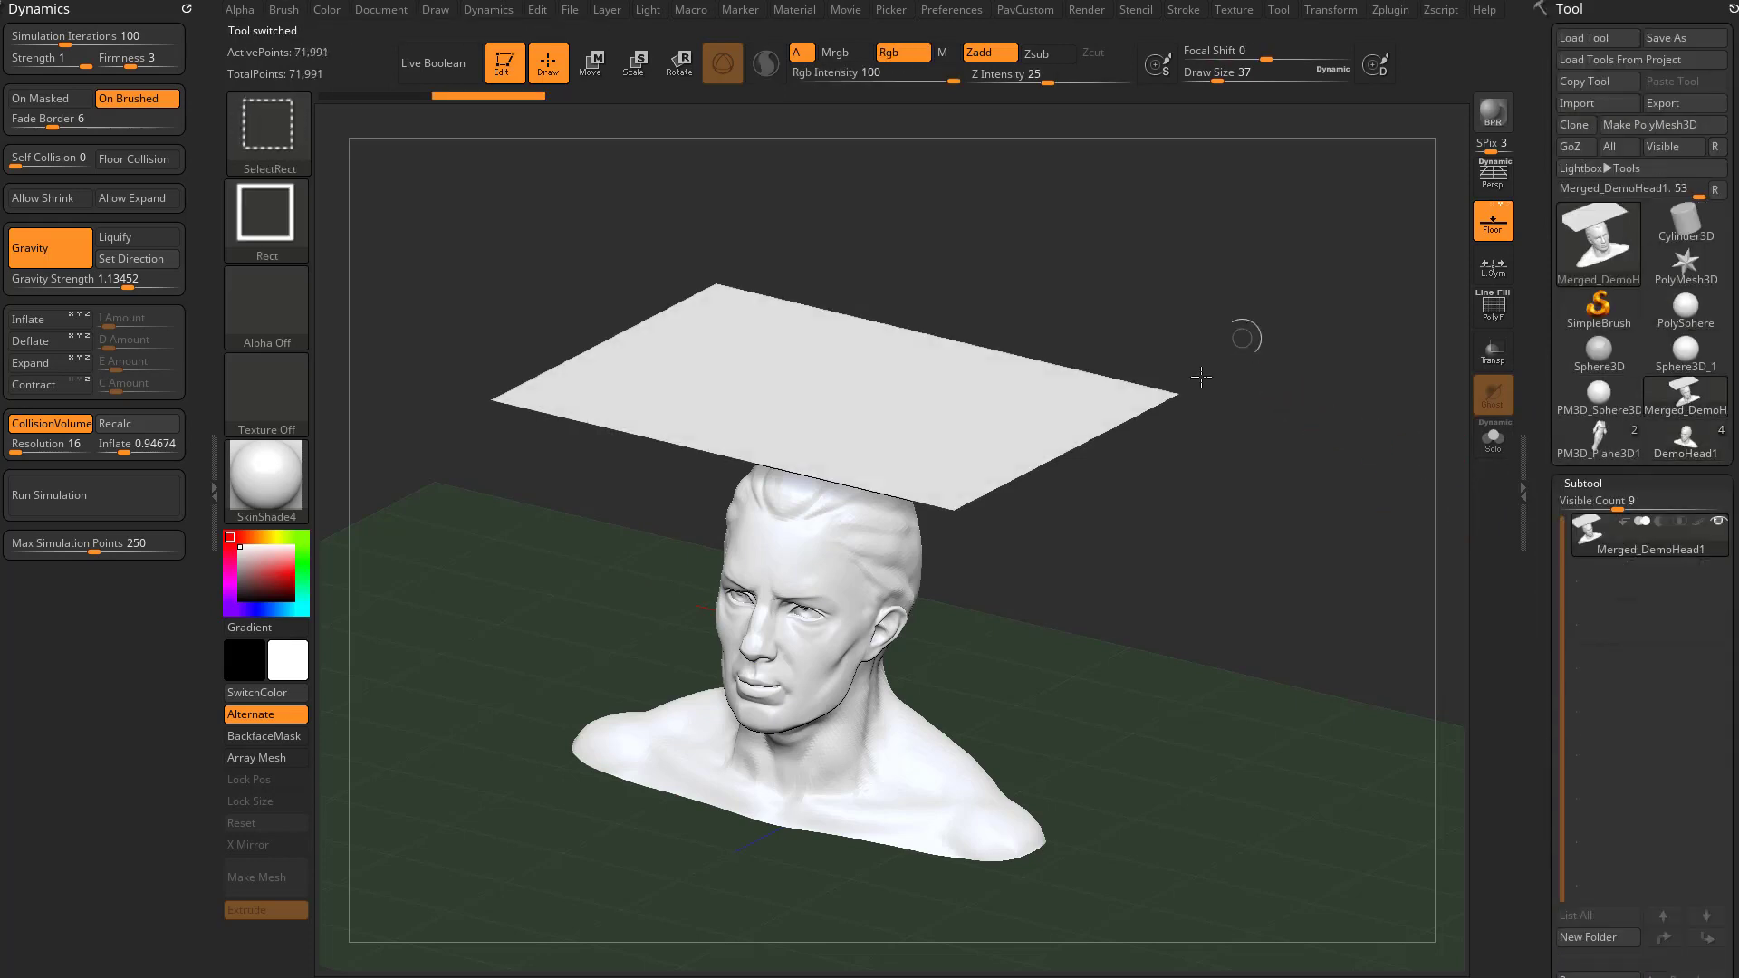
Hide the plane in the merged tool and delete the hidden geometry, keeping only the bust.
left_click_drag(1235, 344, 1083, 490, "ctrl+shift")
key("ctrl+shift+a")
left_click(1257, 361, "ctrl+shift")
left_click_drag(1246, 320, 1132, 455, "ctrl+shift")
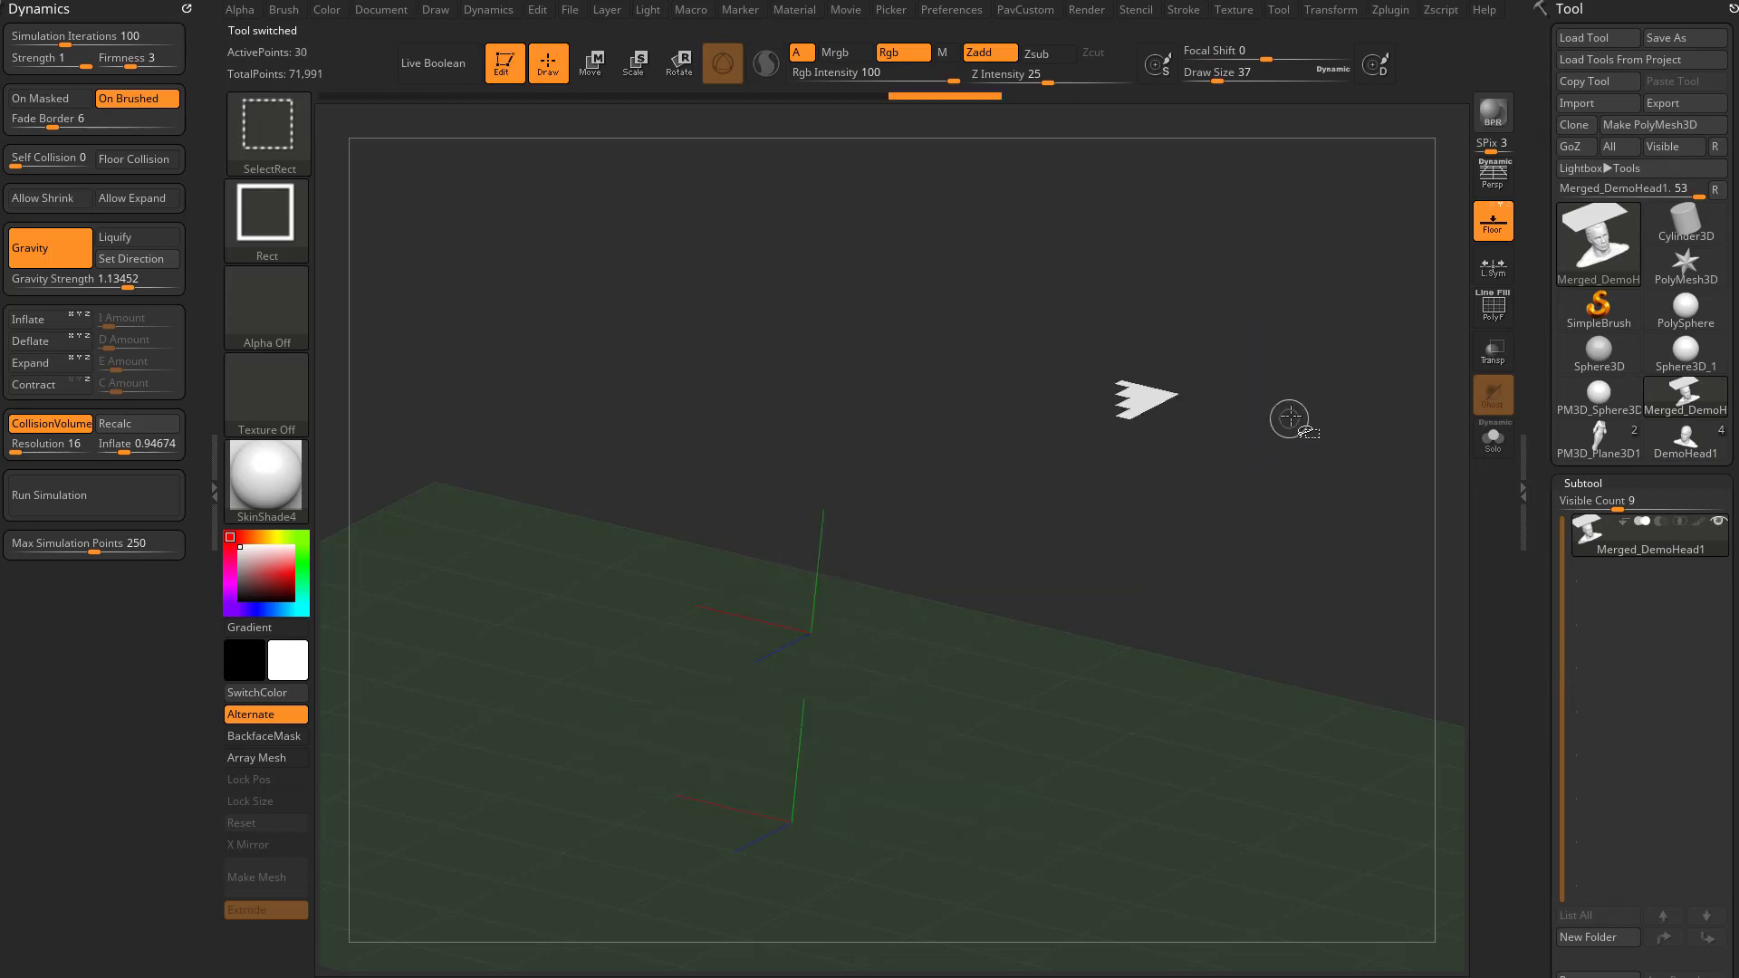
key("ctrl+shift+a")
left_click(1257, 364, "ctrl+shift")
left_click(989, 402, "ctrl+shift")
left_click_drag(1286, 354, 1340, 412, "ctrl+shift")
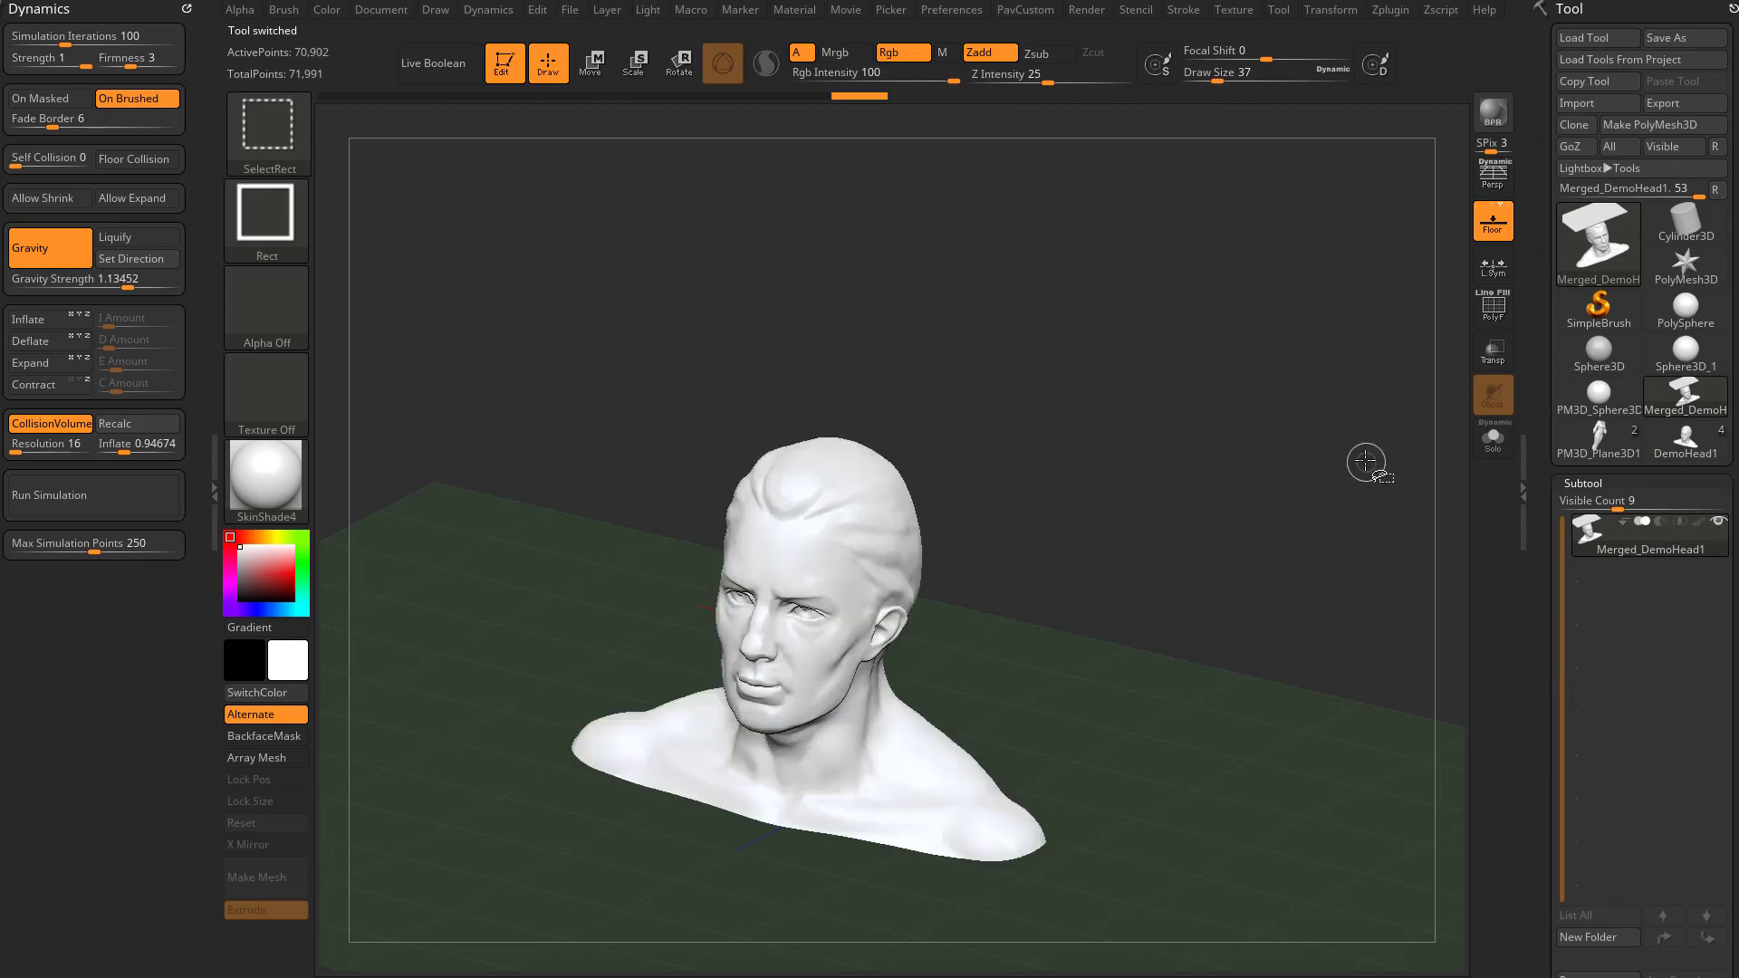
key("2")
left_click(1290, 307)
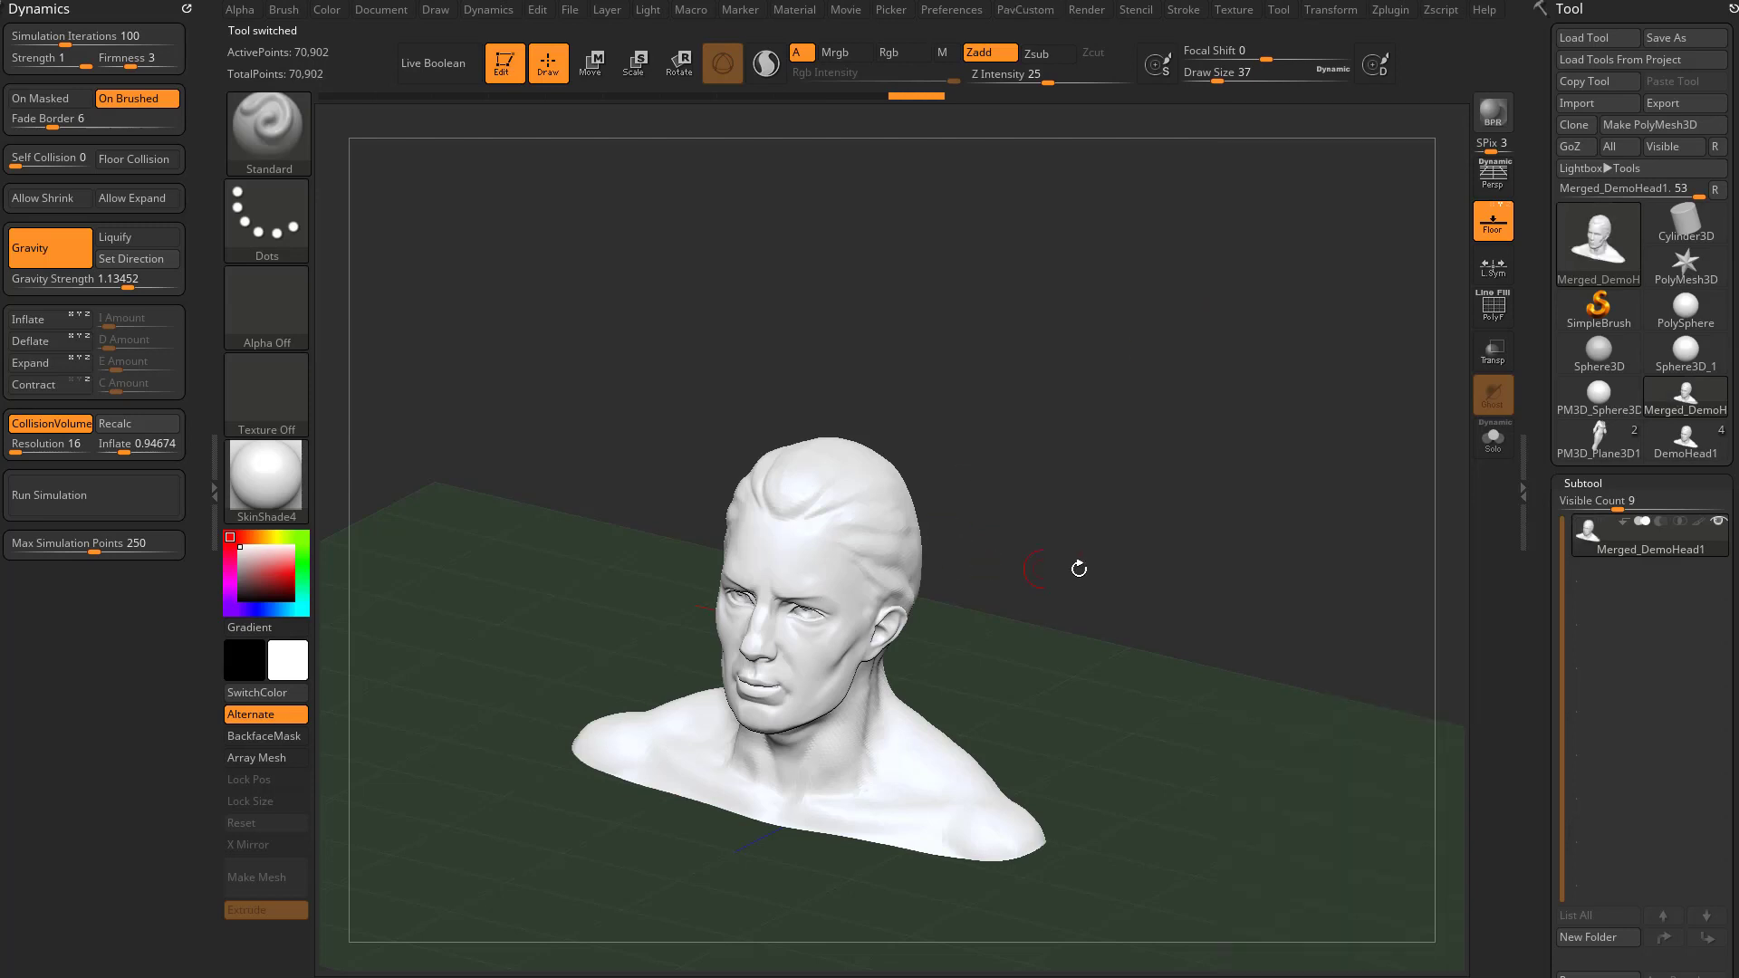
left_click_drag(1128, 570, 1105, 543)
key("s")
left_click(1121, 567)
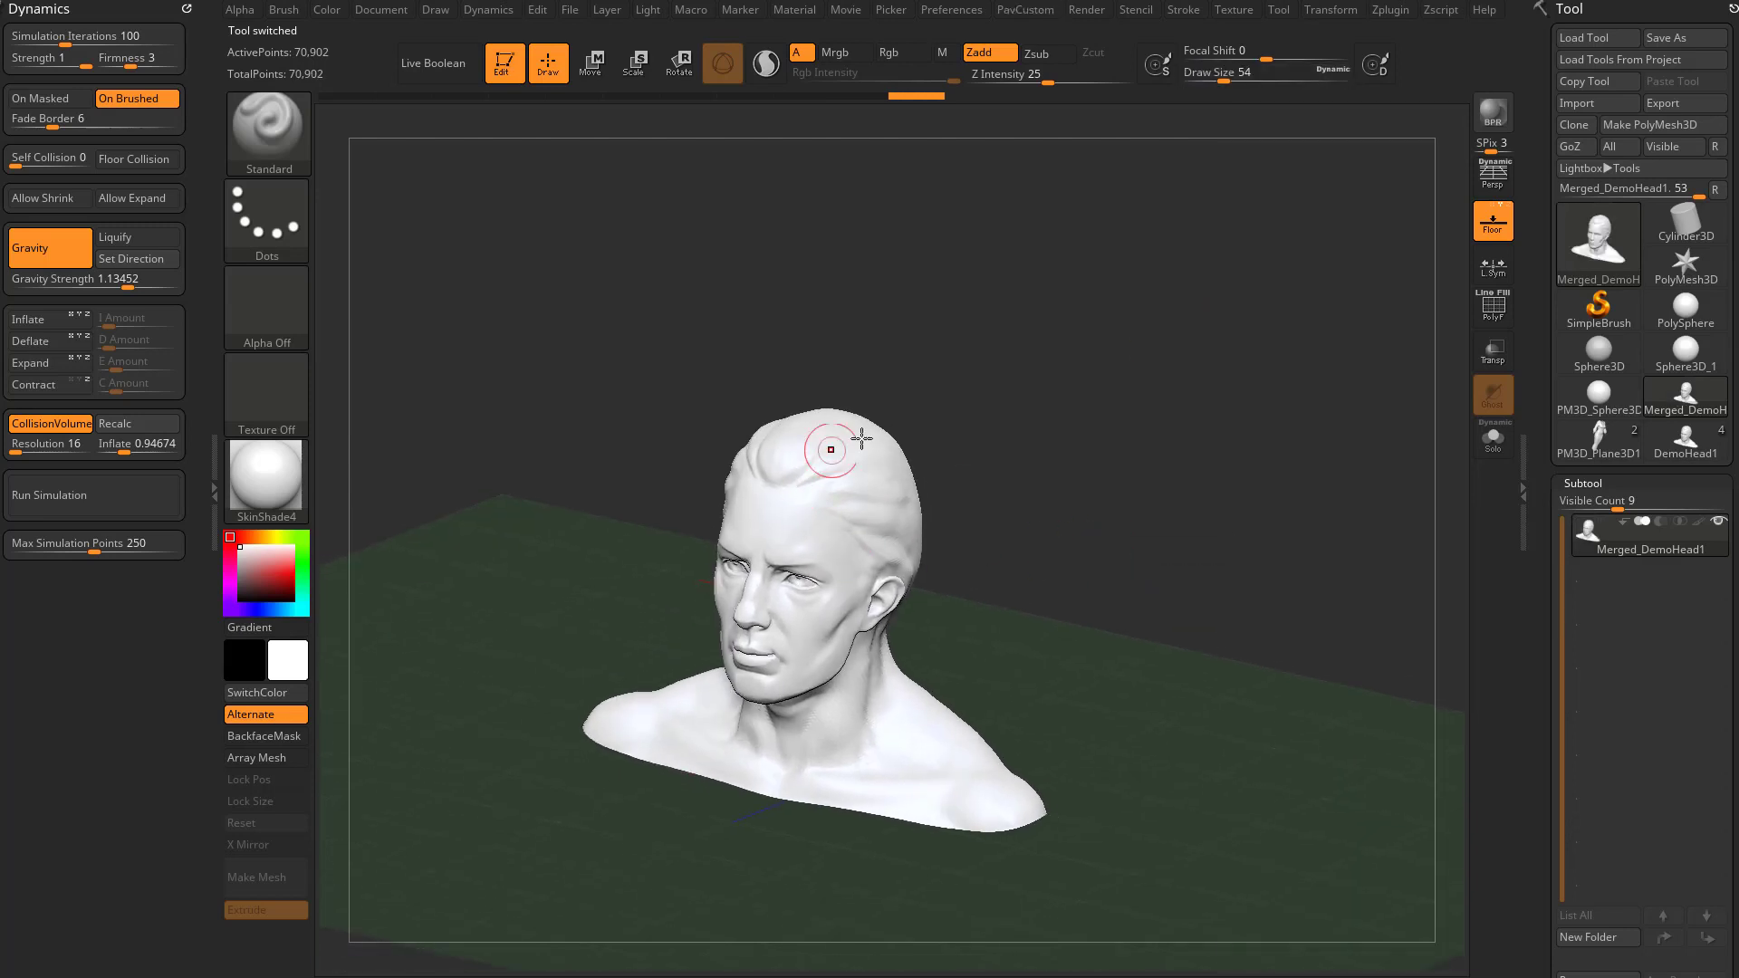
left_click_drag(1043, 469, 1066, 492)
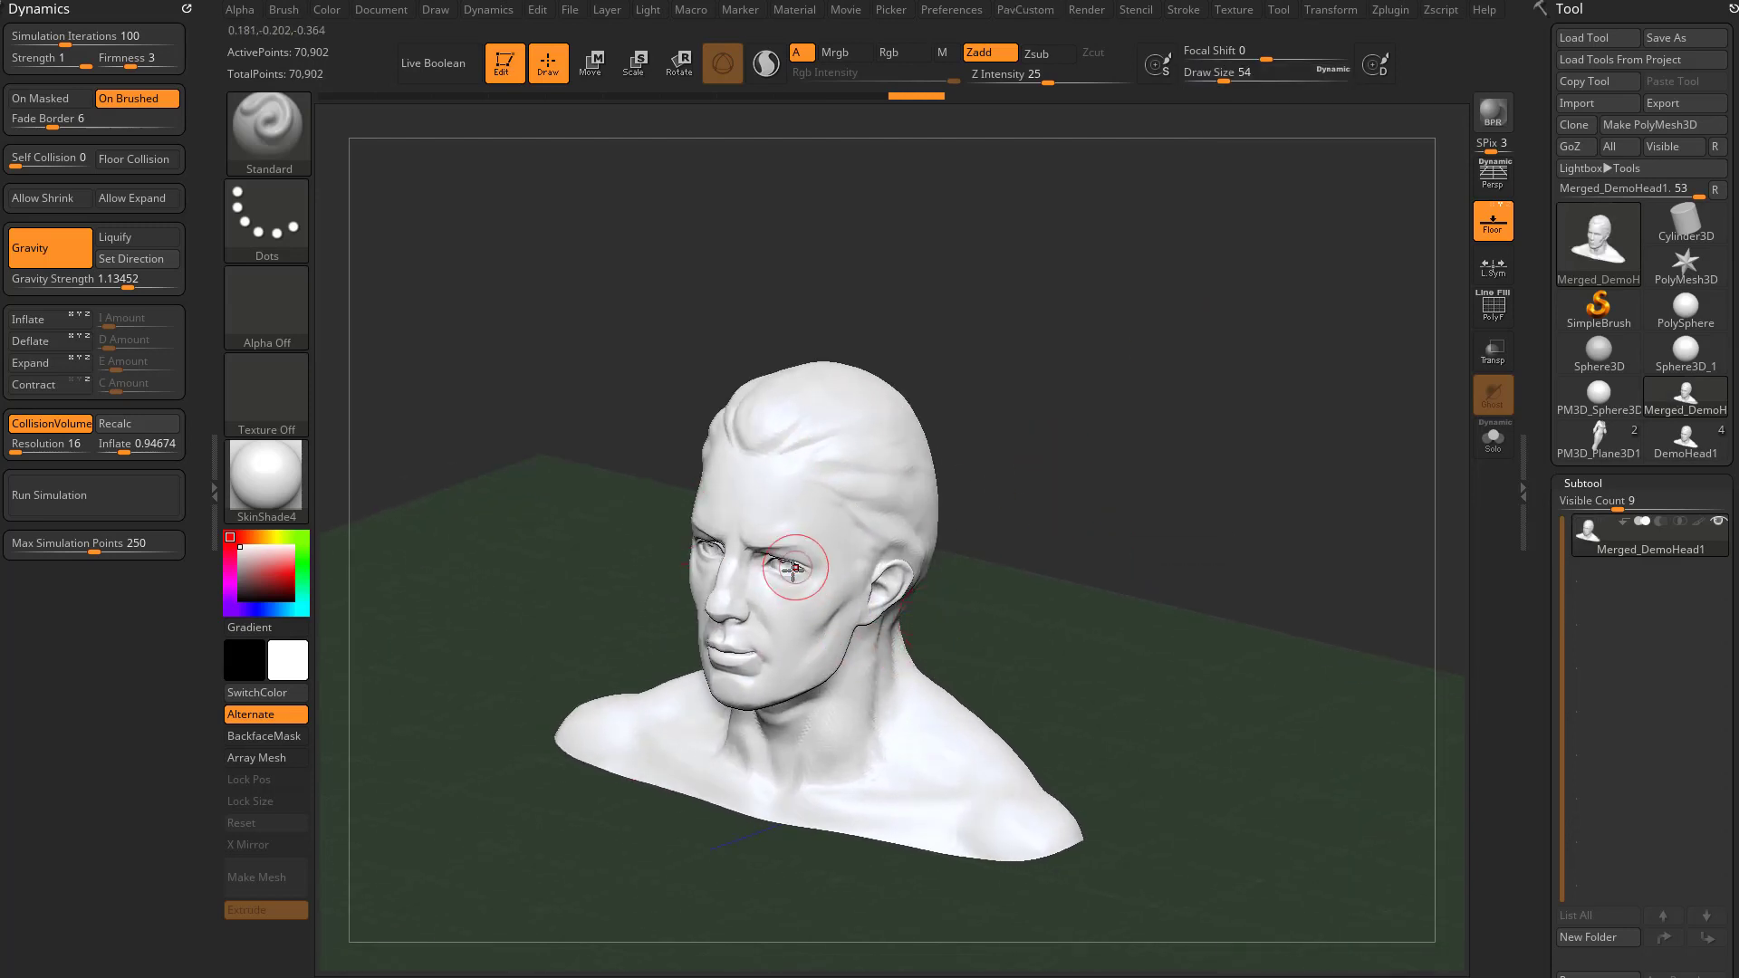
Collapse the Display Properties section and set the merged bust's Unified Skin smoothing to 0.
left_click_drag(1536, 562, 1541, 212)
left_click(1586, 315, "shift")
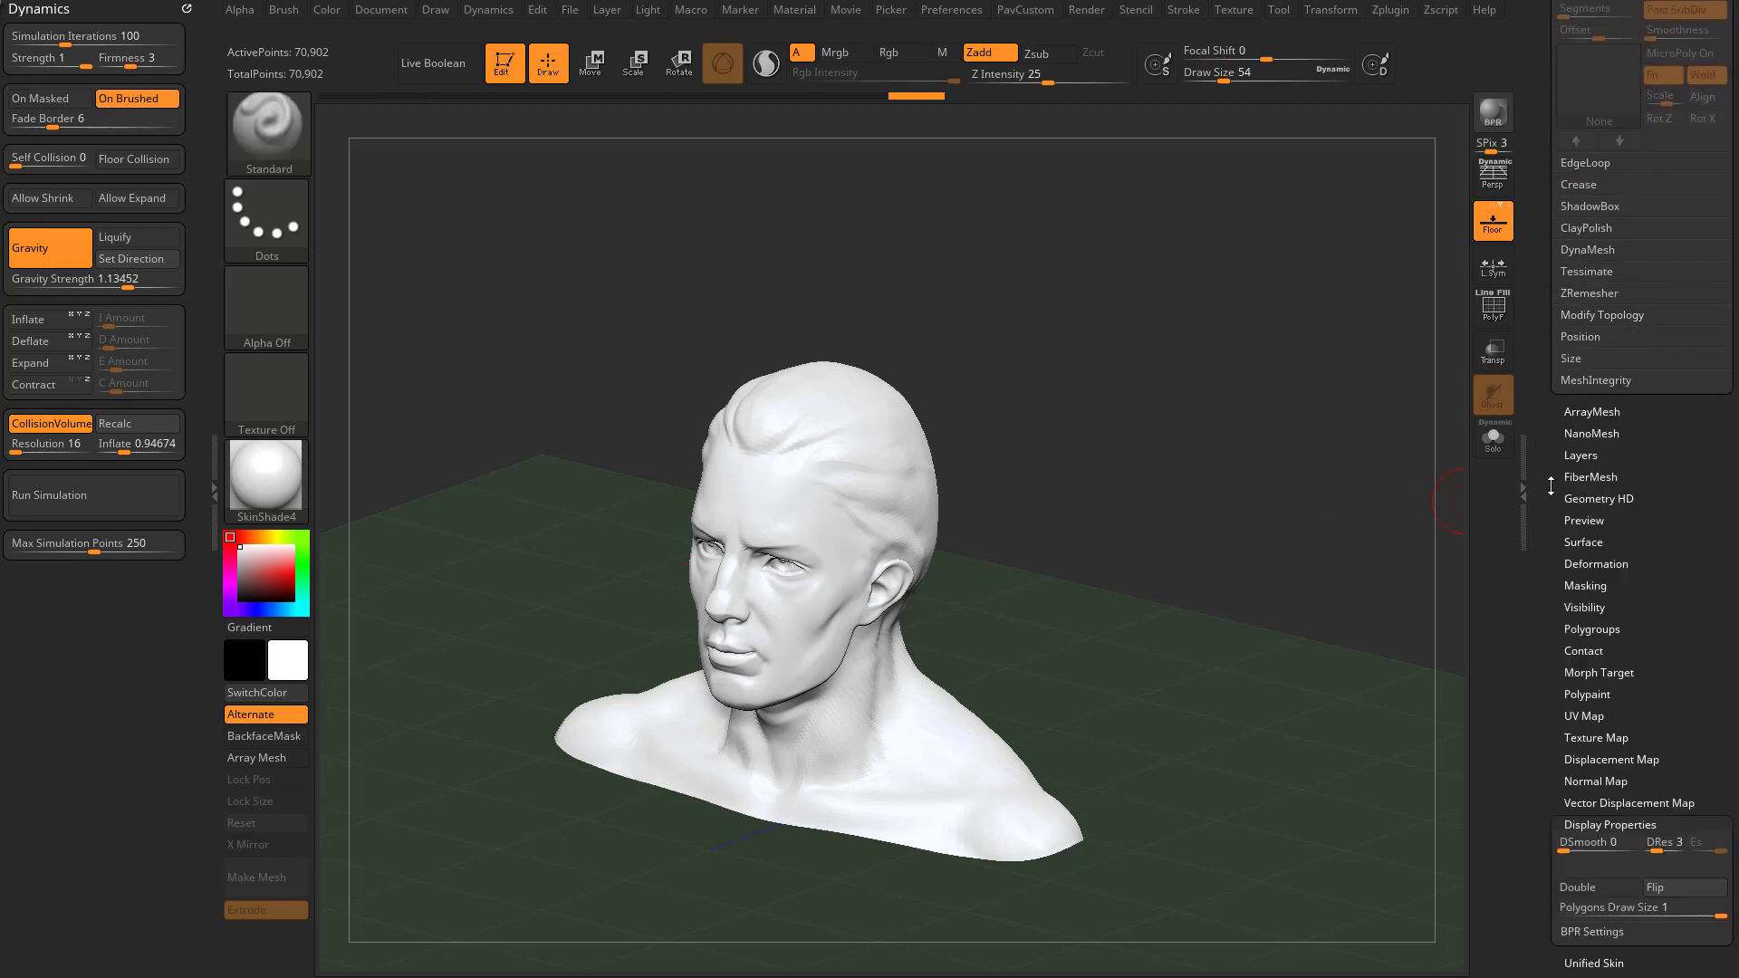
left_click(1576, 824)
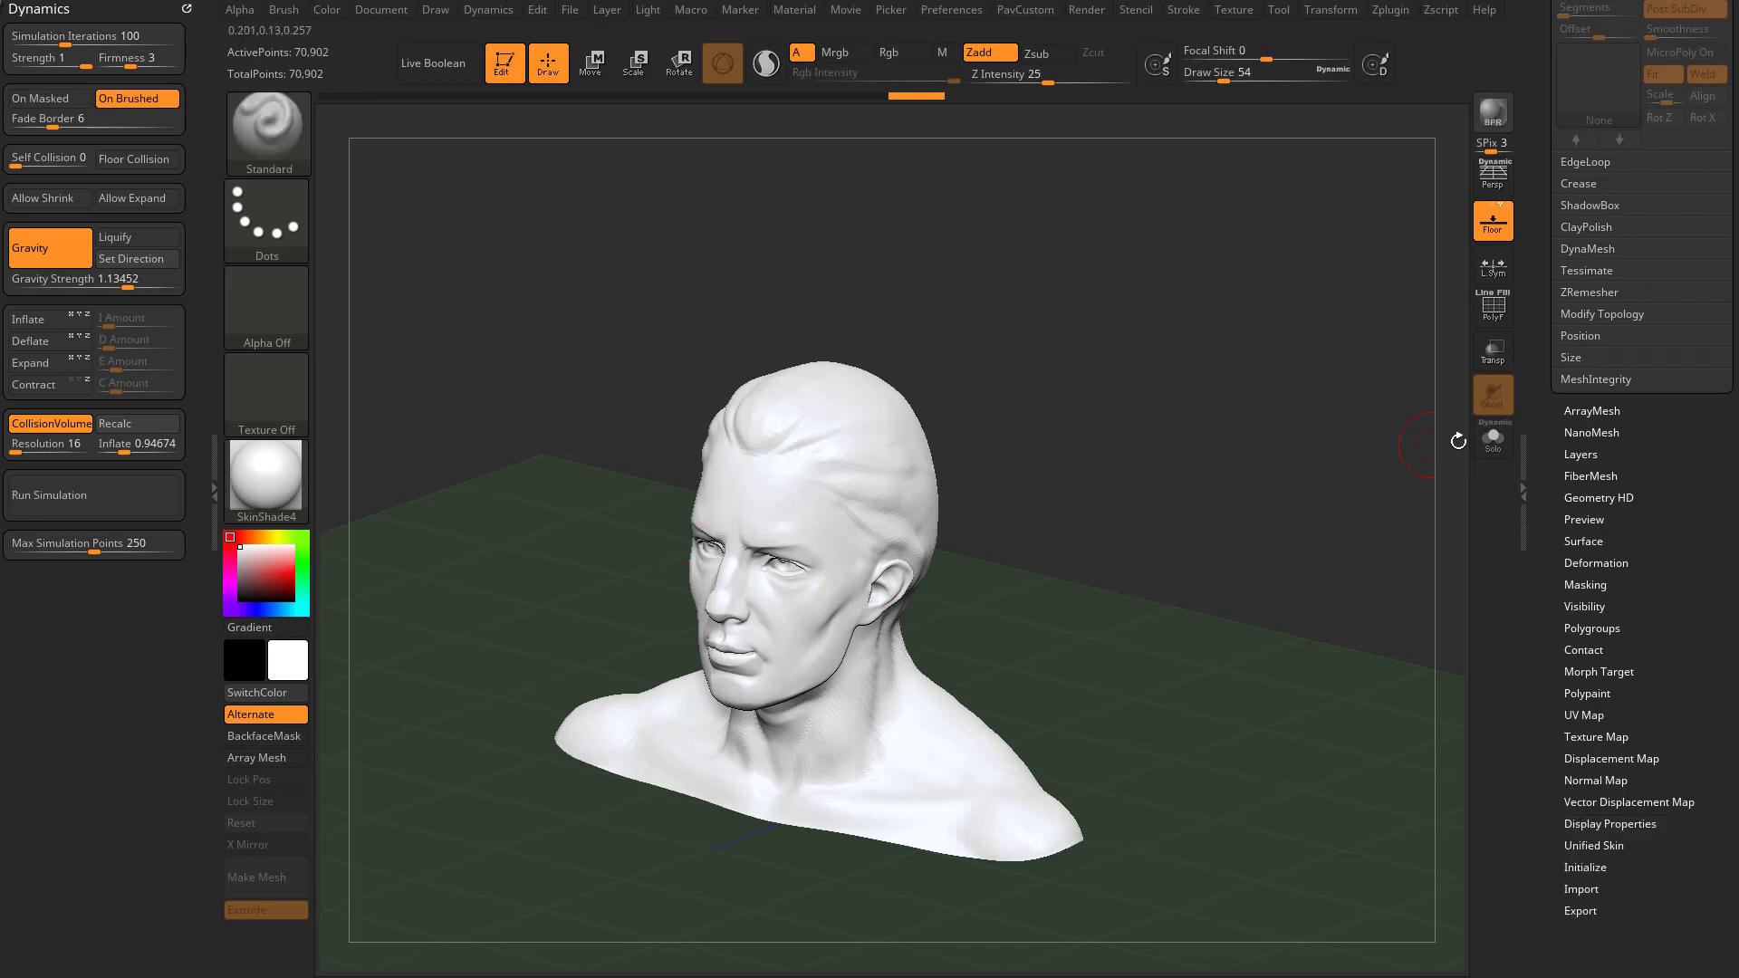
left_click_drag(1540, 455, 1538, 623)
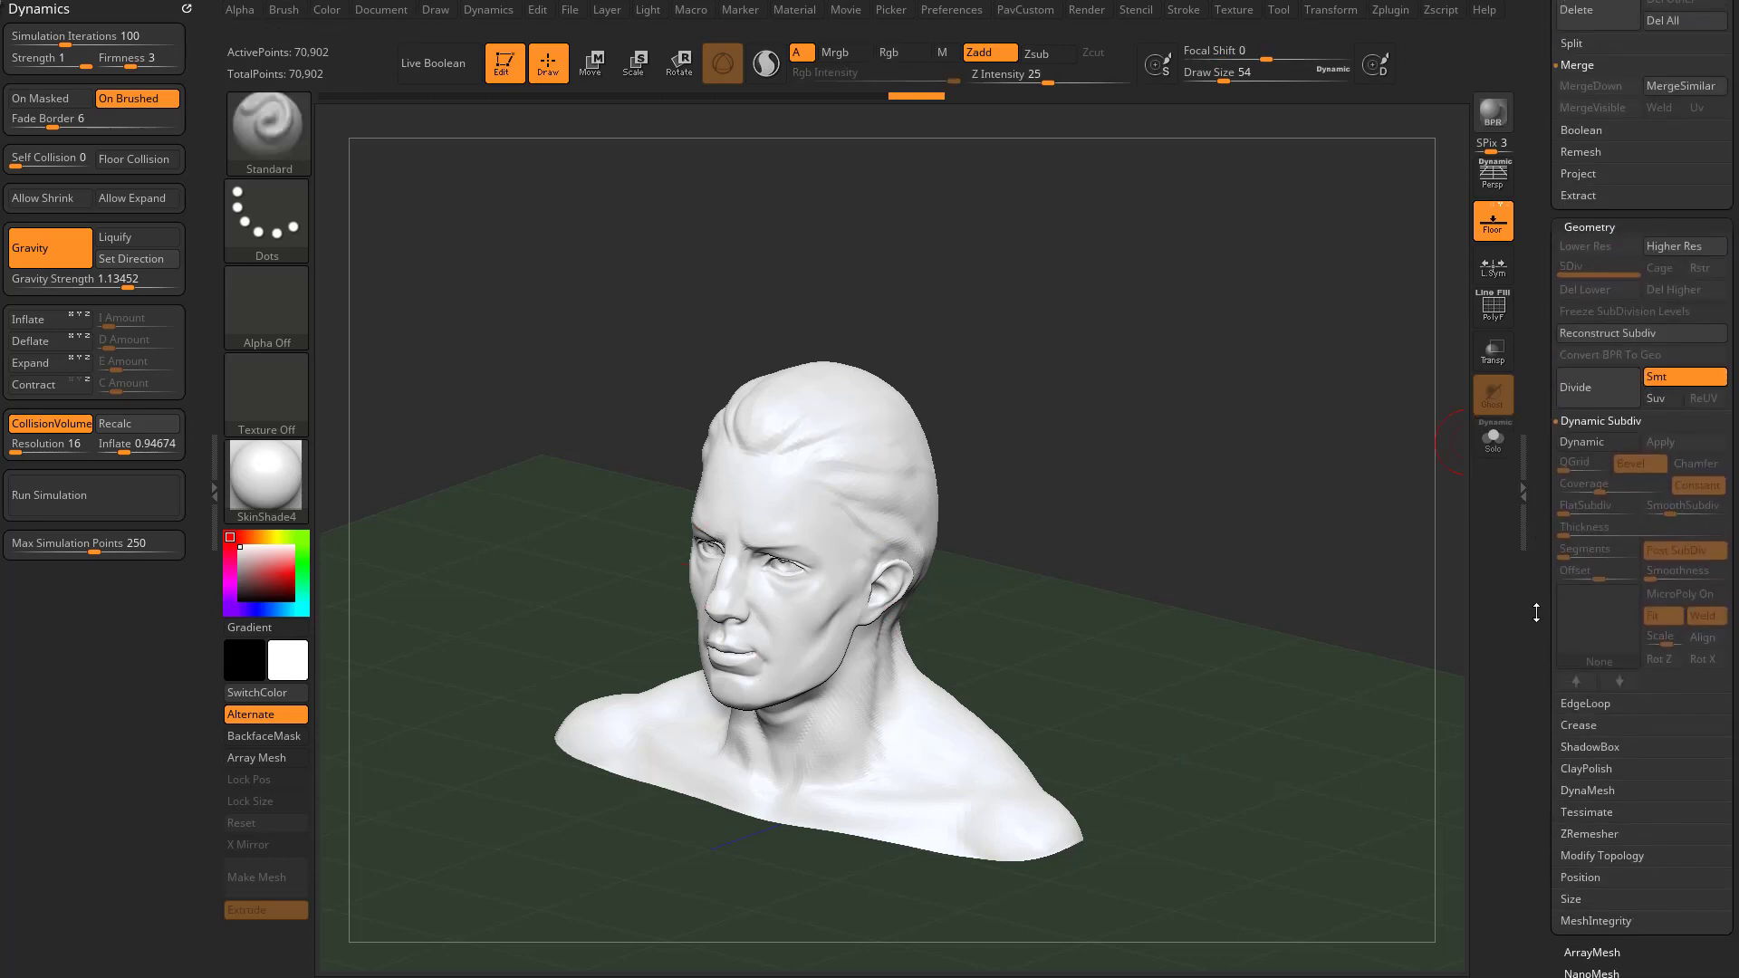
left_click_drag(1530, 693, 1595, 494)
key("shift")
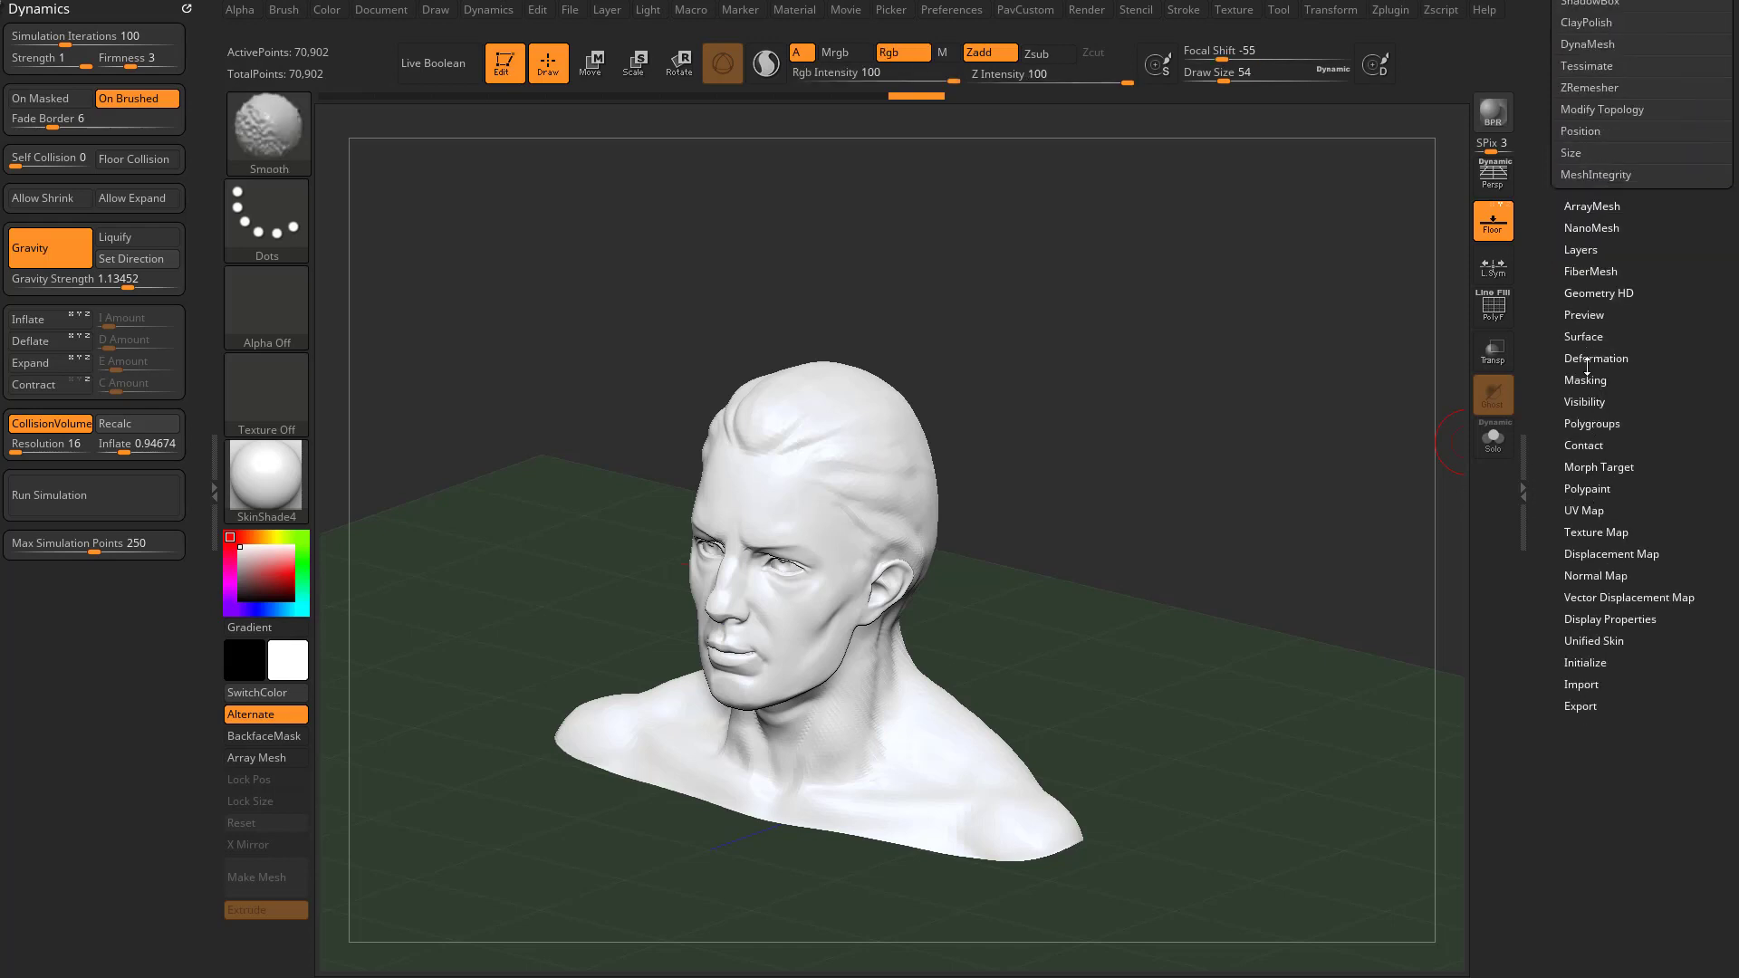
left_click(1594, 641)
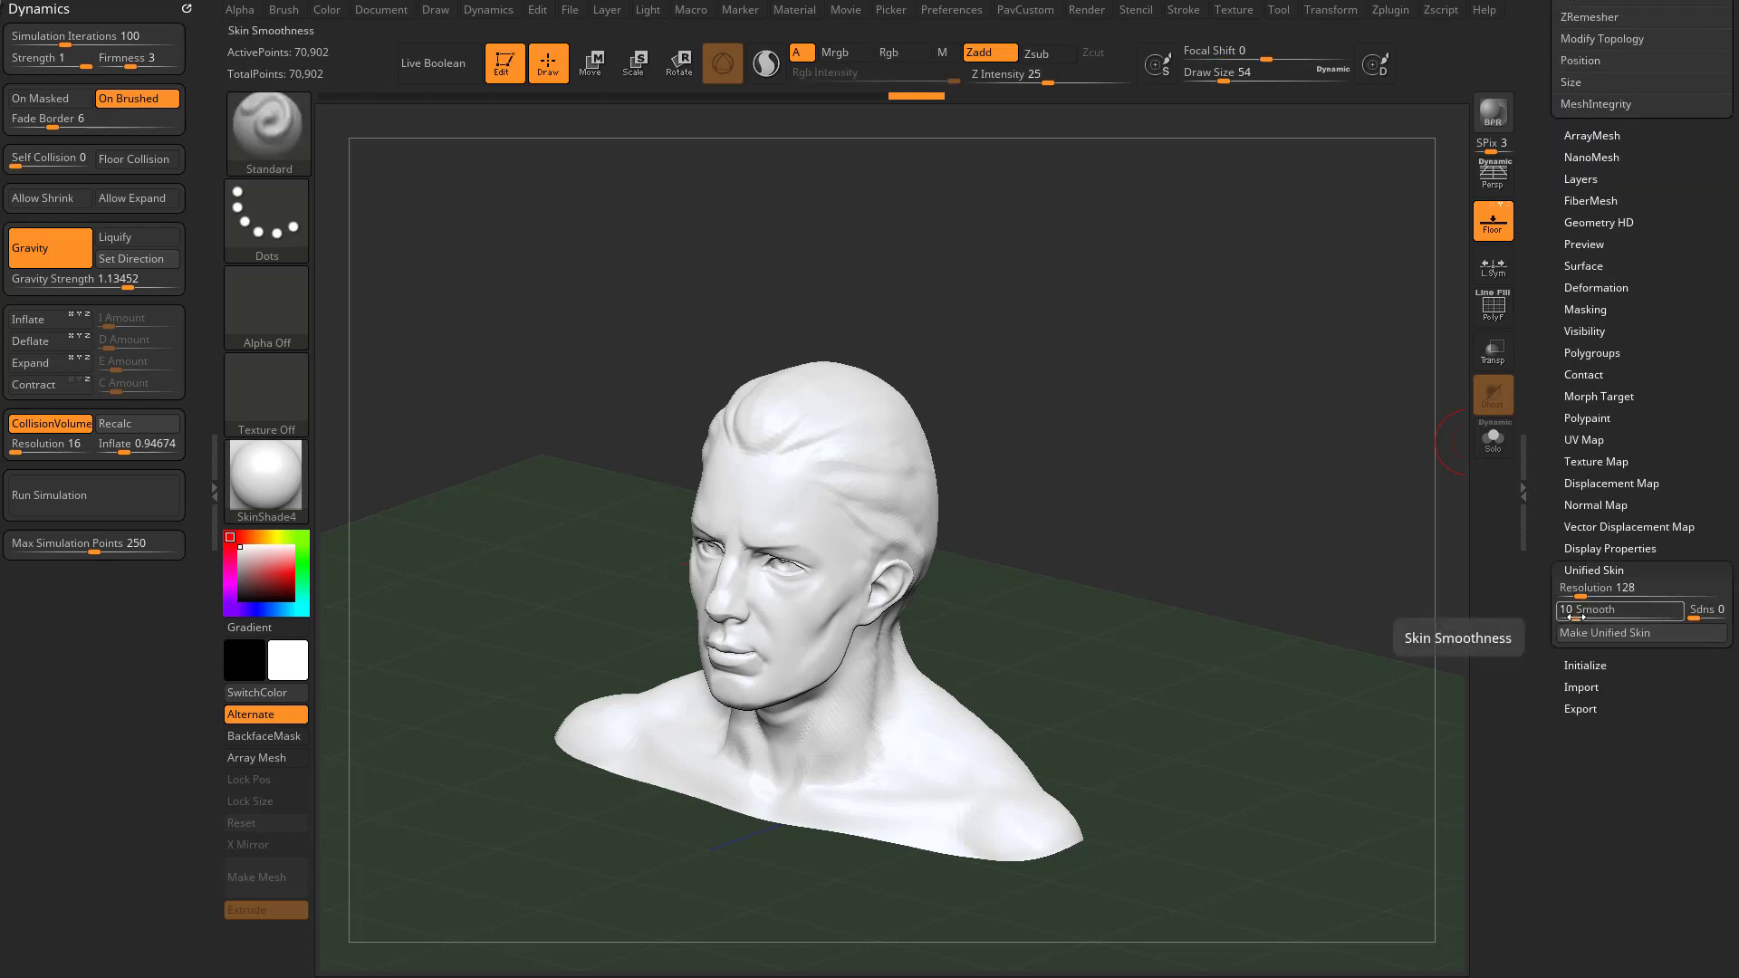
left_click_drag(1578, 614, 1522, 685)
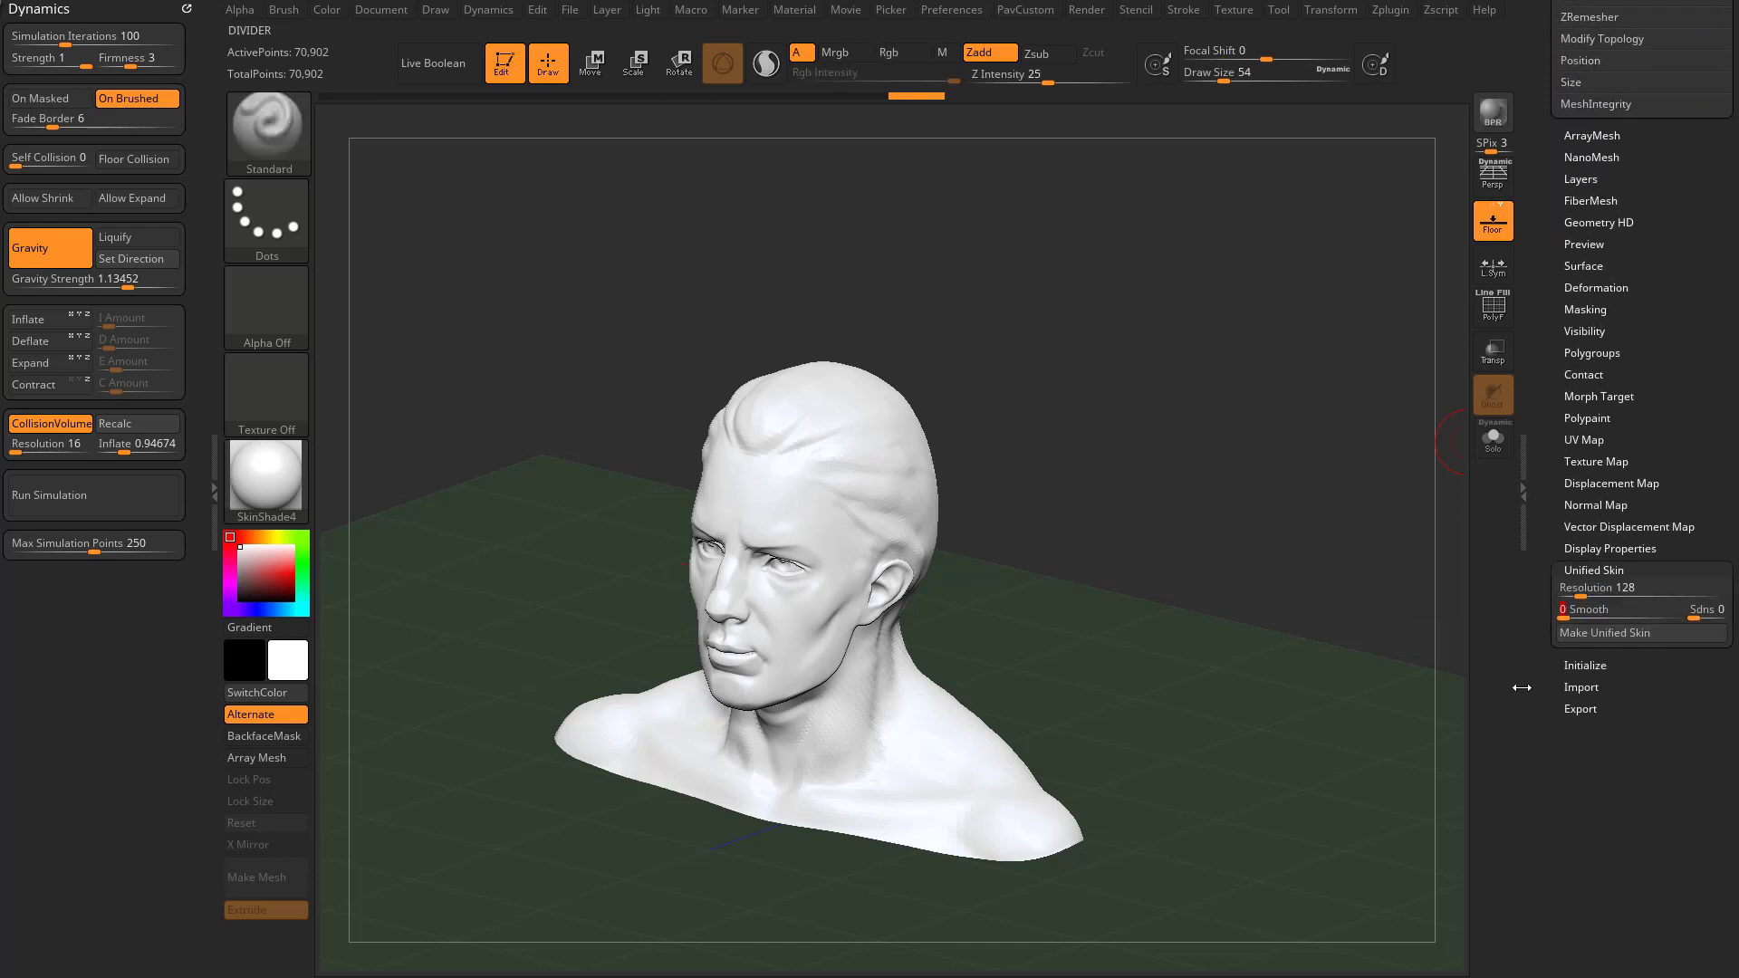
Generate a unified skin of the merged bust at Resolution 128 and switch to the new skin tool.
left_click(1614, 639)
scroll(1586, 652, "up", 10)
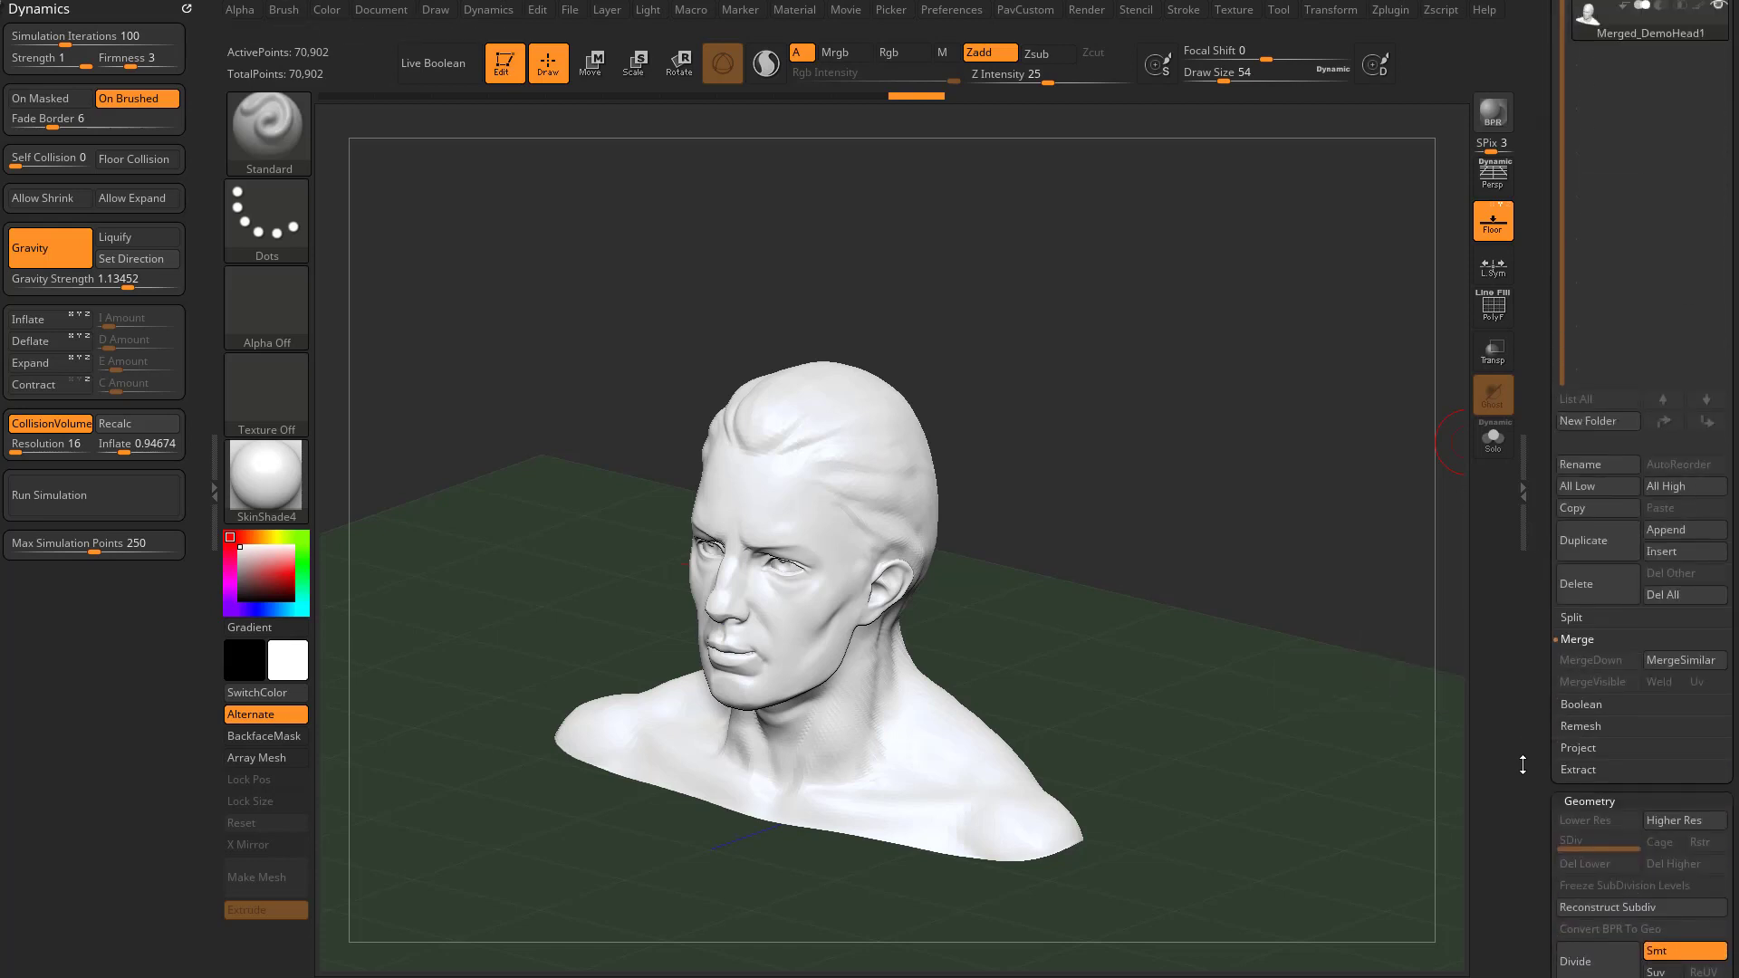
left_click(1610, 457)
left_click(1683, 336)
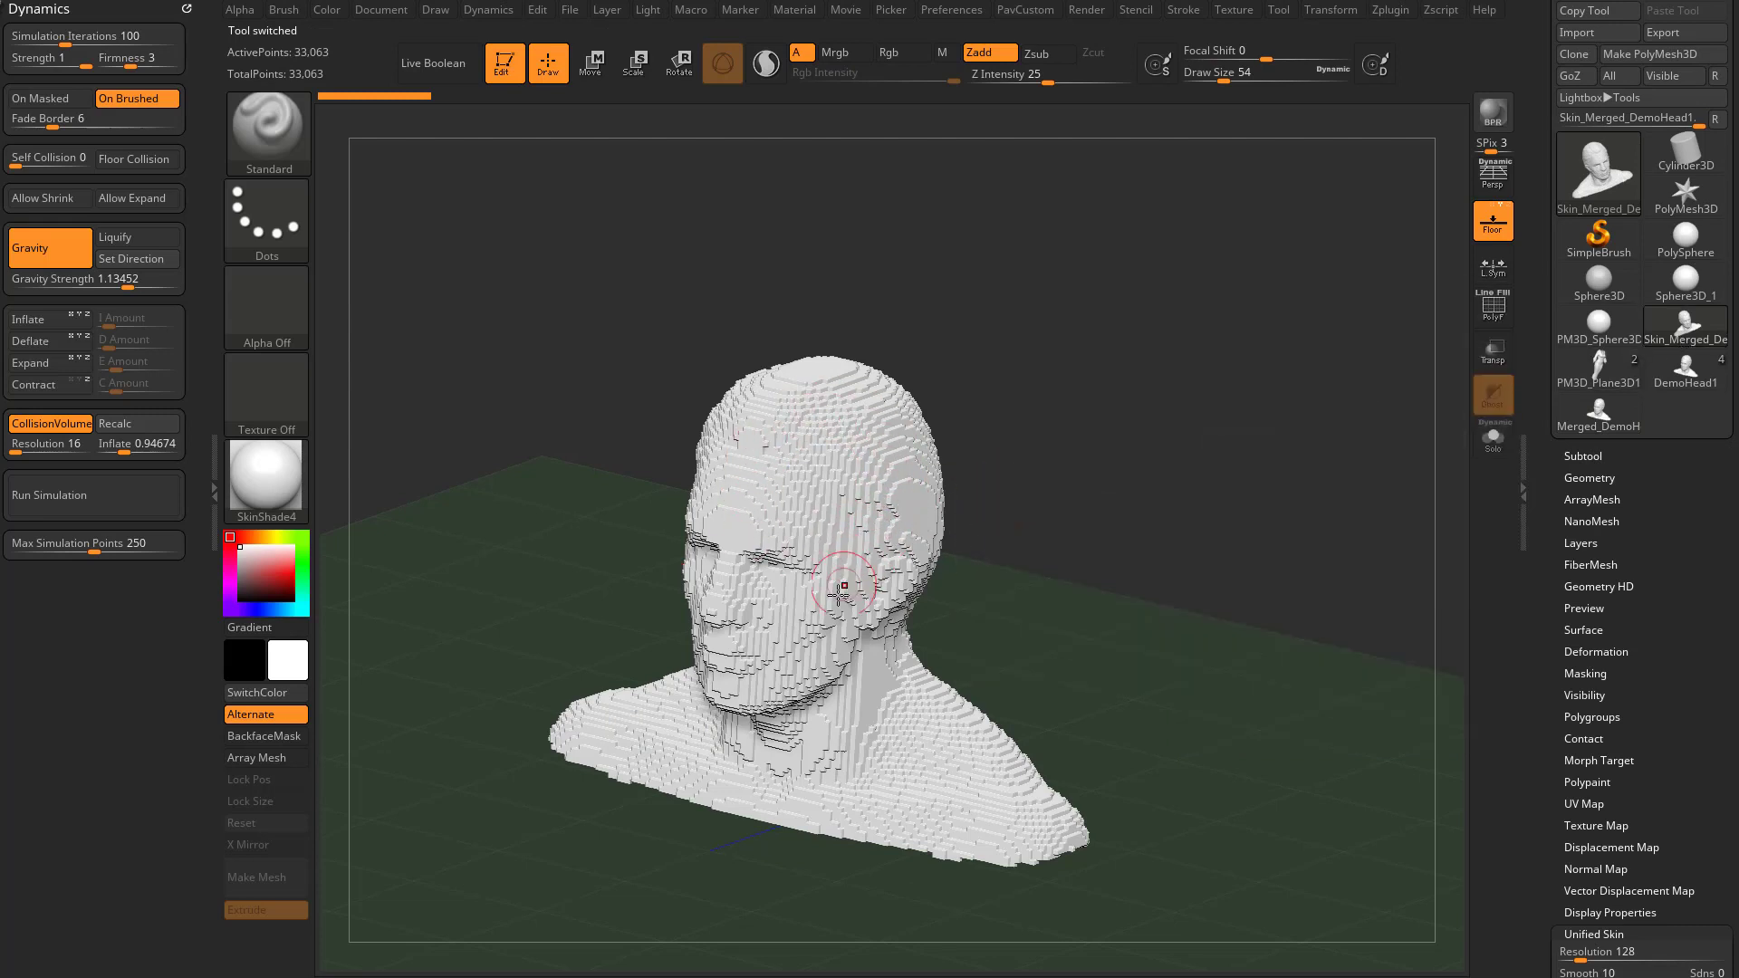
Reselect the merged bust, generate a unified skin at Resolution 1024 and inspect the new surface around the face and head.
scroll(1550, 611, "down", 7)
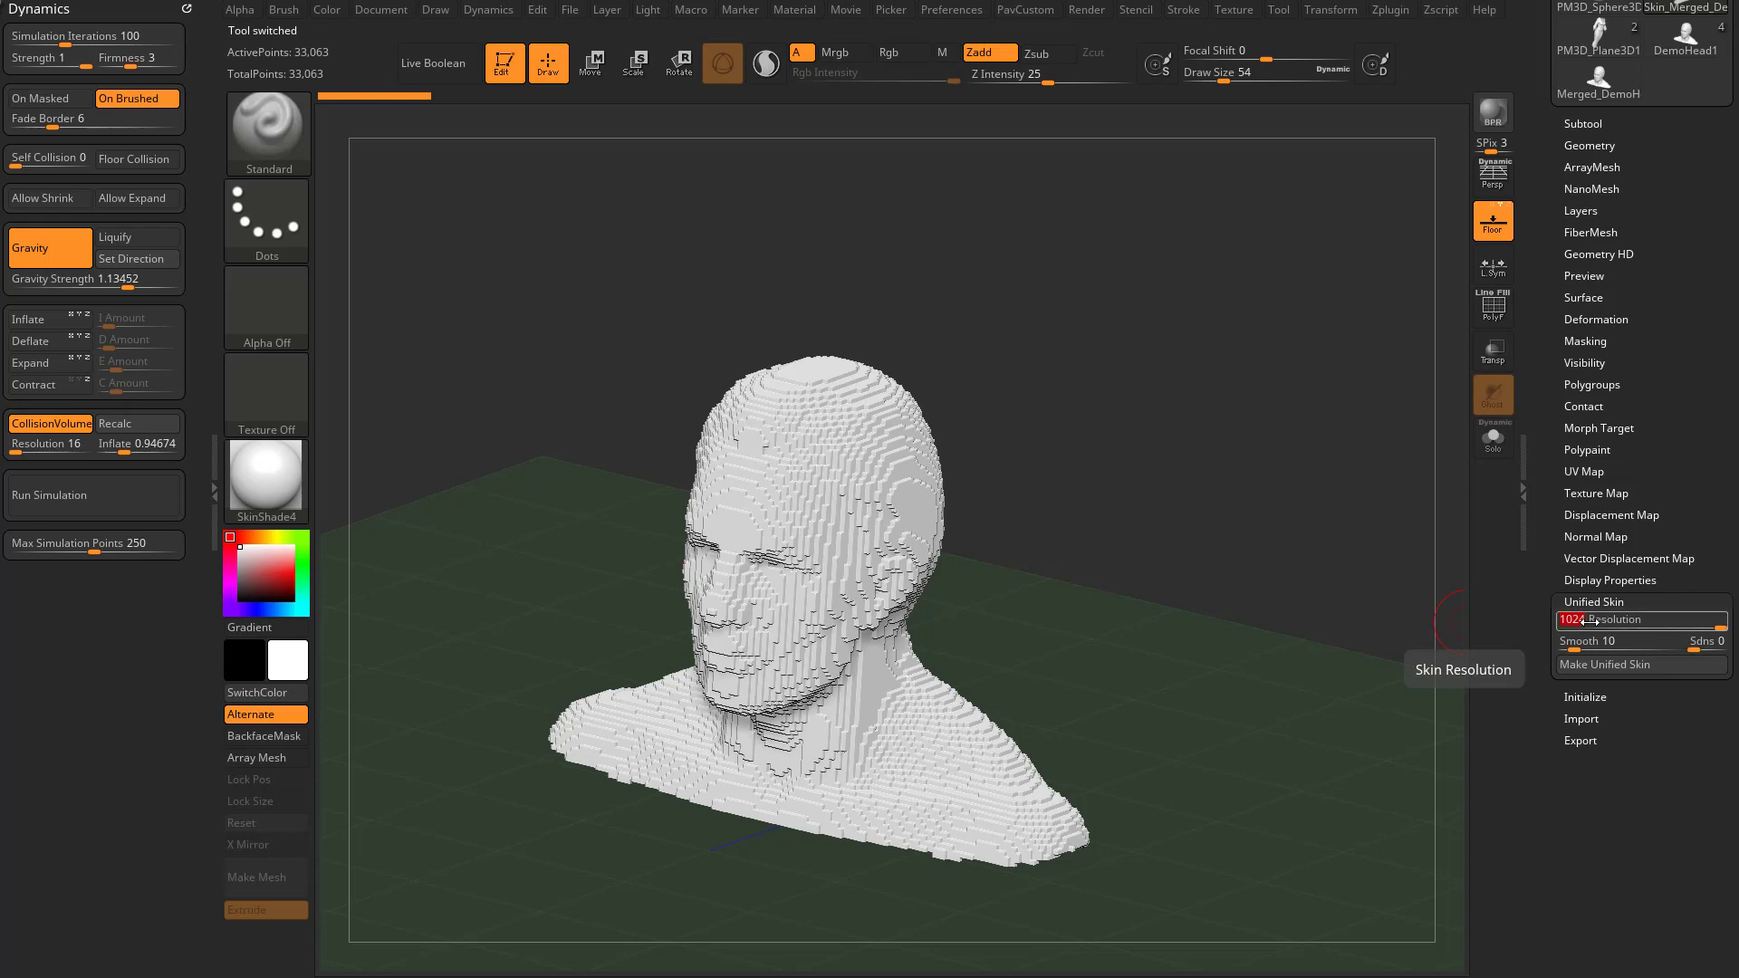
scroll(1564, 467, "up", 5)
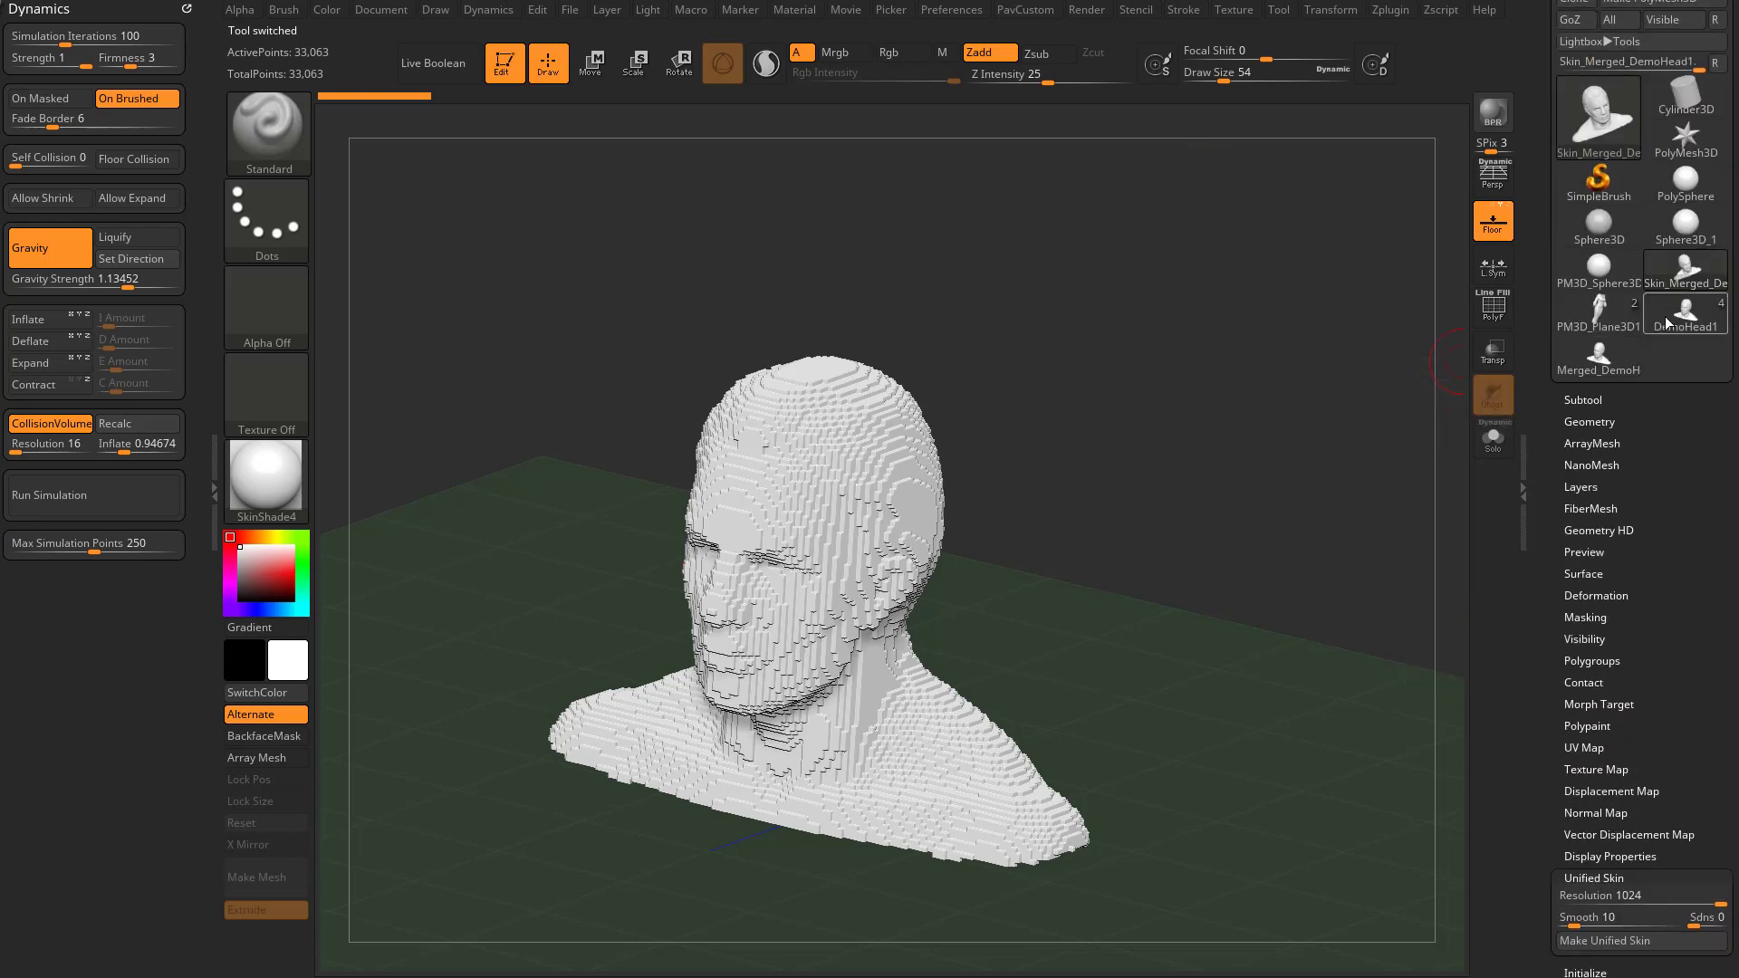
left_click(1664, 317)
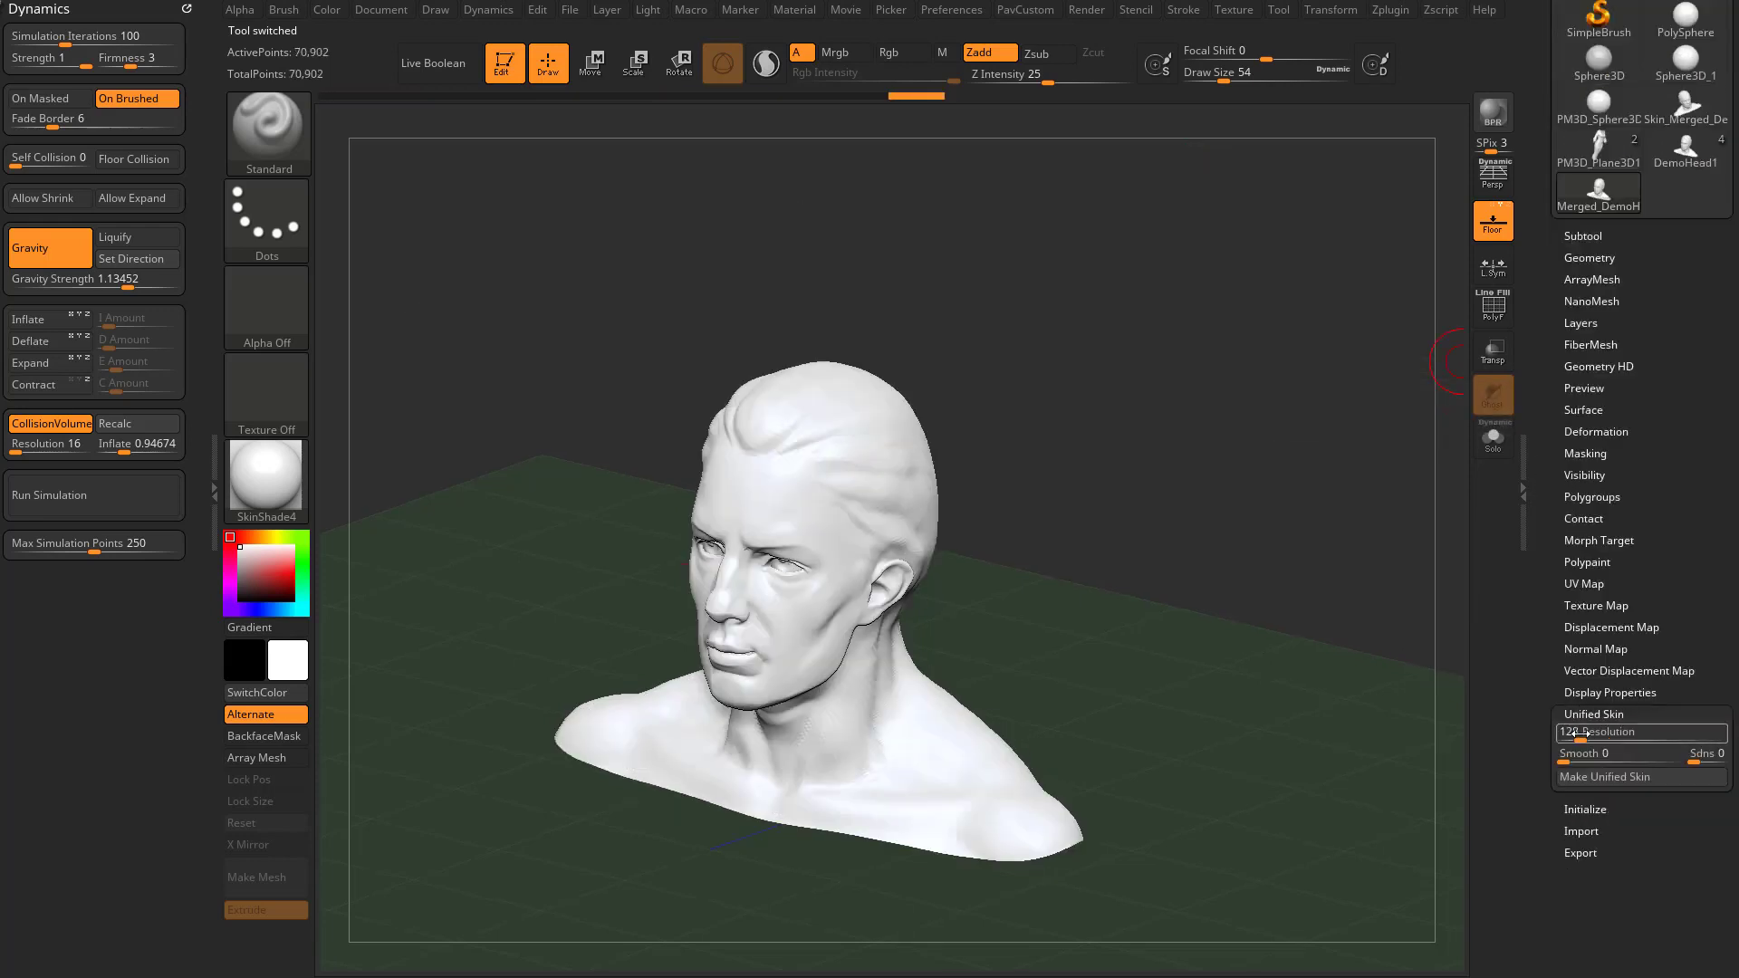
left_click(1578, 733)
left_click(1591, 777)
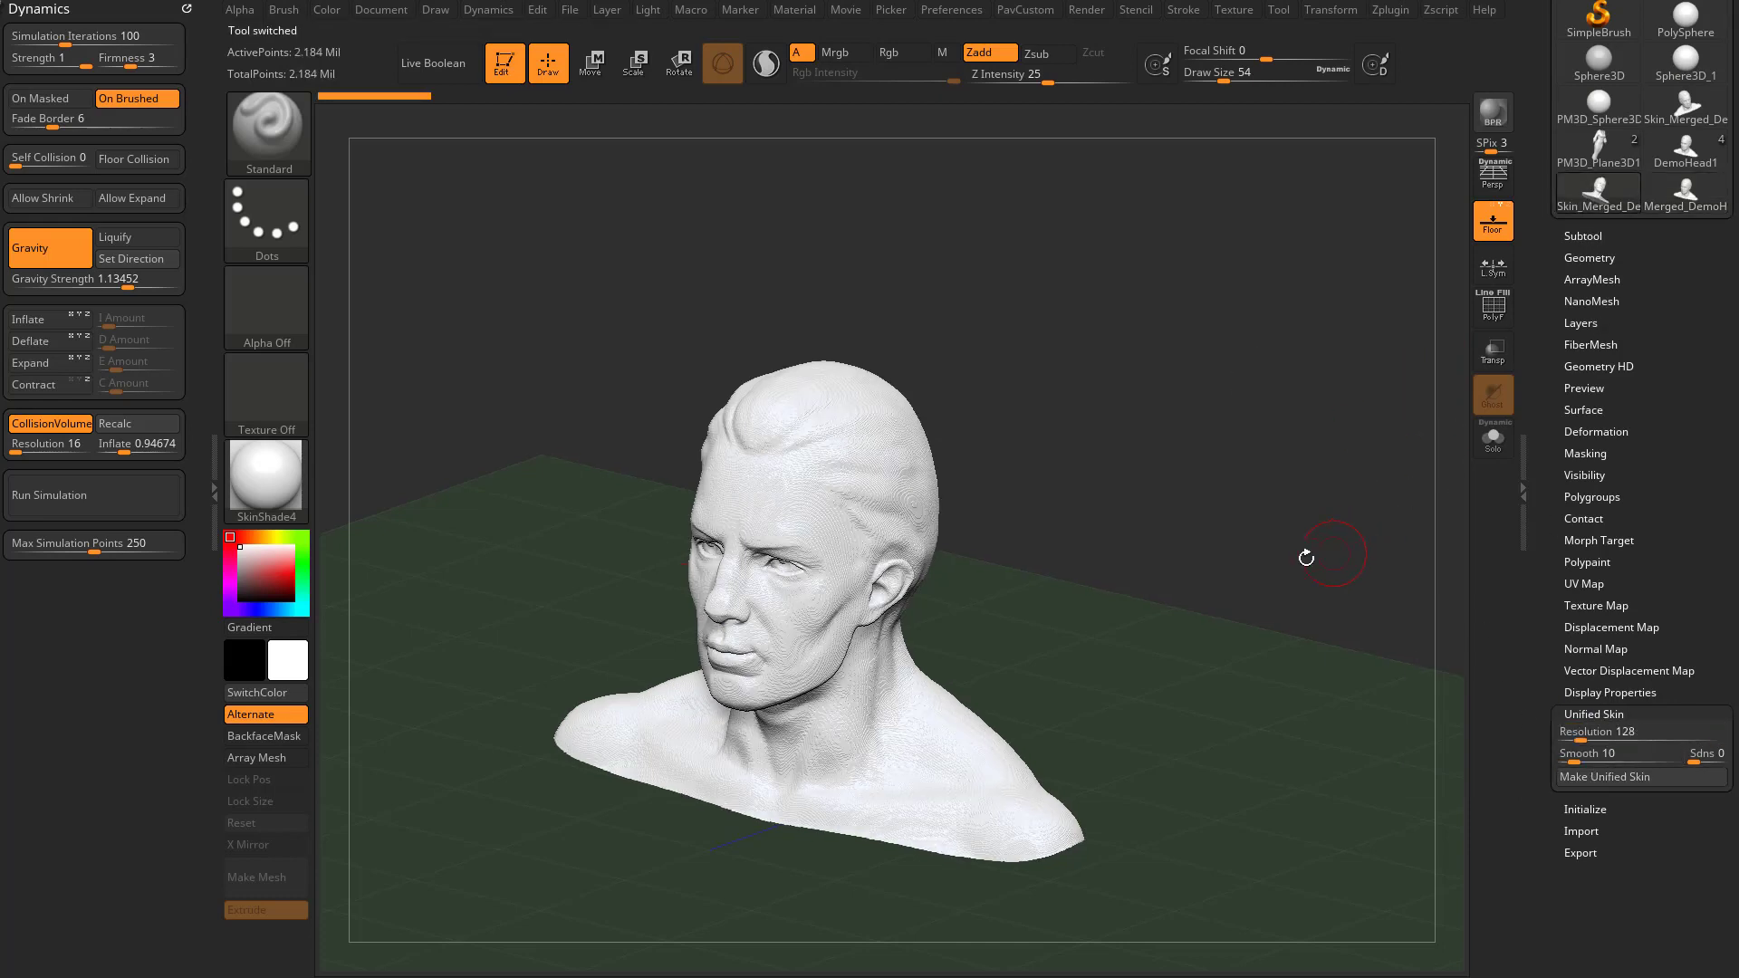
right_click_drag(1166, 496, 893, 567, "ctrl")
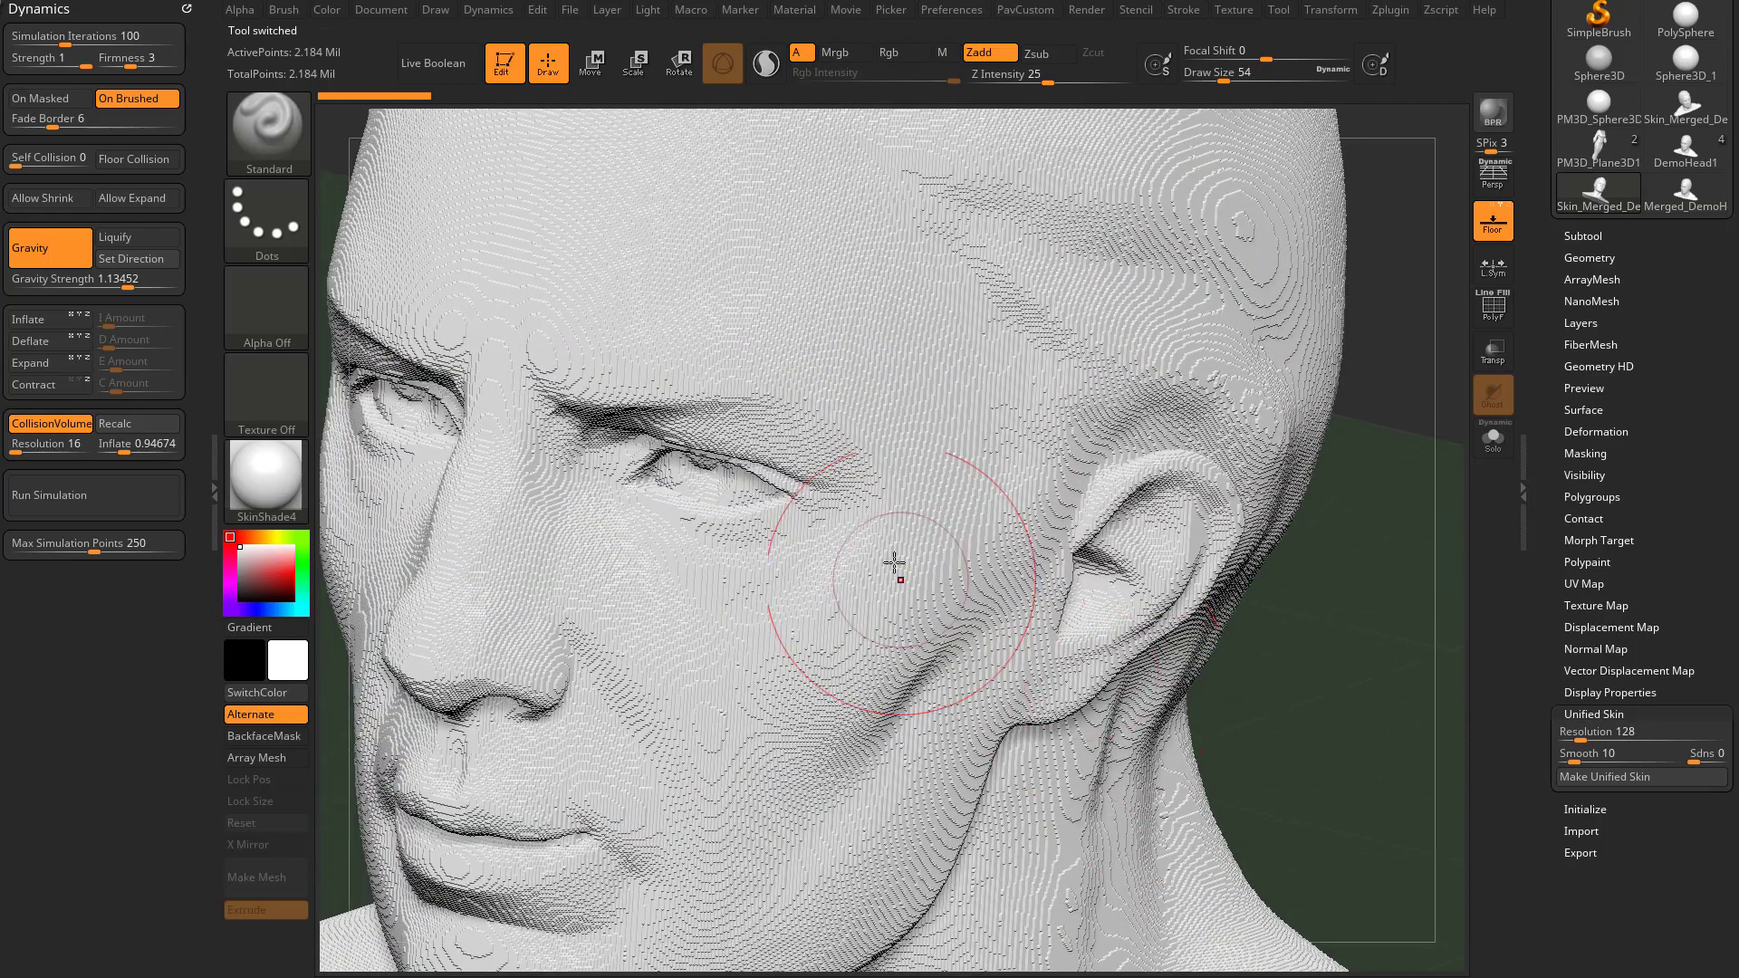
mouse_move(1096, 514)
right_mouse_down("ctrl")
mouse_move(1229, 501)
mouse_move(1219, 528)
mouse_move(1180, 535)
right_mouse_up("ctrl")
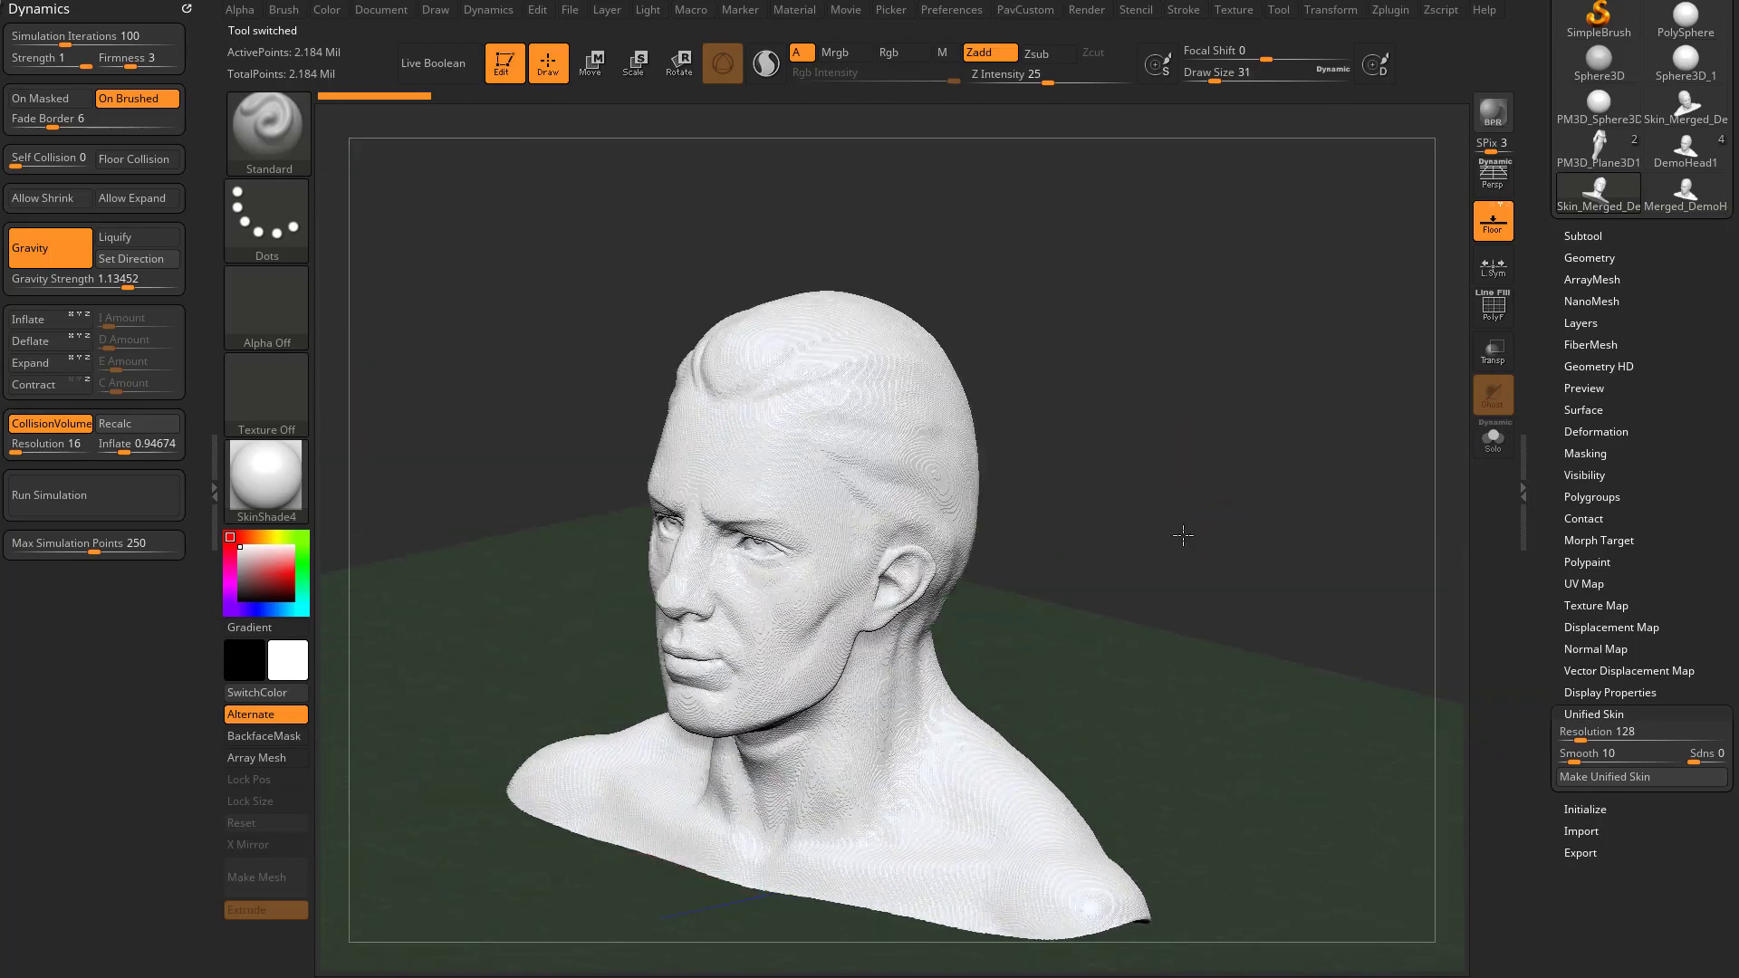
key("s")
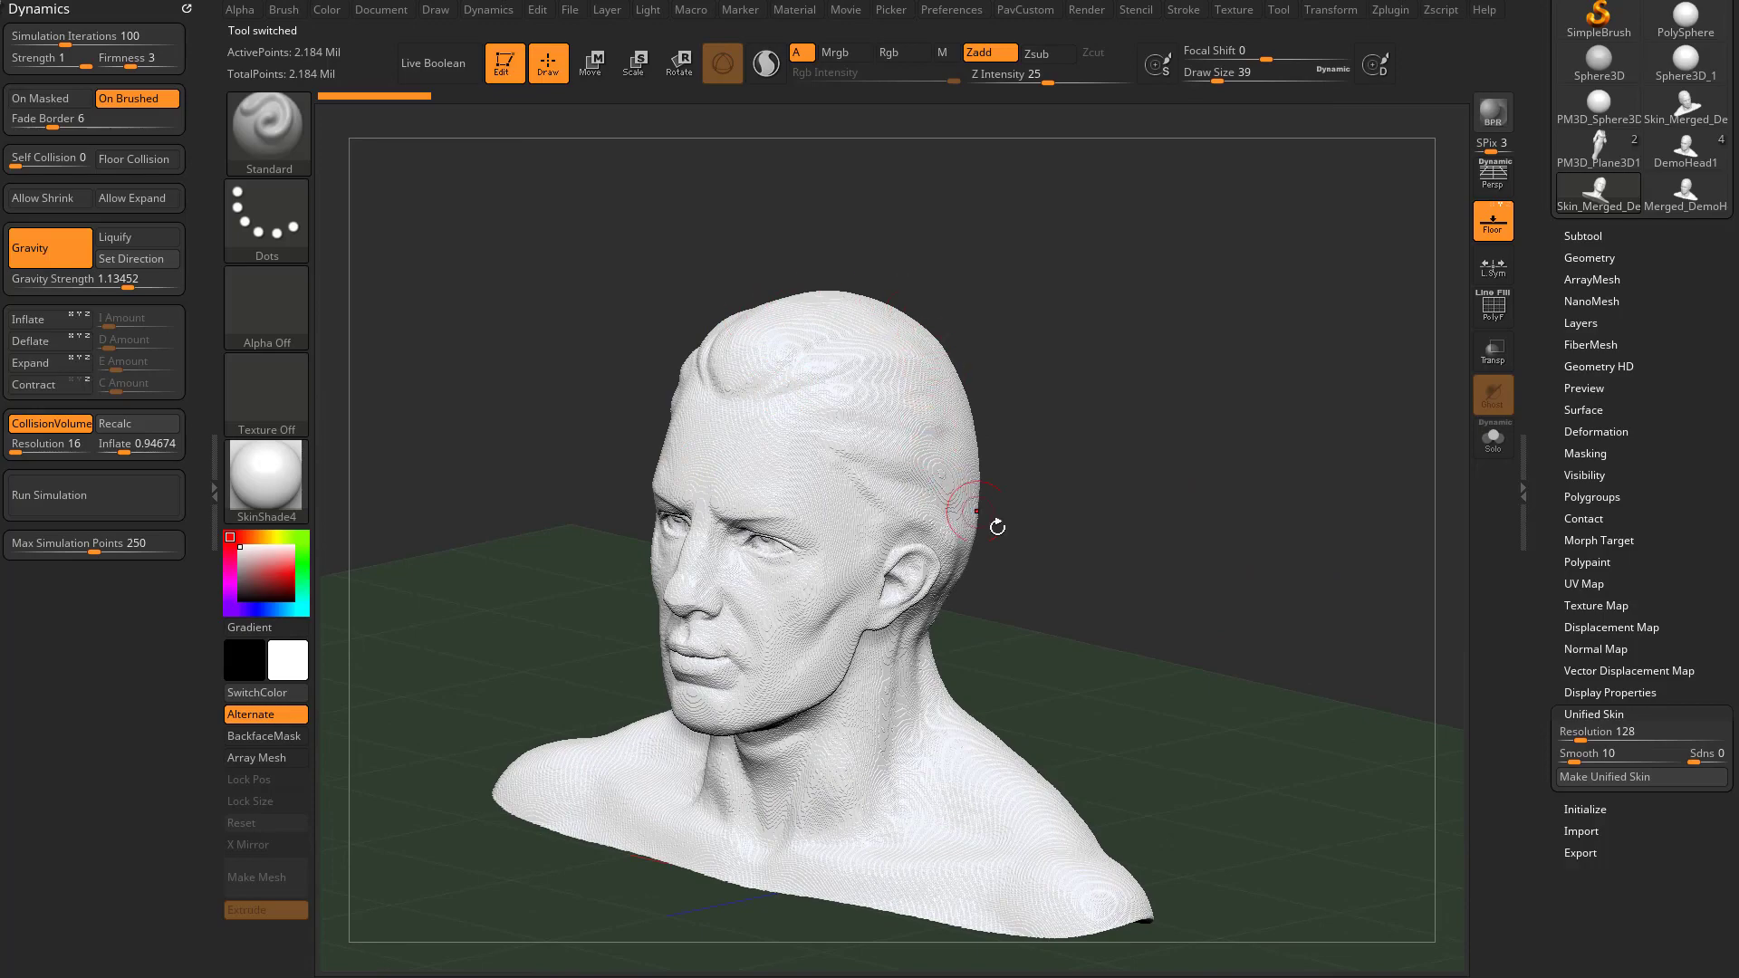
left_click_drag(975, 498, 1041, 580)
left_click_drag(1237, 585, 1209, 560)
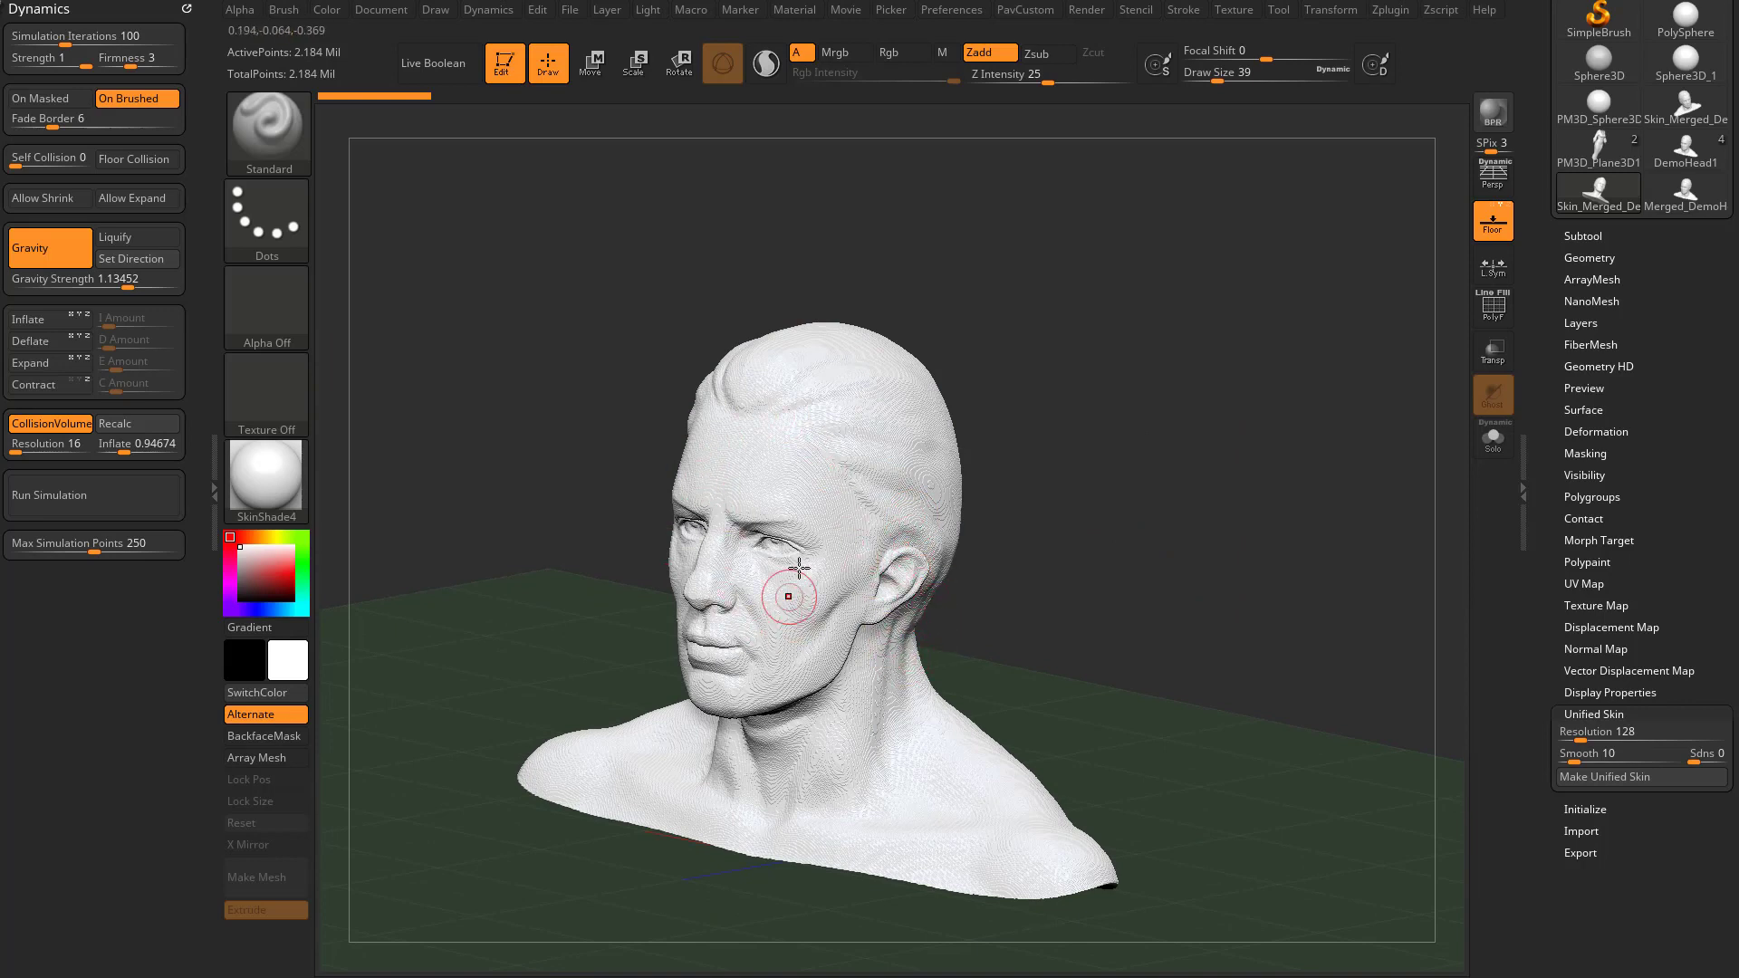
Return to the merged bust and generate a unified skin at Resolution 16 with smoothing 0.
left_click_drag(1547, 587, 1546, 543)
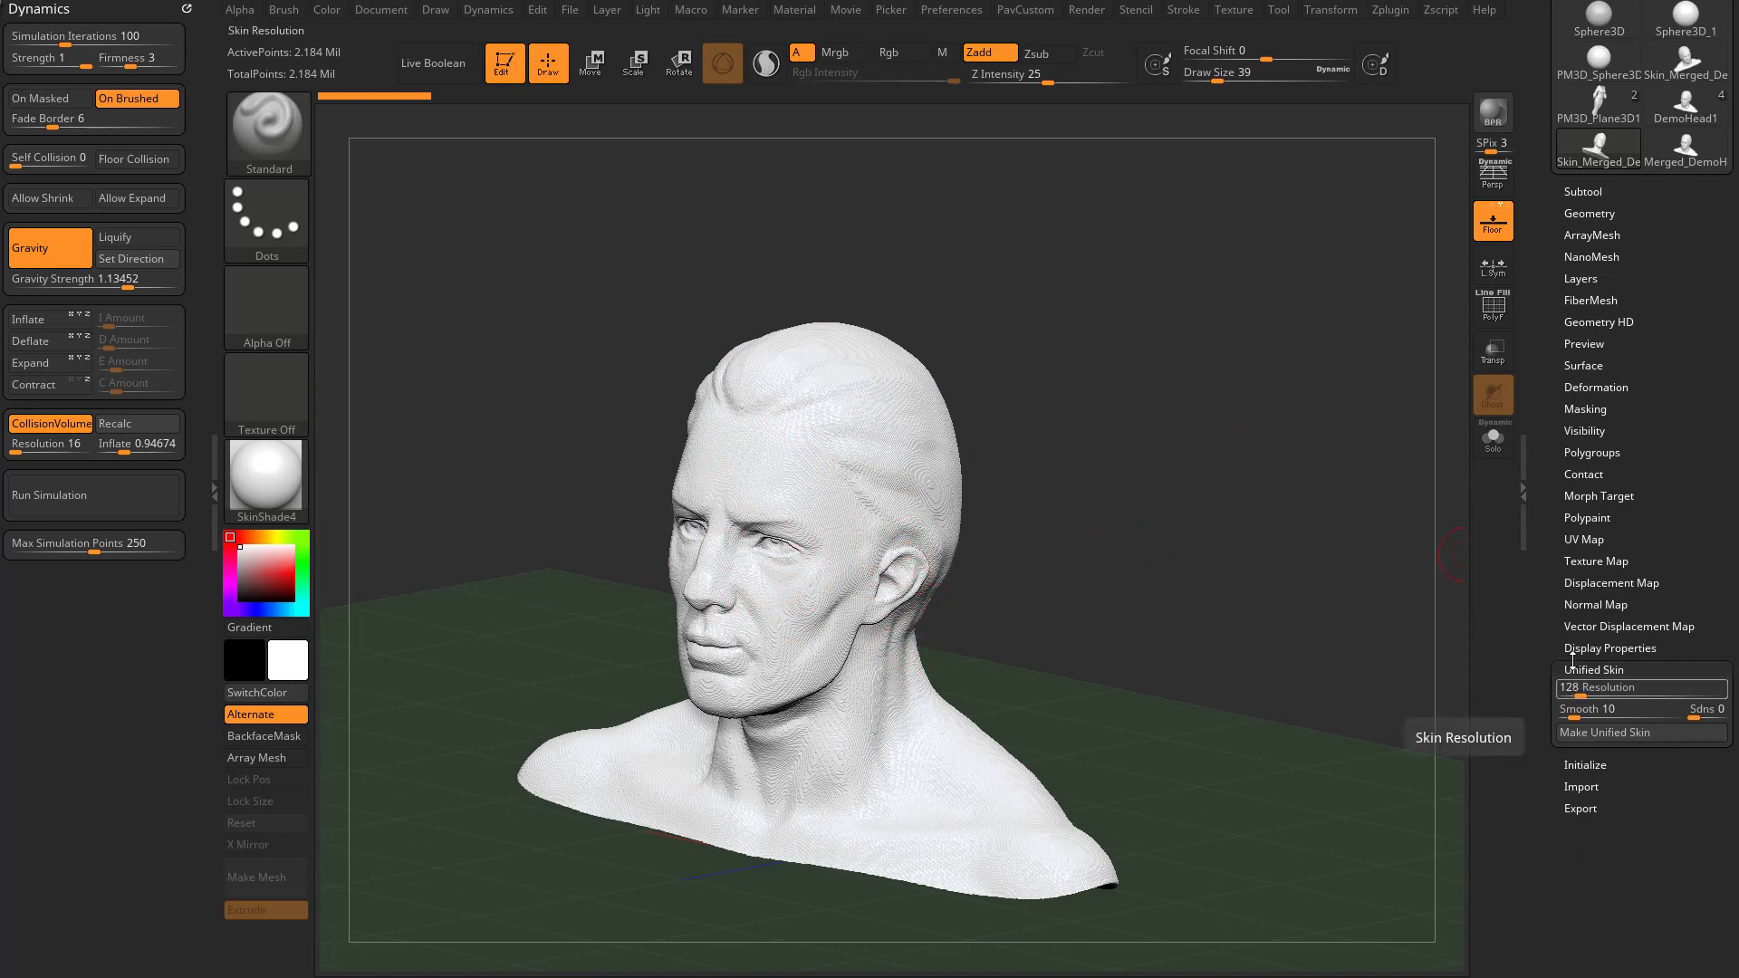
left_click_drag(1576, 442, 1581, 540)
left_click(1676, 264)
left_click_drag(1554, 614, 1554, 541)
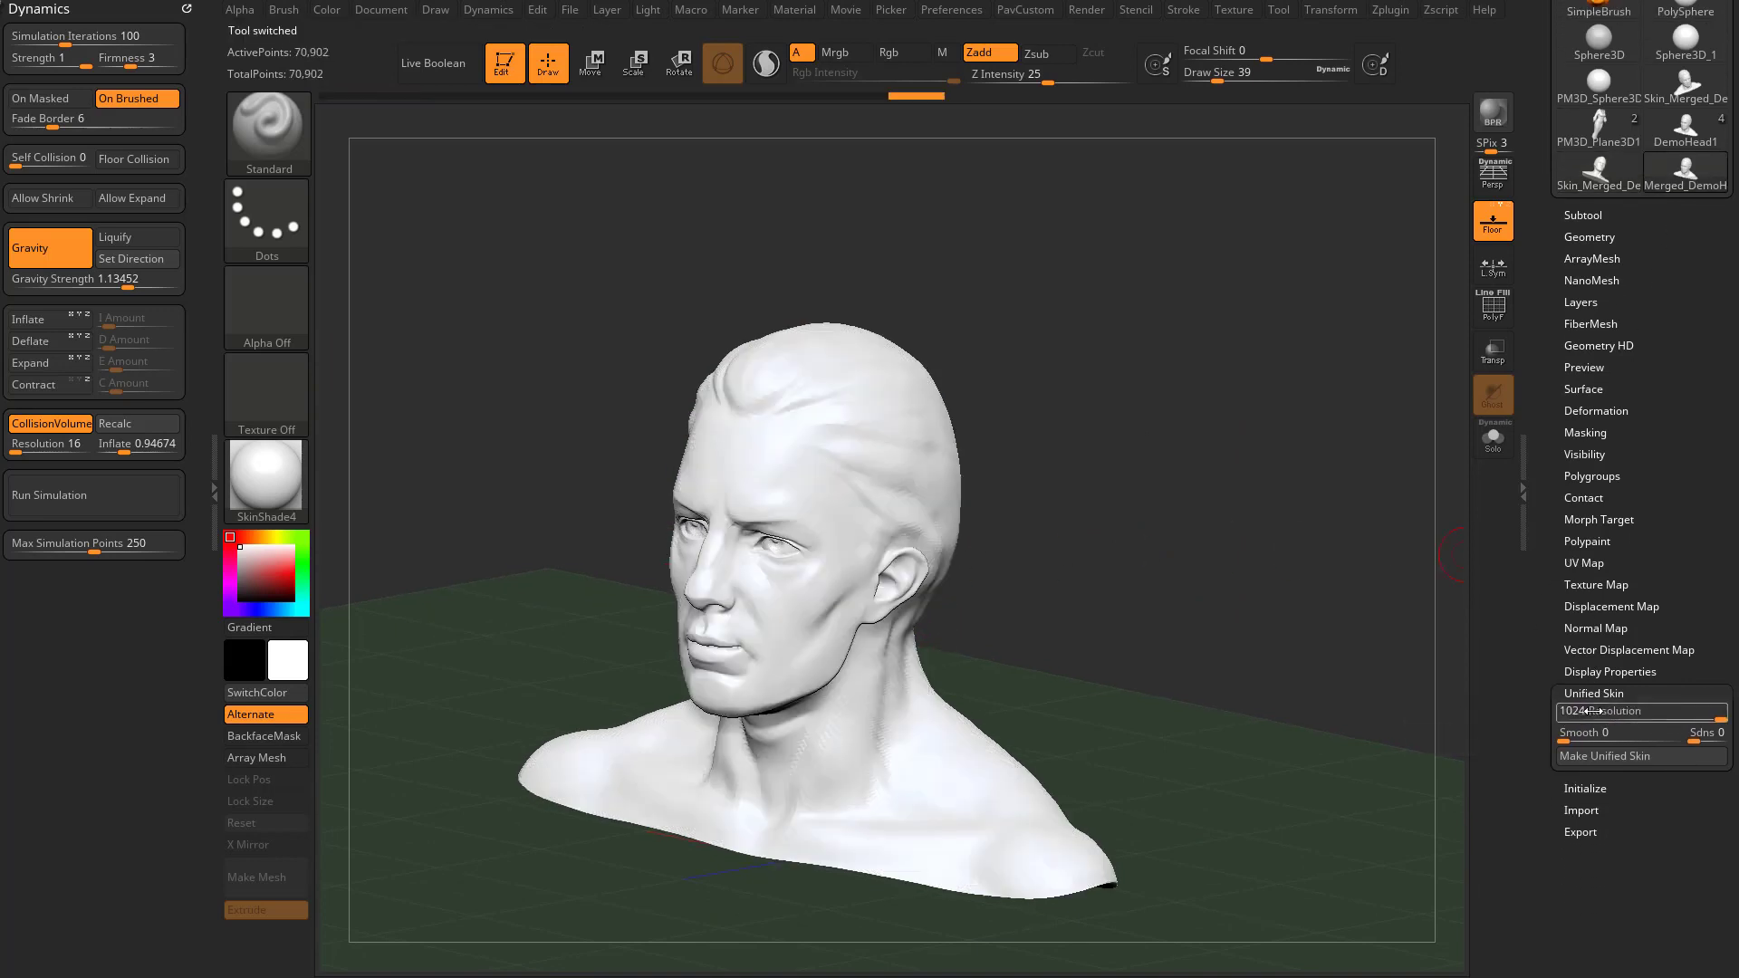
left_click(1593, 714)
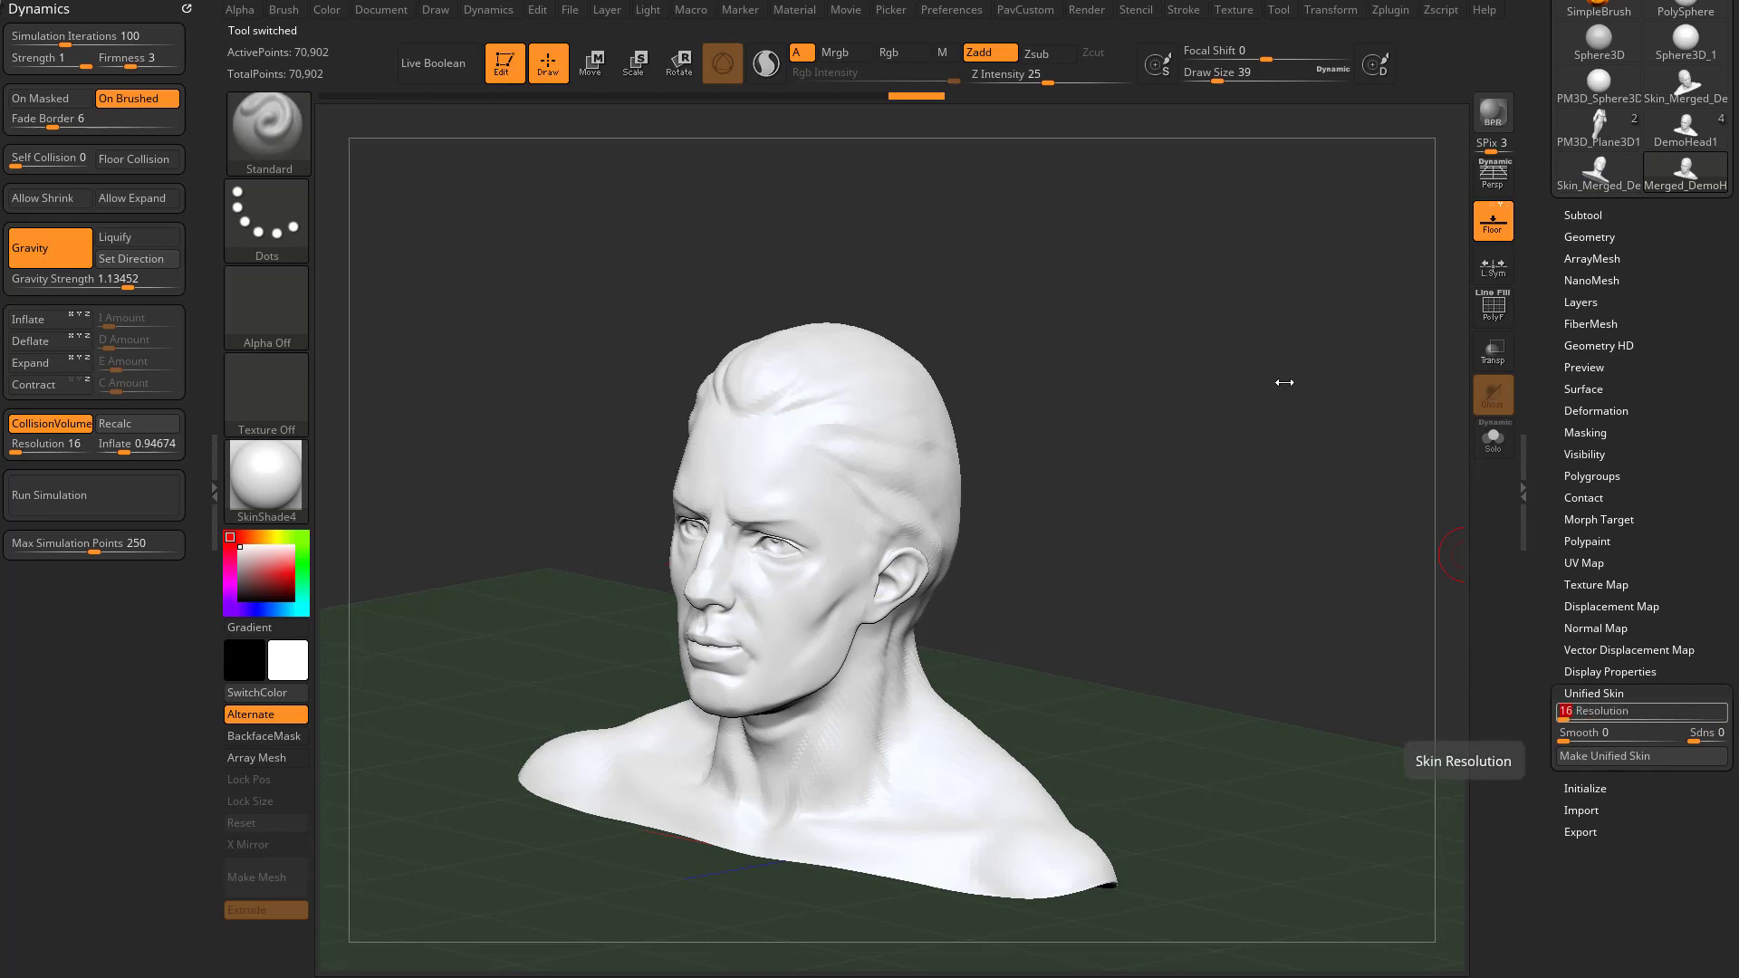
left_click(1603, 759)
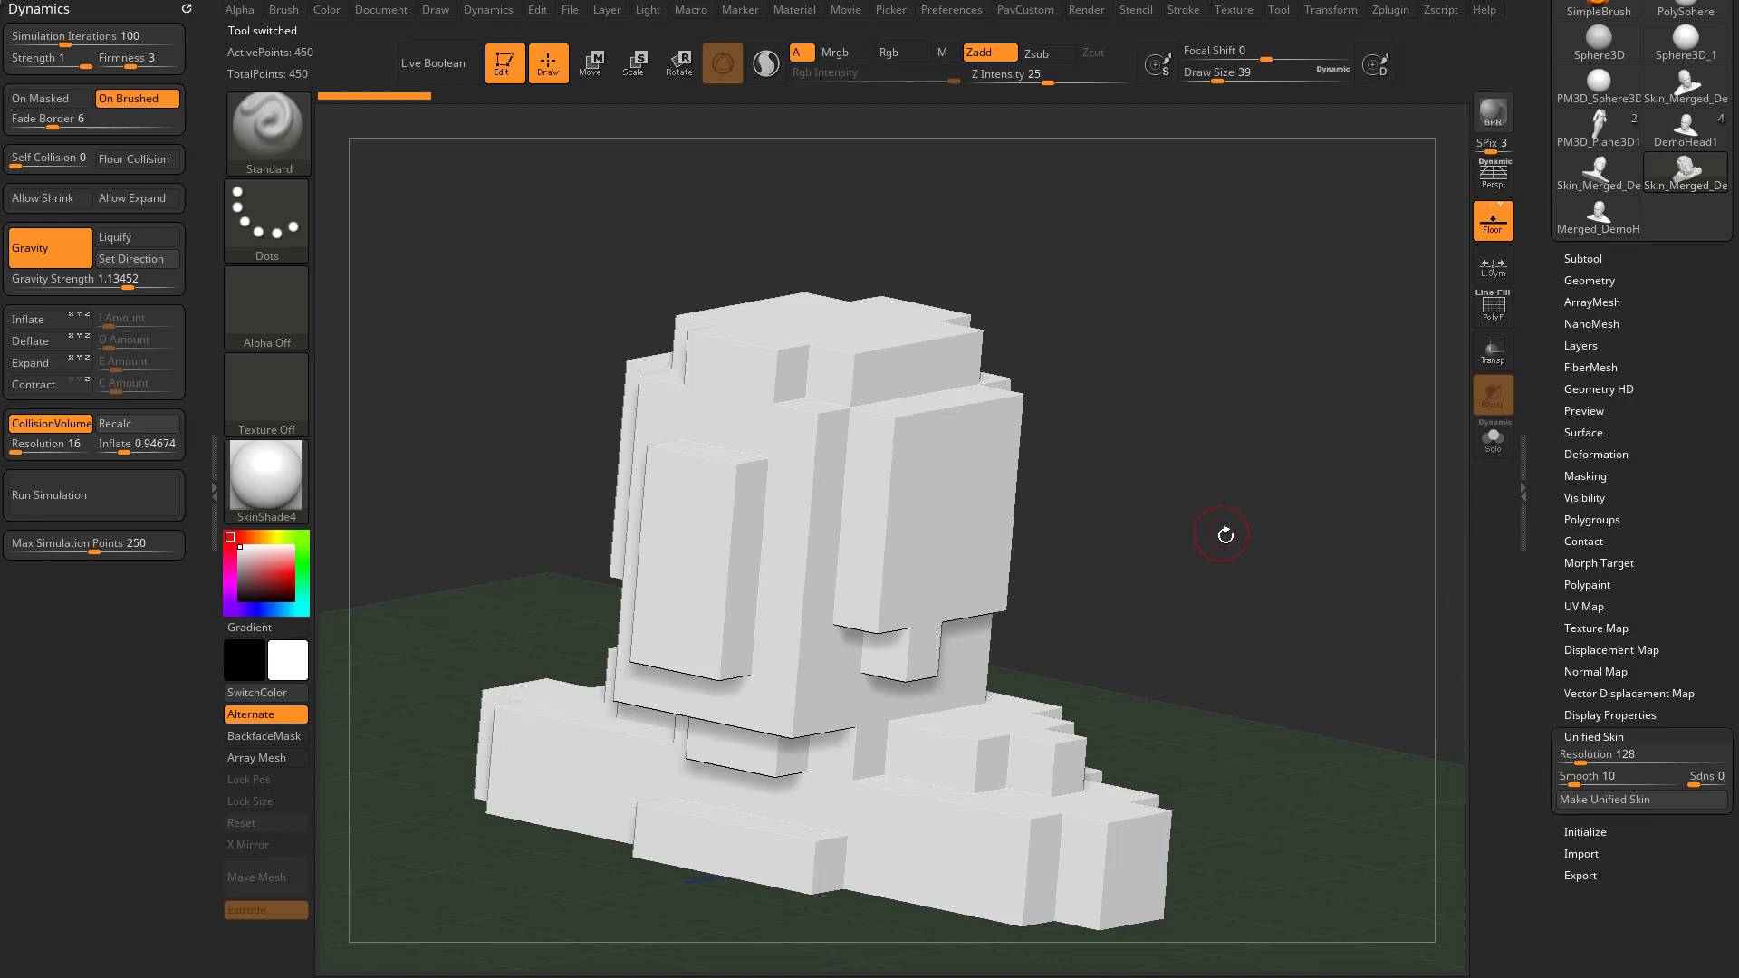
mouse_move(1225, 535)
left_mouse_down()
mouse_move(1207, 520)
mouse_move(1240, 530)
left_mouse_up()
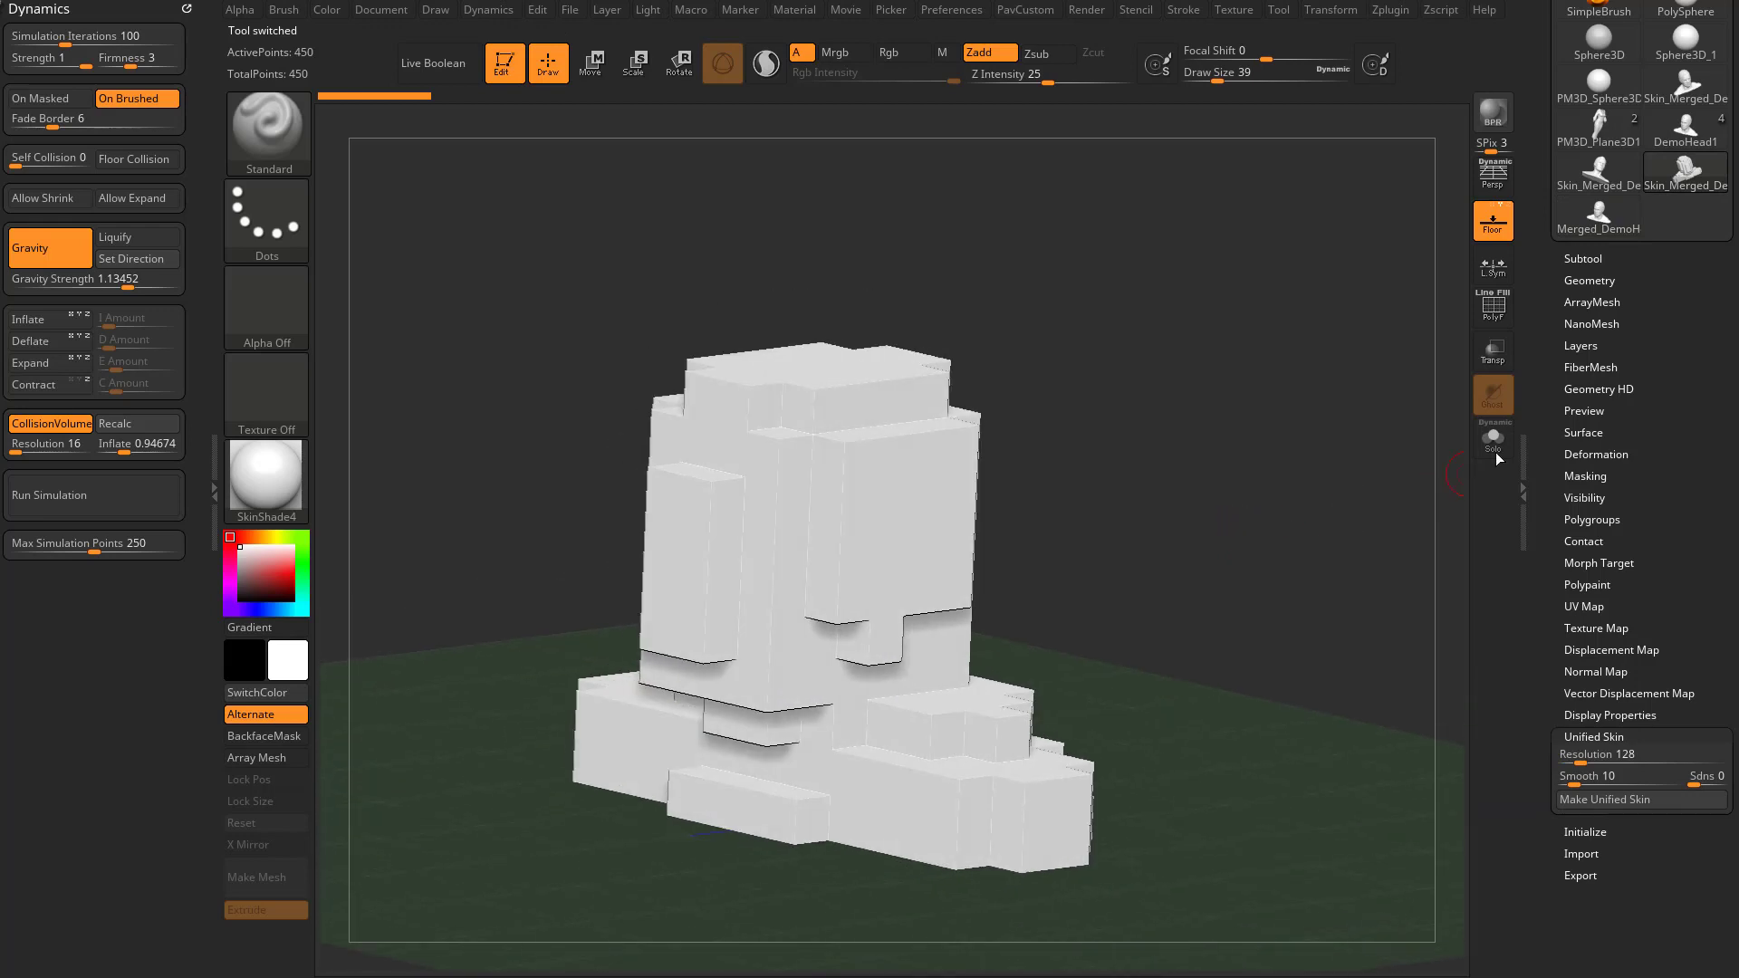
Switch to the DemoHead1 tool and append the blocky low-resolution skin as a subtool beneath the plane.
left_click_drag(1538, 217, 1546, 297)
left_click(1670, 437)
left_click(1583, 485, "shift")
left_click(1663, 856)
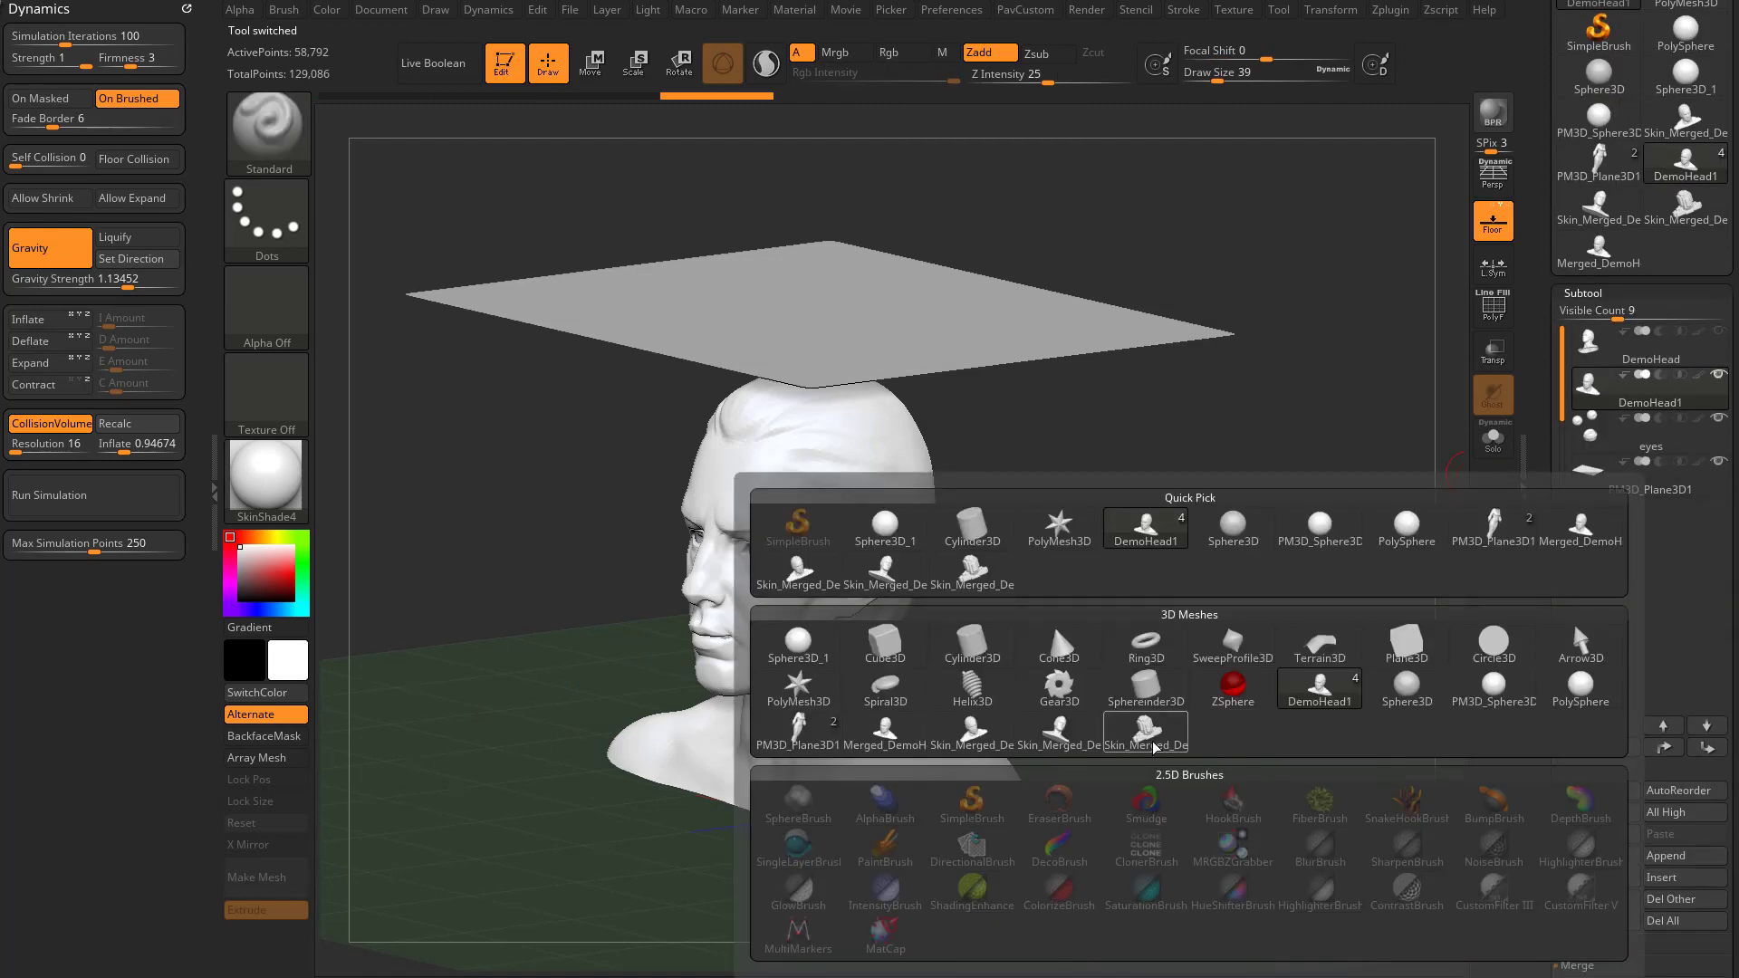
left_click(1153, 745)
left_click_drag(1226, 737, 1079, 505)
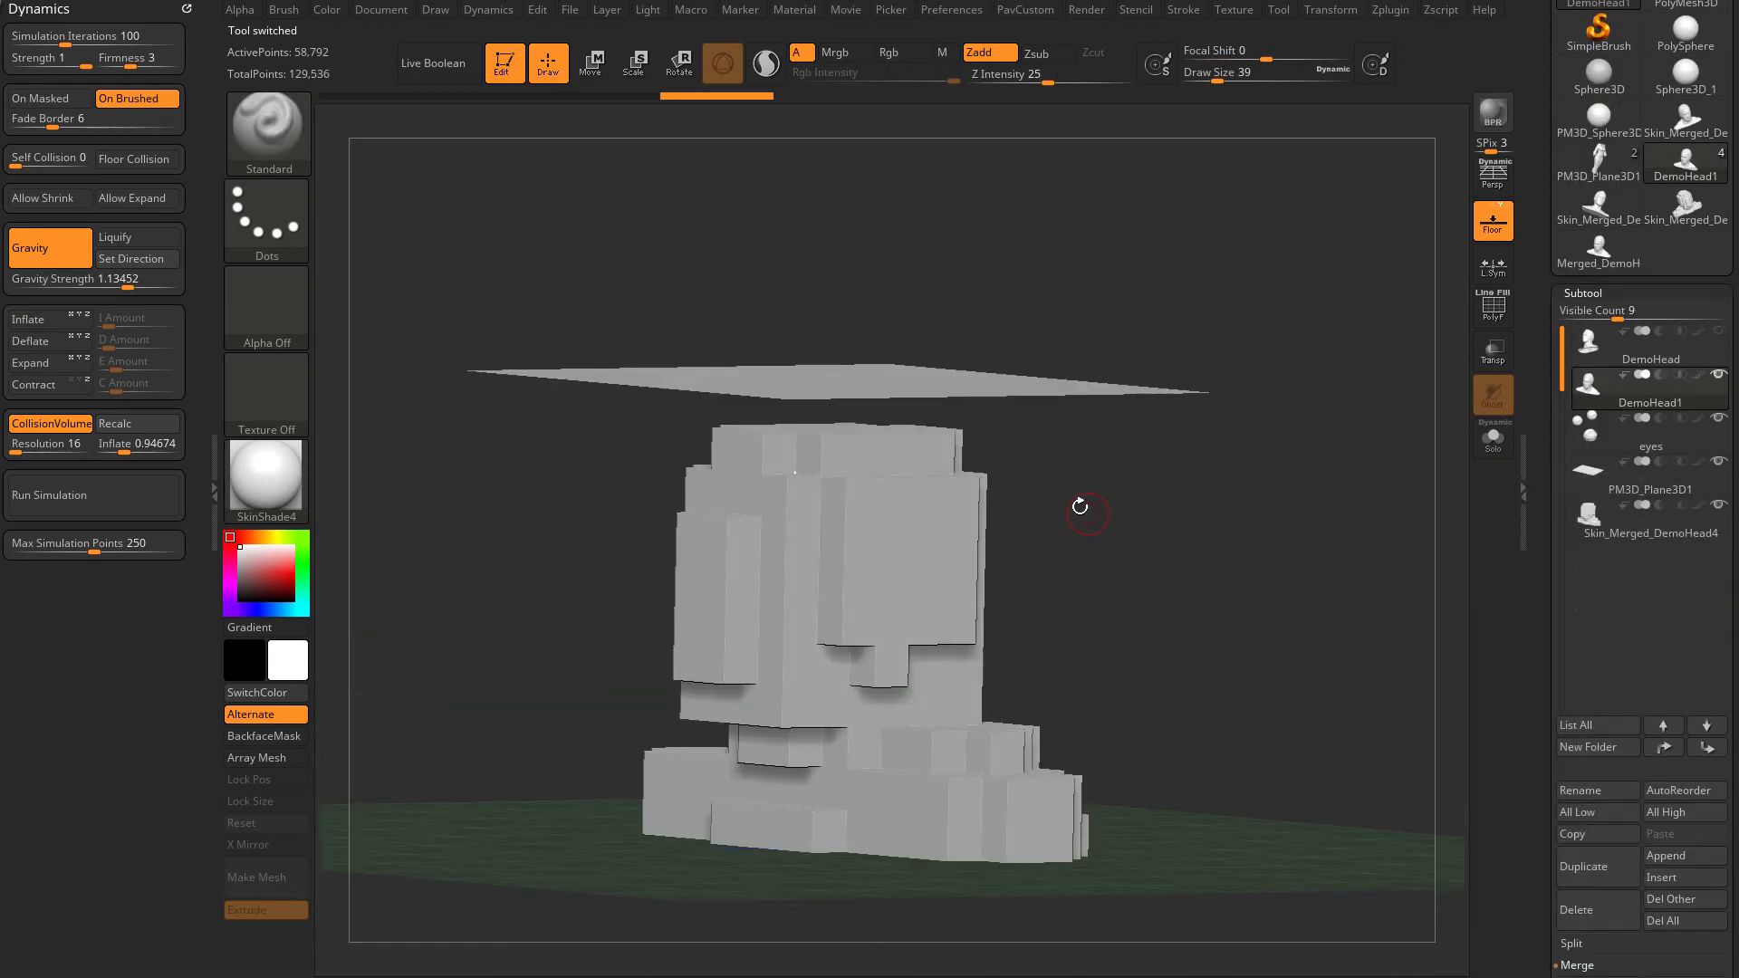
left_click_drag(1183, 466, 1223, 498)
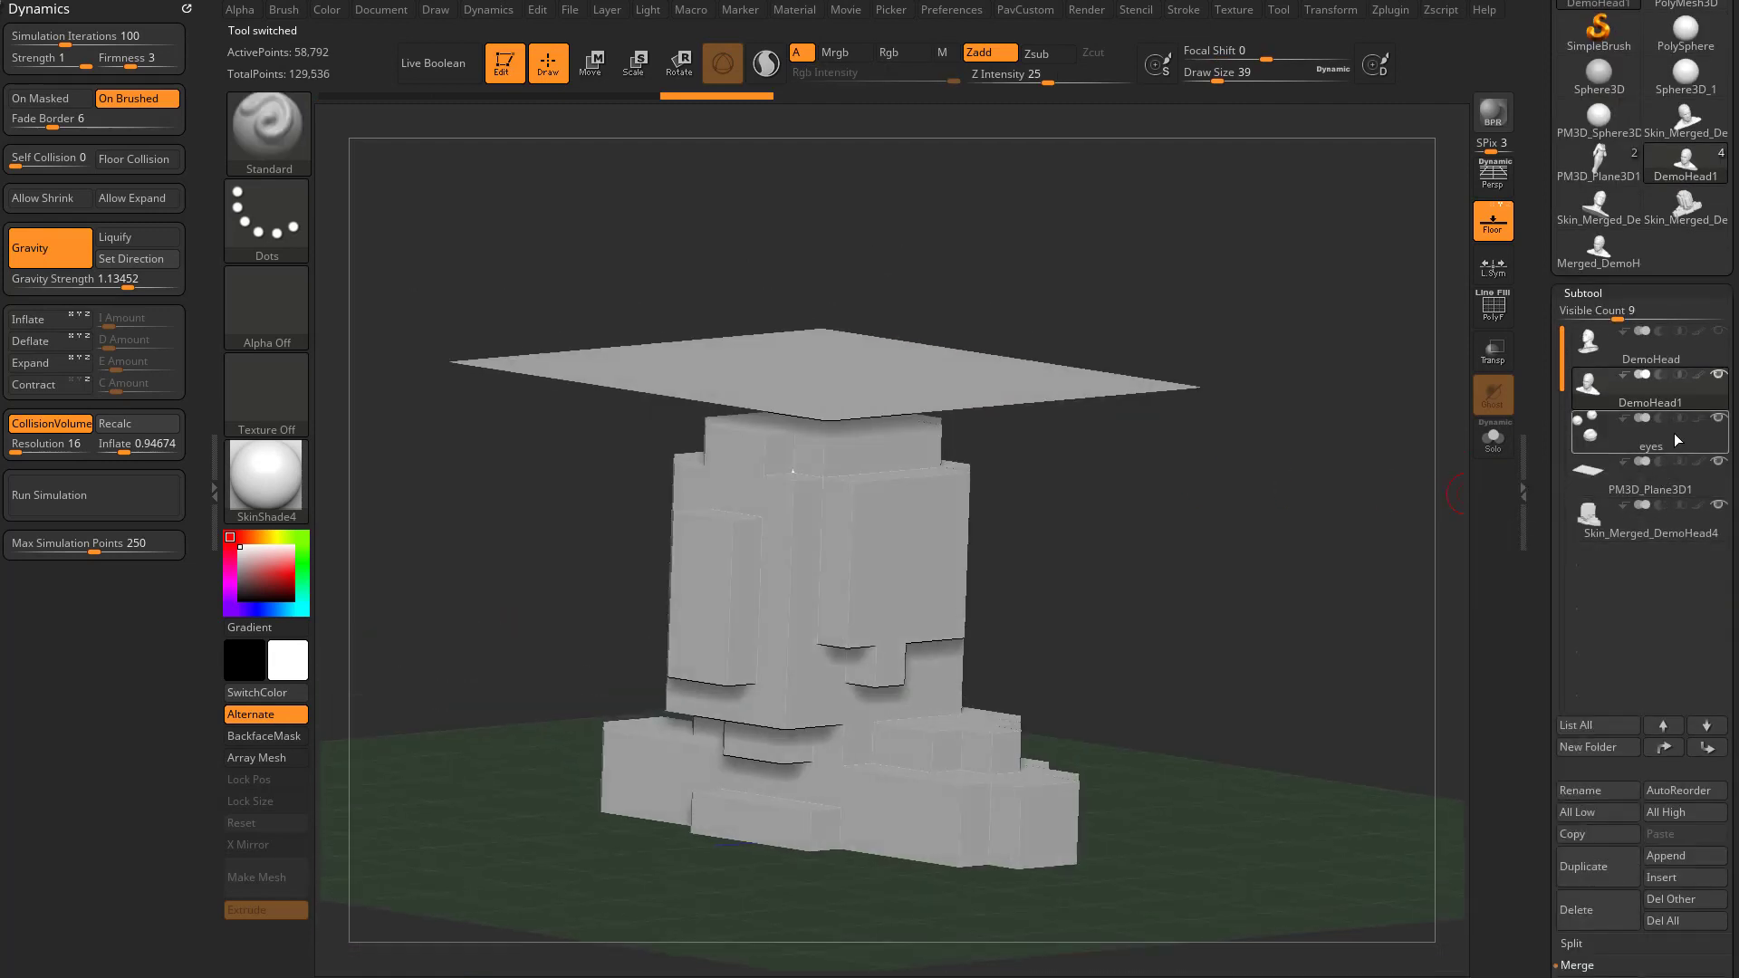
Select the PM3D_Plane3D1 subtool and hide the DemoHead1 and eyes subtools, keeping the plane and blocky skin visible.
left_click(1652, 478)
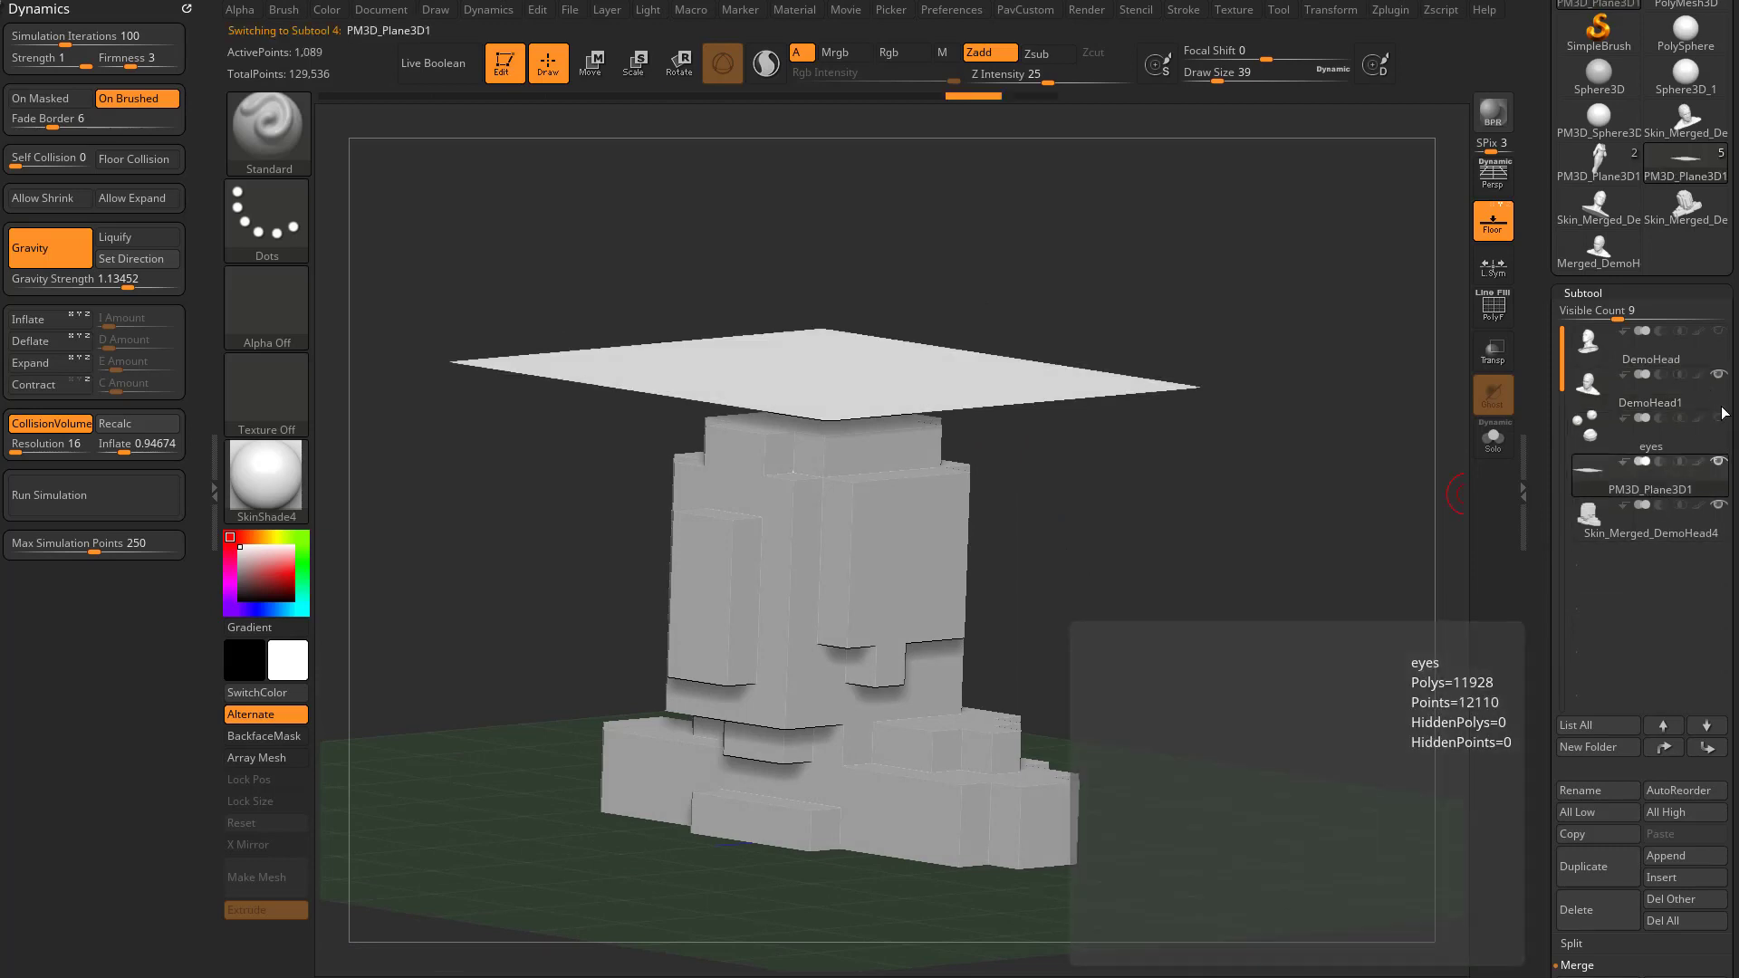
key("s")
left_click_drag(1156, 496, 1166, 497)
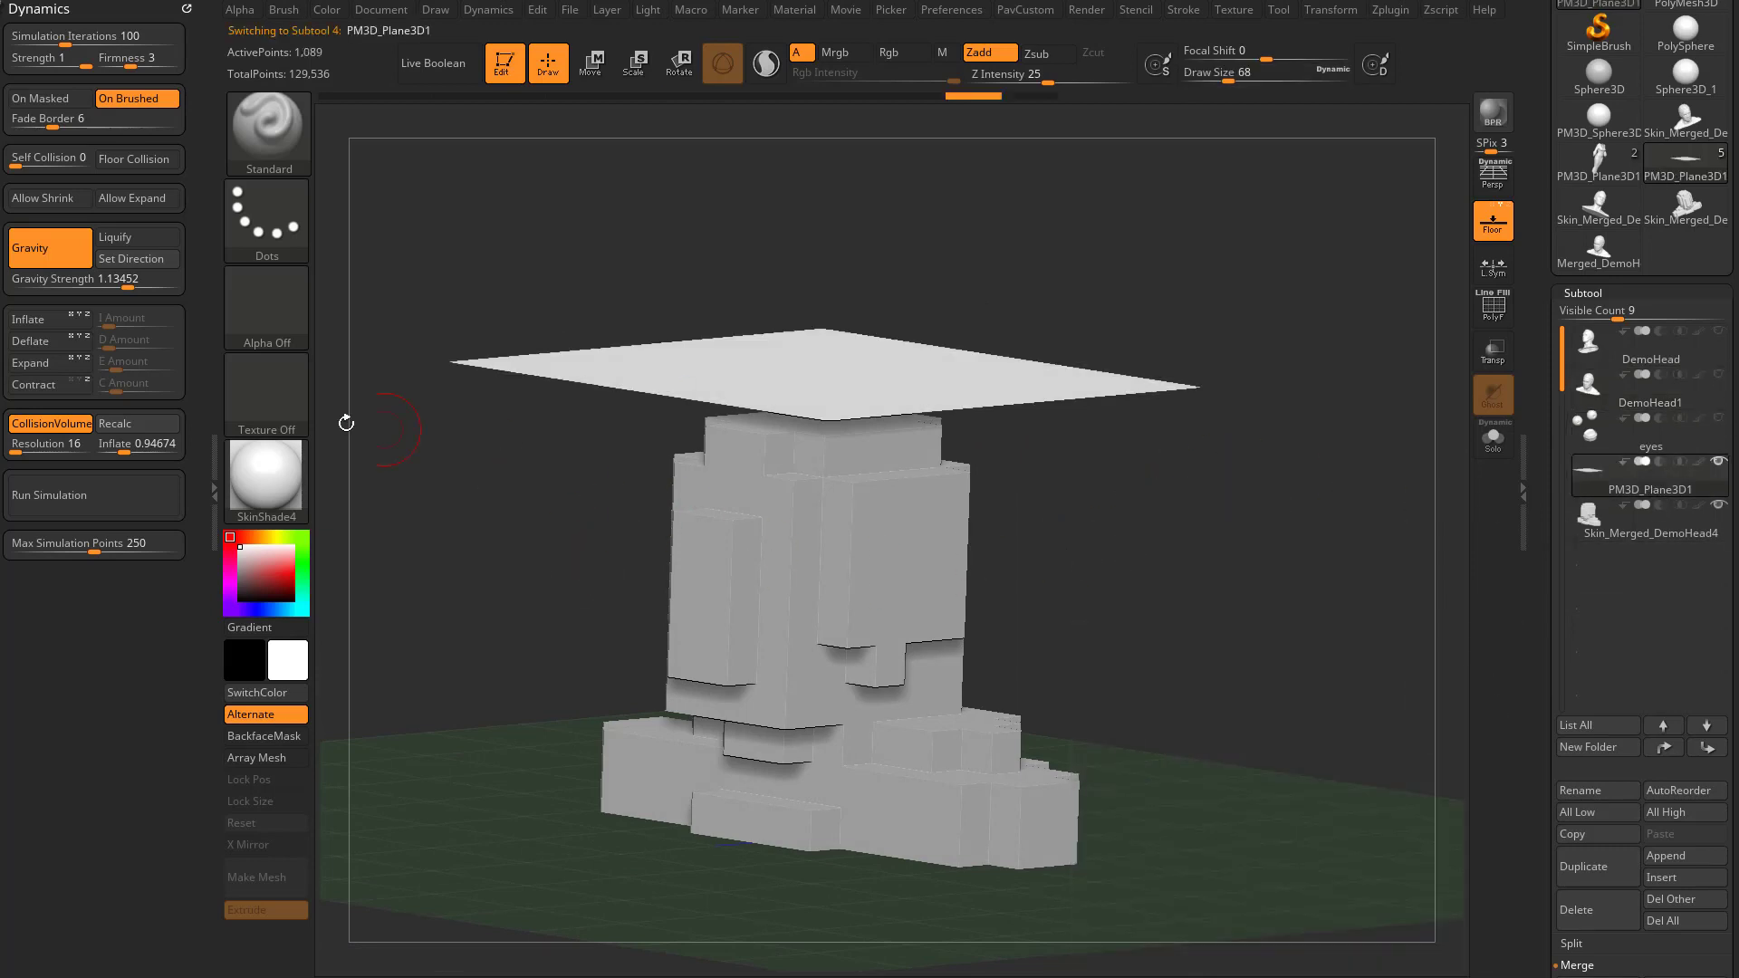
Set the CollisionVolume Resolution to 2048 and run the simulation of the plane falling over the blocky bust.
left_click_drag(32, 444, 41, 446)
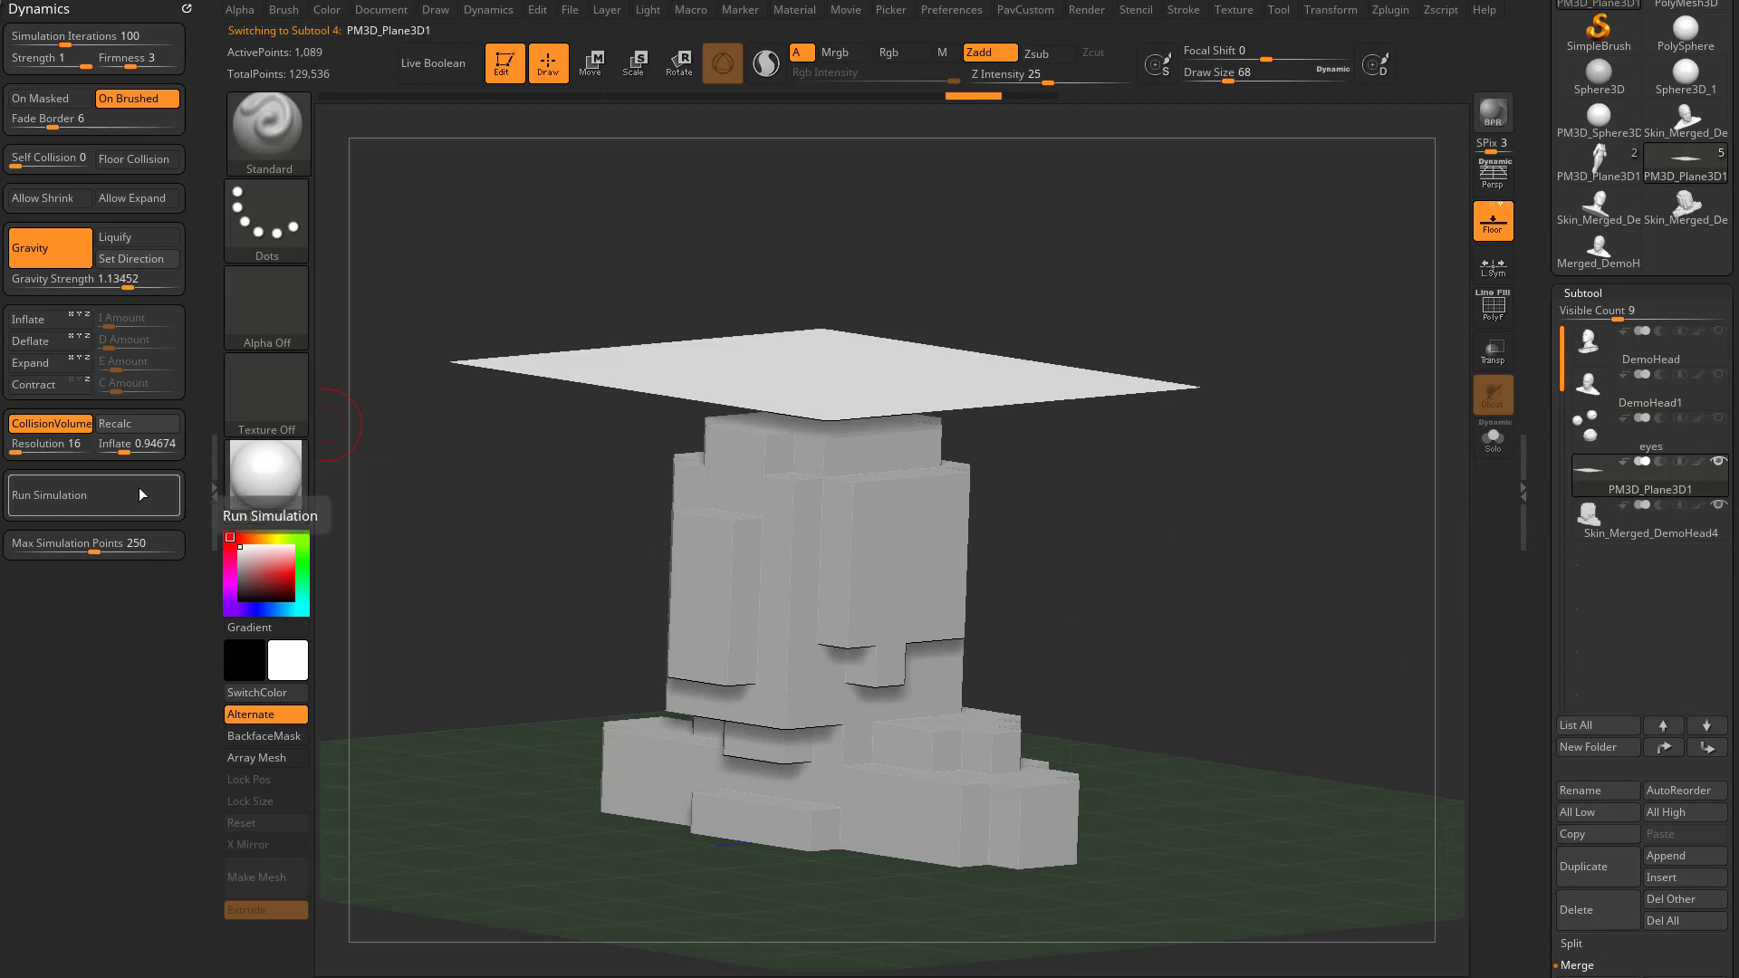
left_click_drag(34, 445, 47, 445)
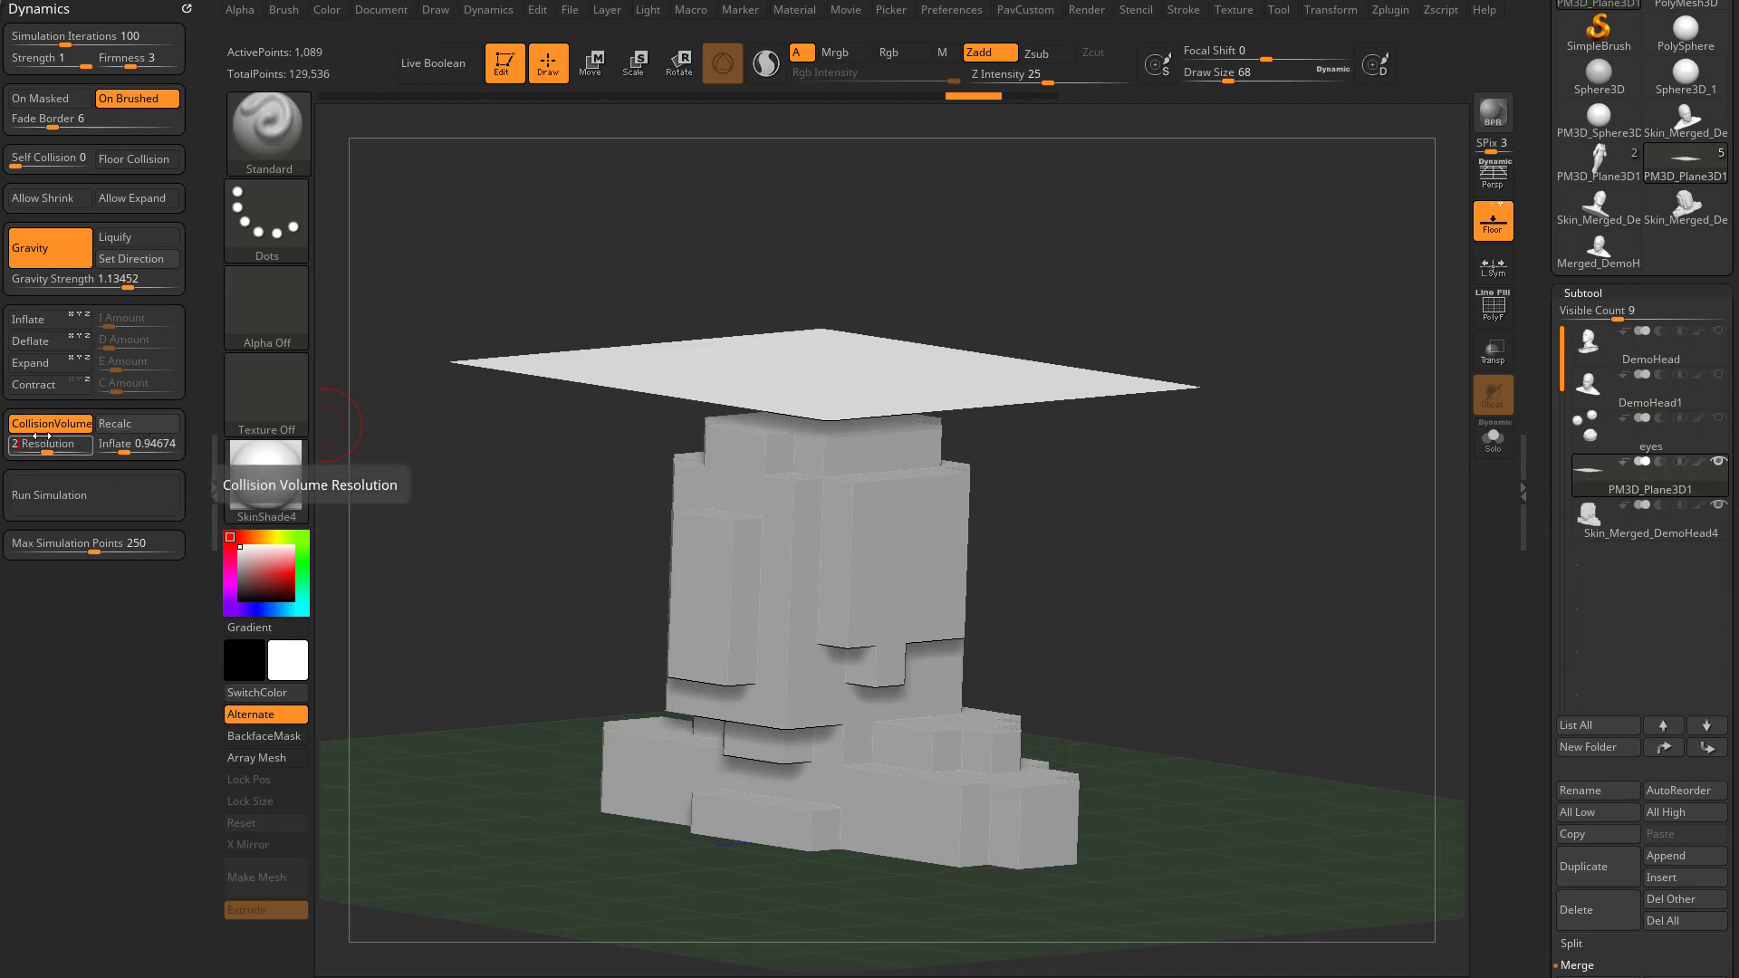
key("Return")
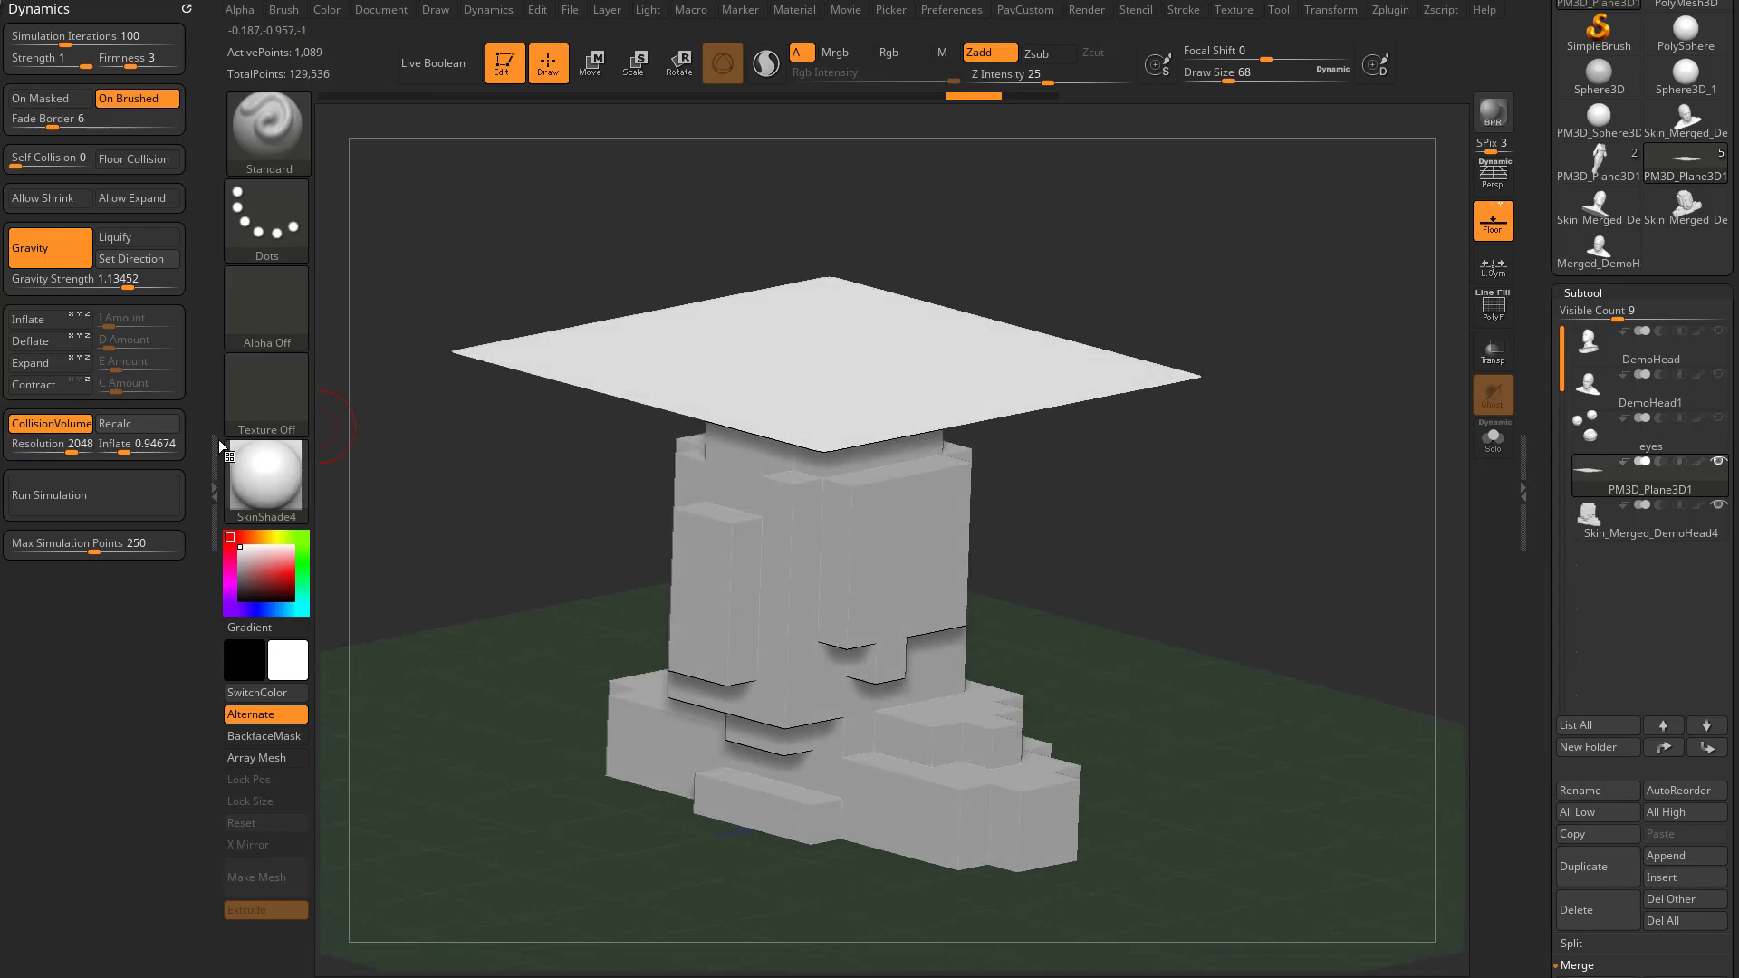
left_click(136, 508)
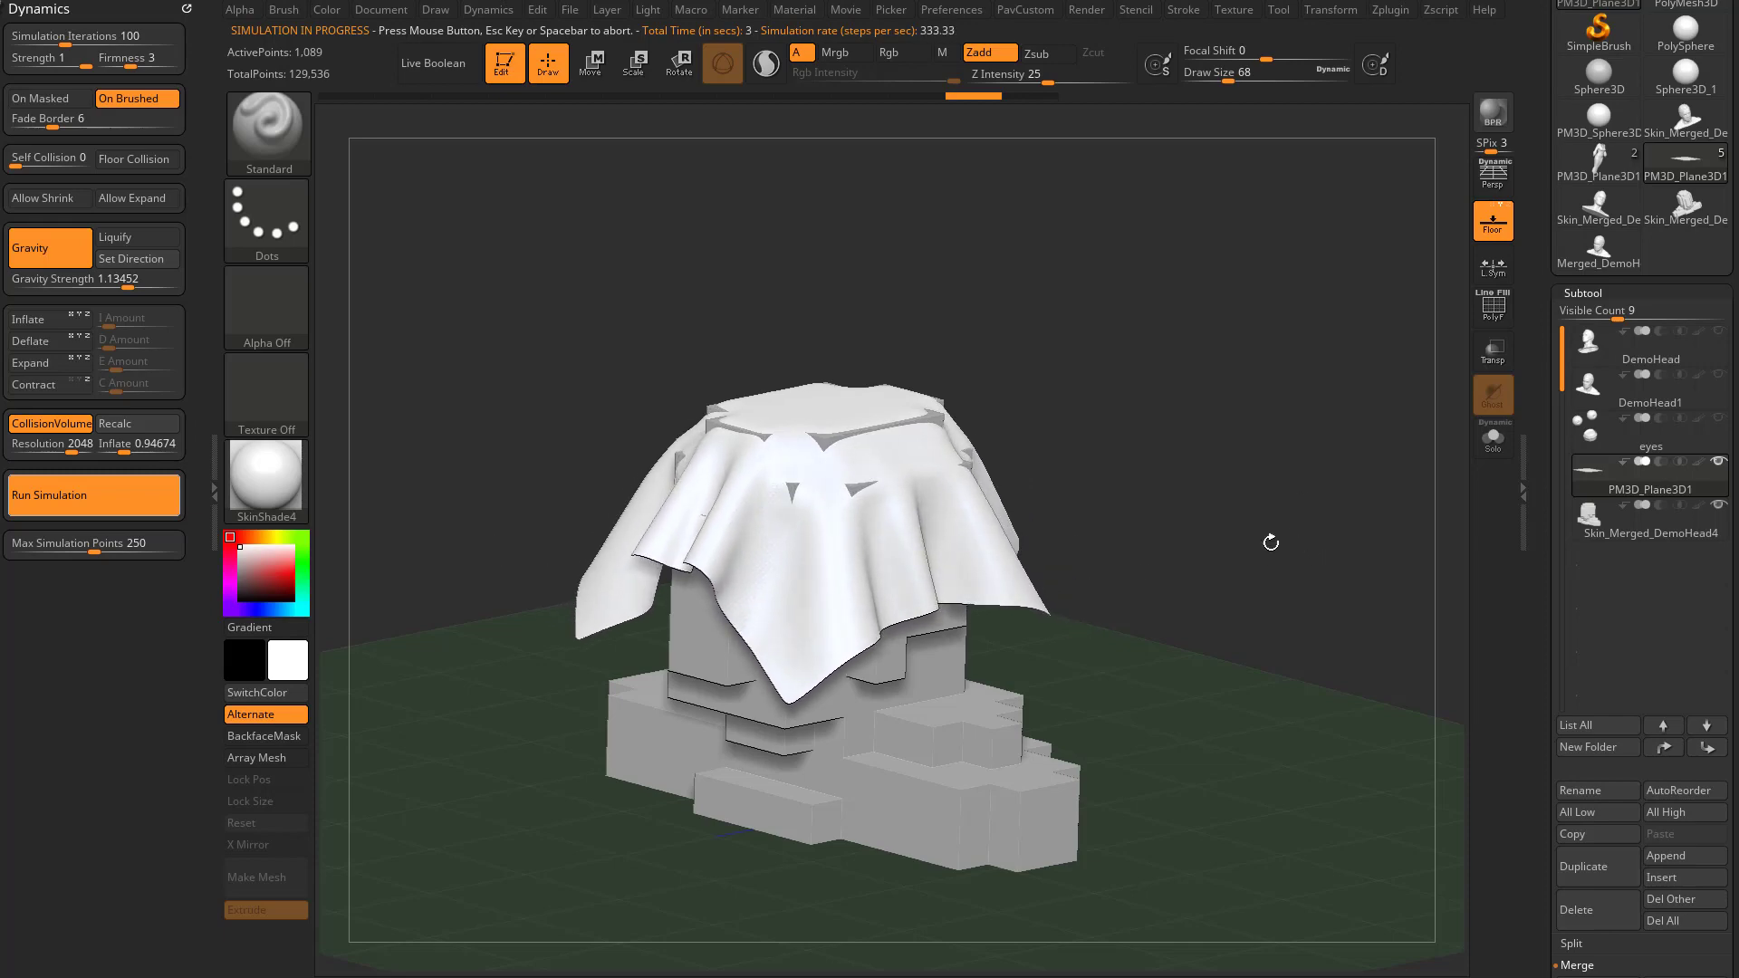
left_click_drag(1269, 540, 1309, 474)
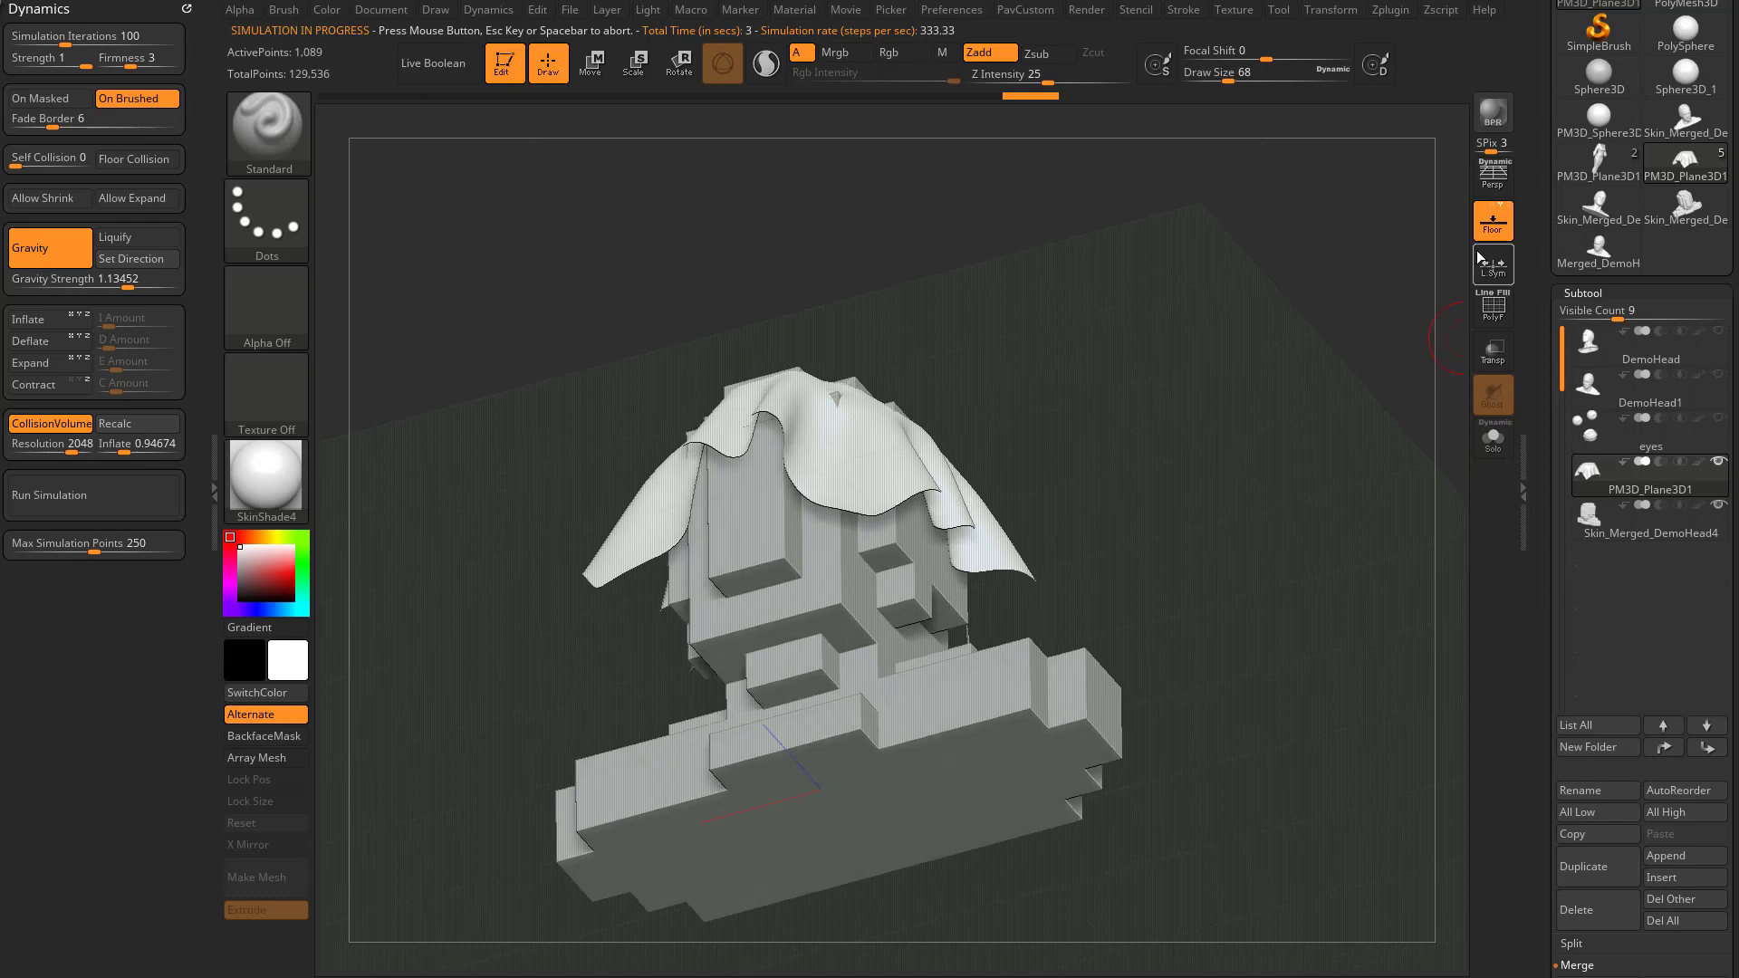
Turn off the floor grid and inspect the draped plane against the blocky bust from below and from the front.
left_click(1492, 223)
mouse_move(1210, 530)
left_mouse_down()
mouse_move(1185, 459)
mouse_move(1198, 435)
mouse_move(1177, 521)
left_mouse_up()
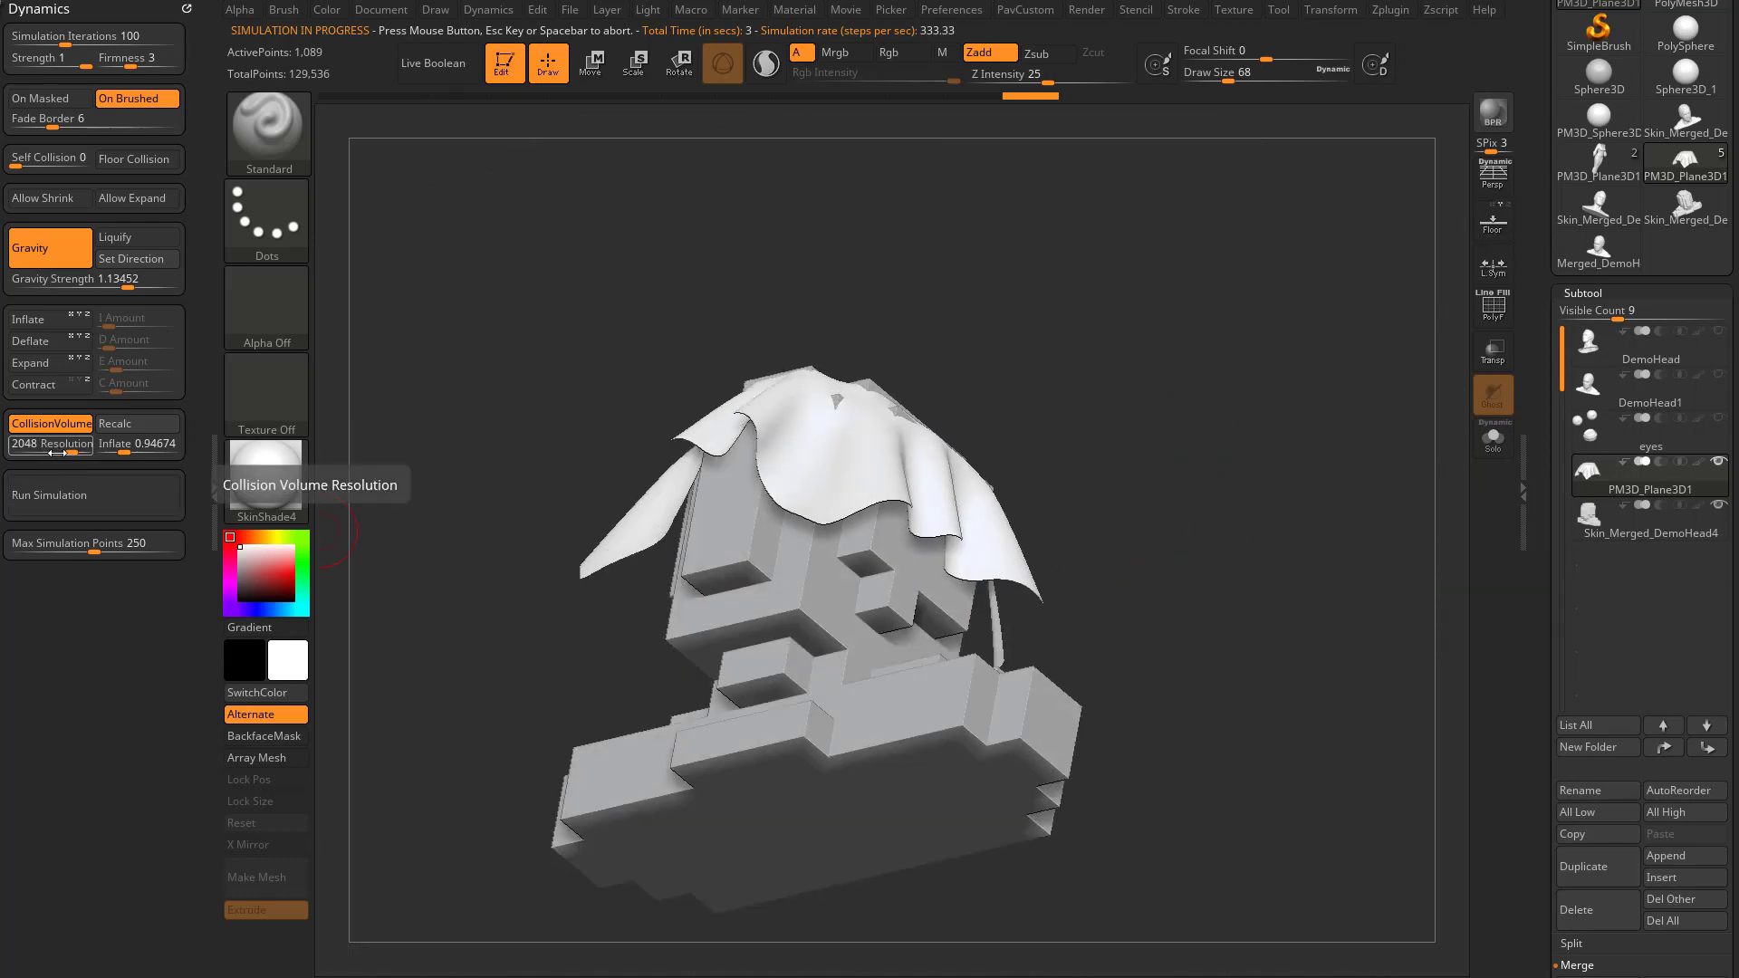
left_click_drag(1247, 508, 1245, 568)
left_click_drag(1101, 512, 1039, 562)
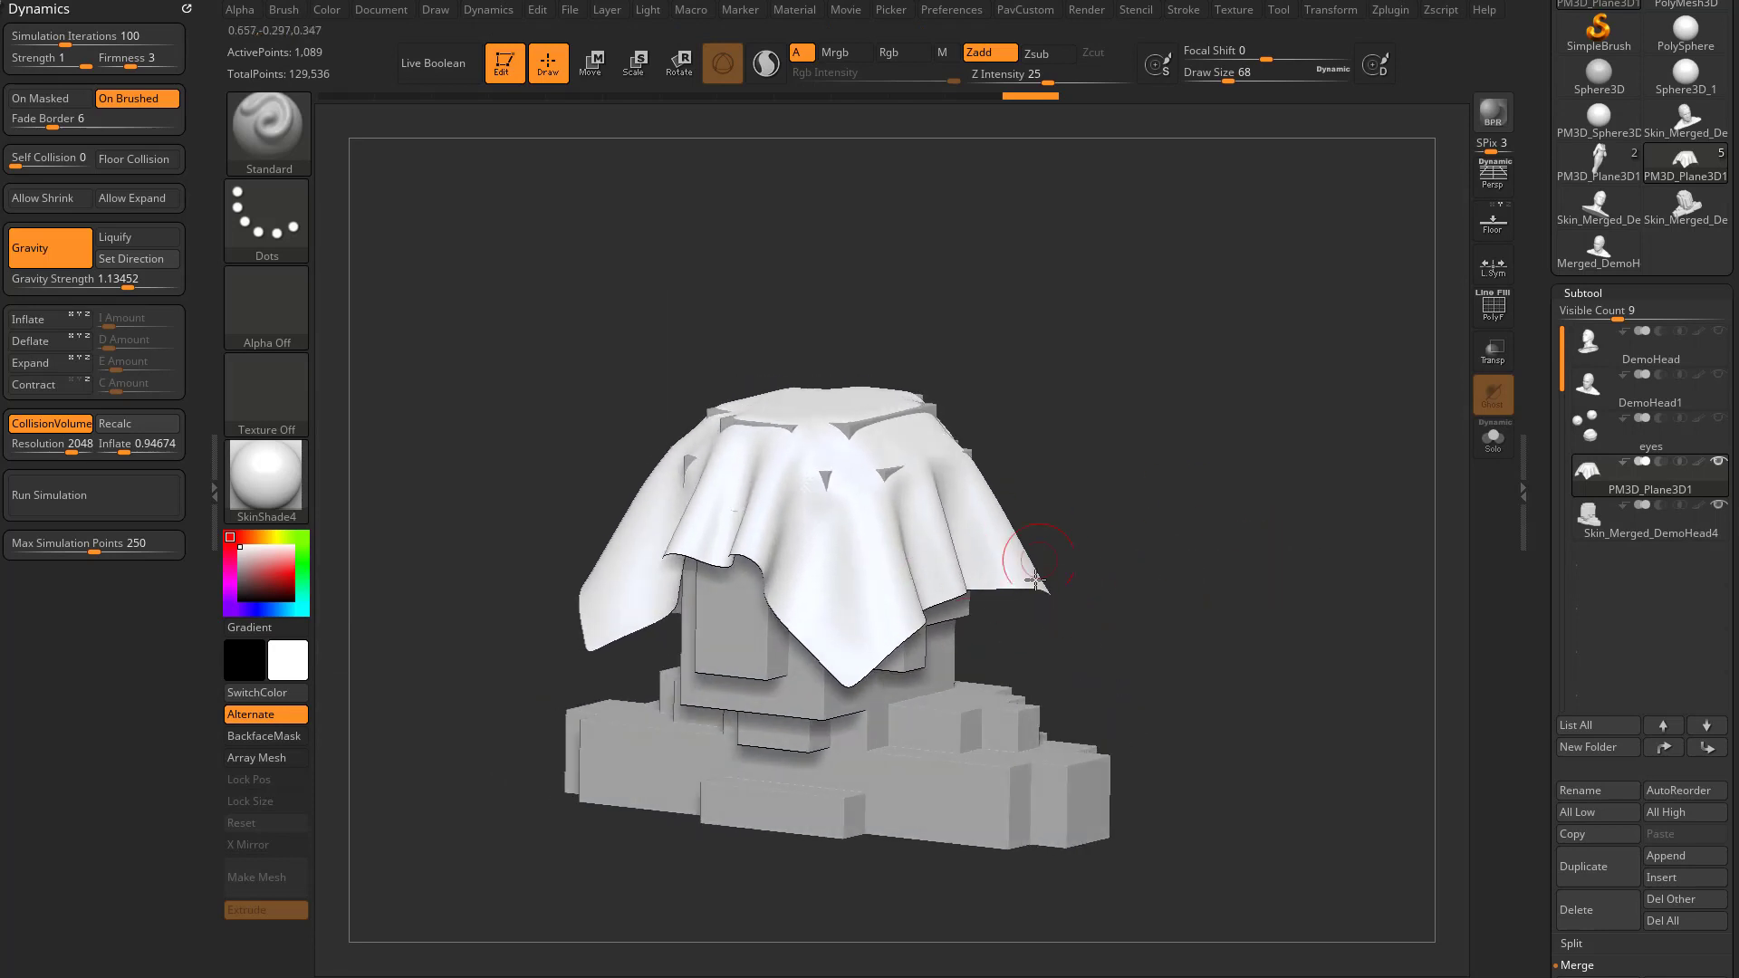
Delete the blocky Skin_Merged_DemoHead4 subtool and make the DemoHead1 bust the active, visible subtool.
left_click_drag(1553, 534, 1550, 490)
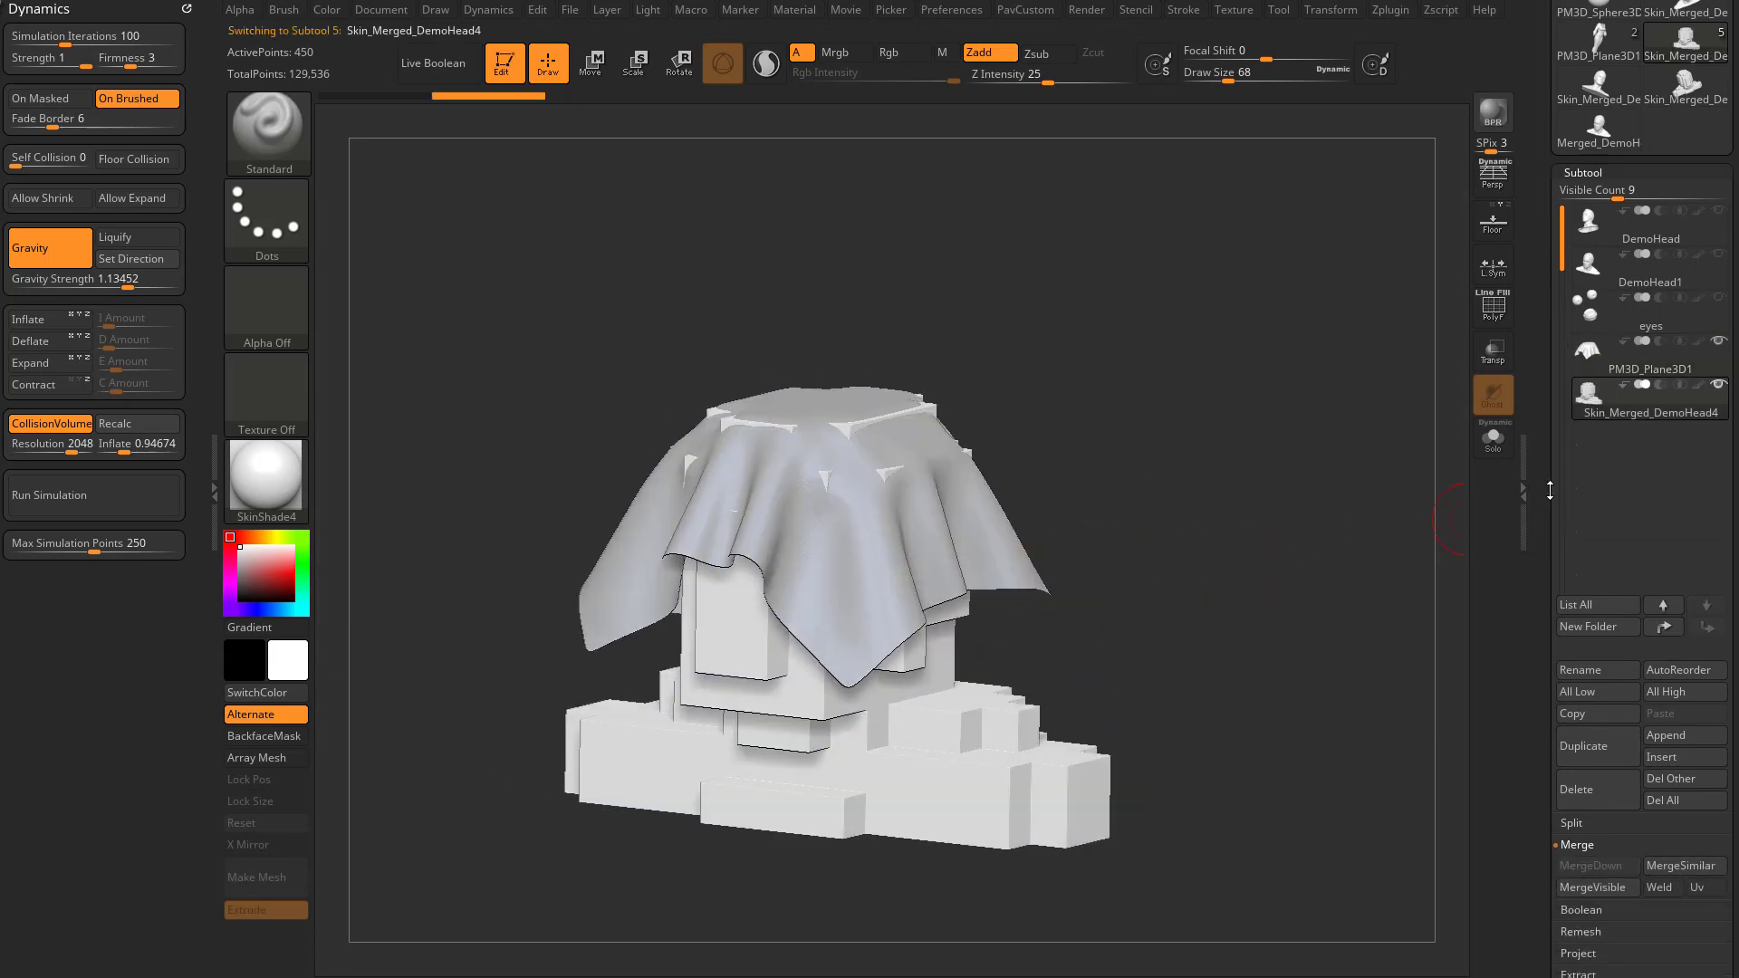
left_click(1596, 789)
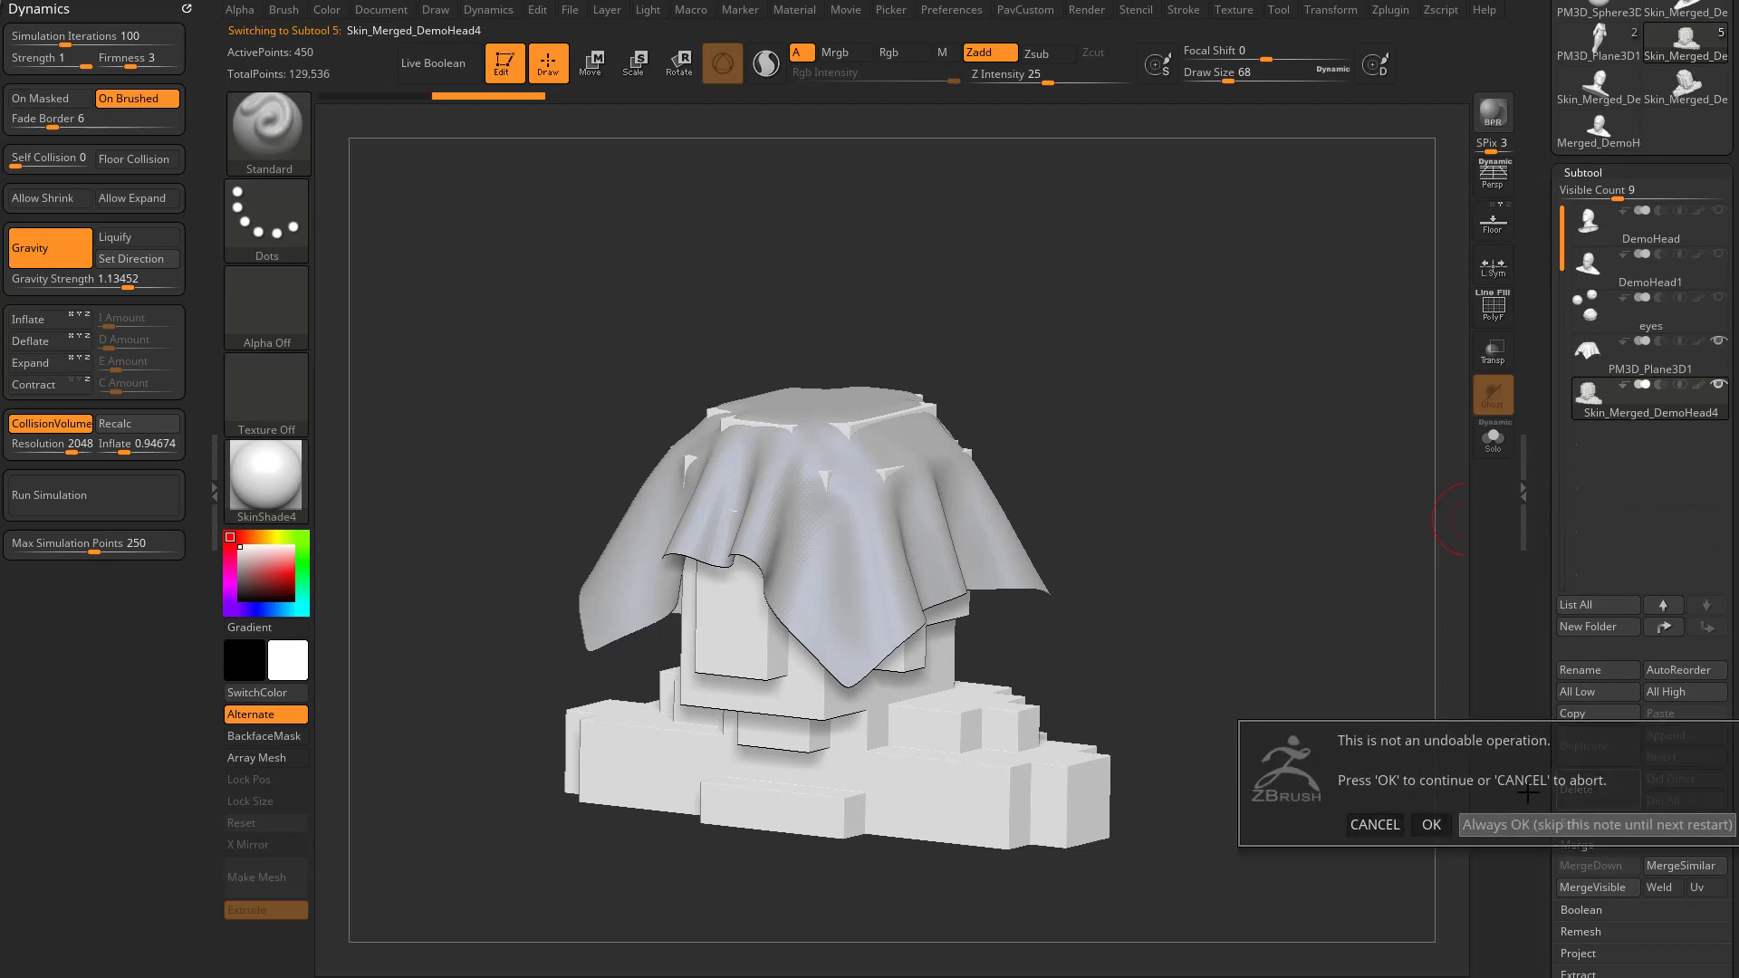
left_click(1429, 820)
left_click(1656, 272)
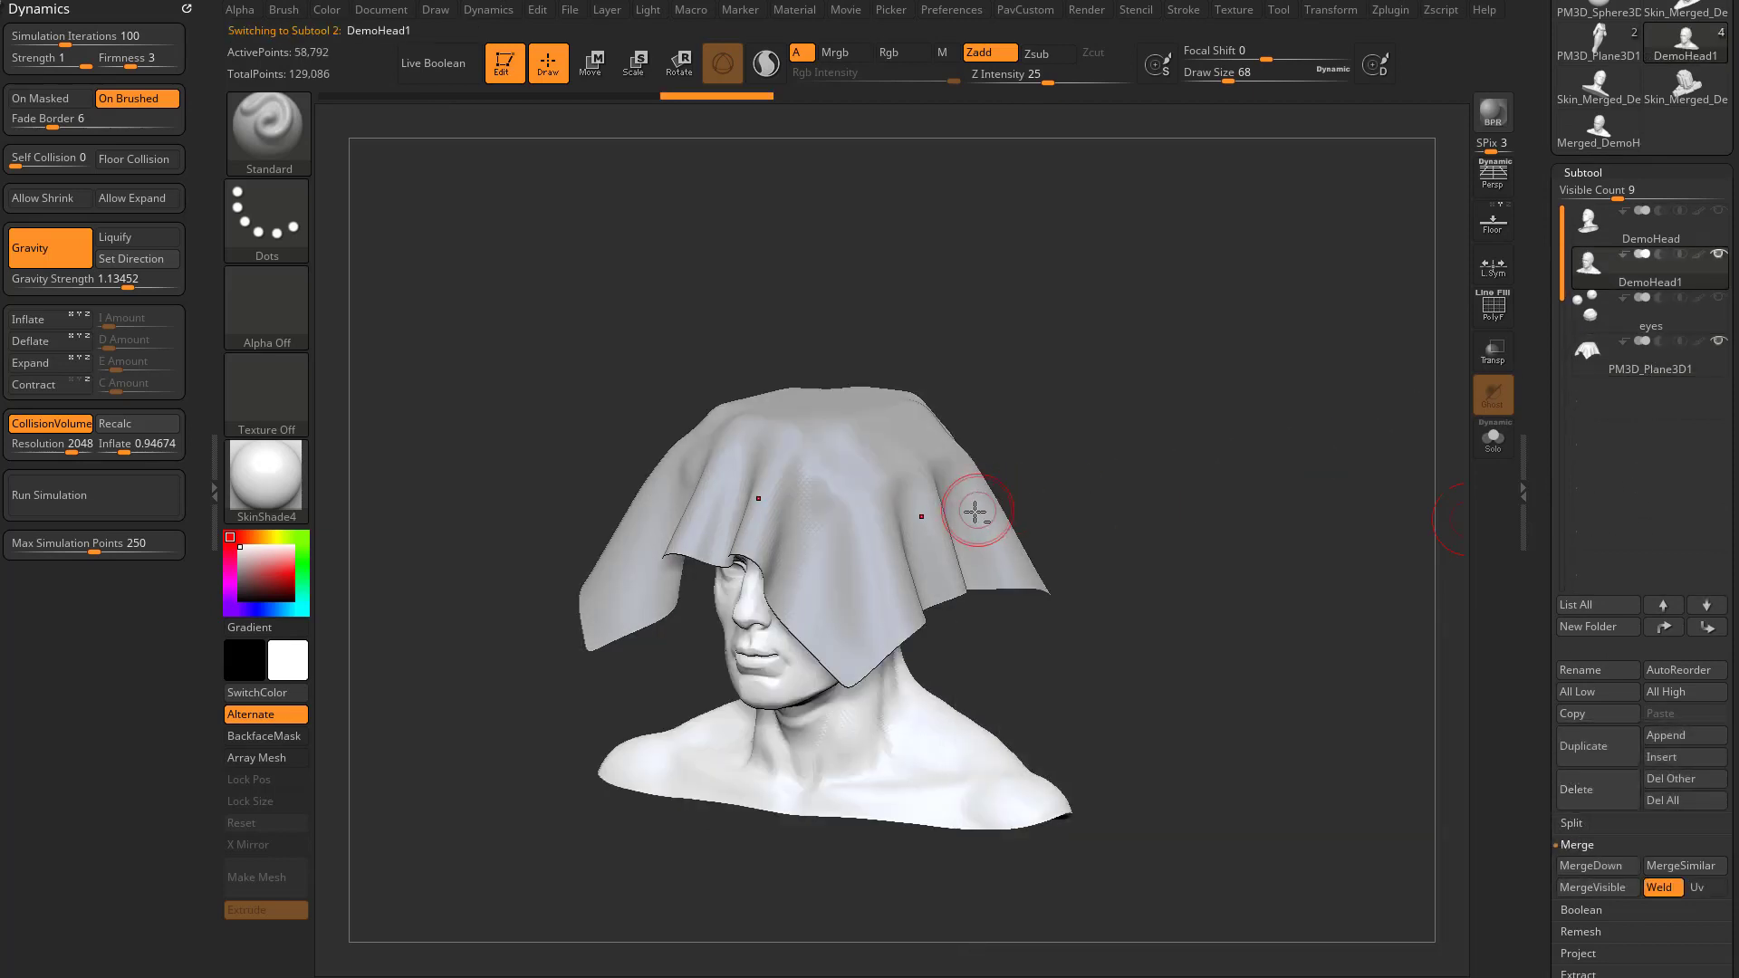
Reselect the PM3D_Plane3D1 subtool, return it to its flat state, set the CollisionVolume Resolution to 16 and simulate it falling over the bust.
left_click(975, 513, "alt")
left_click_drag(41, 446, 13, 446)
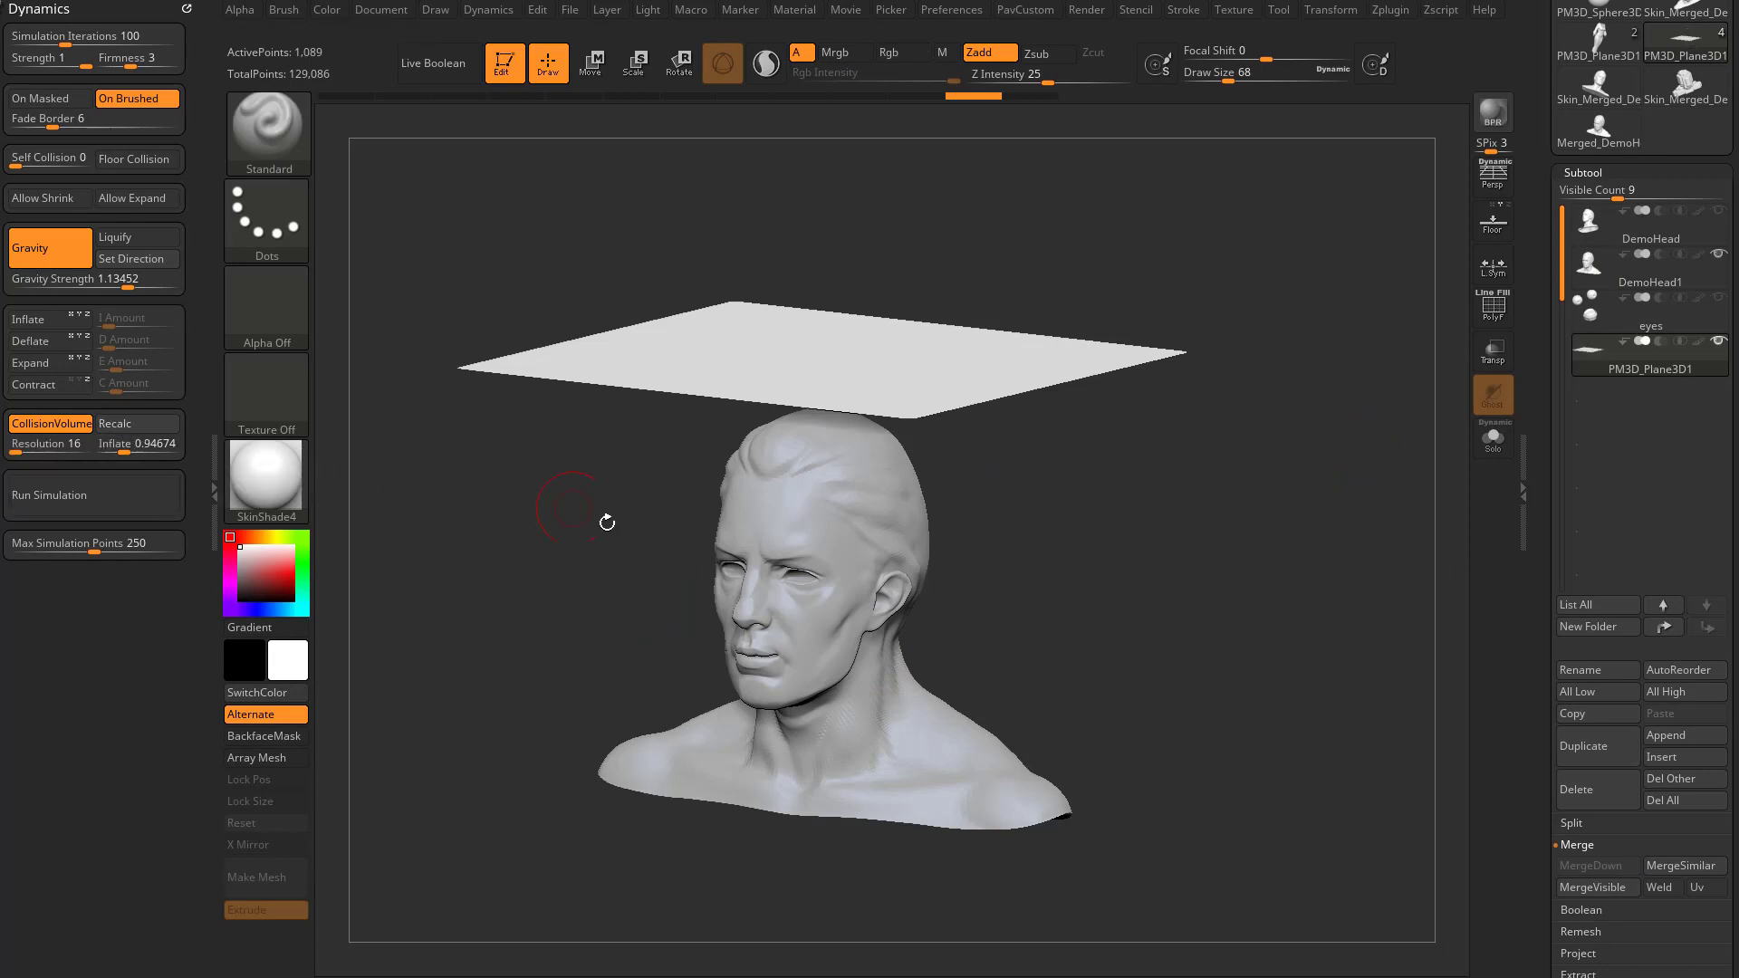
left_click(144, 494)
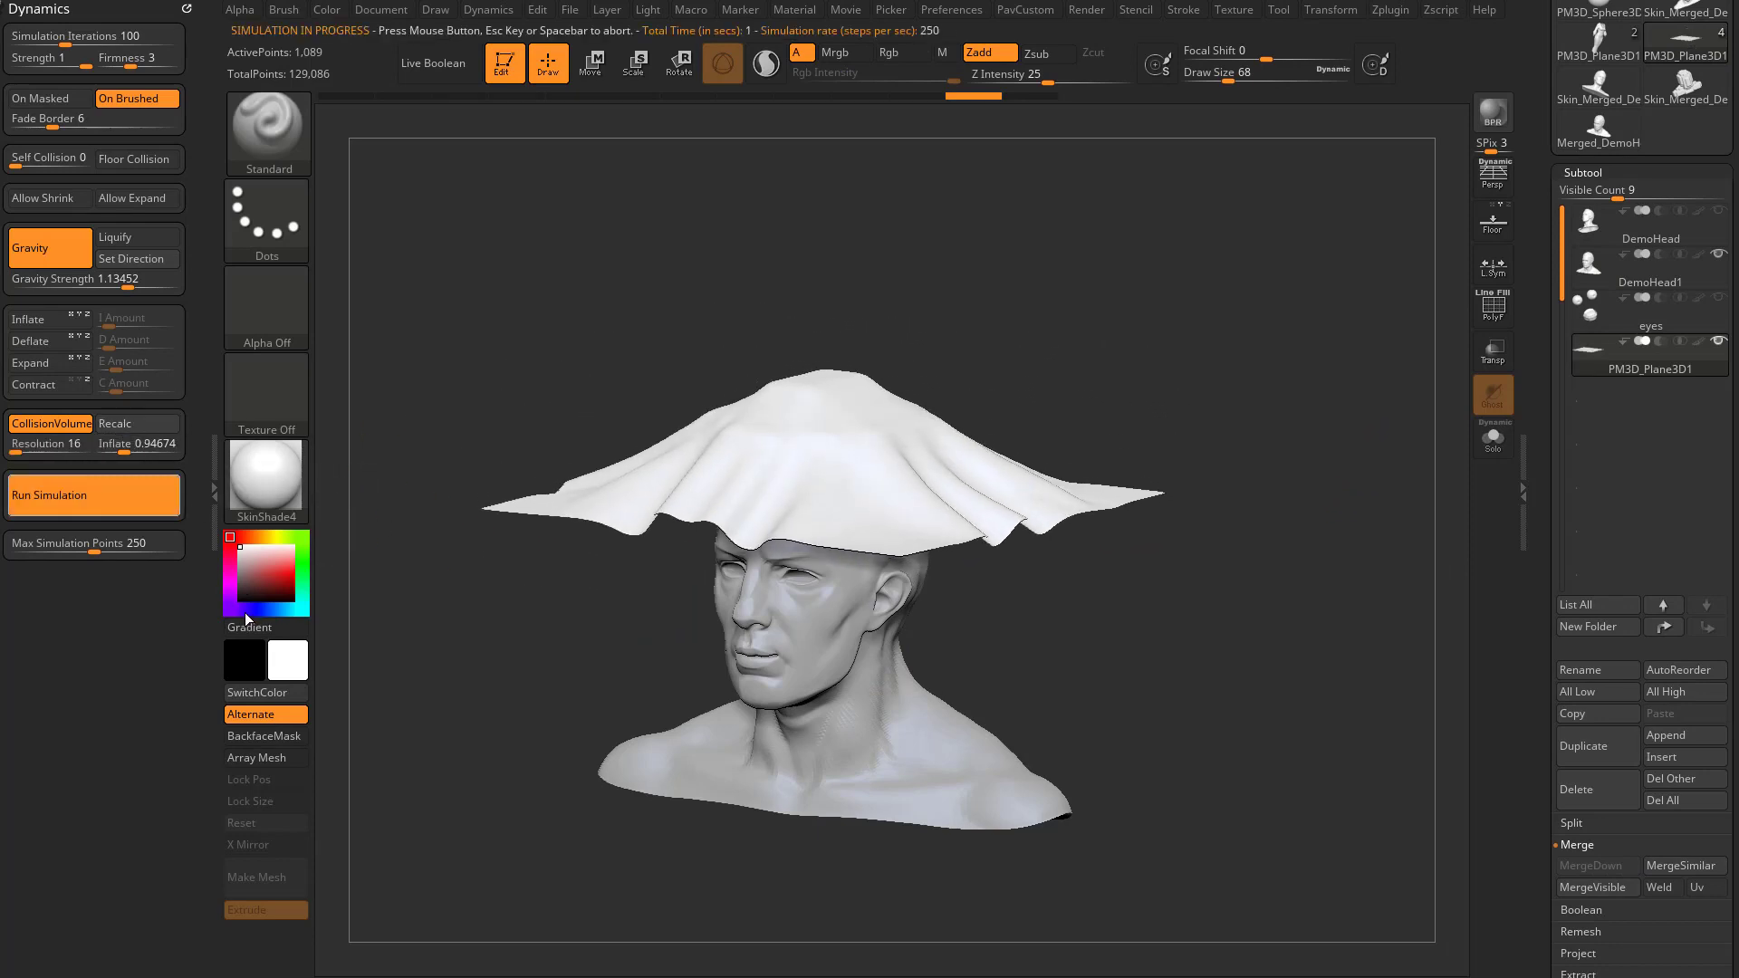
Restore the flat plane, set the CollisionVolume Resolution to 1024 and run the simulation over the bust again.
left_click_drag(1223, 420, 1092, 450)
left_click(34, 443)
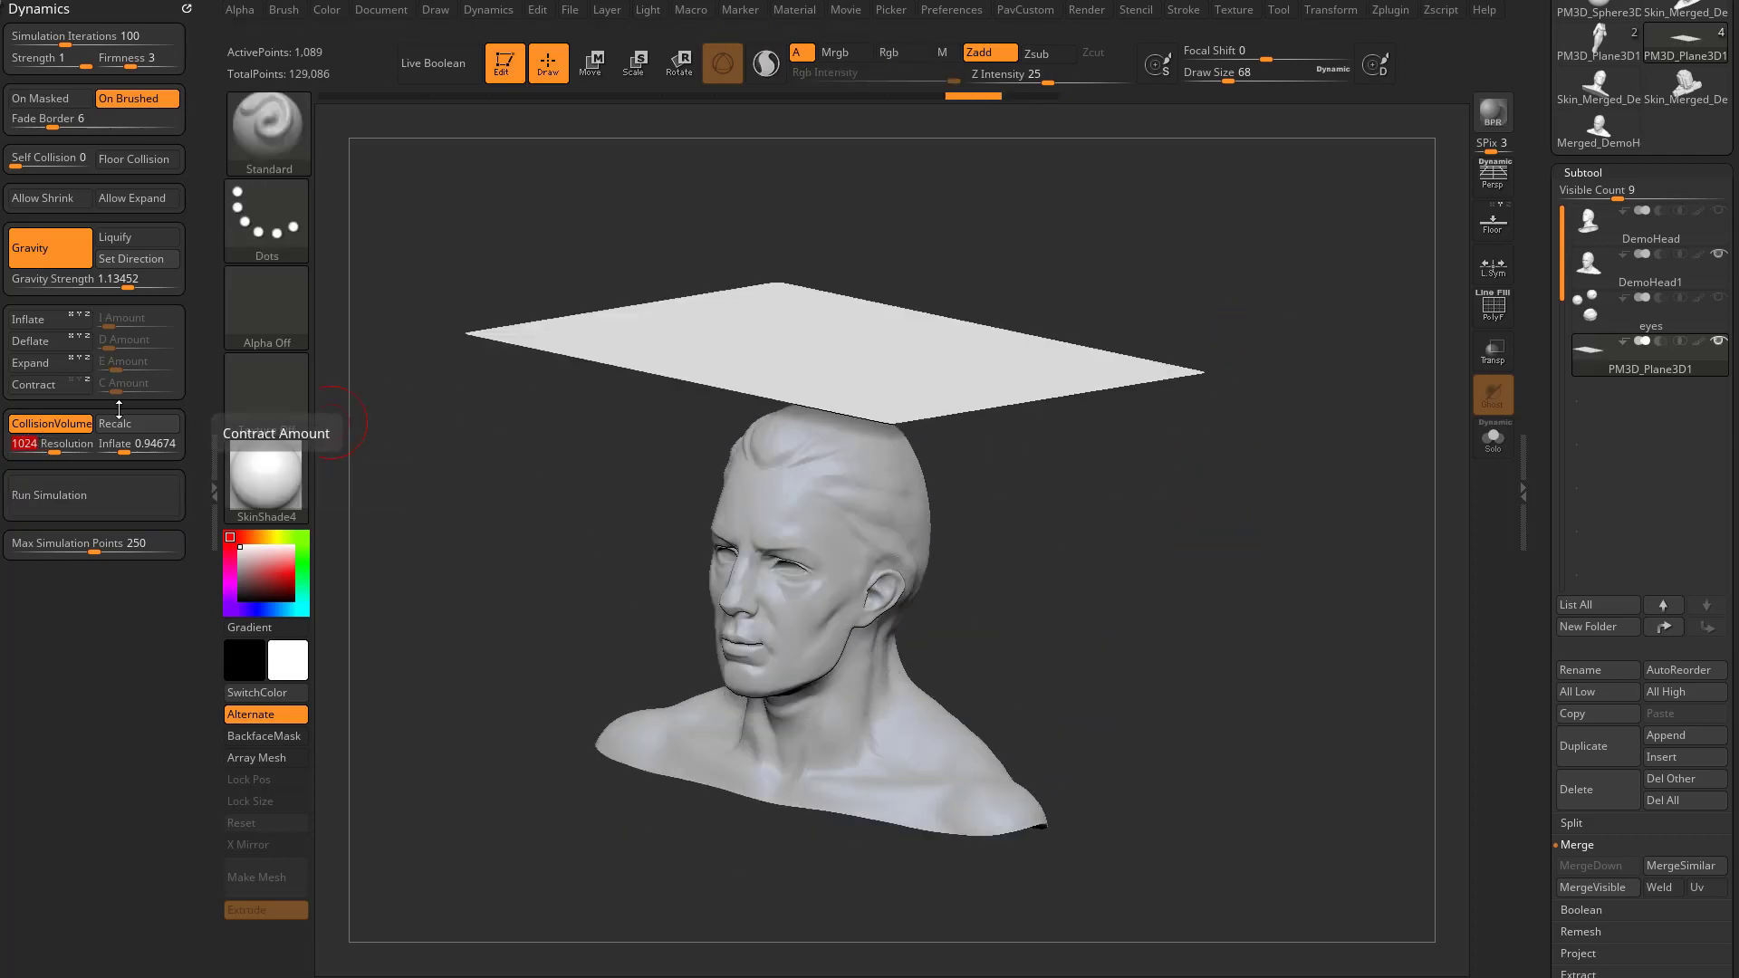
left_click(94, 498)
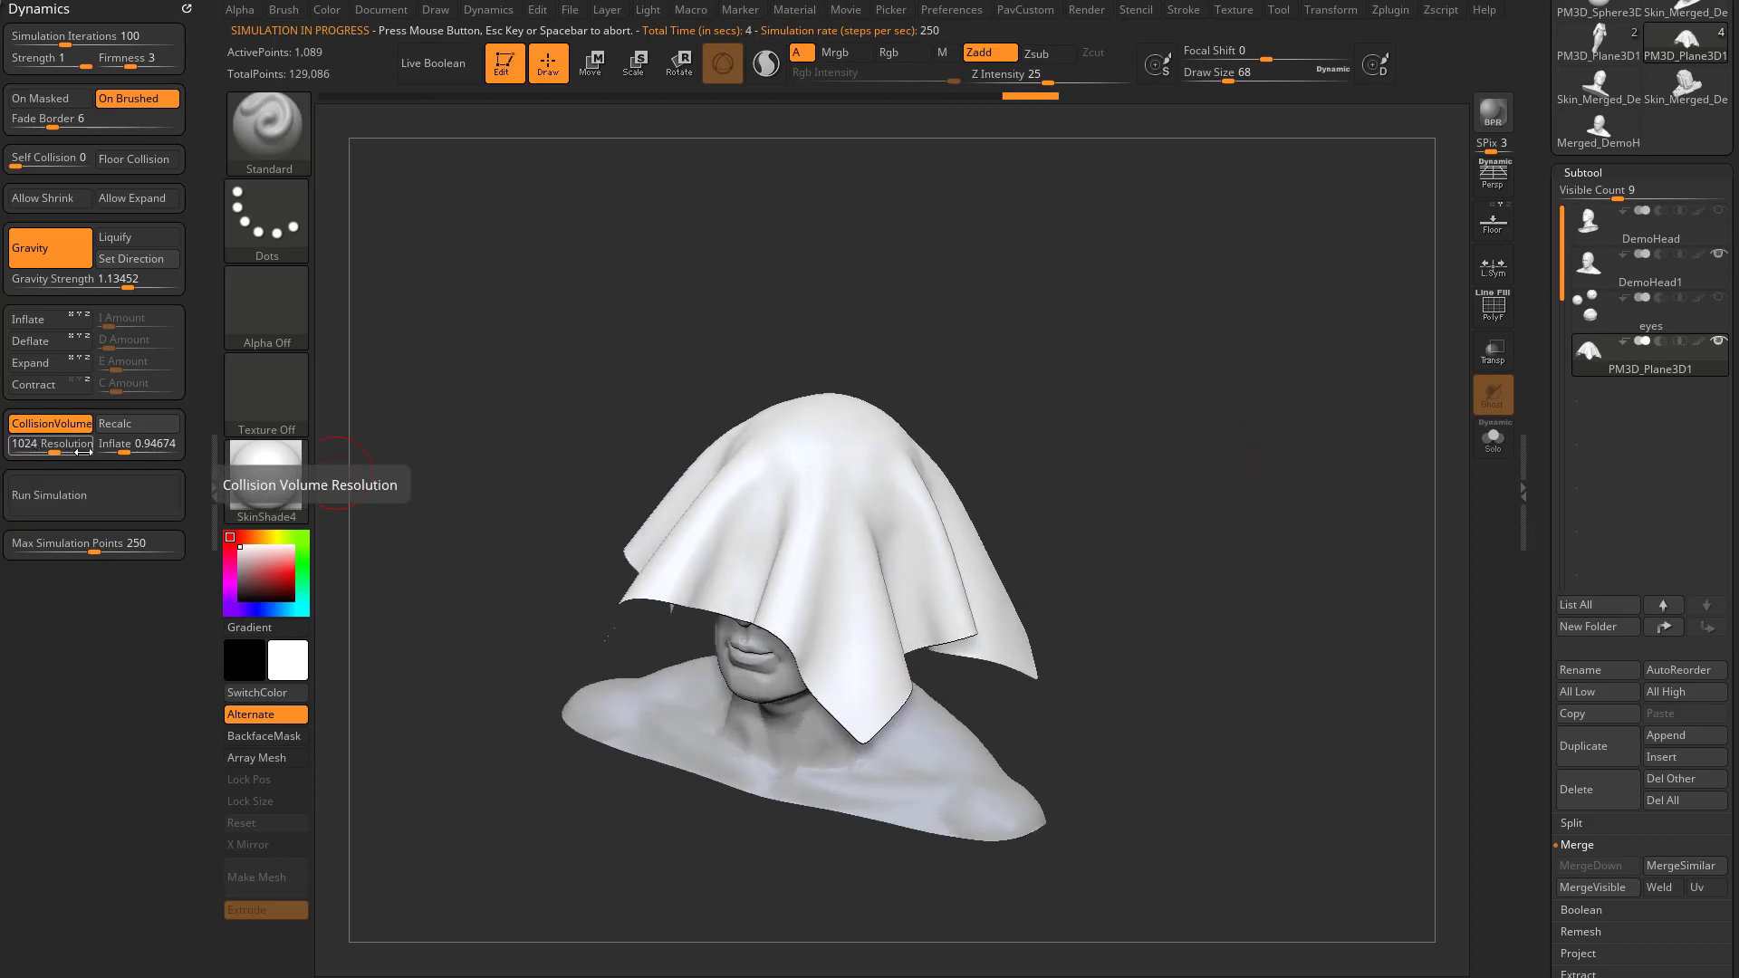
left_click_drag(1193, 514, 1178, 461)
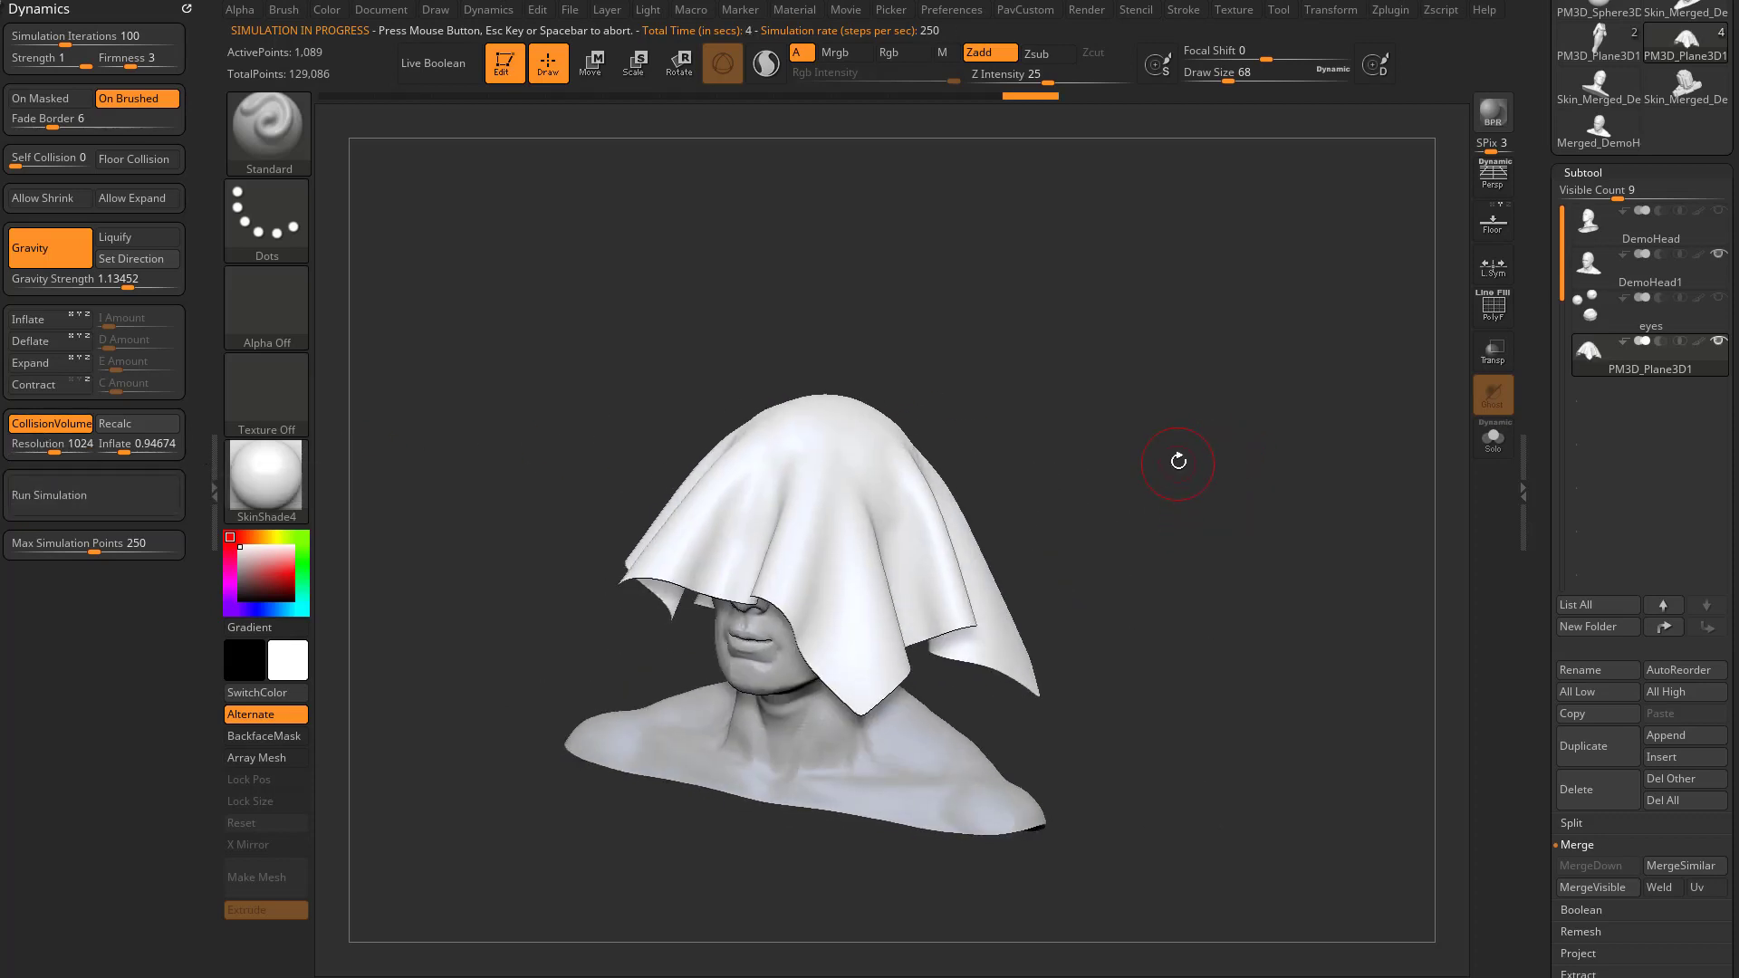
Raise the CollisionVolume Resolution to 3200 and bring it back down to 1172.
left_click_drag(53, 443, 122, 451)
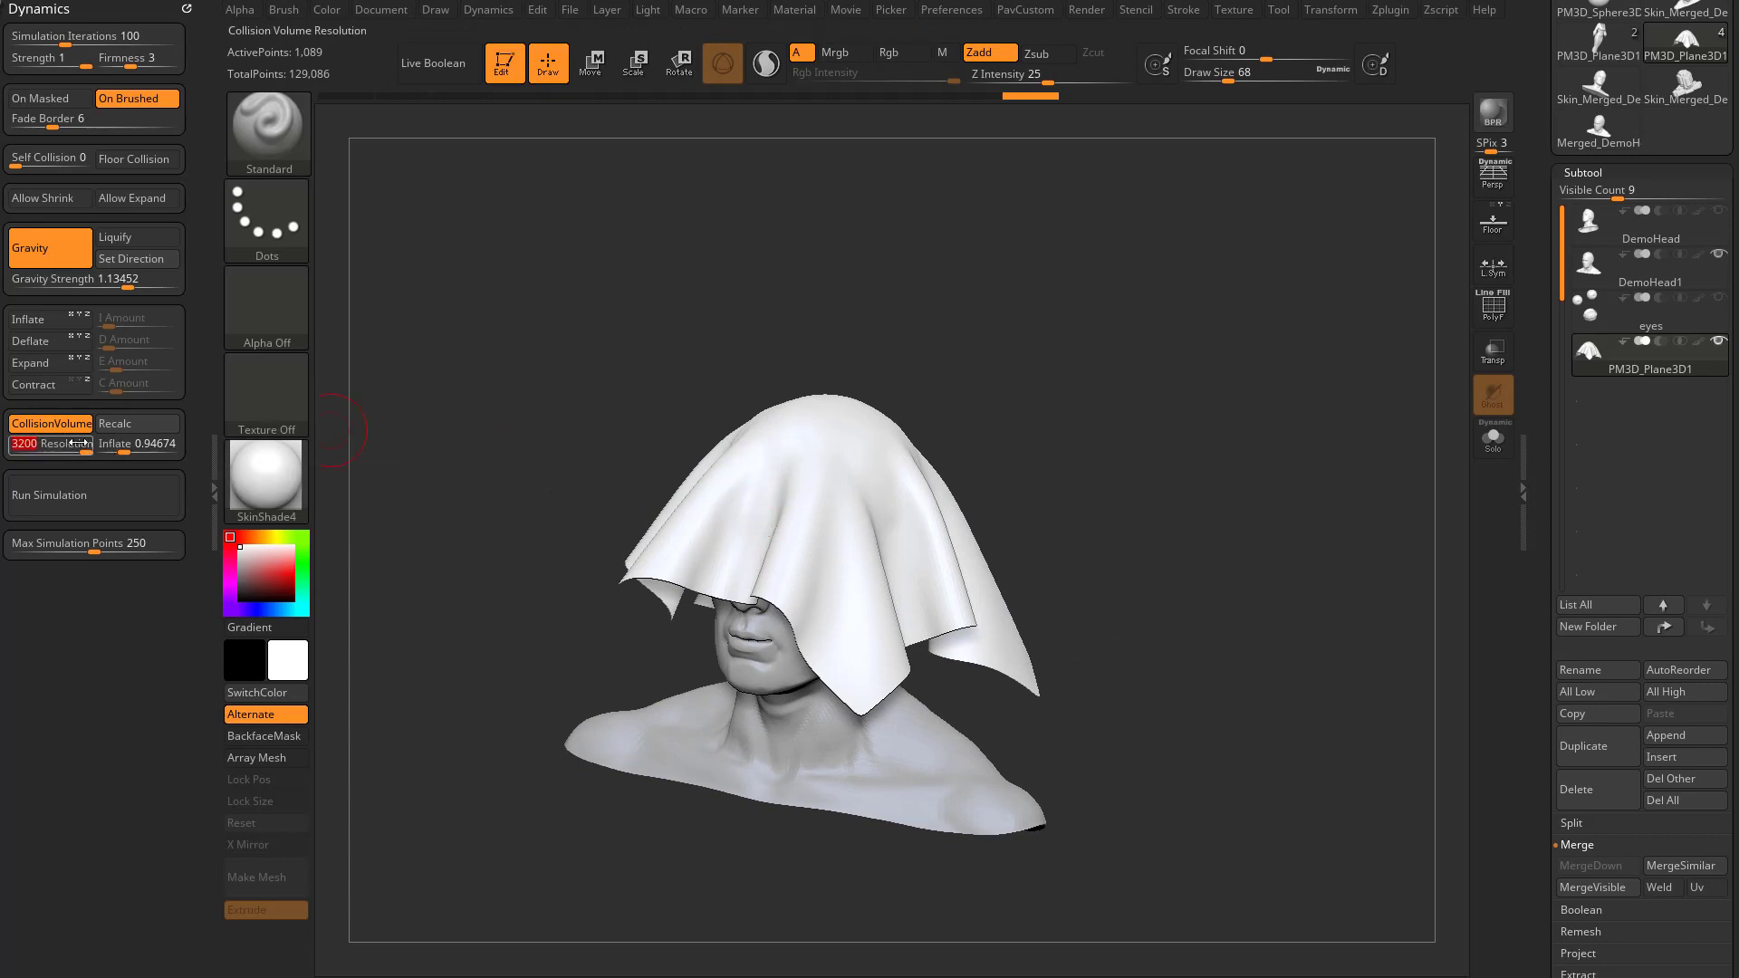
left_click_drag(79, 443, 76, 447)
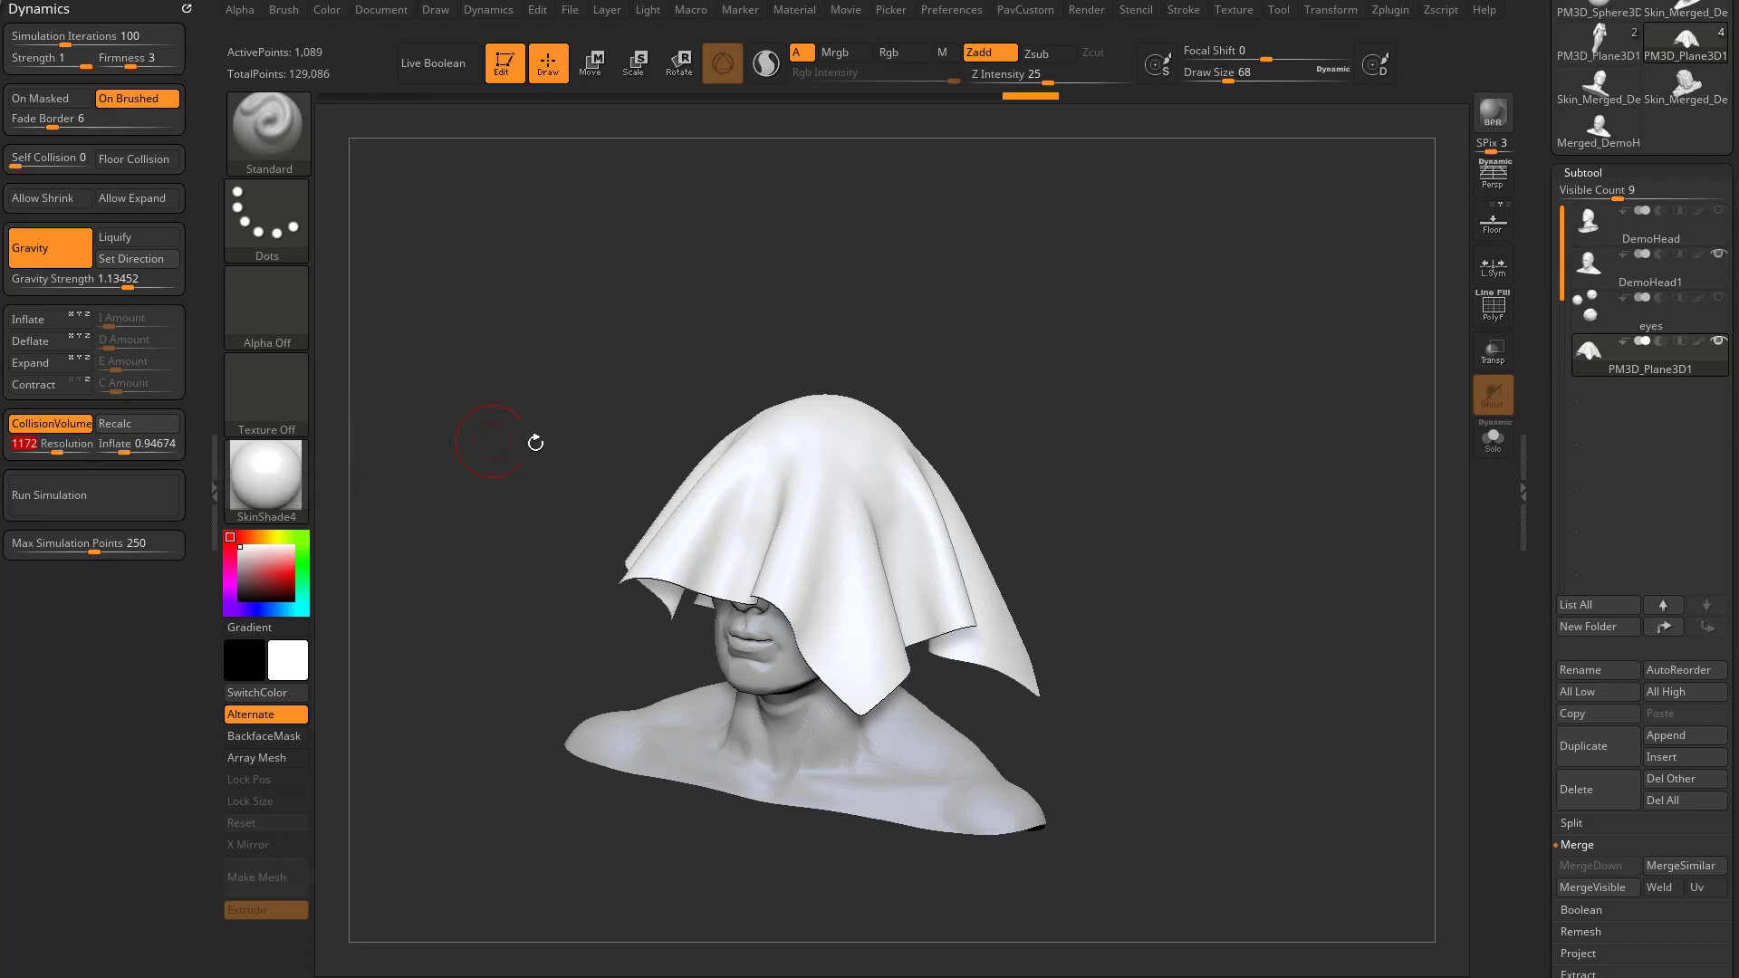